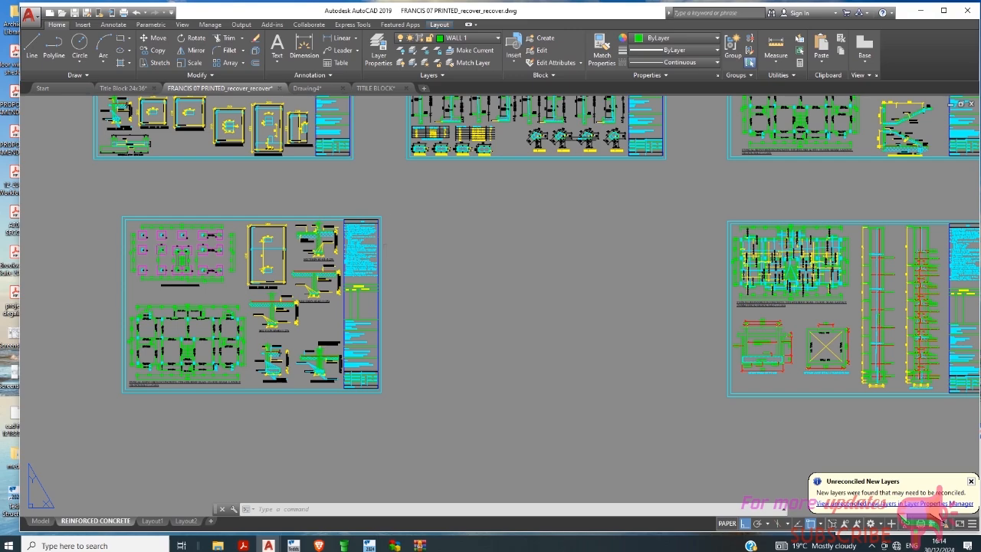
# Step: Look over the drawing sheets and their title blocks in the REINFORCED CONCRETE layout
pyautogui.scroll(-3, 377, 255)
pyautogui.scroll(3, 500, 325)
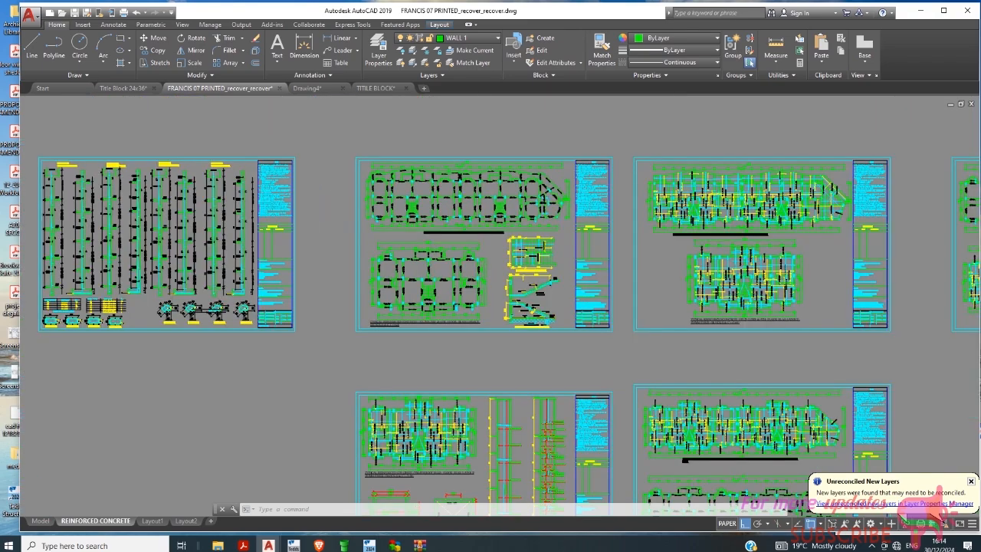
pyautogui.scroll(-2, 476, 213)
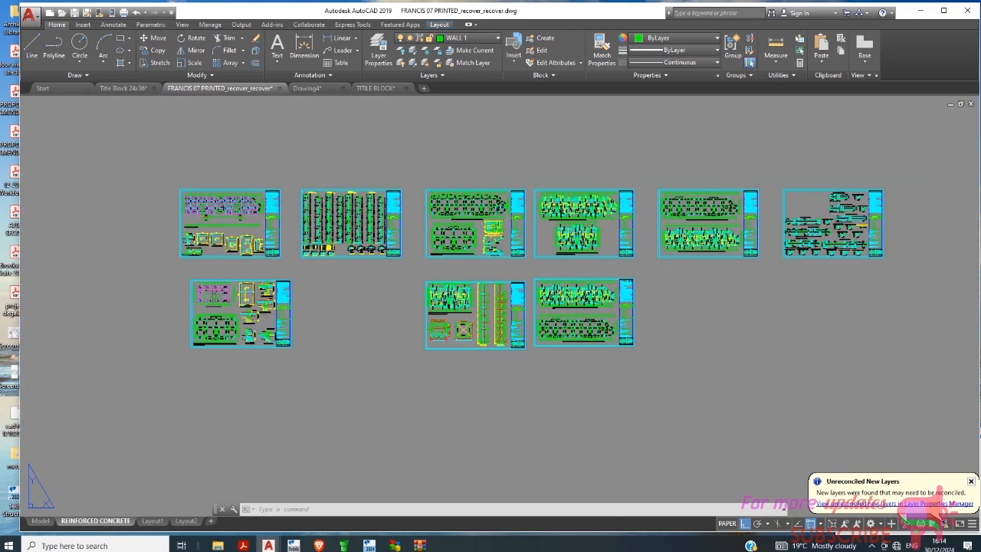
pyautogui.scroll(5, 291, 305)
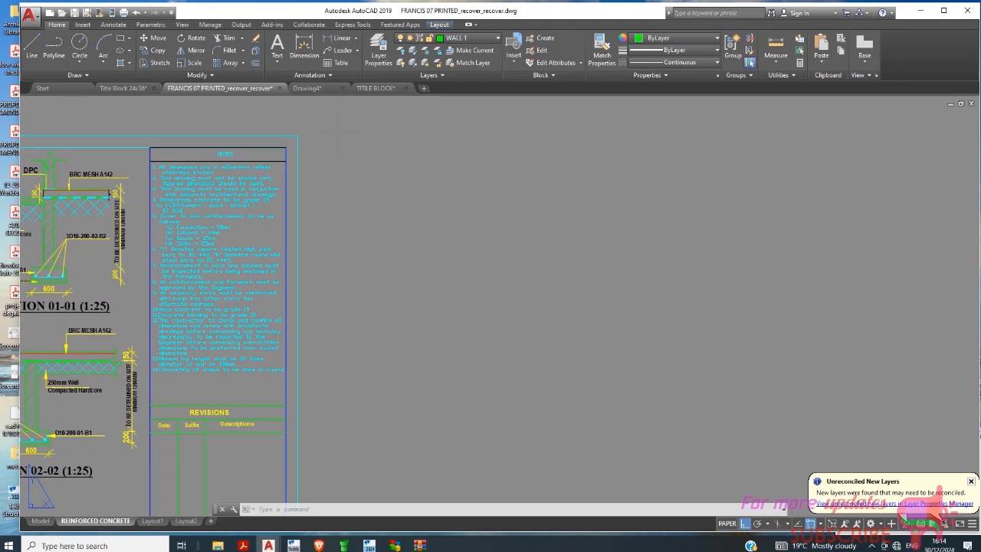
pyautogui.click(335, 123)
pyautogui.scroll(-5, 310, 195)
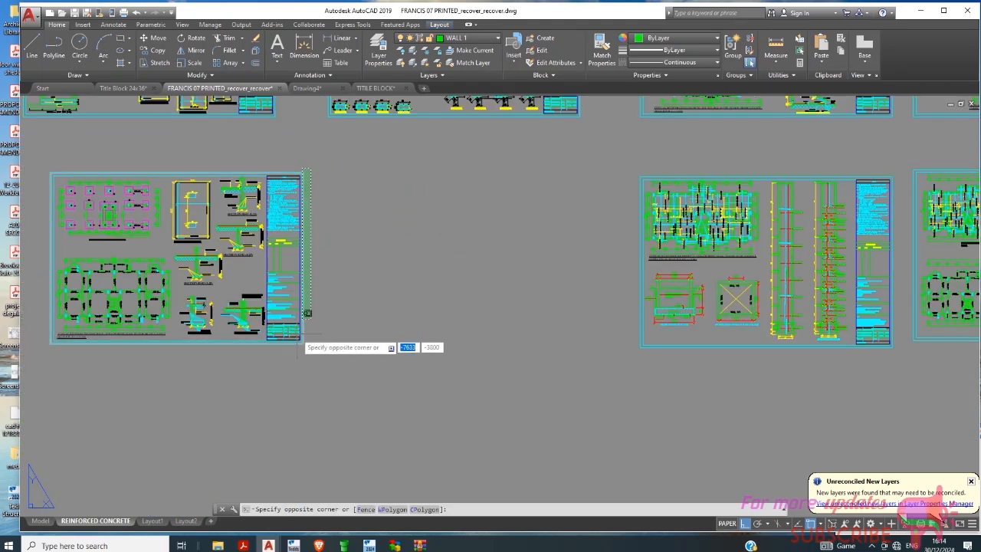
pyautogui.scroll(4, 280, 351)
pyautogui.click(438, 354)
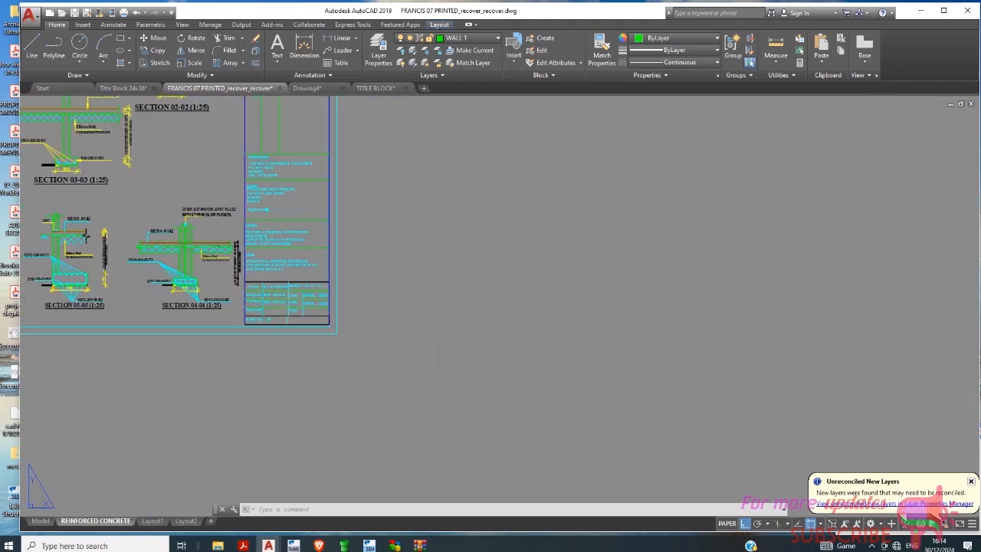
pyautogui.click(438, 354)
pyautogui.scroll(-5, 394, 347)
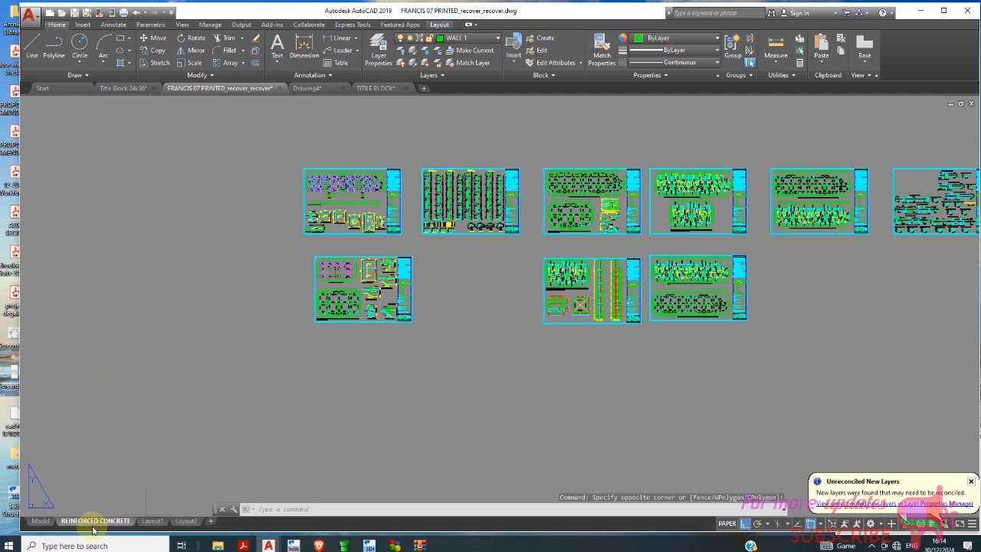
# Step: Inspect the structural plans in model space and return to the REINFORCED CONCRETE layout
pyautogui.click(40, 520)
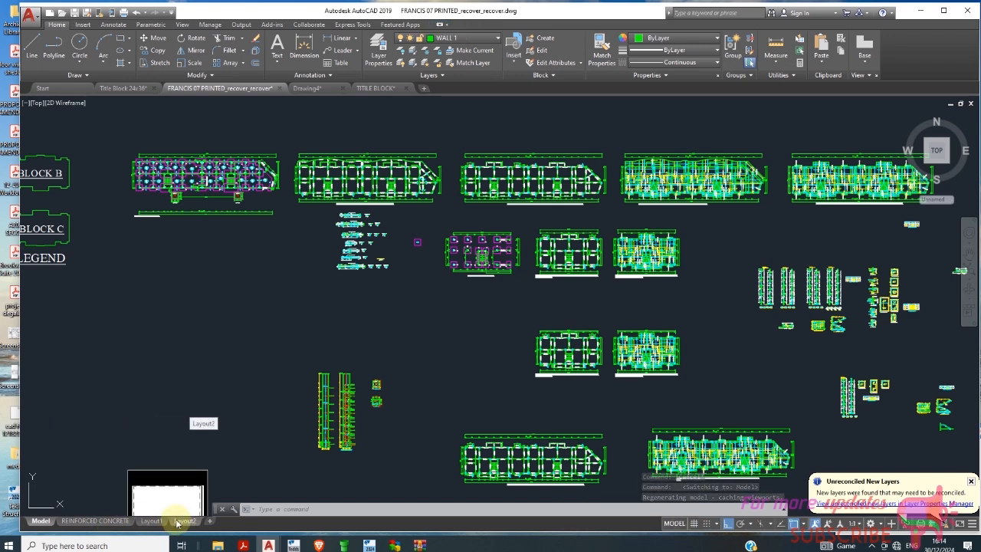
pyautogui.scroll(-2, 311, 258)
pyautogui.scroll(3, 526, 230)
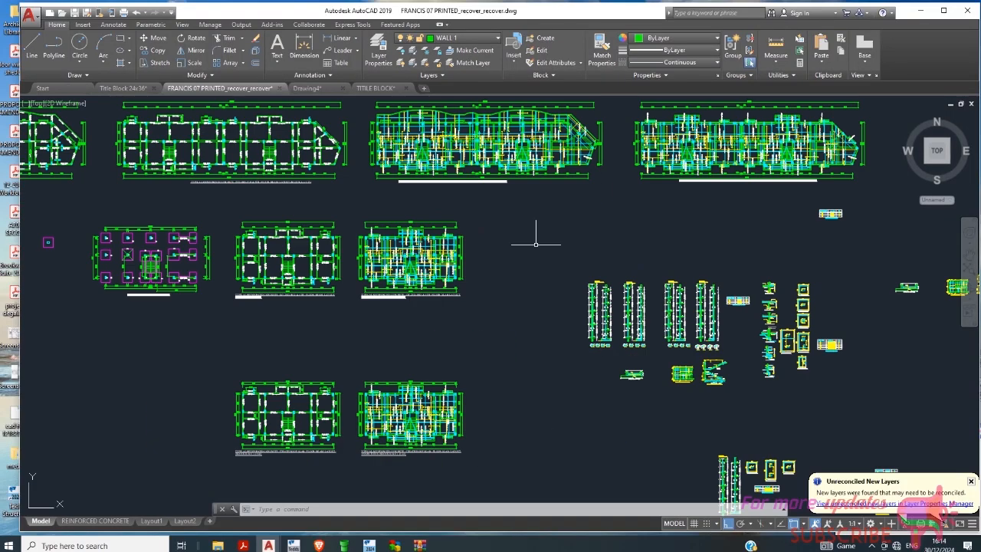
pyautogui.scroll(-3, 408, 245)
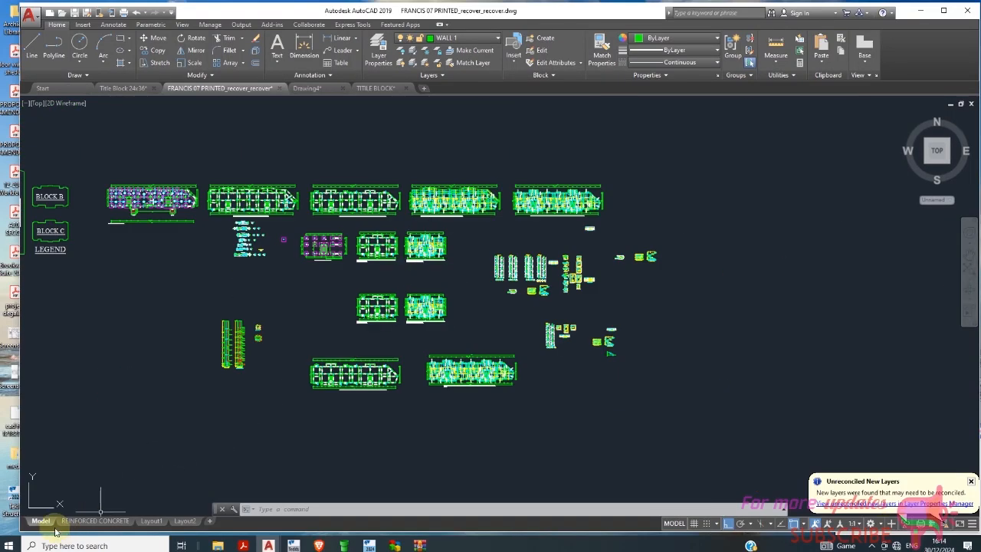
pyautogui.click(95, 520)
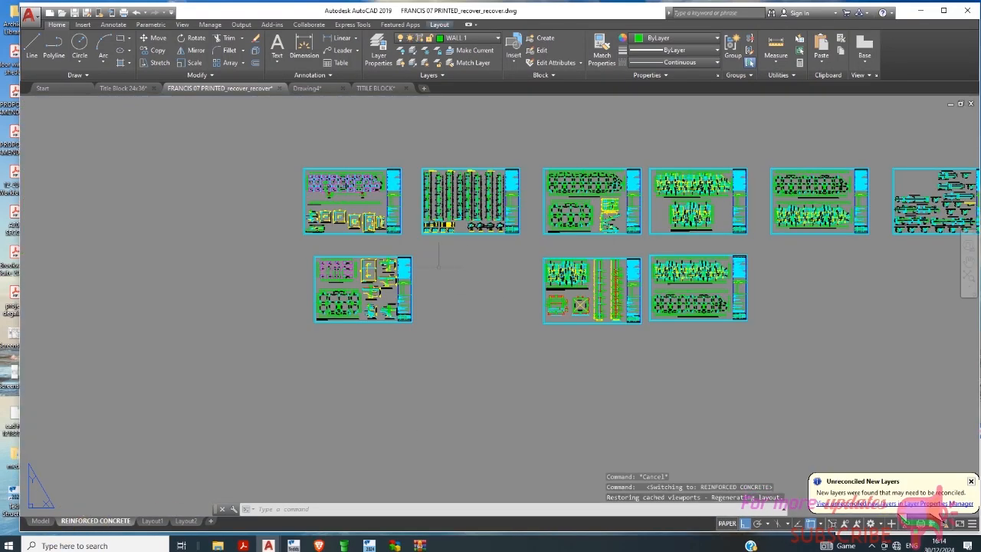
# Step: Select the border and title block of the foundation layout sheet for Blocks B and C and copy them to the clipboard
pyautogui.scroll(6, 439, 261)
pyautogui.click(424, 211)
pyautogui.scroll(-5, 402, 203)
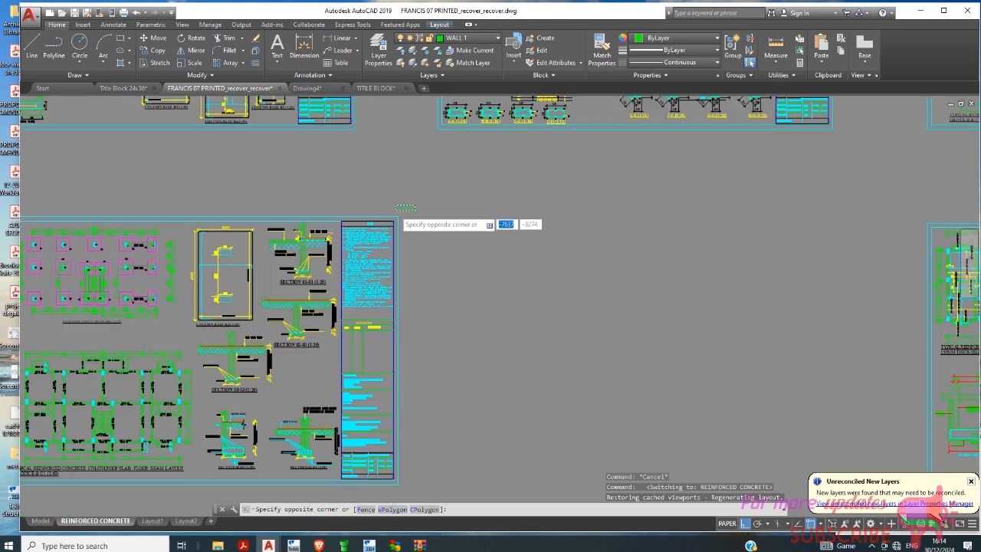
pyautogui.scroll(5, 368, 383)
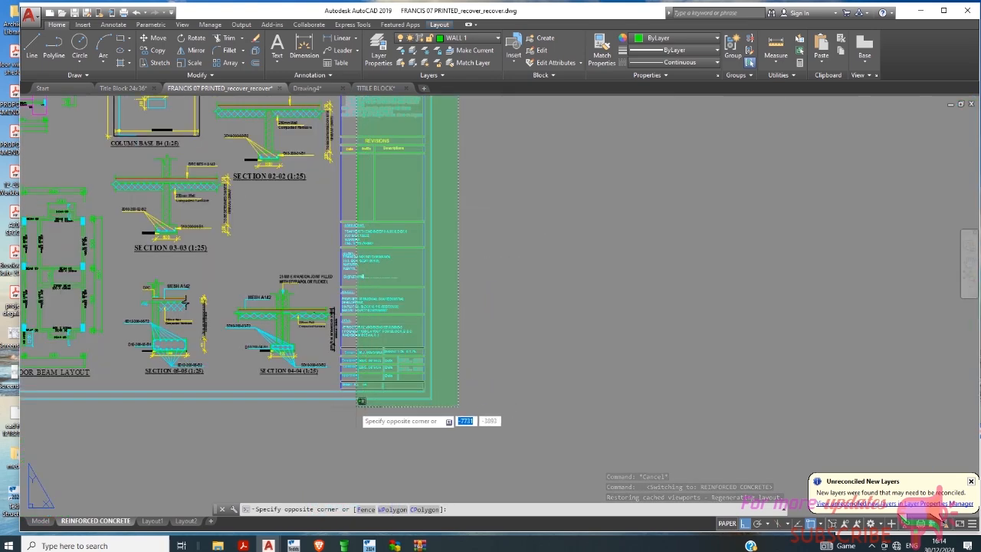
pyautogui.scroll(2, 357, 404)
pyautogui.click(333, 407)
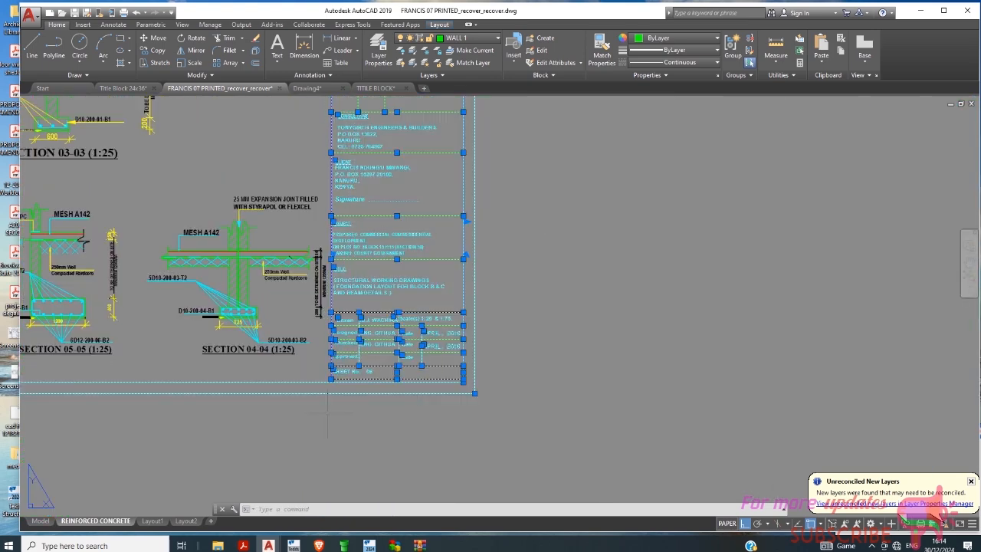
pyautogui.scroll(-3, 449, 276)
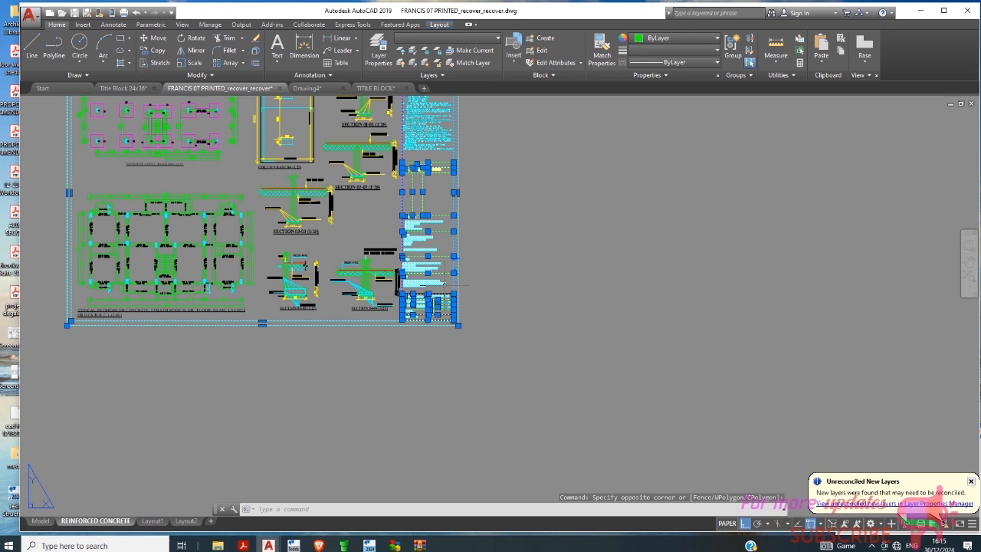
pyautogui.rightClick(480, 218)
pyautogui.moveTo(518, 259)
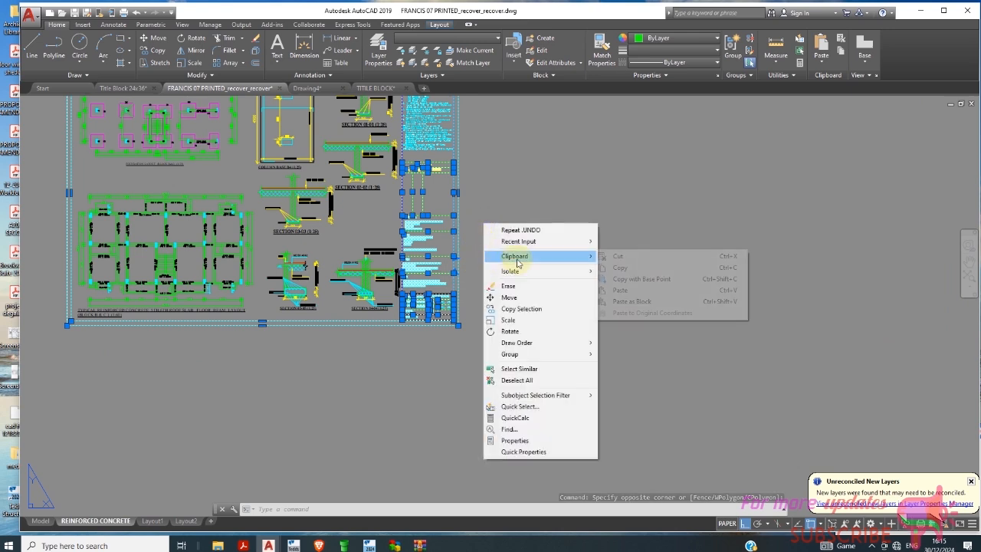
pyautogui.click(624, 268)
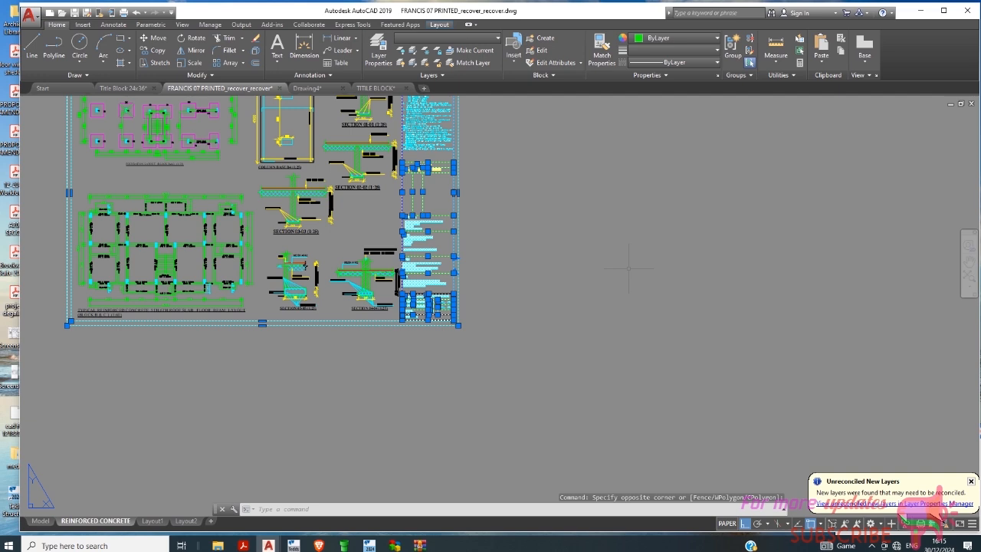
pyautogui.hotkey('ctrl', 'c')
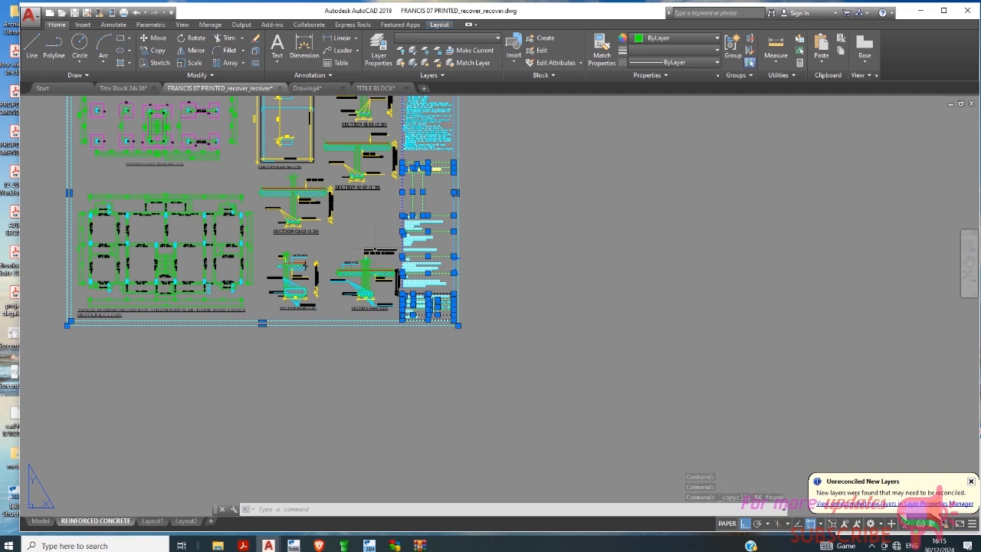
# Step: Create a new drawing and paste the copied border and title block into its model space
pyautogui.click(424, 90)
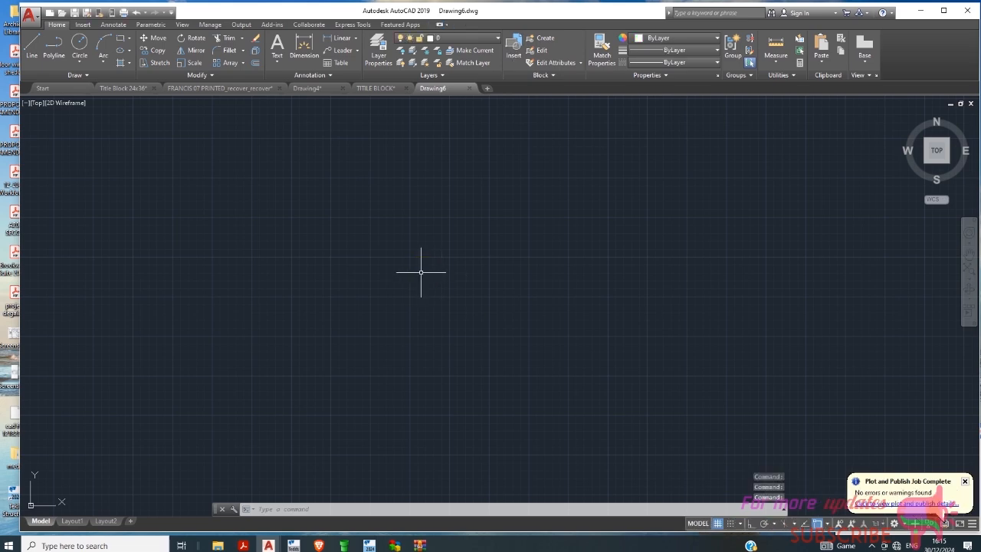
pyautogui.rightClick(317, 208)
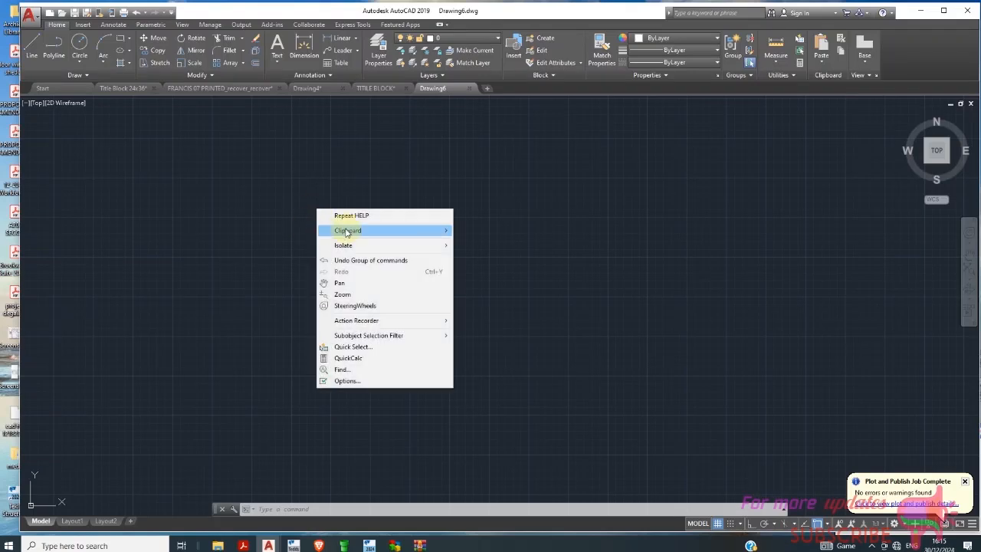
pyautogui.moveTo(348, 232)
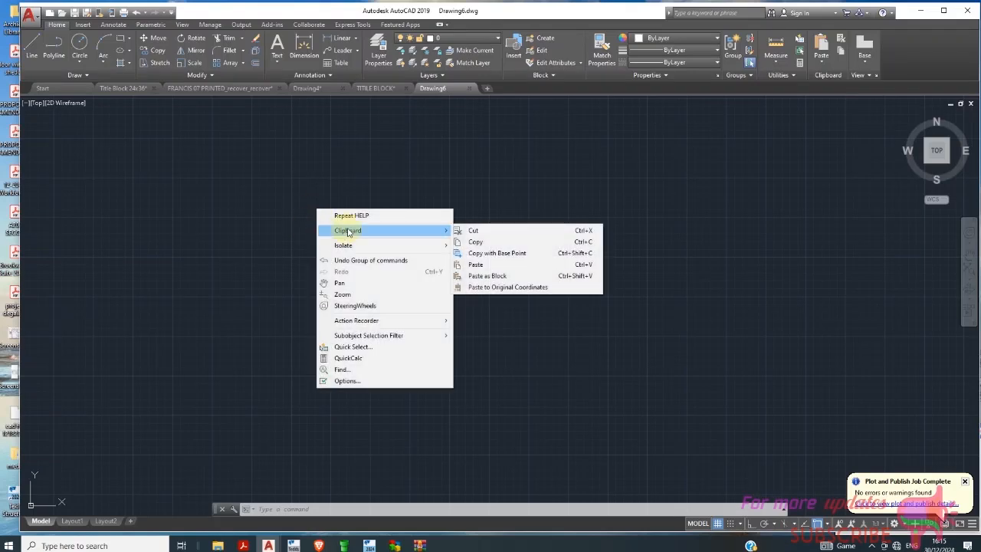
pyautogui.click(476, 265)
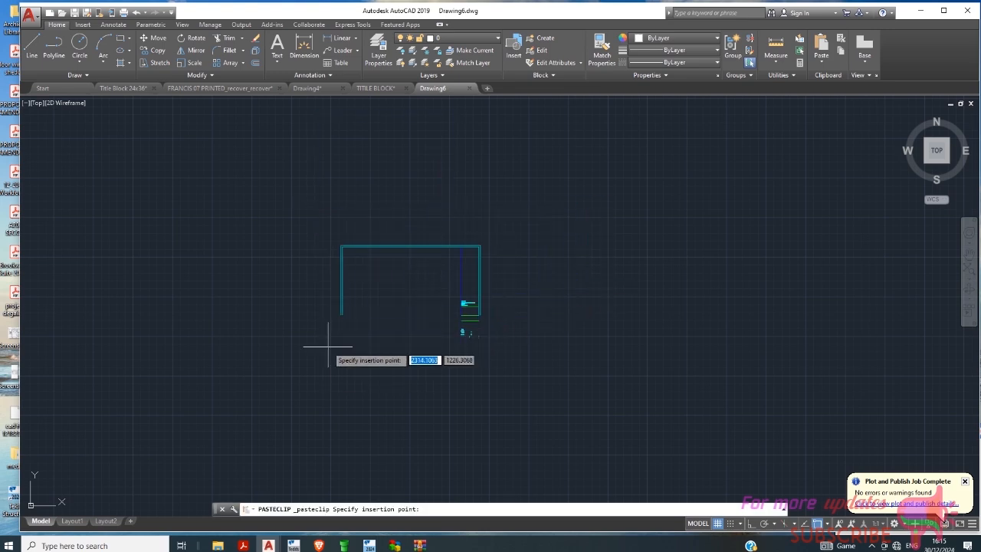
pyautogui.click(262, 377)
# Step: Examine the pasted title block's notes, revisions, consultant, client and project fields up close
pyautogui.scroll(5, 386, 329)
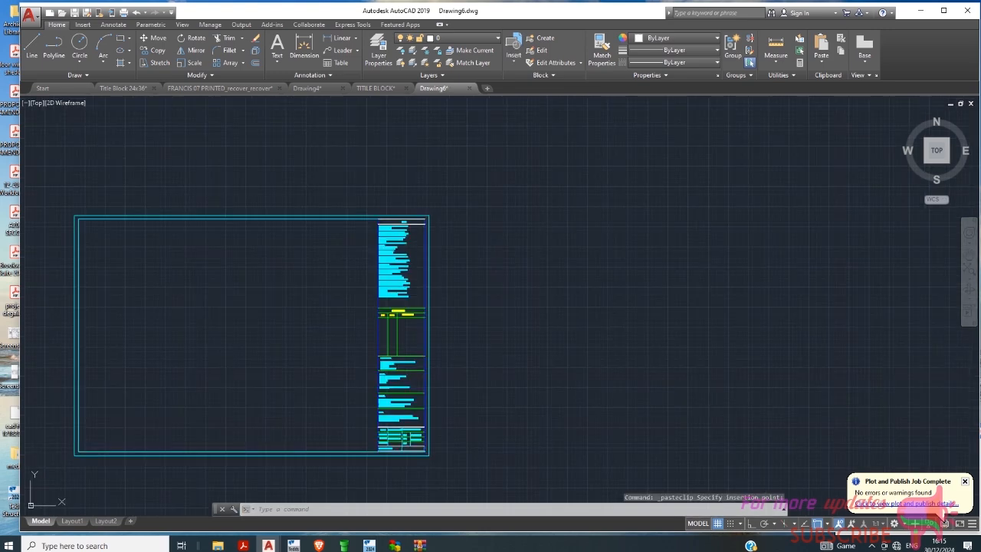
pyautogui.scroll(-3, 426, 306)
pyautogui.scroll(-2, 418, 246)
pyautogui.scroll(8, 409, 201)
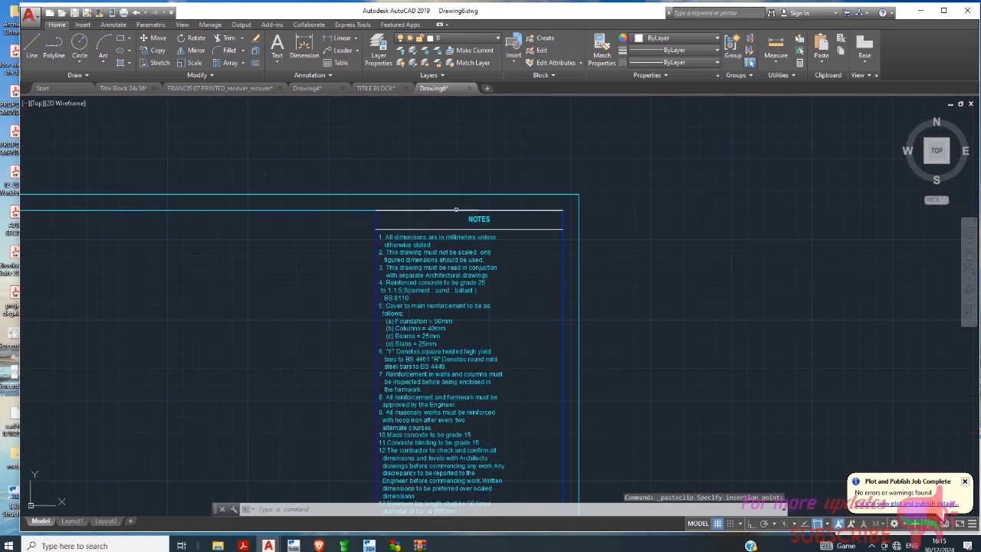
pyautogui.scroll(-8, 487, 206)
pyautogui.scroll(4, 494, 235)
pyautogui.scroll(-4, 474, 240)
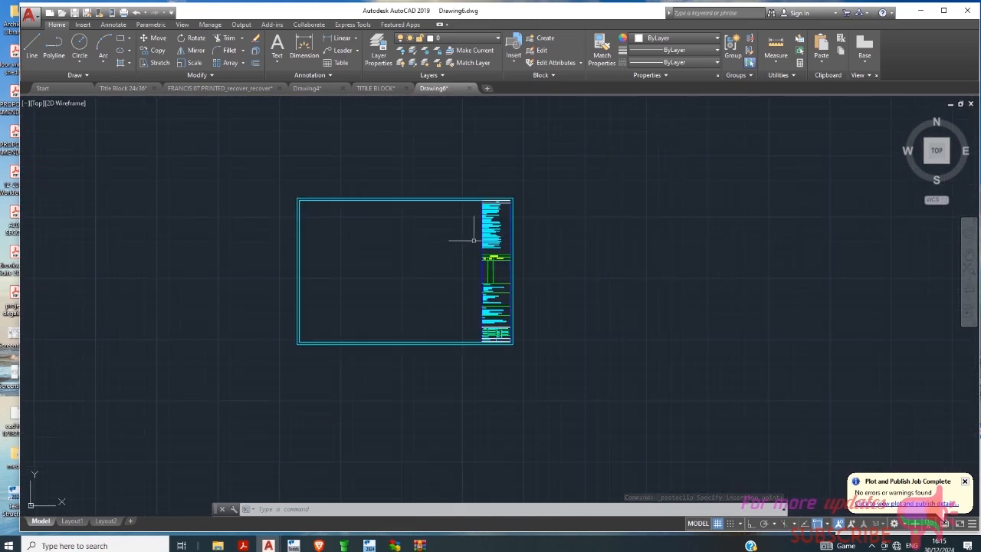
pyautogui.scroll(7, 447, 249)
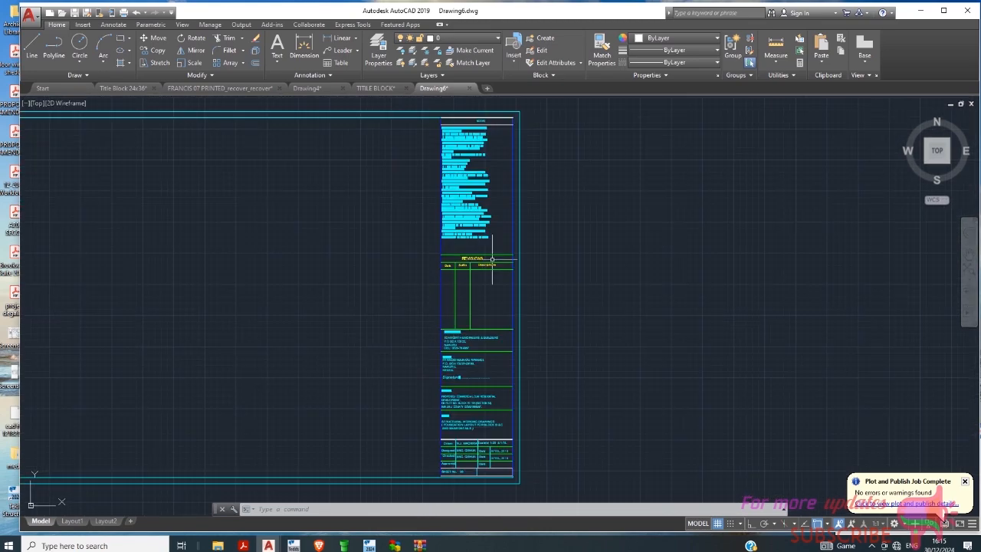
pyautogui.scroll(-4, 481, 269)
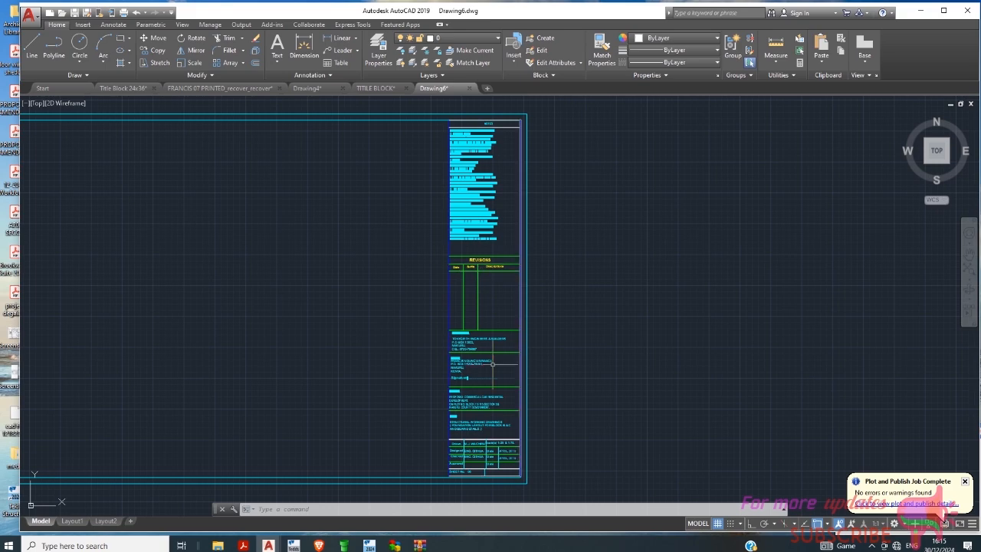
pyautogui.scroll(4, 490, 368)
pyautogui.scroll(-4, 483, 383)
pyautogui.scroll(4, 472, 419)
pyautogui.scroll(4, 474, 272)
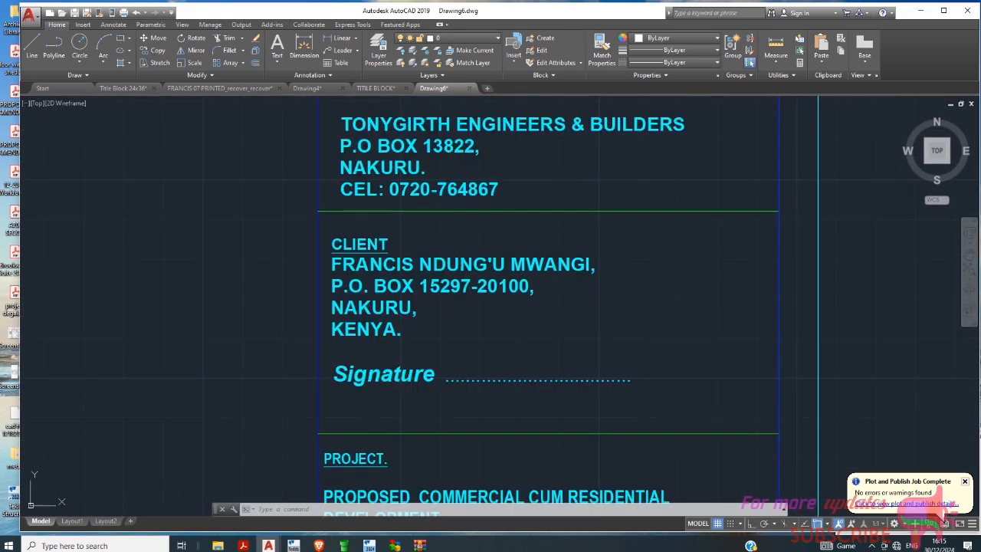
pyautogui.click(457, 244)
pyautogui.scroll(-4, 431, 317)
pyautogui.scroll(-5, 489, 286)
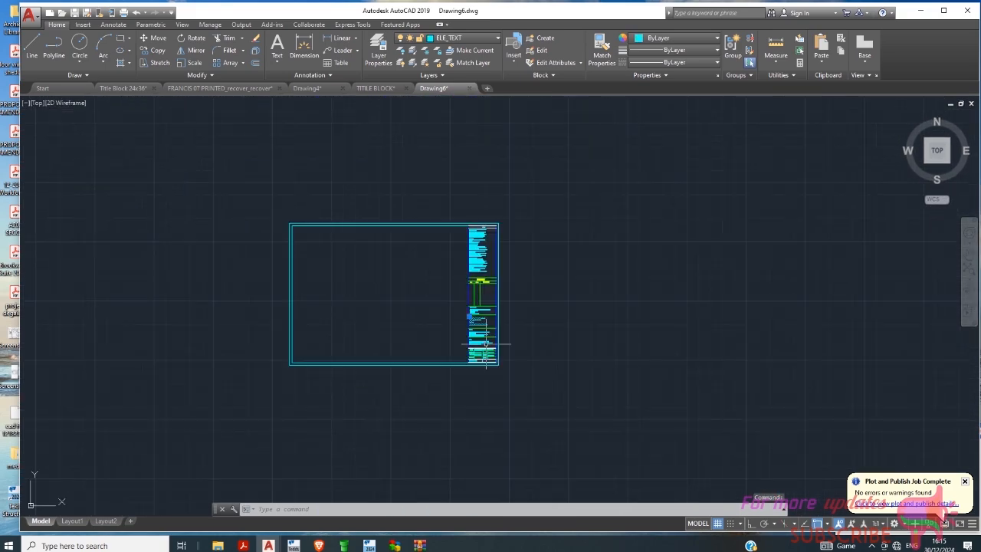
pyautogui.scroll(5, 494, 306)
pyautogui.scroll(-4, 493, 337)
pyautogui.scroll(4, 493, 337)
pyautogui.scroll(2, 432, 331)
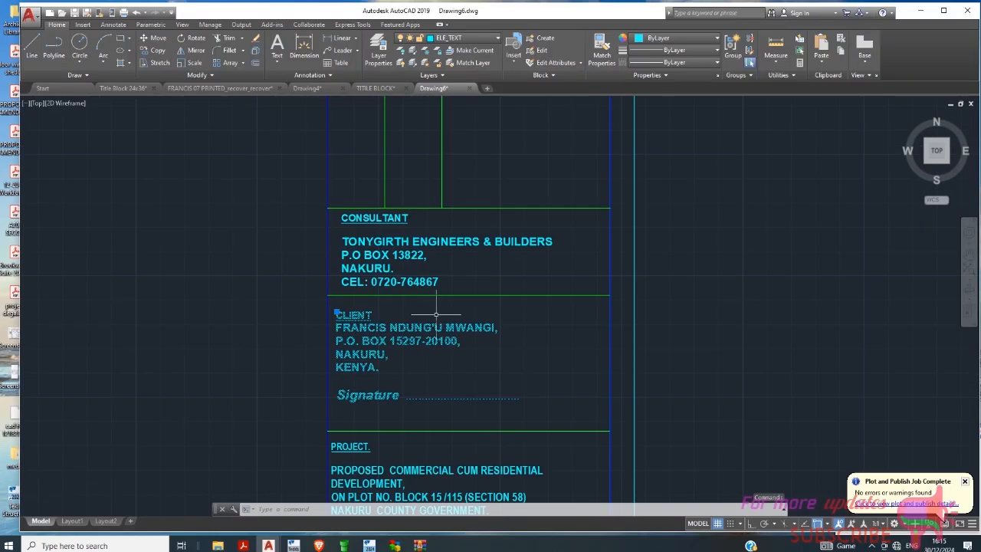
pyautogui.scroll(-5, 460, 334)
pyautogui.scroll(5, 432, 331)
pyautogui.scroll(-6, 432, 331)
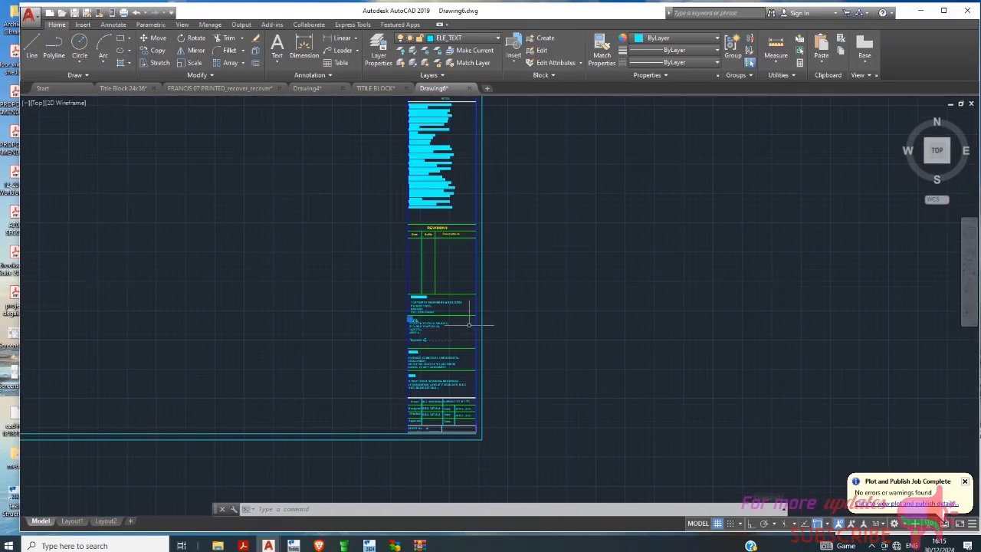
pyautogui.press('Escape')
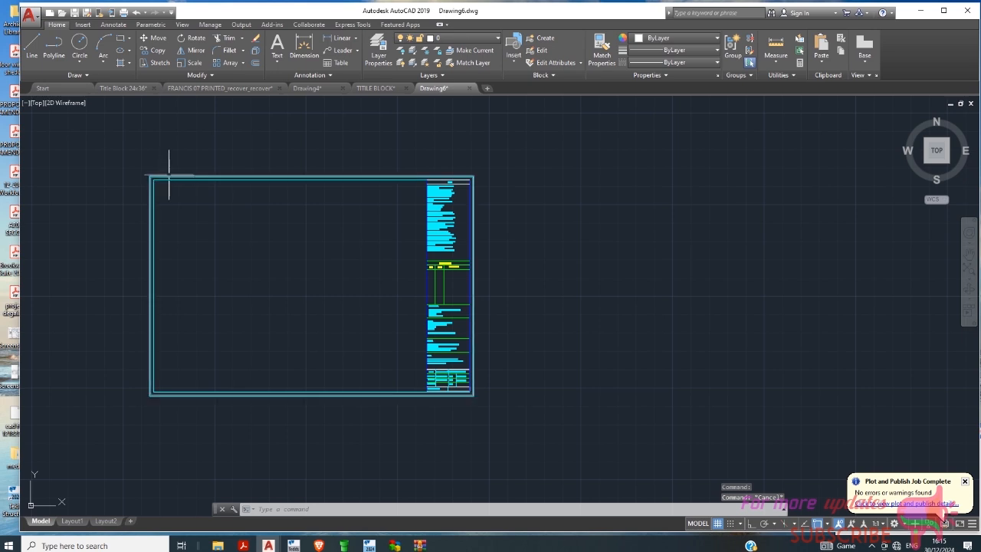
# Step: Save the new drawing to the Desktop under the file name TITLE BLOCK CONCRETE
pyautogui.click(33, 17)
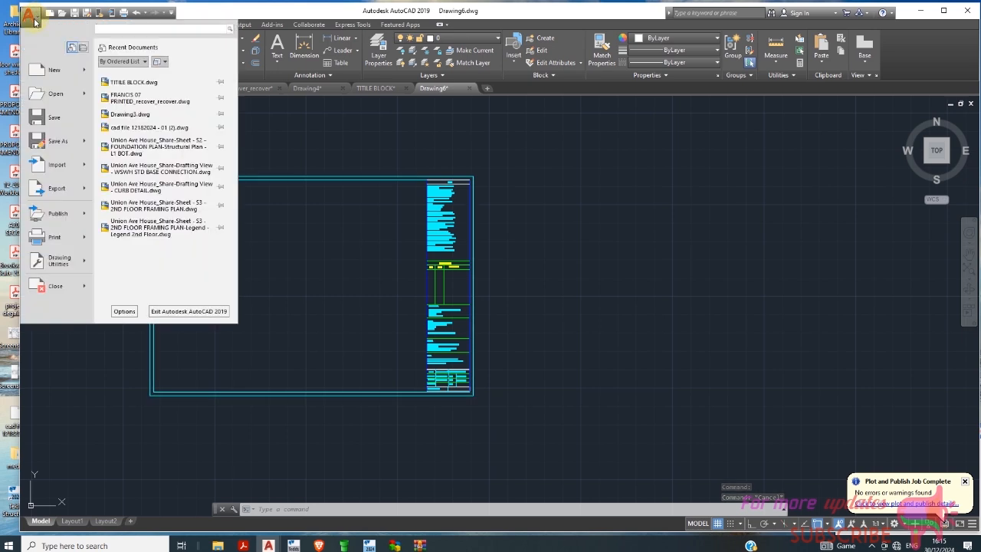
pyautogui.press('Escape')
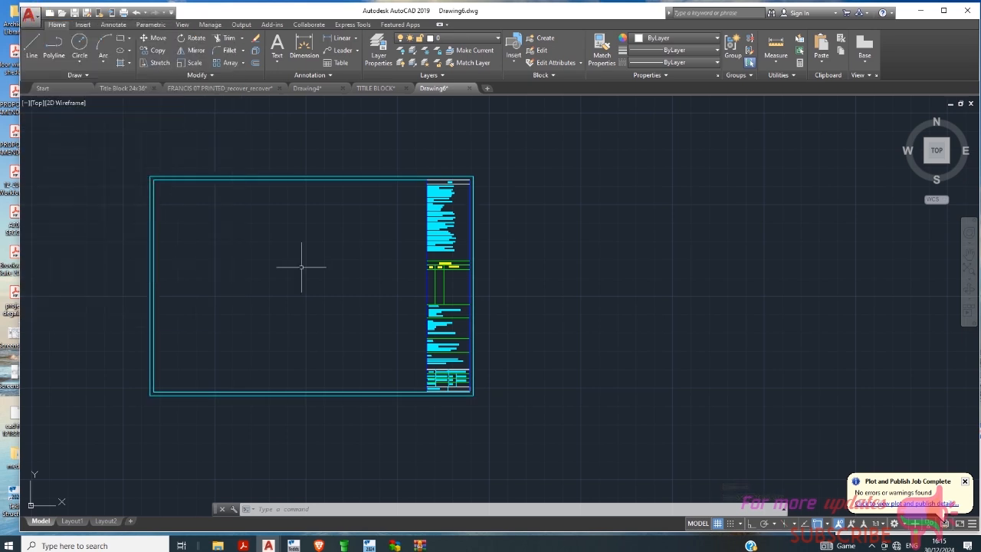
pyautogui.hotkey('ctrl', 'shift', 's')
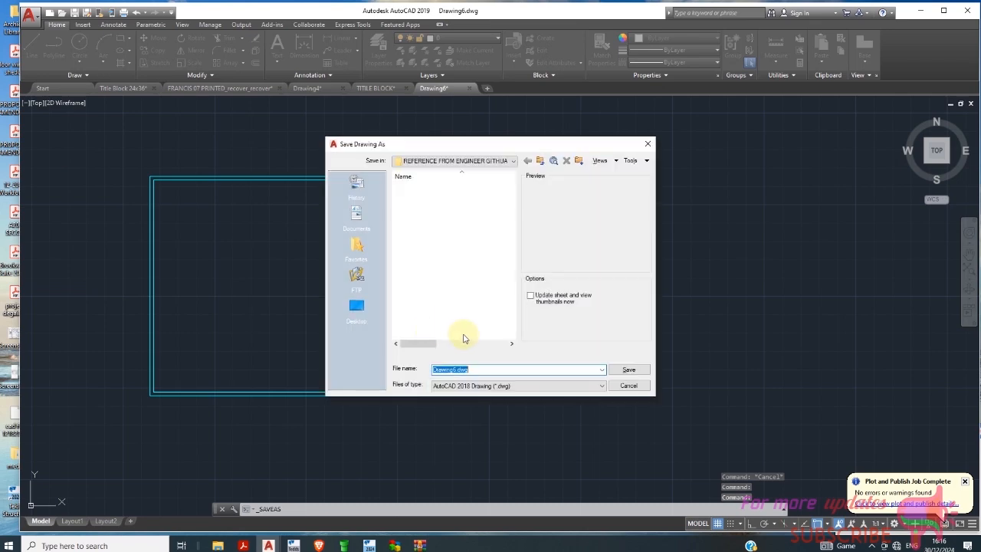
pyautogui.click(357, 306)
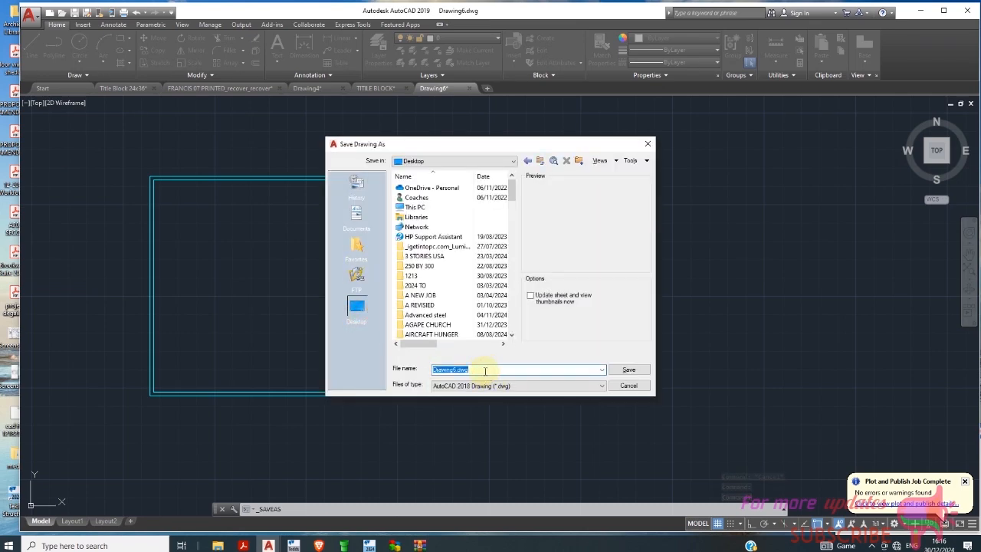
pyautogui.write('TITLE BLOCK CONCRETE')
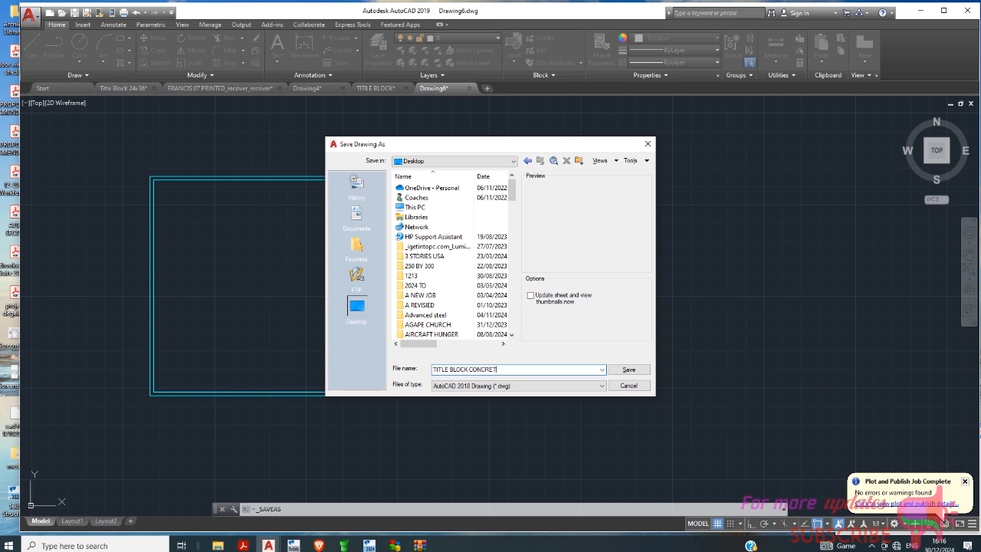
pyautogui.click(629, 369)
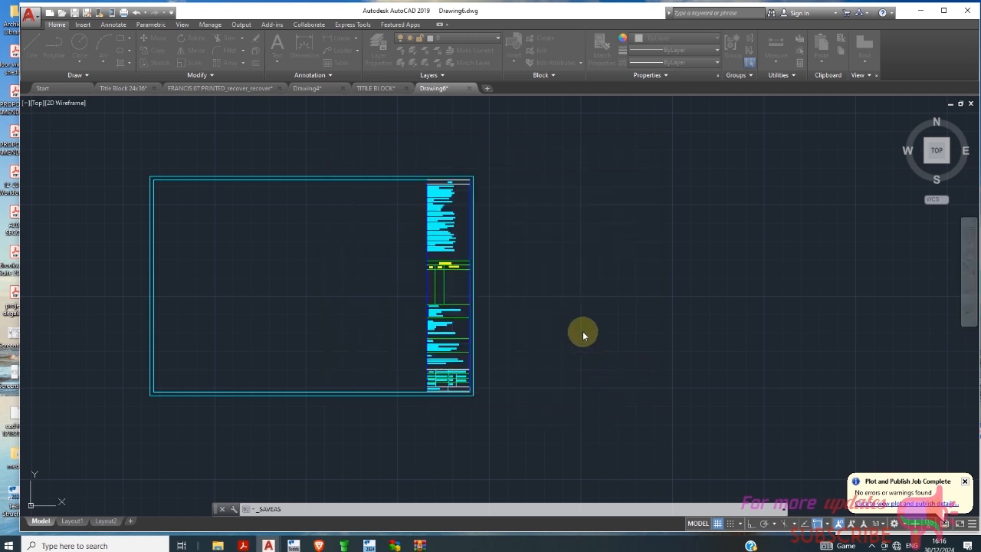
pyautogui.click(635, 340)
pyautogui.click(607, 343)
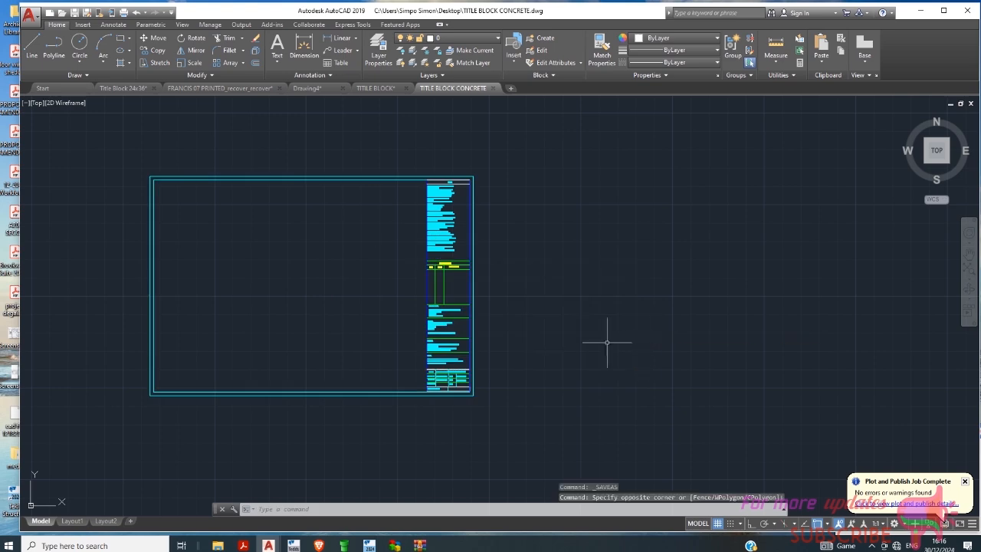
# Step: Return to the source structural drawing, add a new layout to it and open that layout
pyautogui.click(217, 88)
pyautogui.scroll(-3, 211, 346)
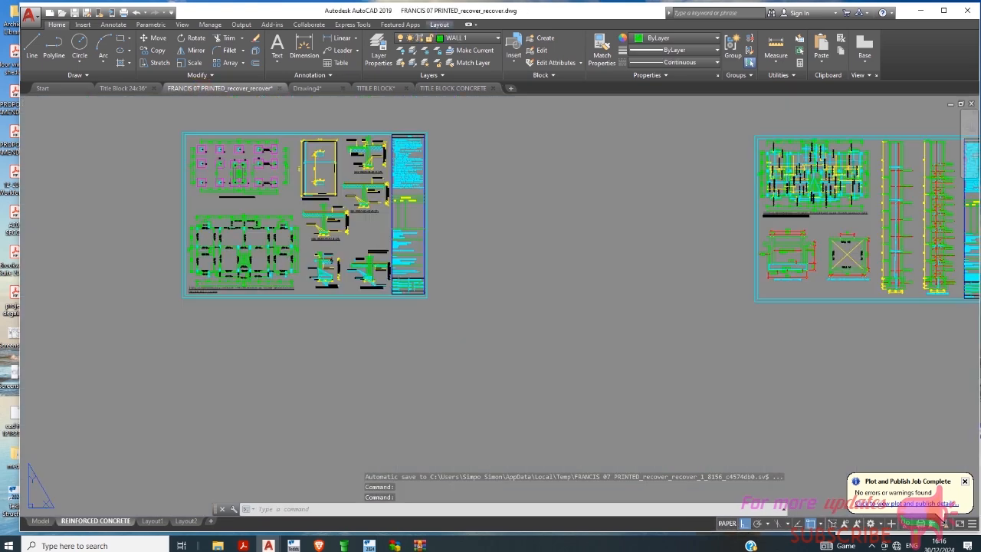
pyautogui.click(40, 520)
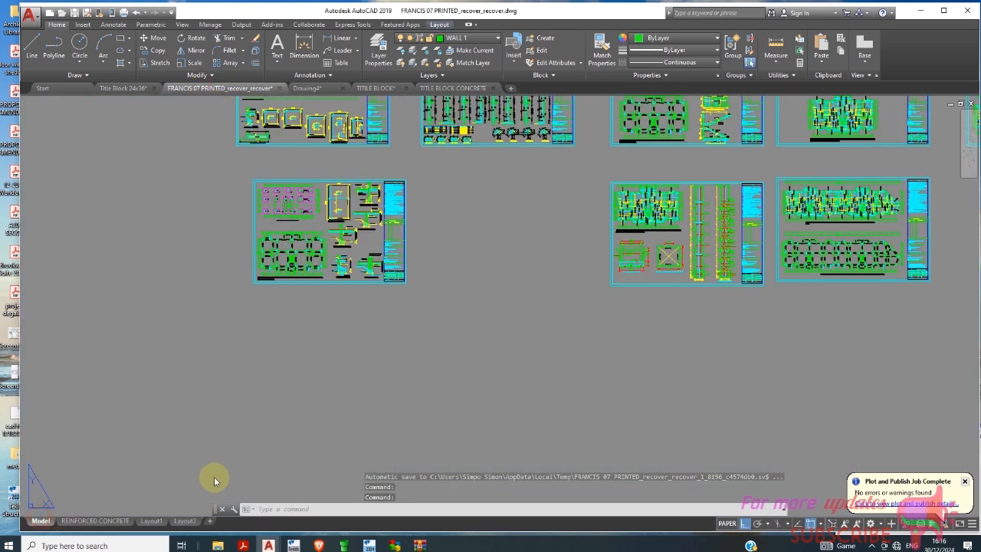
pyautogui.scroll(-2, 346, 199)
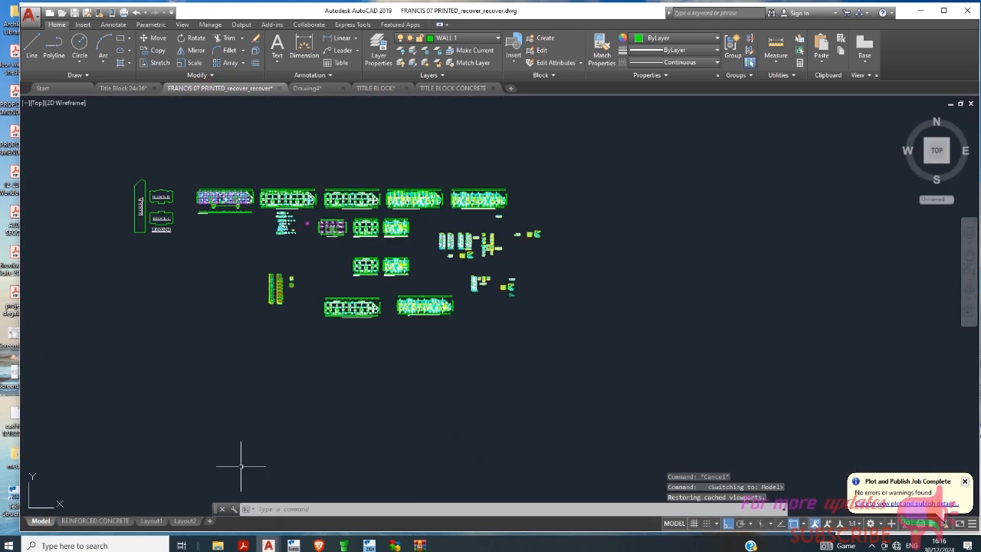
pyautogui.click(209, 521)
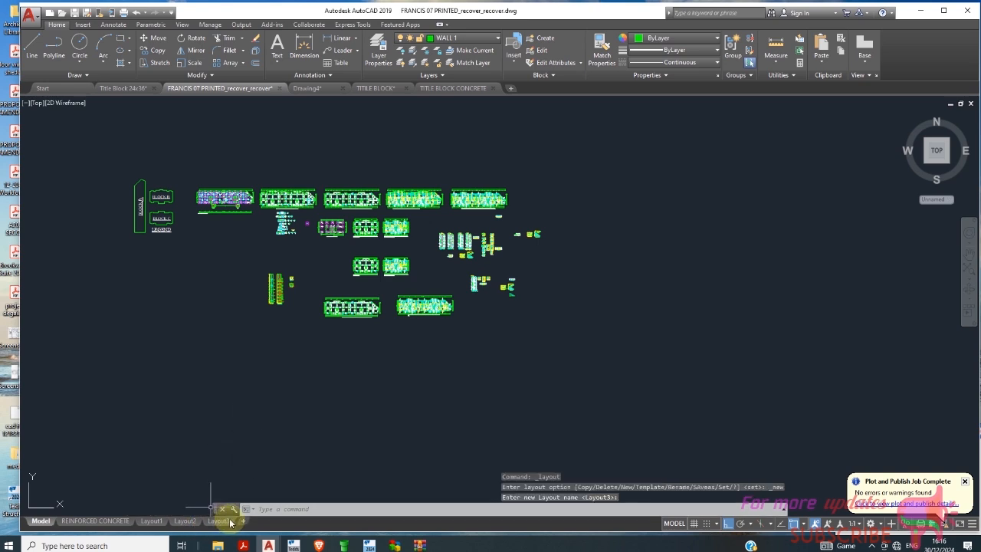
pyautogui.click(218, 521)
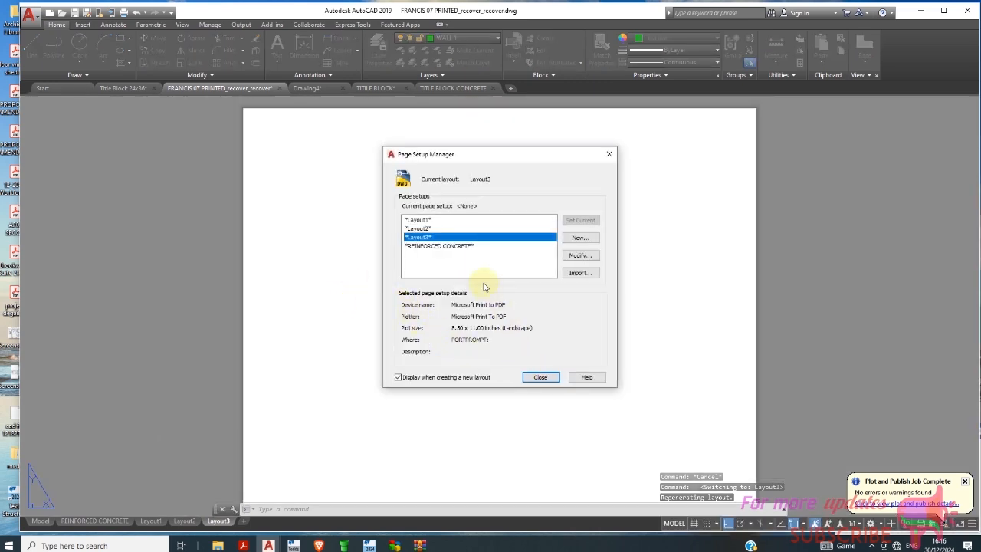
# Step: Modify Layout3's page setup to use the AutoCAD PDF (High Quality Print).pc3 plotter and ISO A1 (841.00 x 594.00 MM) paper
pyautogui.click(579, 255)
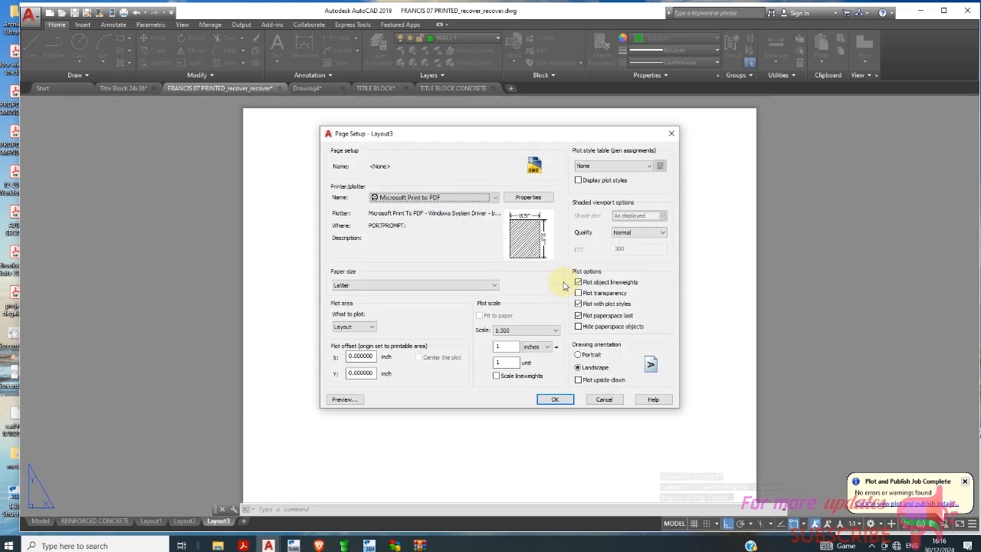
pyautogui.click(452, 197)
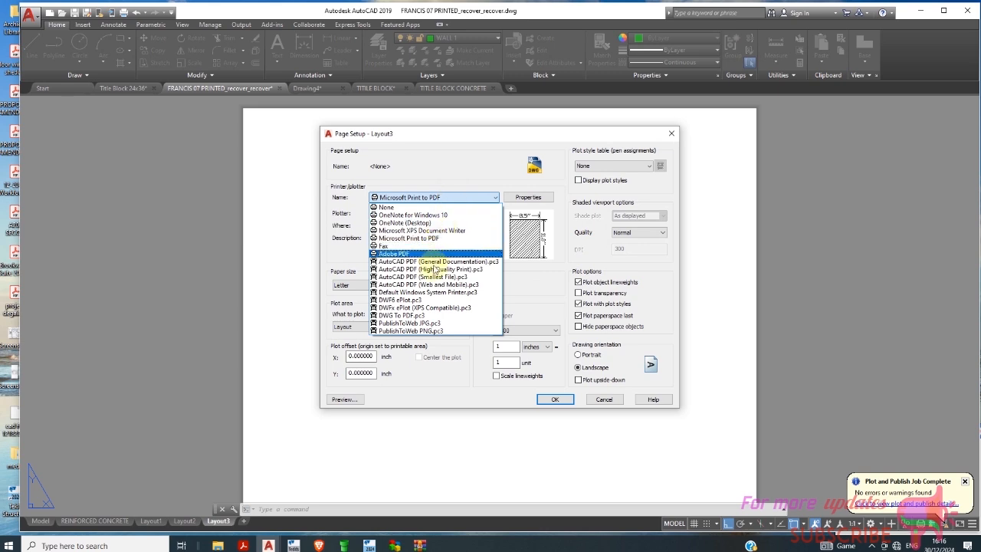
pyautogui.click(434, 269)
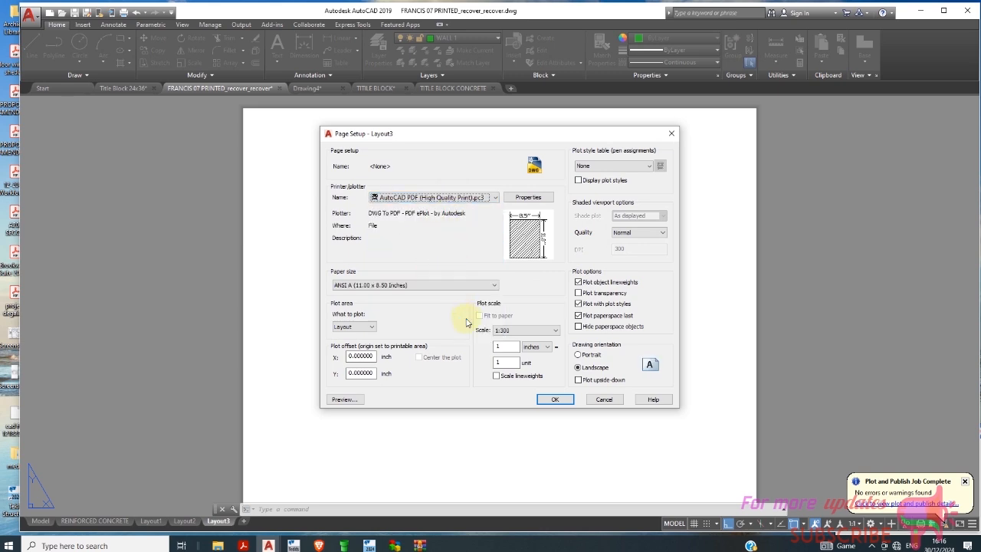
pyautogui.click(456, 284)
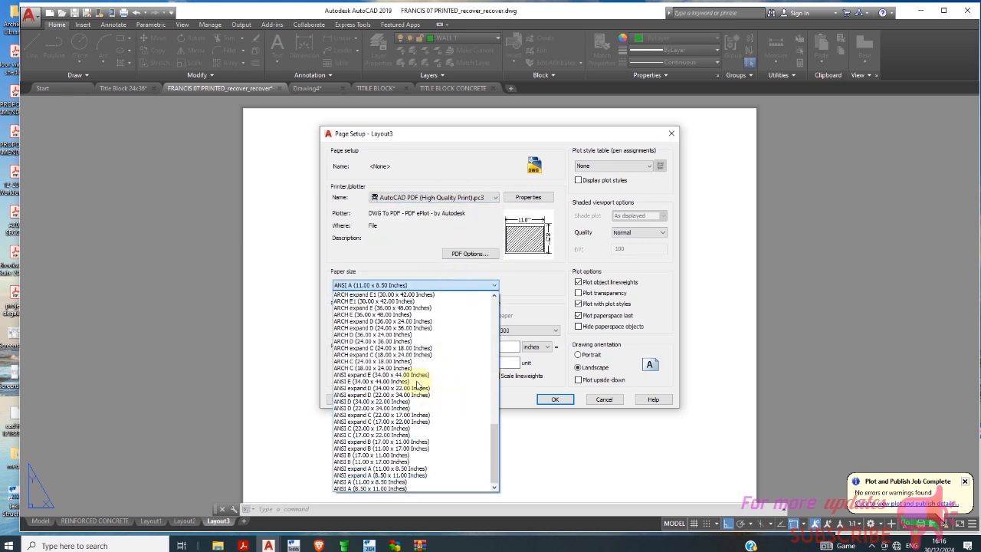
pyautogui.scroll(1, 406, 426)
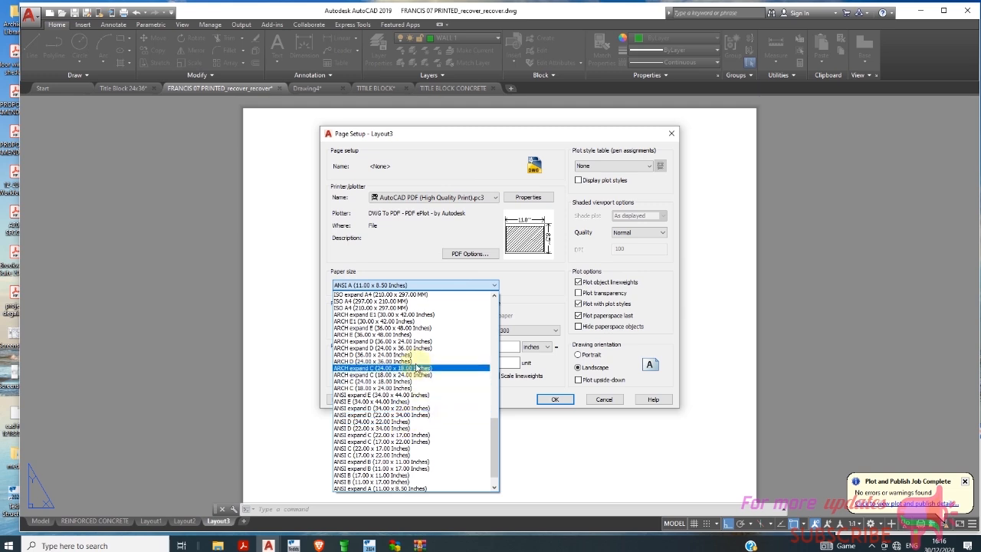
pyautogui.scroll(3, 391, 338)
pyautogui.scroll(1, 388, 328)
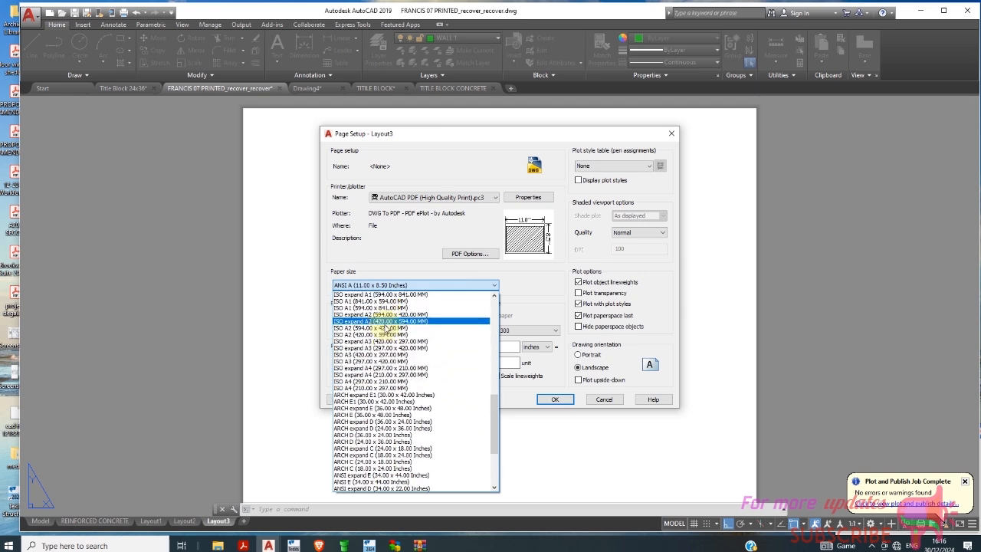
pyautogui.scroll(1, 389, 328)
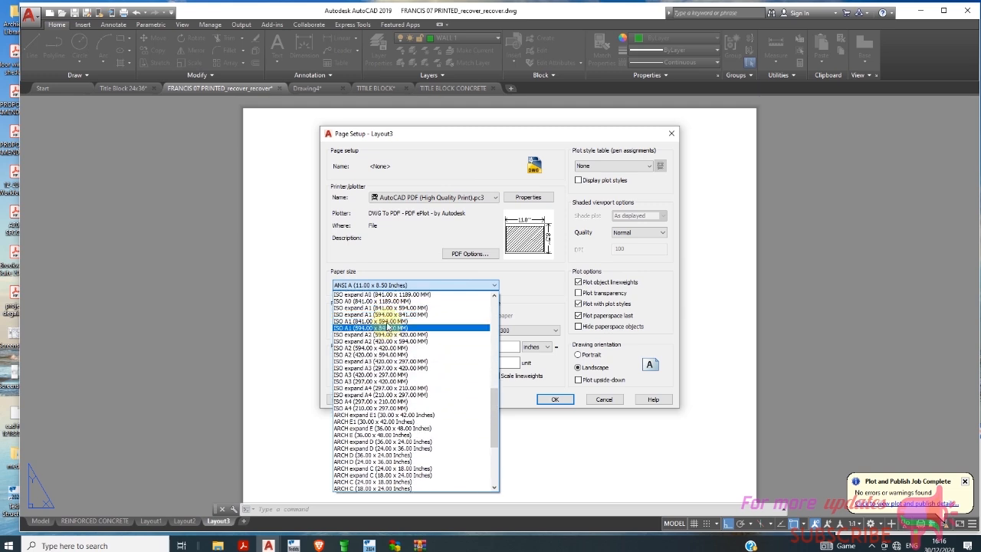
pyautogui.click(389, 321)
# Step: Define the plot area as a window spanning the whole blank sheet, fitted to the paper and centred
pyautogui.click(357, 327)
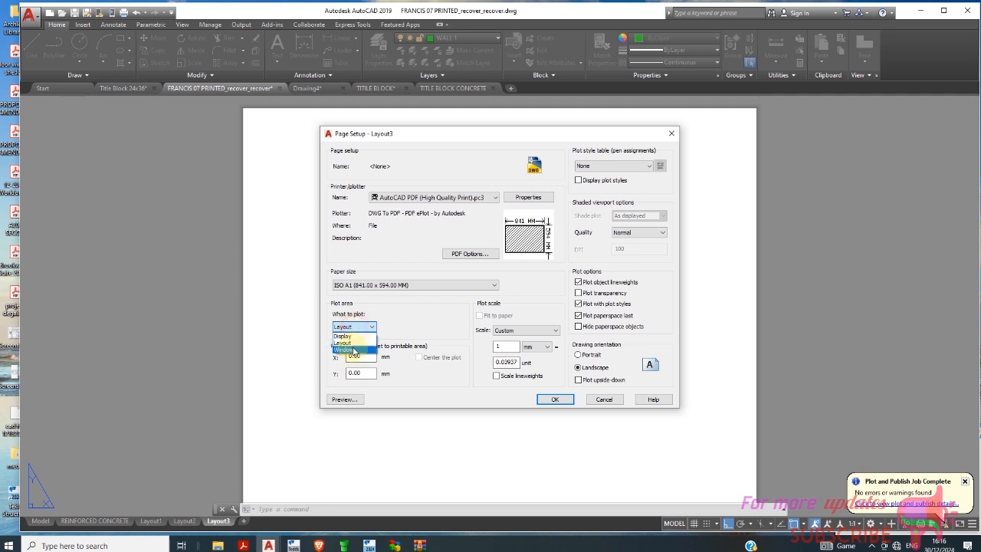
pyautogui.click(348, 350)
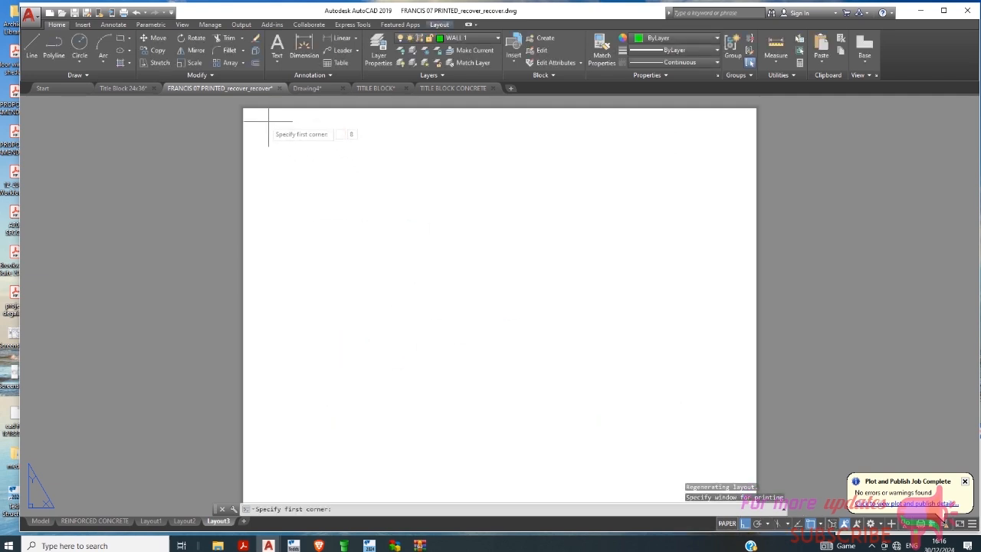
pyautogui.click(244, 109)
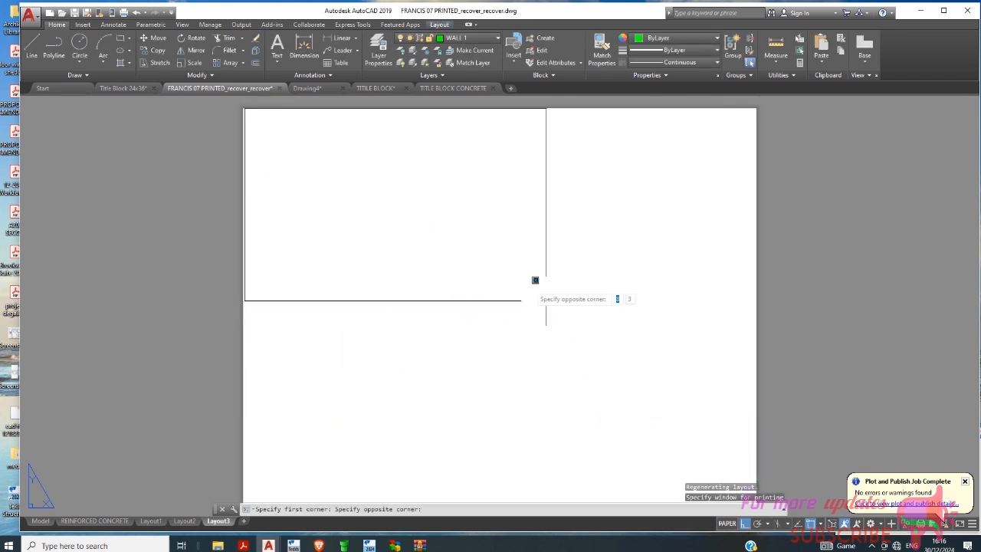
pyautogui.scroll(-2, 546, 300)
pyautogui.click(658, 412)
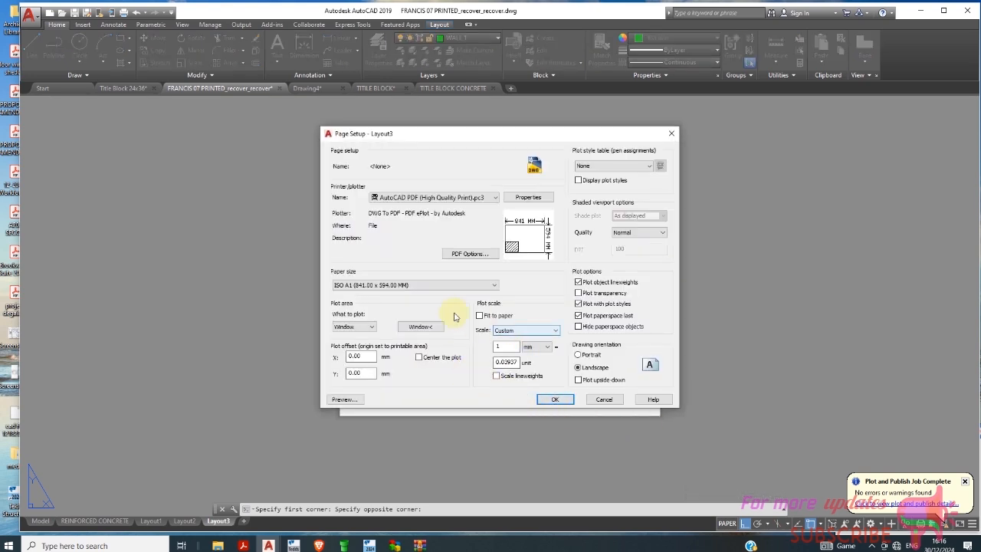
pyautogui.click(480, 315)
pyautogui.click(420, 357)
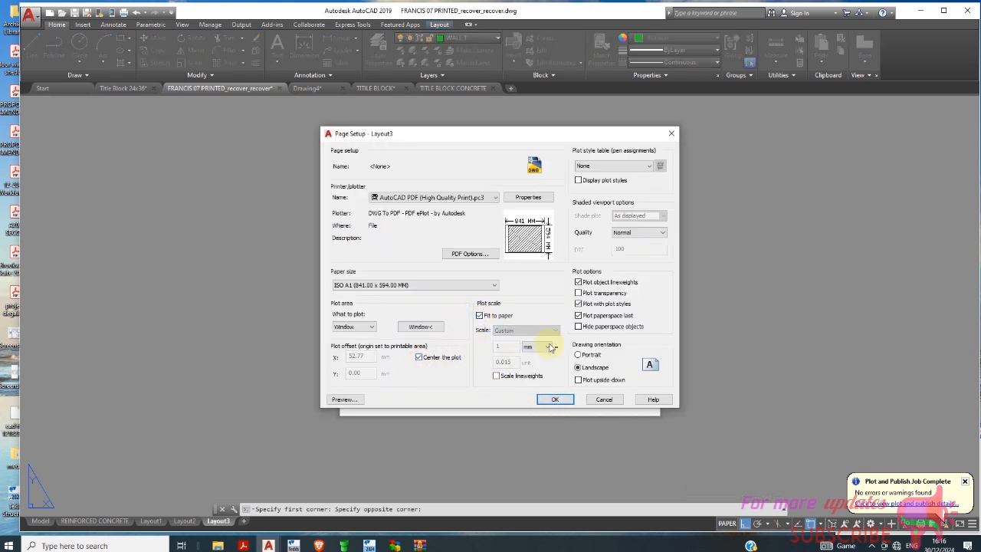
# Step: Assign the acad.ctb plot style table, set the shaded viewport quality to Maximum, and apply the page setup
pyautogui.click(619, 166)
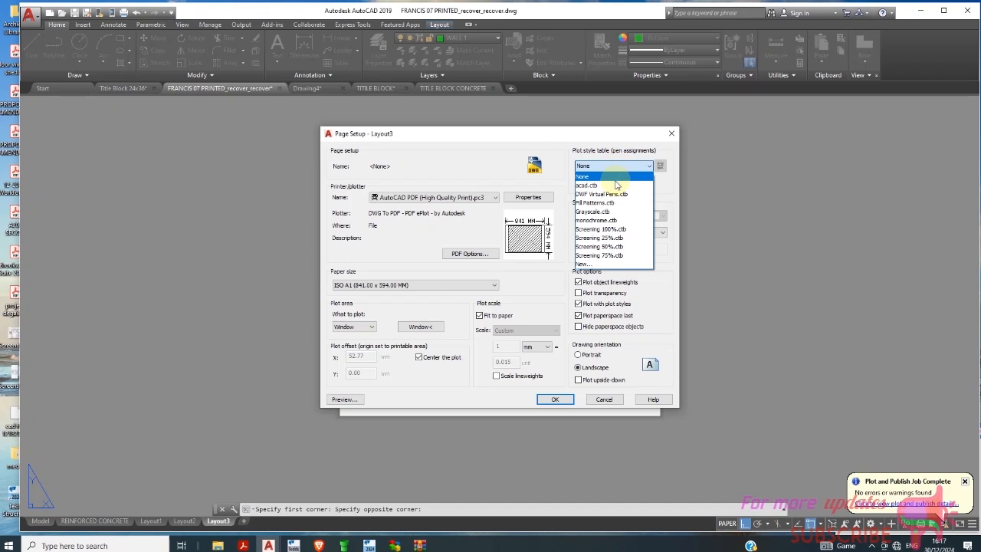
pyautogui.click(617, 184)
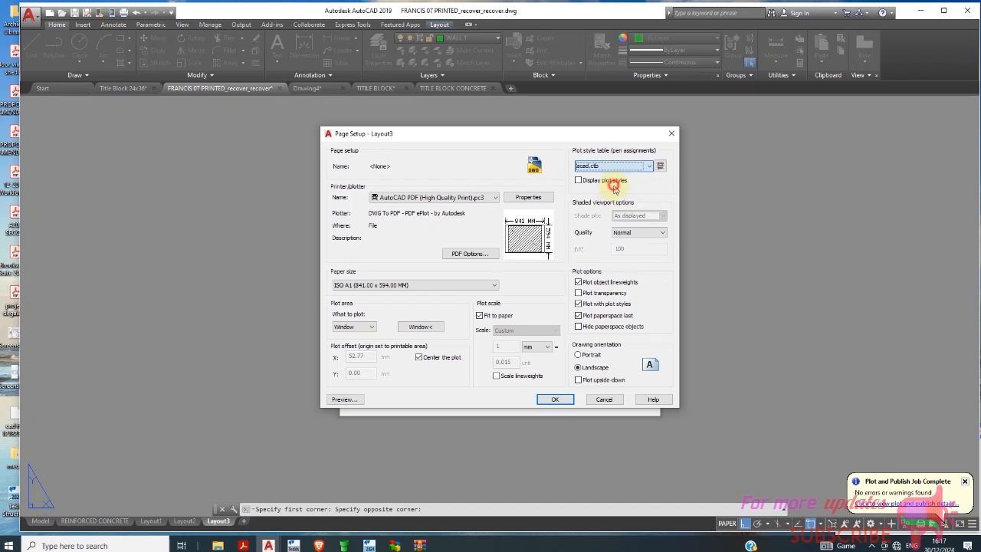
pyautogui.click(637, 239)
pyautogui.click(633, 272)
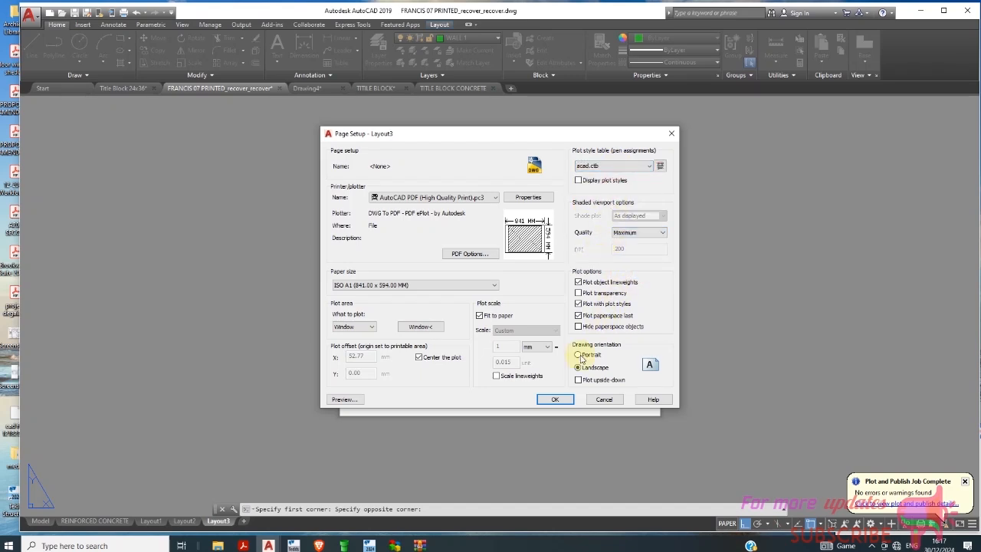
pyautogui.click(555, 400)
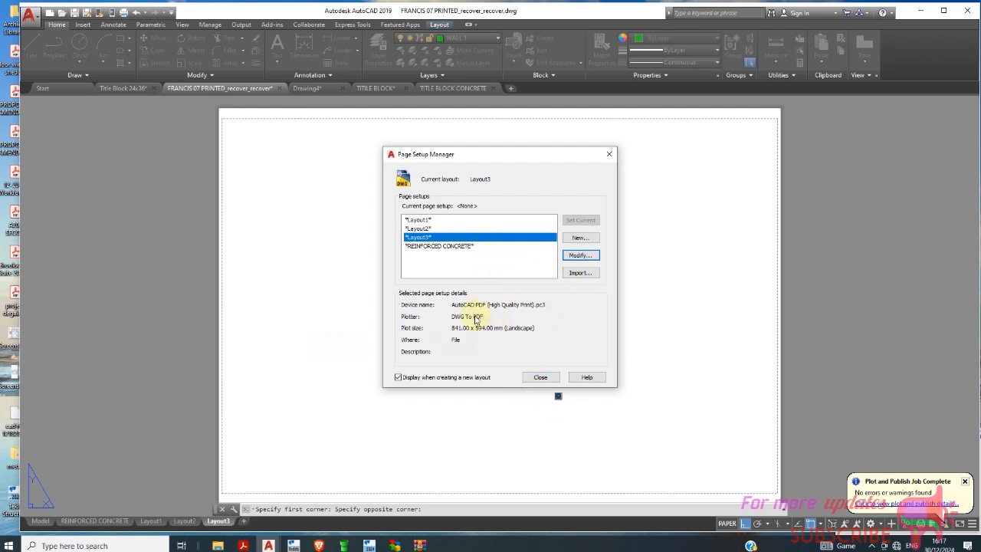
pyautogui.click(541, 377)
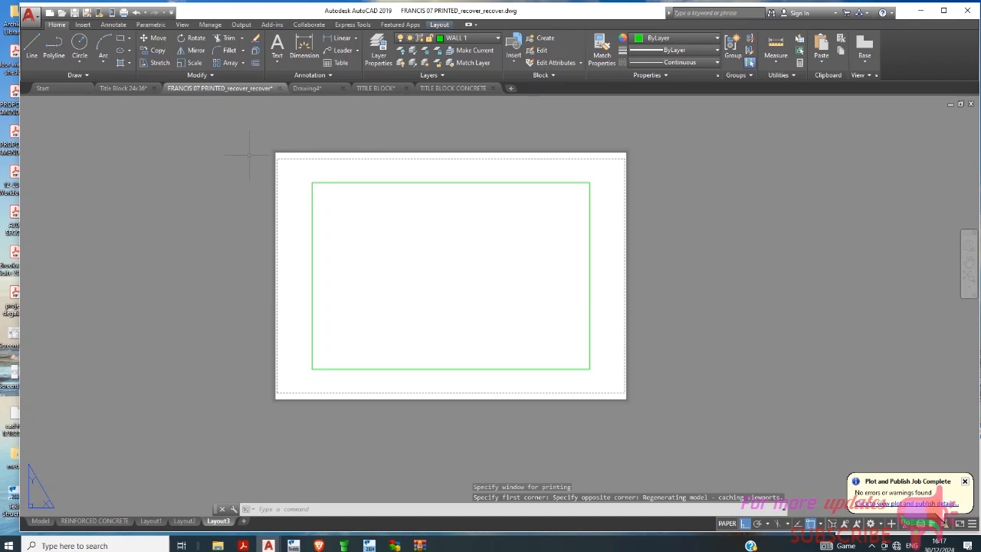
# Step: Open the External References manager for the structural drawing with the XREF command
pyautogui.write('XR')
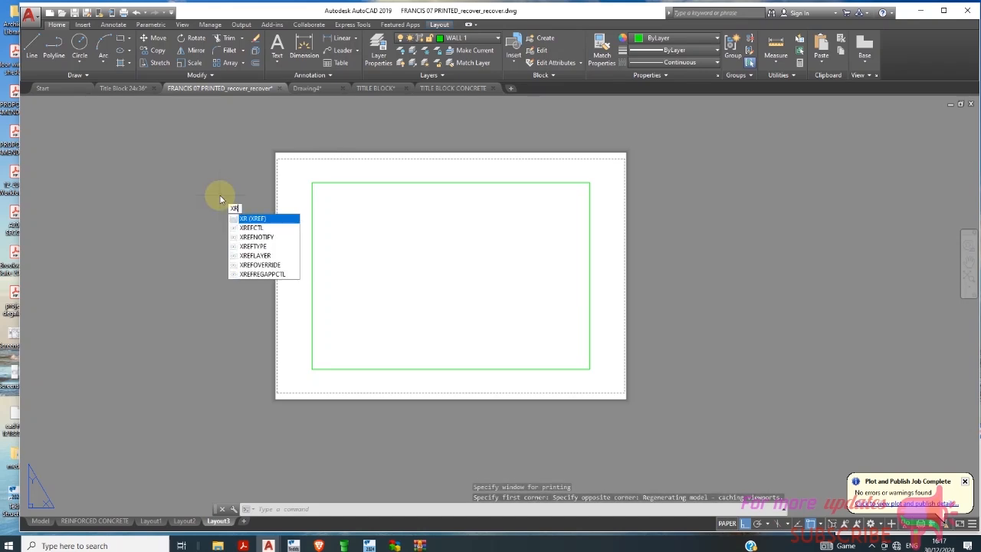
pyautogui.write('EF')
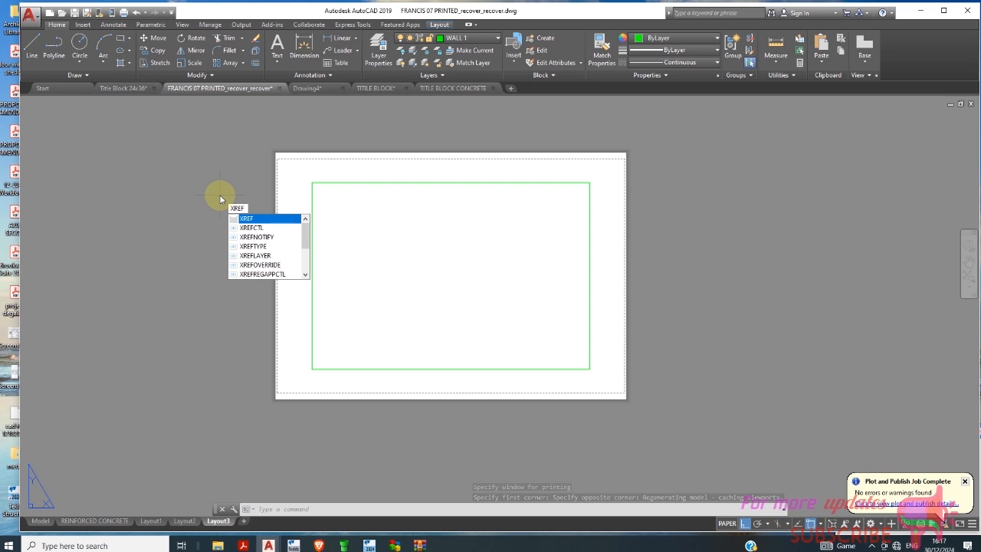
pyautogui.click(254, 219)
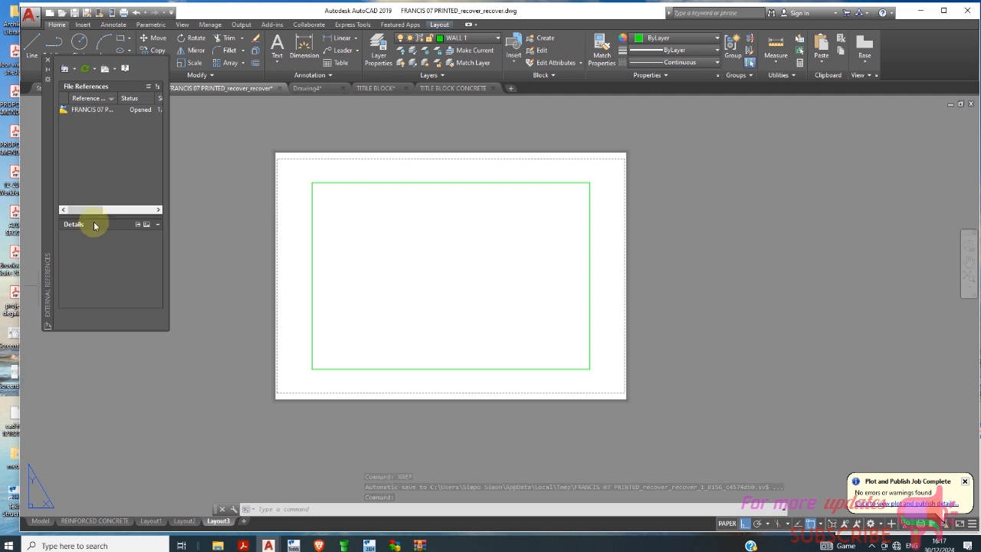
# Step: Attach the Desktop drawing TITLE BLOCK CONCRETE as an external reference at scale 1.00, inserted at the lower-left corner of Layout3's printable area
pyautogui.click(86, 113)
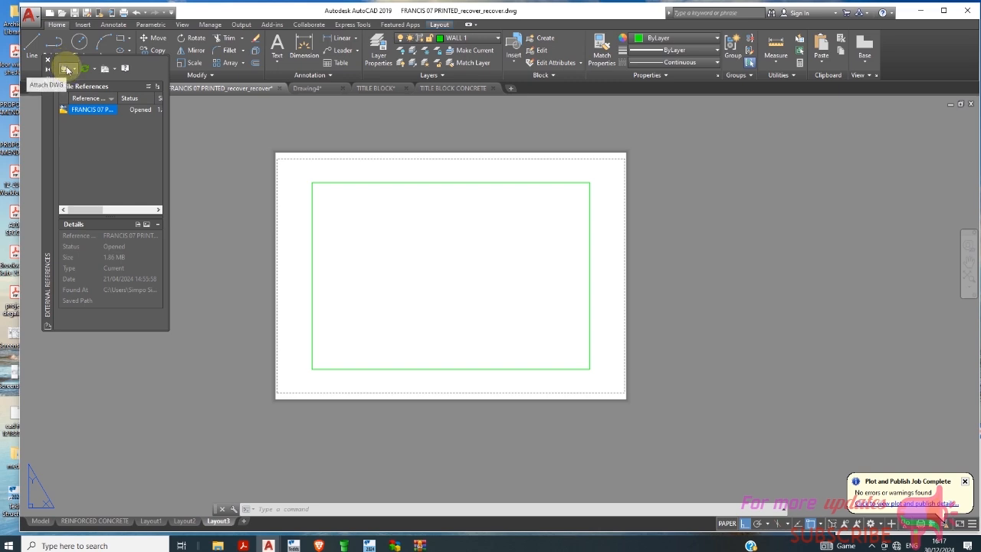
pyautogui.click(65, 66)
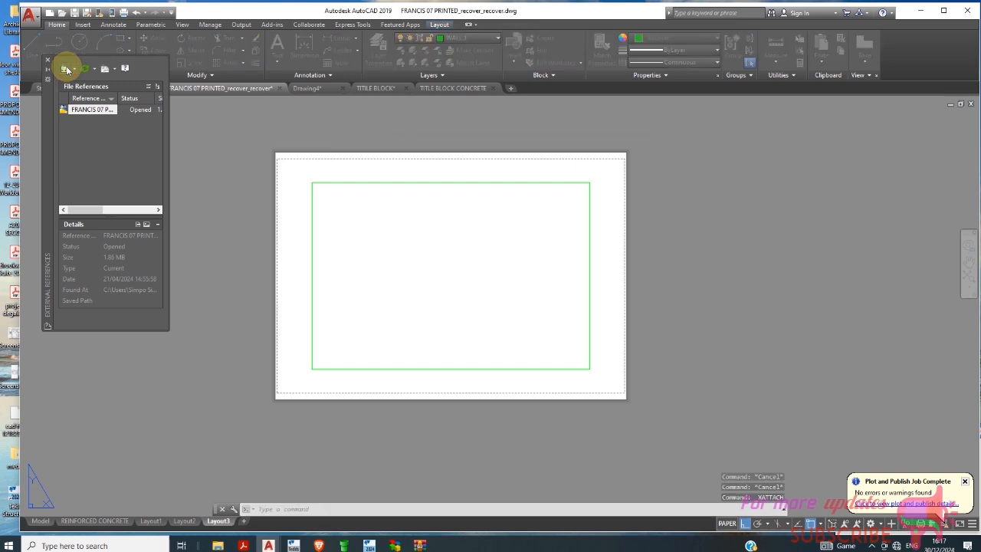
pyautogui.click(366, 321)
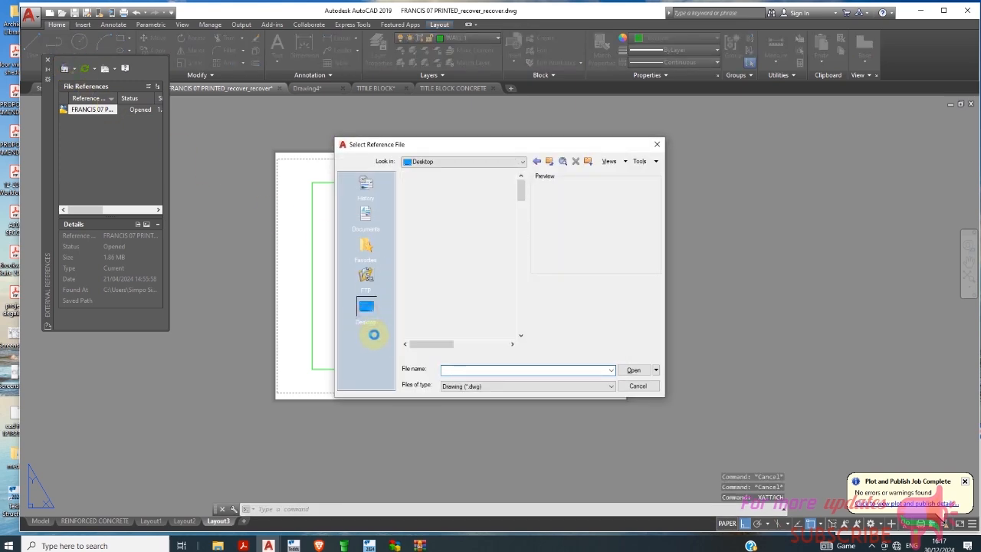
pyautogui.moveTo(517, 195); pyautogui.dragTo(517, 330)
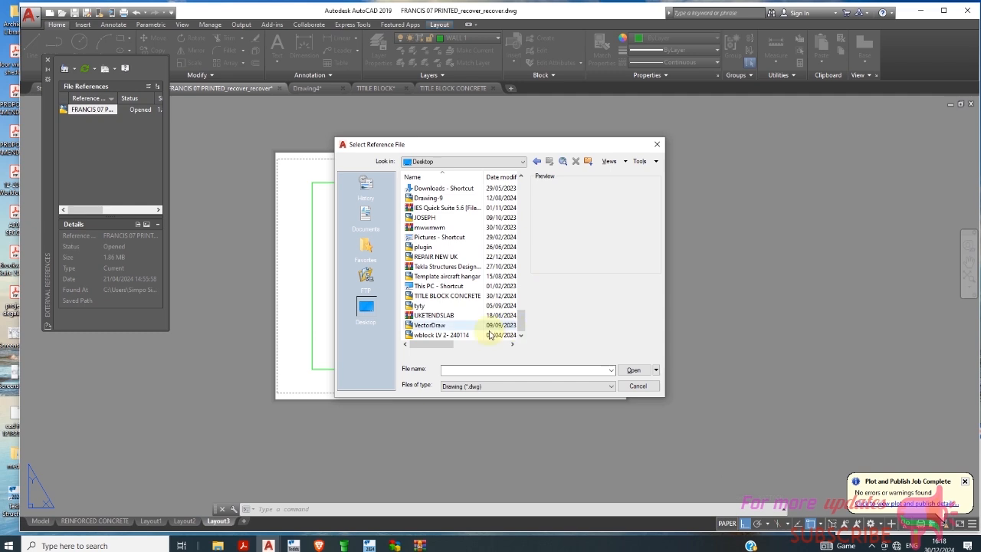
pyautogui.scroll(4, 440, 253)
pyautogui.scroll(-3, 449, 239)
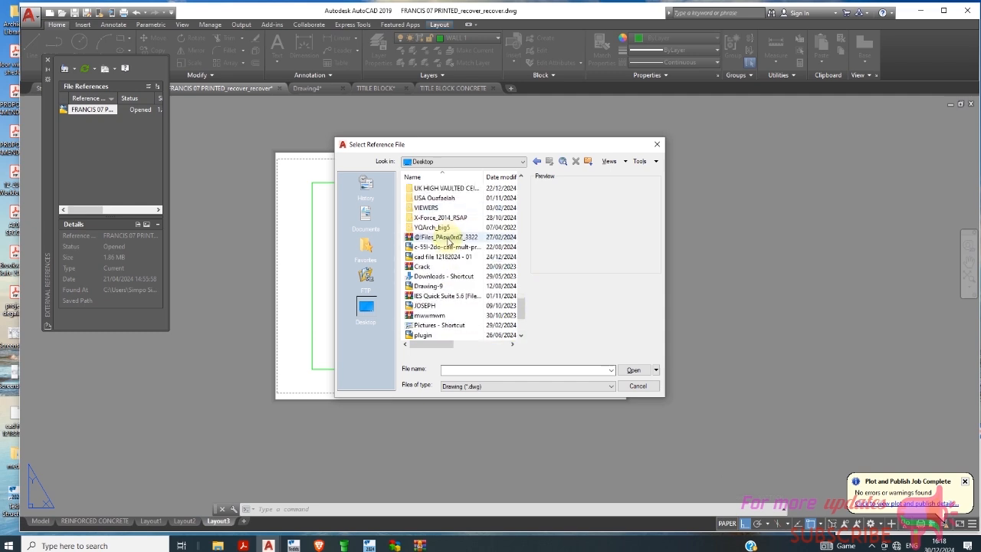
pyautogui.scroll(-1, 448, 257)
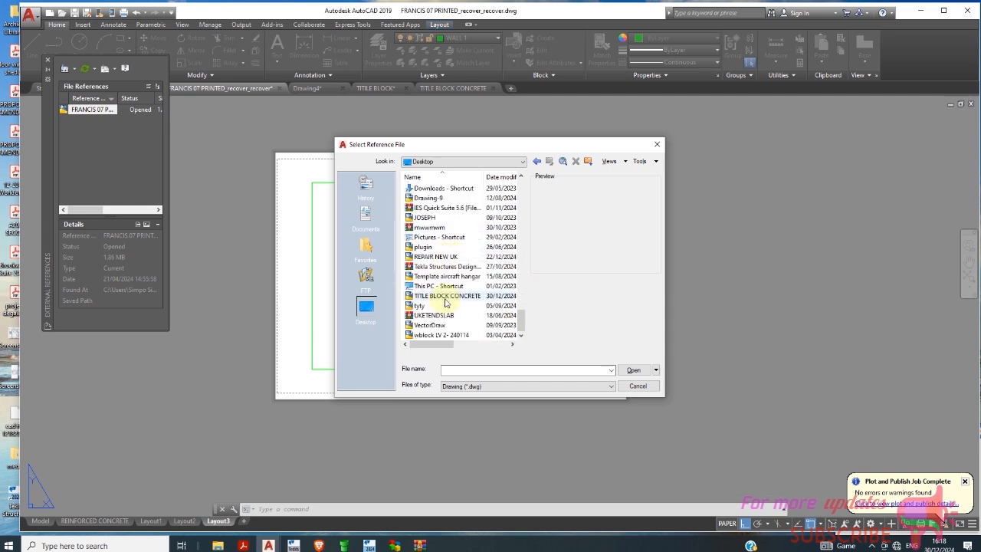
pyautogui.click(447, 296)
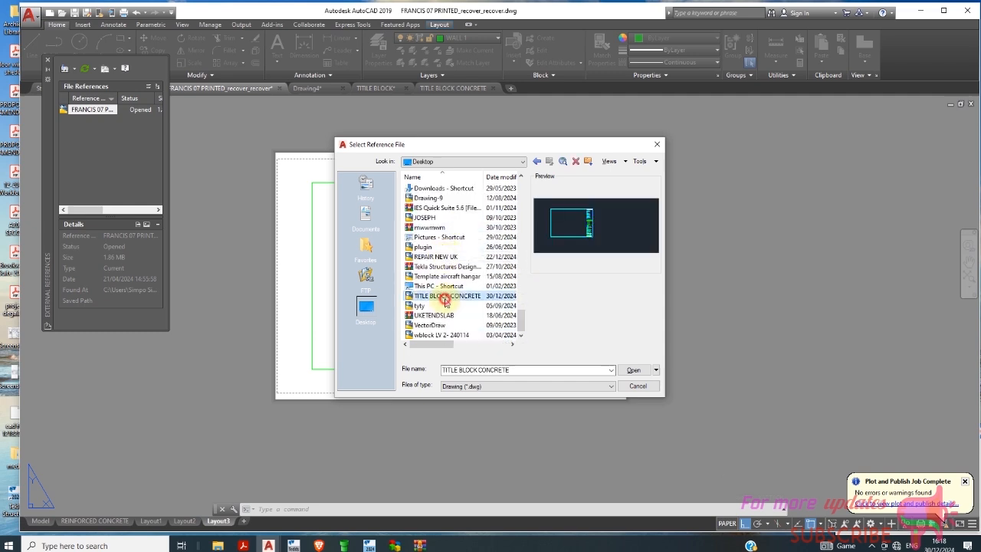
pyautogui.click(633, 371)
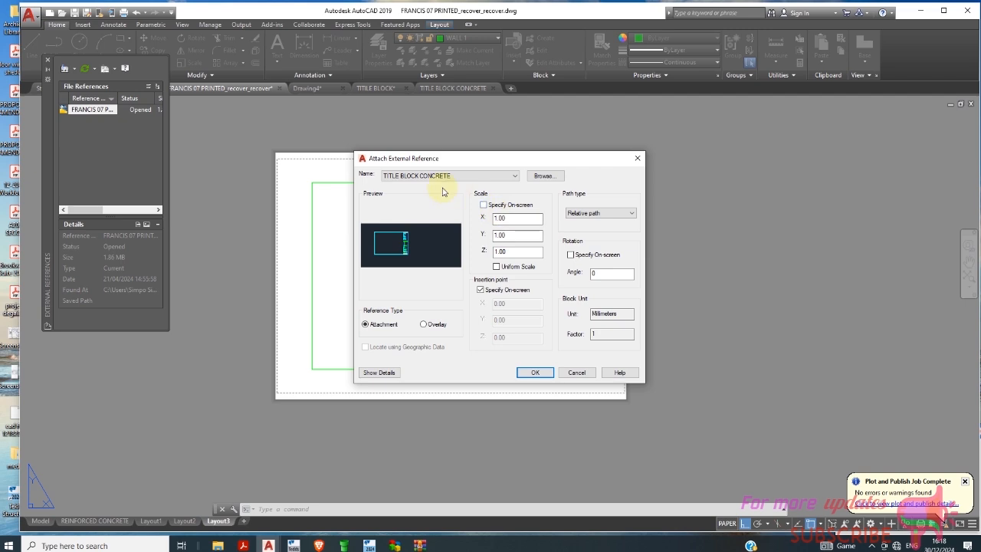
pyautogui.click(534, 373)
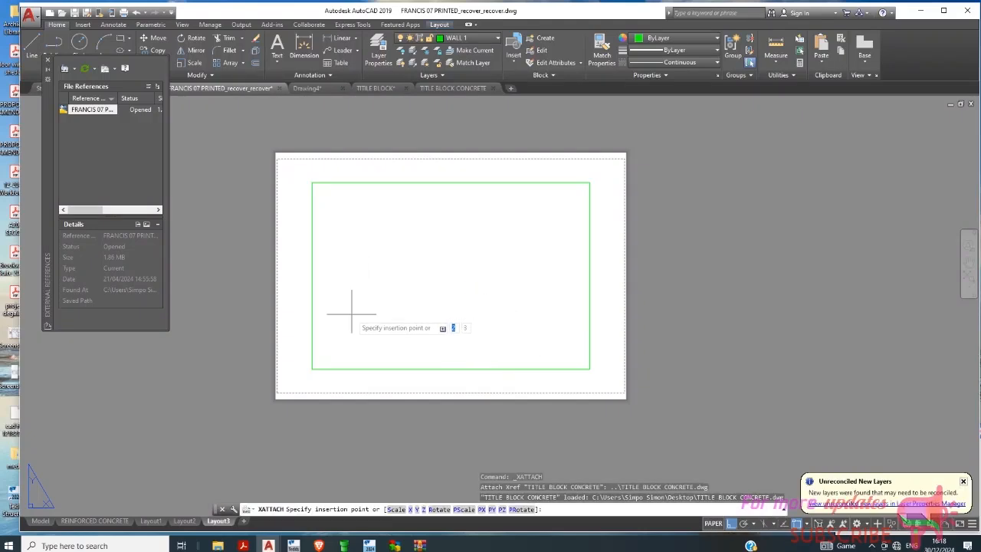
pyautogui.click(277, 393)
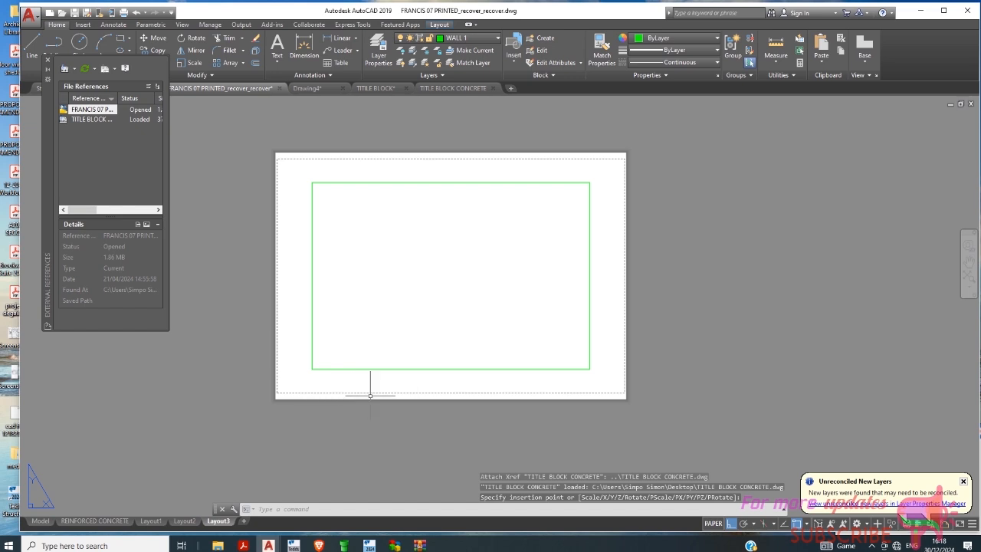
# Step: Examine where the attached title block sits relative to the sheet in Layout3
pyautogui.scroll(-4, 482, 282)
pyautogui.scroll(8, 484, 285)
pyautogui.scroll(-10, 493, 289)
pyautogui.scroll(3, 502, 292)
pyautogui.scroll(-10, 501, 295)
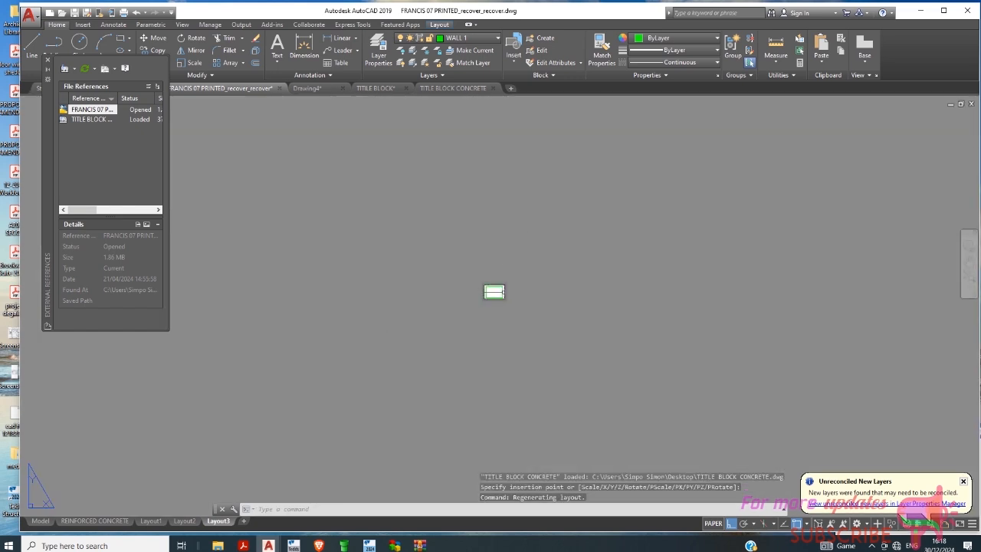
pyautogui.scroll(4, 500, 295)
pyautogui.scroll(-3, 512, 284)
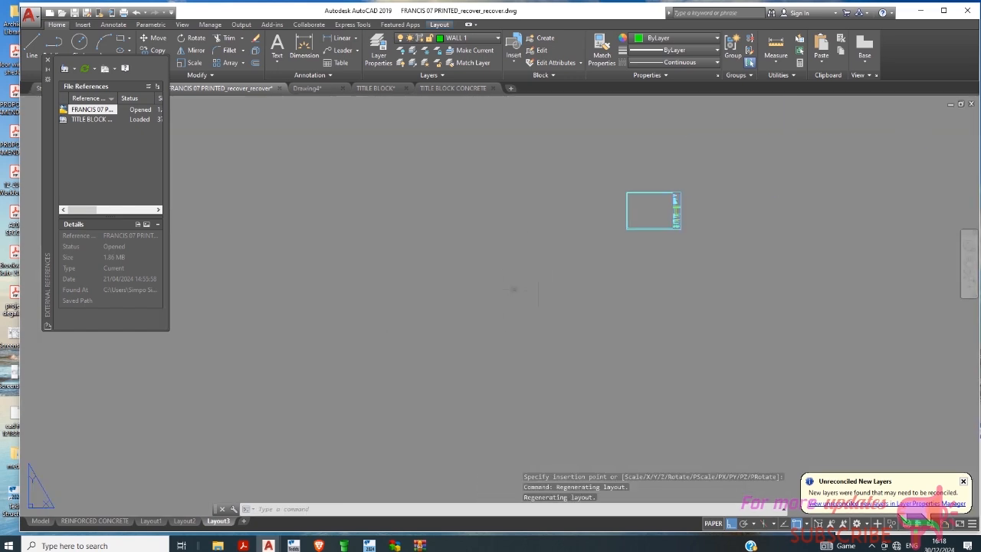
pyautogui.scroll(-3, 496, 285)
pyautogui.scroll(8, 511, 284)
pyautogui.scroll(-10, 435, 284)
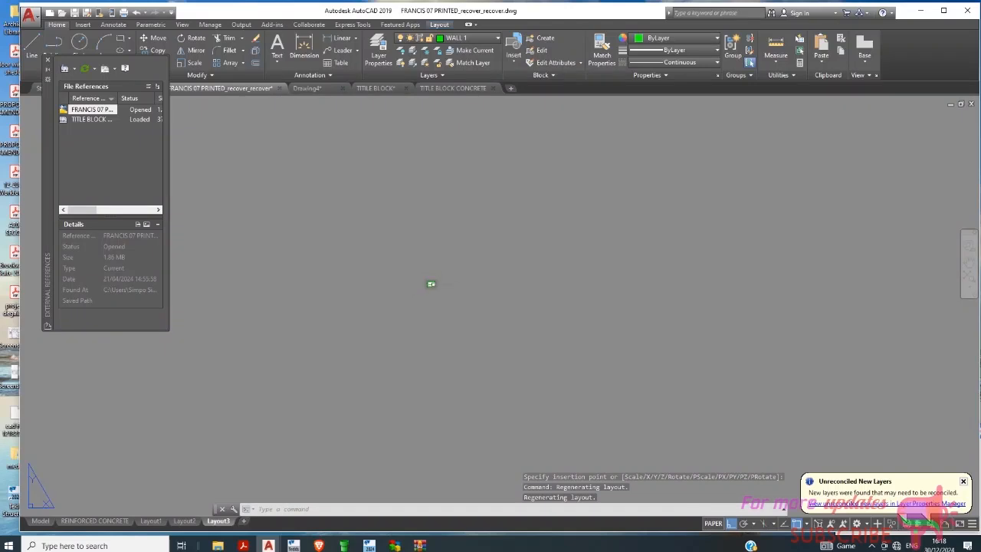
pyautogui.scroll(5, 547, 264)
pyautogui.scroll(-4, 528, 267)
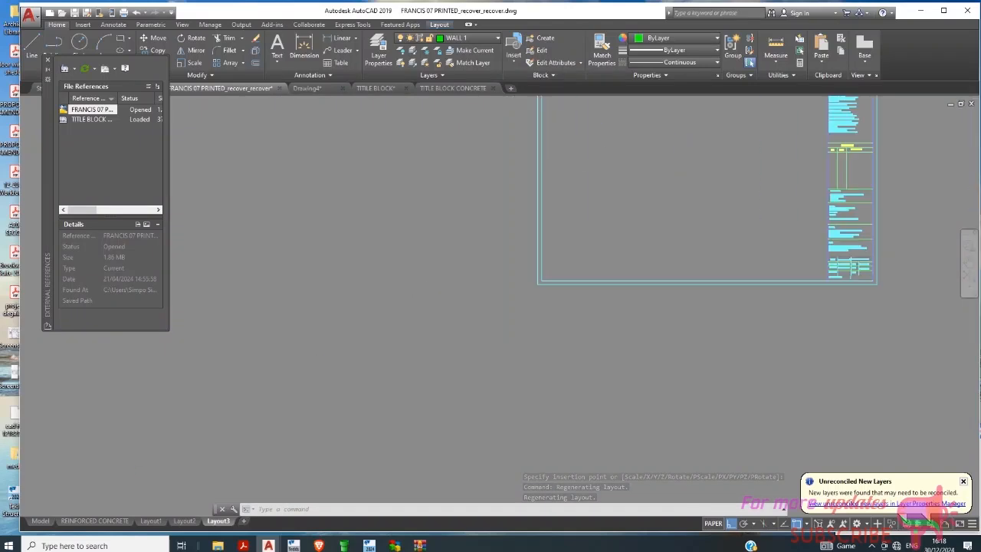
pyautogui.scroll(-2, 582, 242)
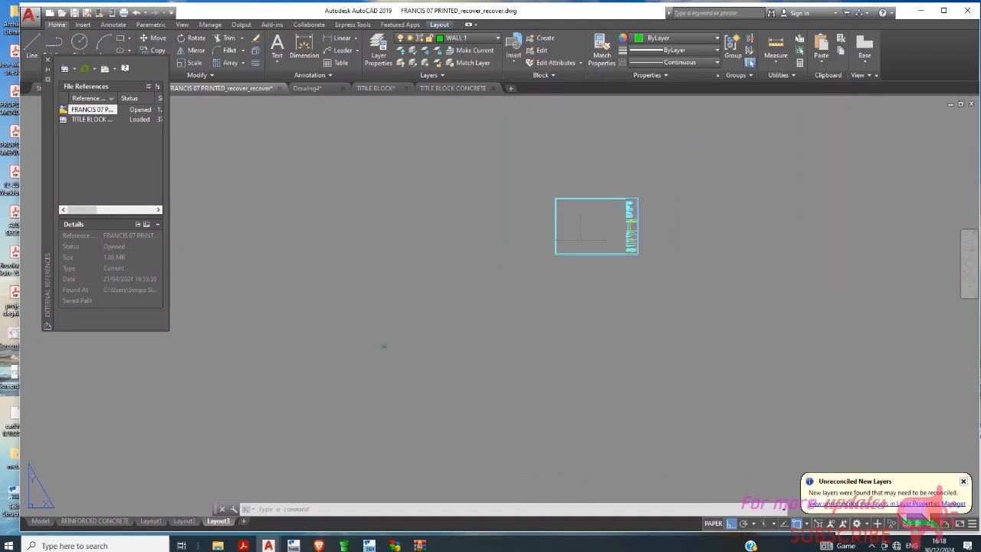
pyautogui.scroll(7, 559, 228)
pyautogui.scroll(-9, 559, 232)
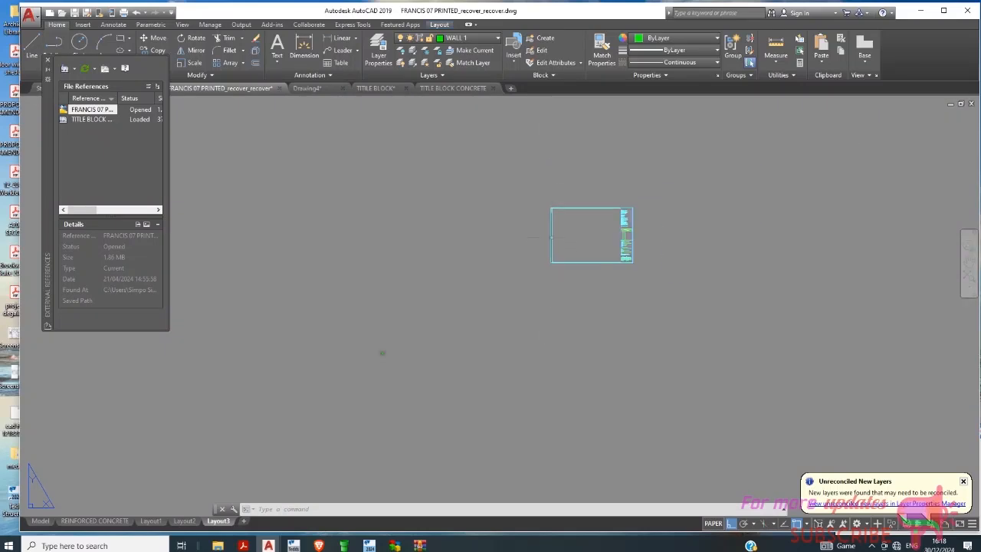
pyautogui.scroll(4, 589, 239)
pyautogui.scroll(-2, 587, 217)
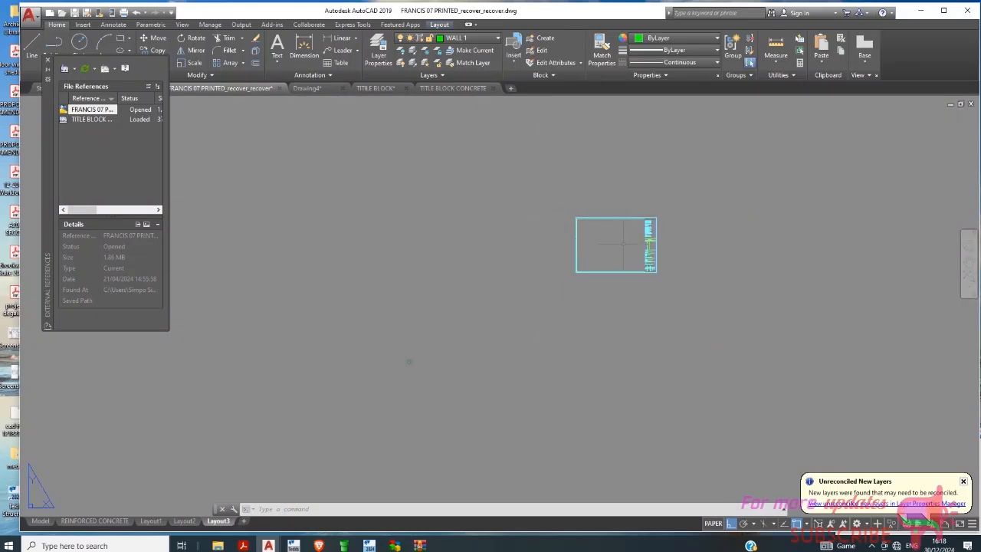
pyautogui.scroll(-2, 624, 225)
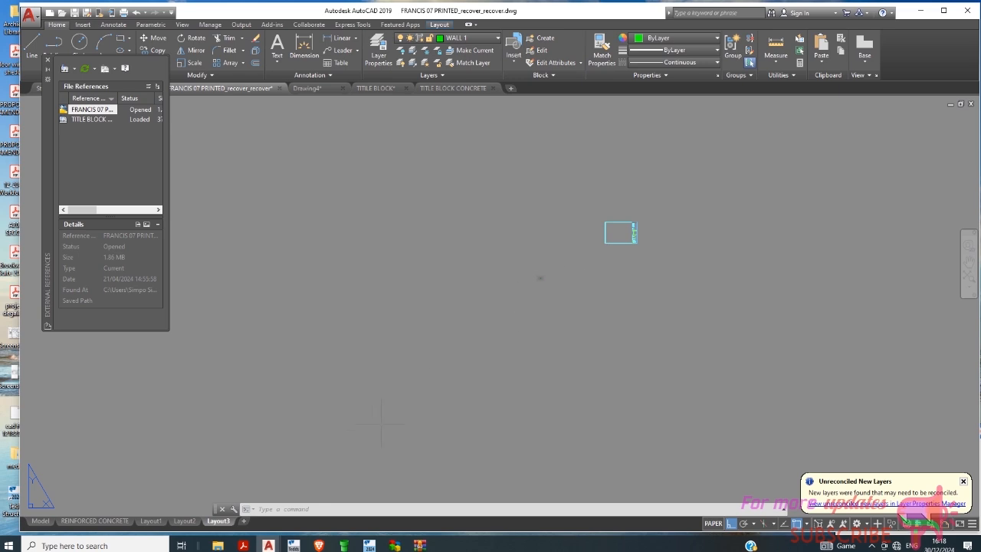
pyautogui.scroll(2, 613, 253)
pyautogui.scroll(-2, 539, 234)
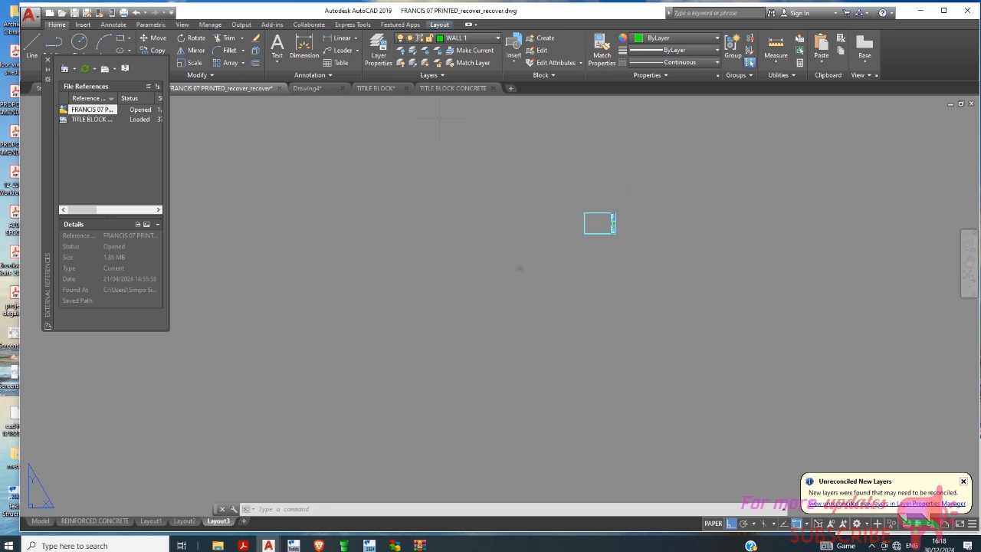
pyautogui.scroll(-1, 580, 247)
pyautogui.scroll(-1, 634, 227)
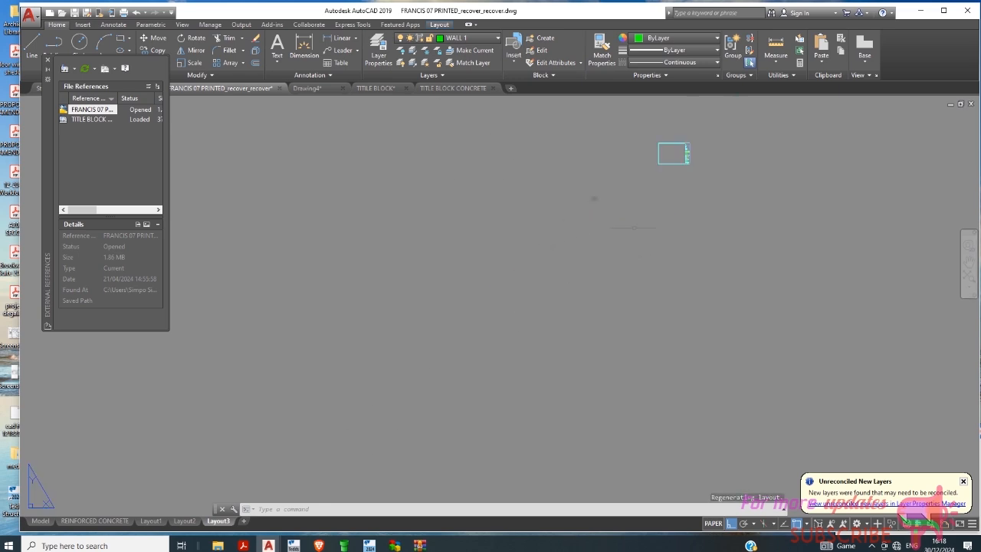
pyautogui.scroll(2, 703, 133)
# Step: Switch to the TITLE BLOCK CONCRETE drawing and move the whole title block from its outer lower-left corner to the origin
pyautogui.click(447, 89)
pyautogui.scroll(-2, 602, 193)
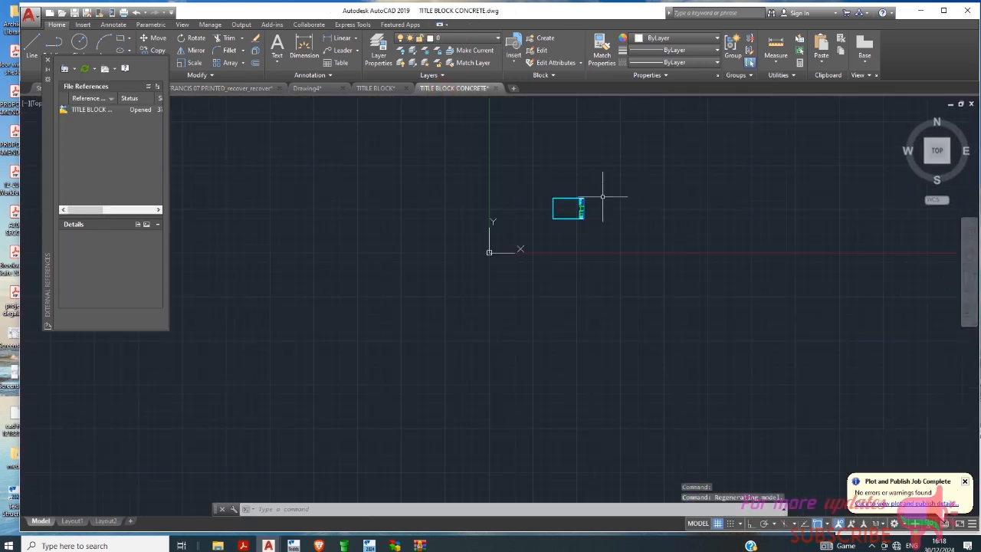
pyautogui.click(606, 175)
pyautogui.click(518, 239)
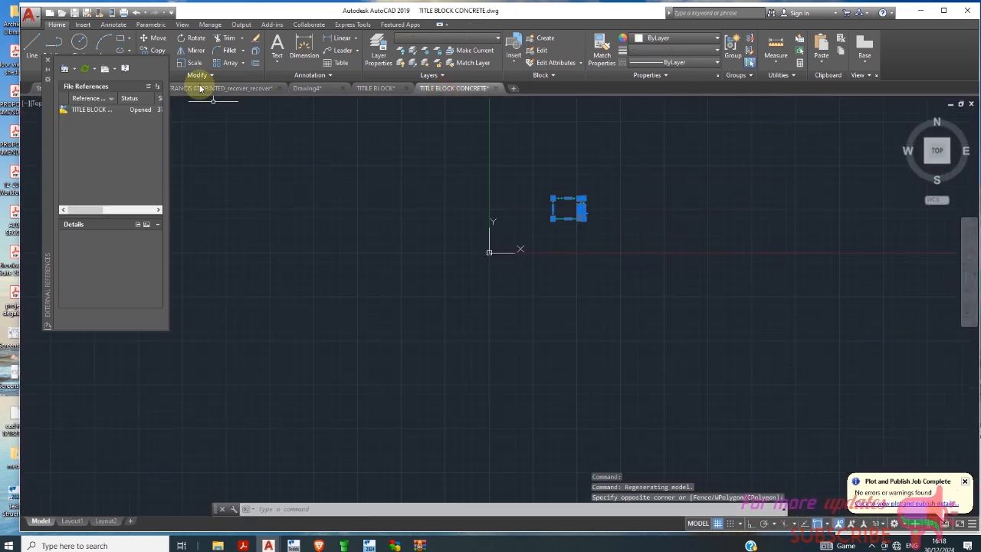
pyautogui.click(156, 39)
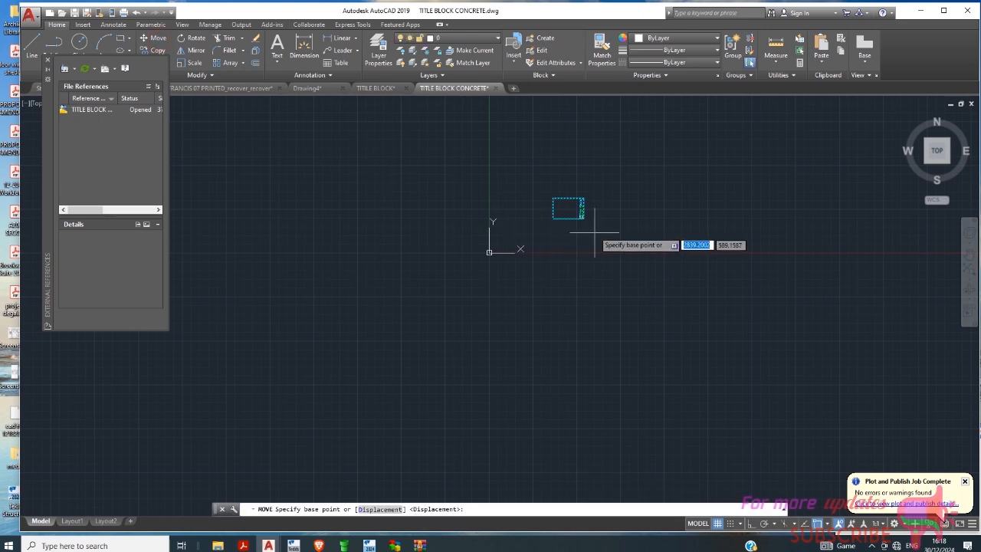
pyautogui.click(552, 219)
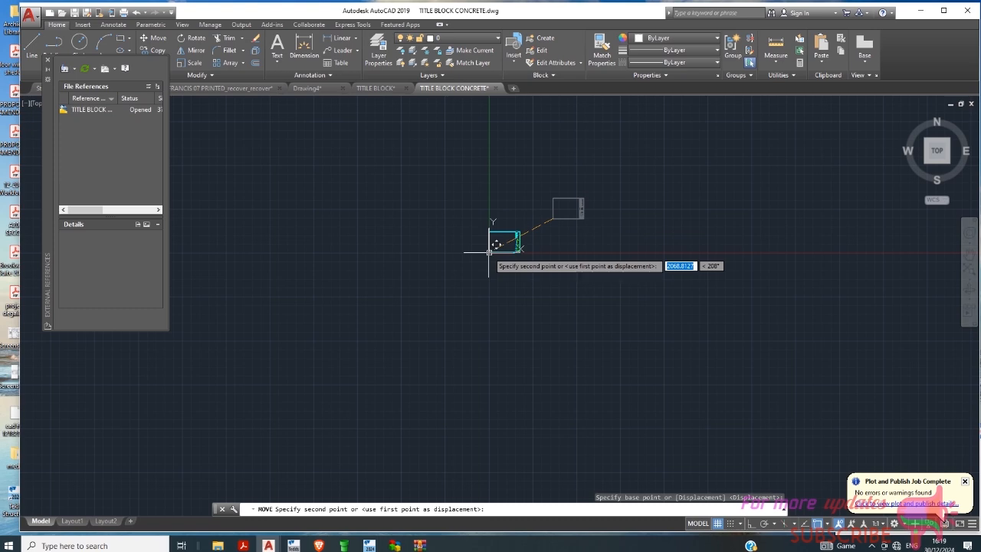
pyautogui.scroll(6, 489, 252)
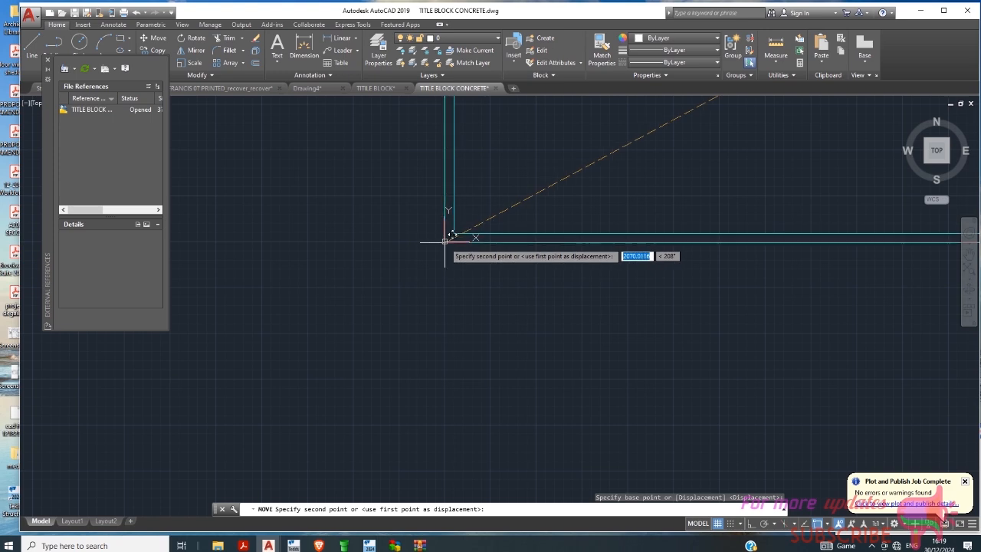
pyautogui.click(445, 242)
pyautogui.scroll(-5, 475, 267)
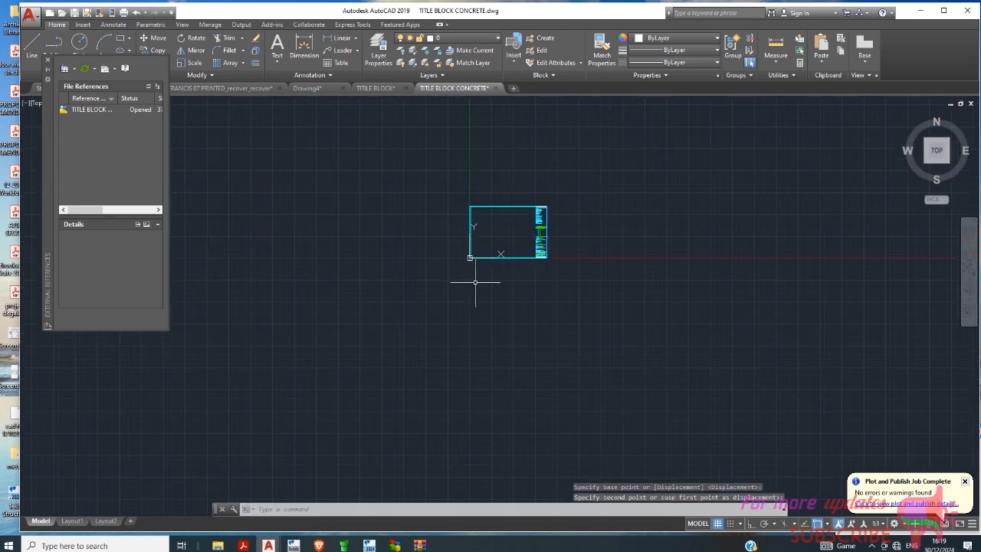
# Step: Save the TITLE BLOCK CONCRETE drawing and return to Layout3 of the structural drawing
pyautogui.click(29, 13)
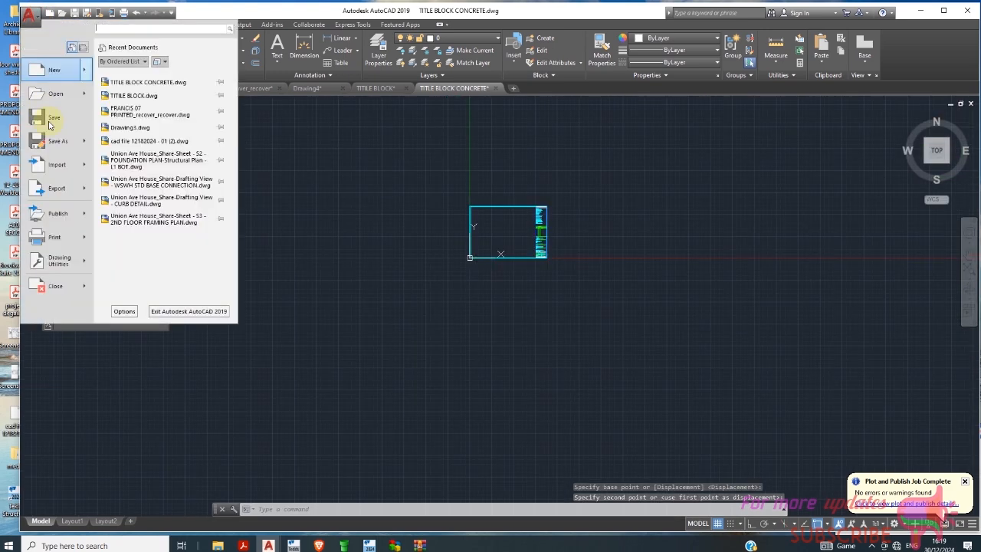
pyautogui.click(63, 123)
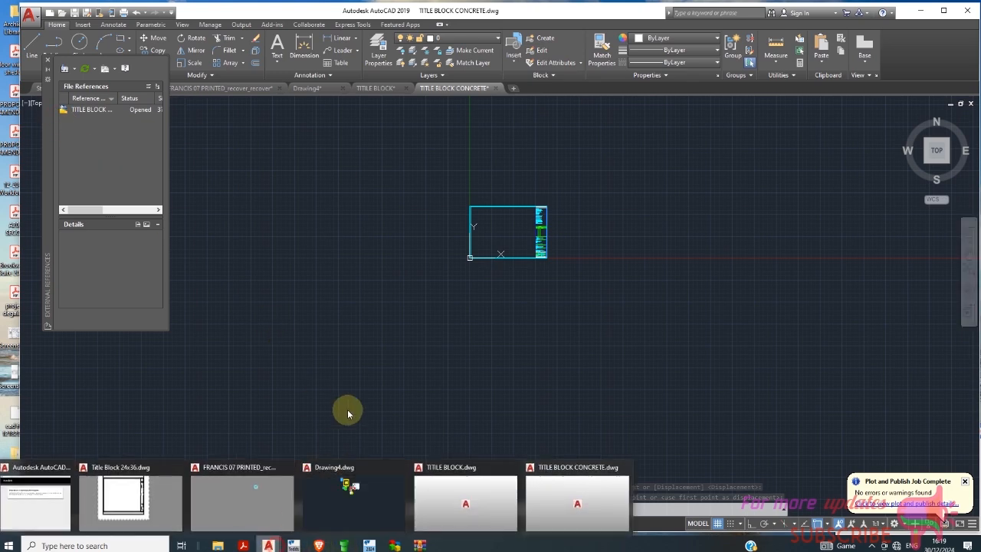
pyautogui.click(344, 274)
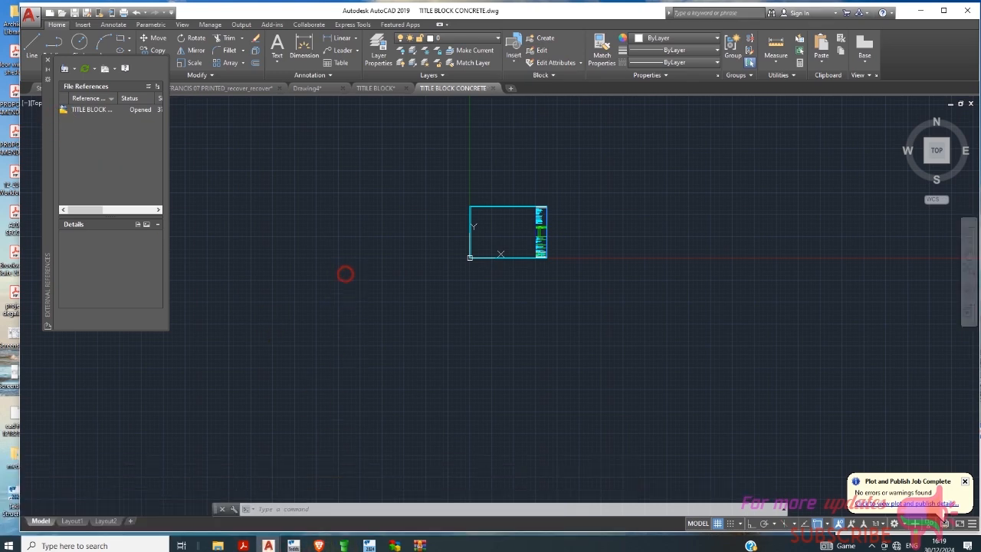
pyautogui.click(203, 87)
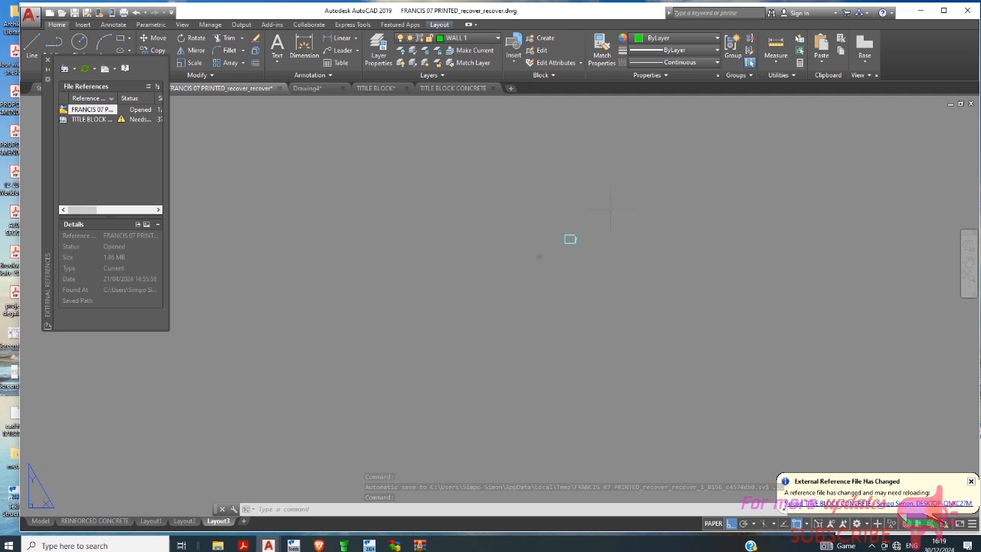
# Step: Detach the TITLE BLOCK CONCRETE external reference from the structural drawing
pyautogui.click(610, 207)
pyautogui.click(546, 264)
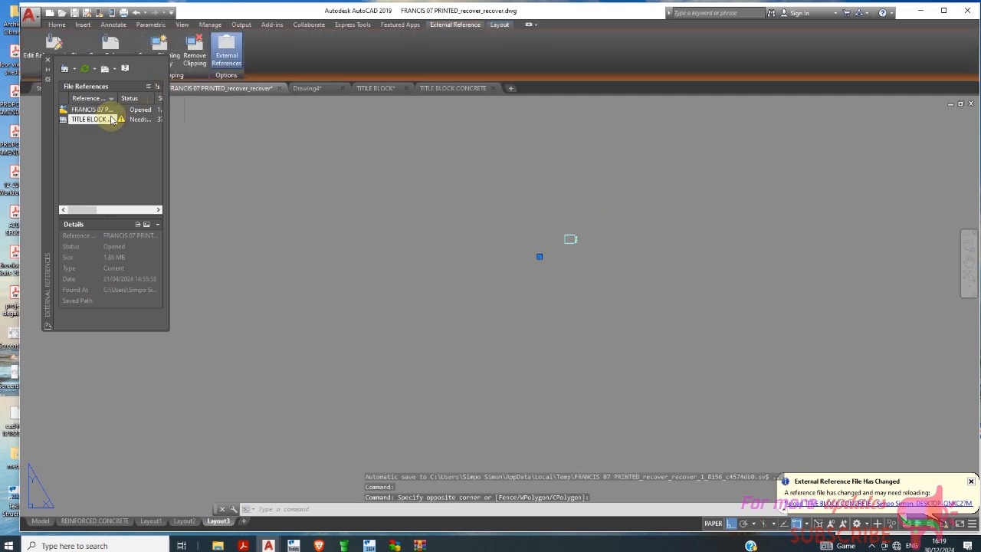
pyautogui.rightClick(112, 120)
pyautogui.click(137, 173)
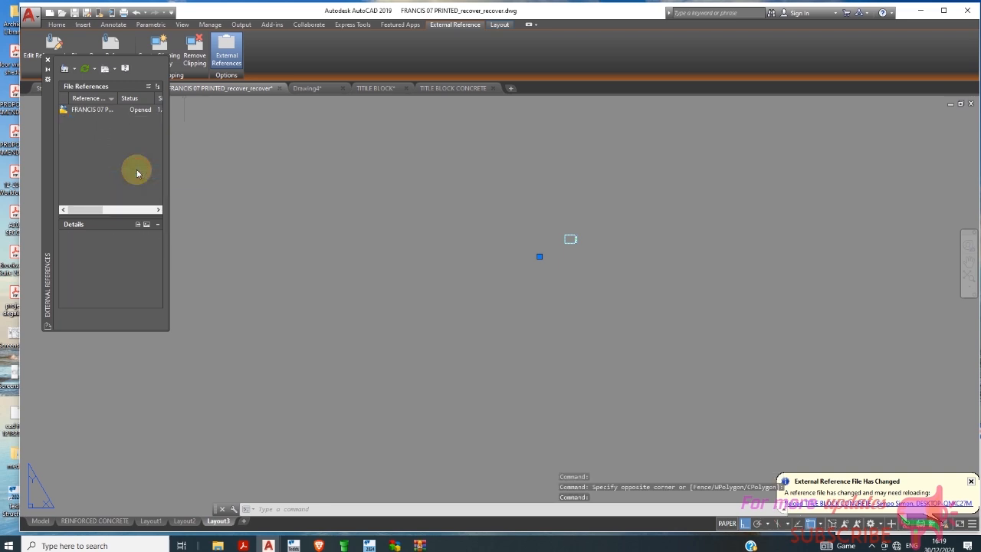
pyautogui.click(65, 68)
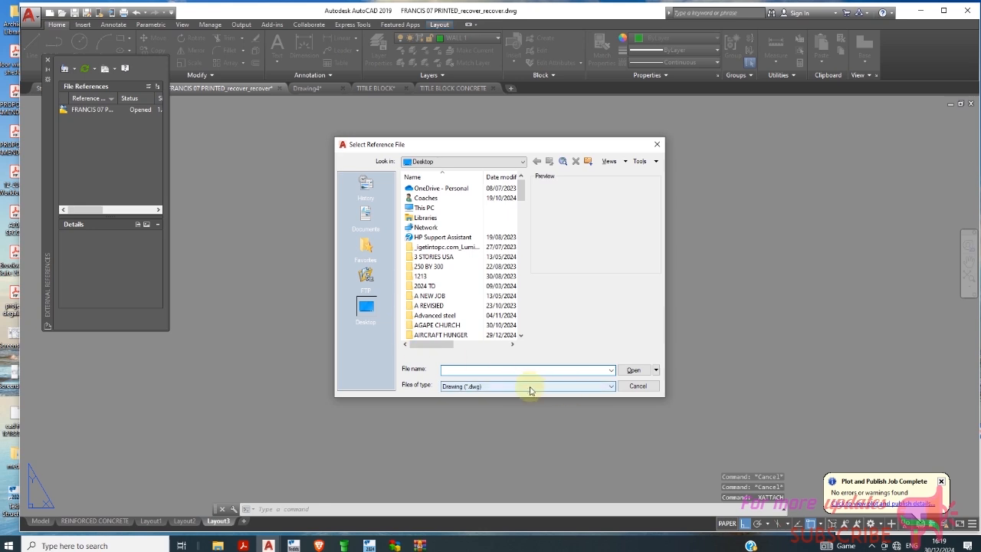
pyautogui.click(636, 386)
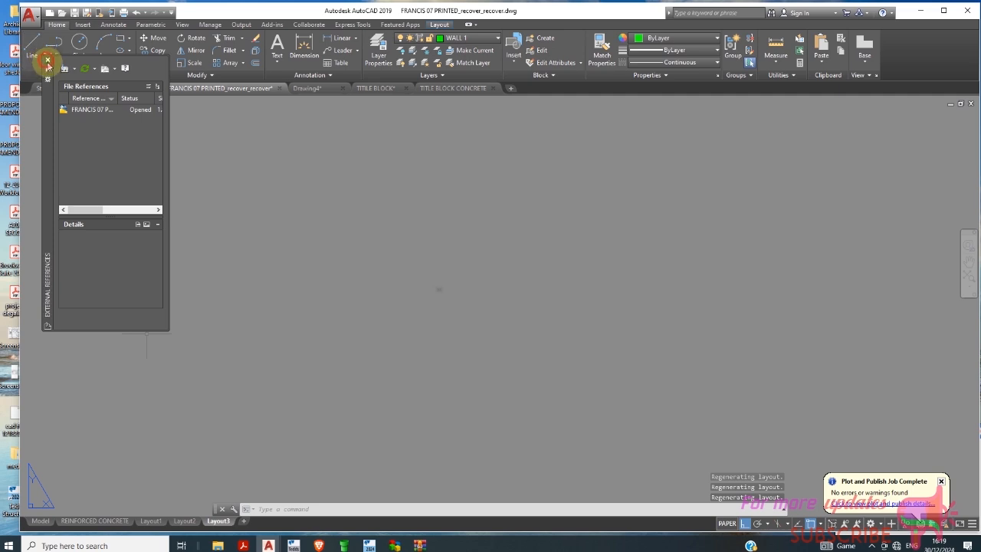
pyautogui.click(46, 60)
# Step: Add a new layout, Layout4, to the structural drawing and open it, dismissing the page setup manager without applying a setup
pyautogui.click(244, 521)
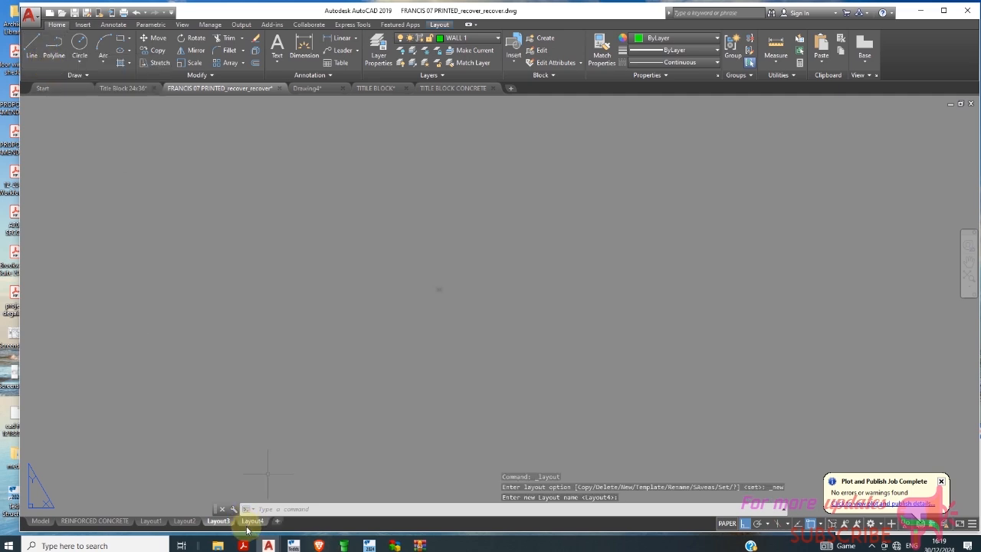
pyautogui.click(255, 522)
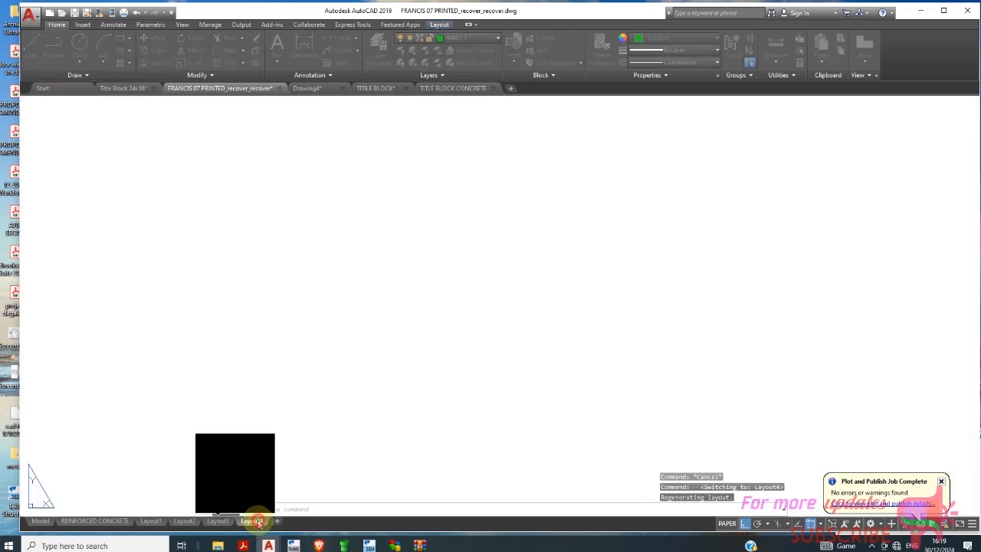
pyautogui.click(443, 237)
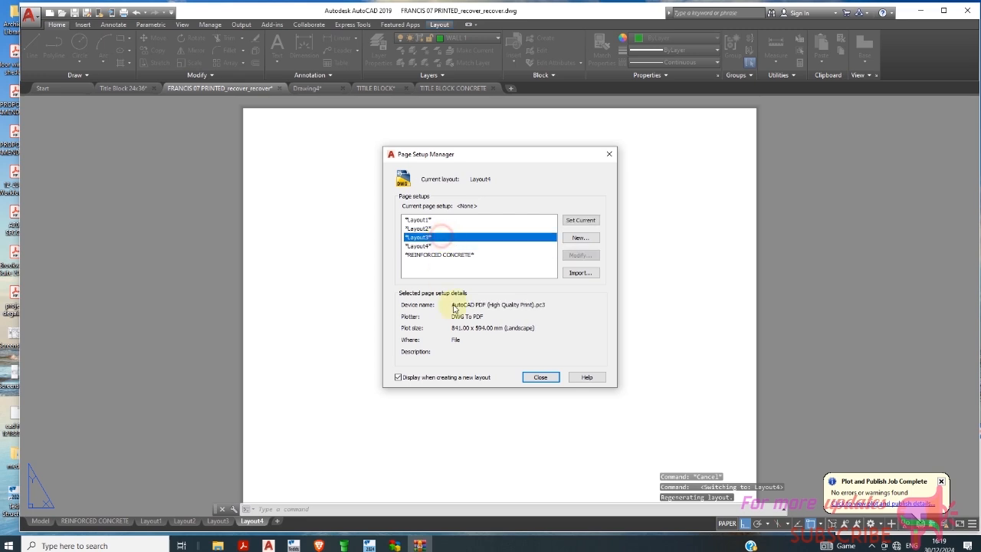
pyautogui.click(540, 377)
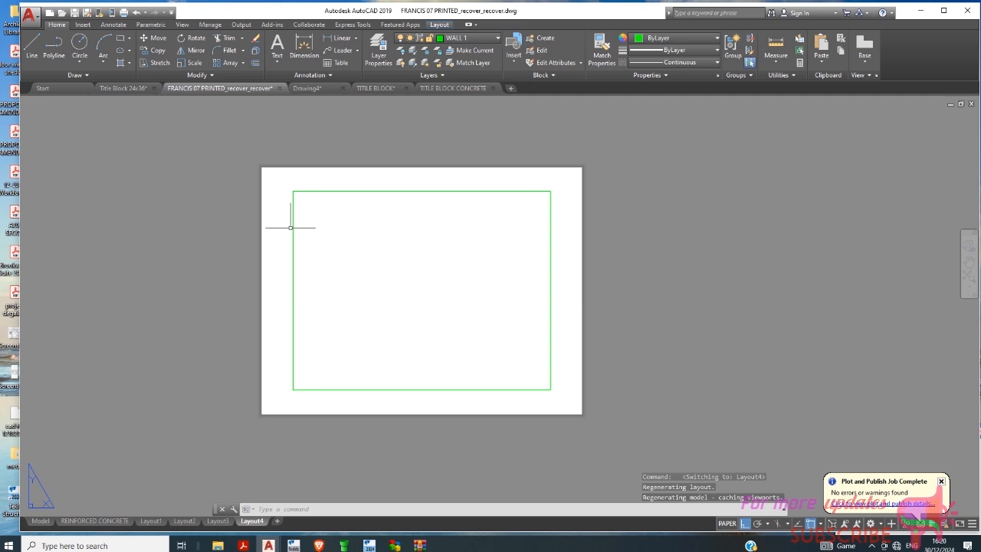
# Step: Attach the Desktop drawing TITLE BLOCK CONCRETE as an external reference at scale 1, inserted near the Layout4 sheet's lower-left corner
pyautogui.write('XREF')
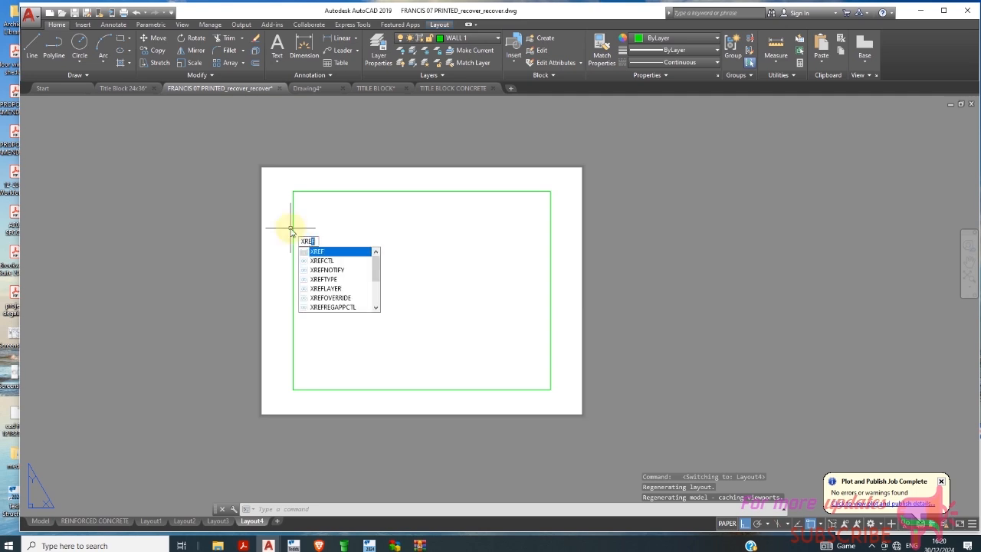
pyautogui.click(352, 253)
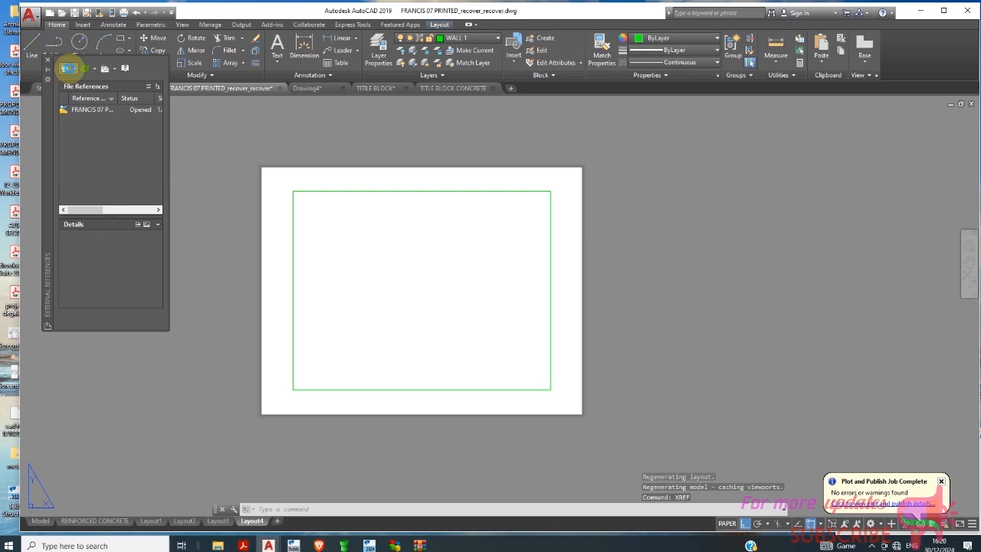
pyautogui.click(66, 70)
pyautogui.scroll(-5, 460, 276)
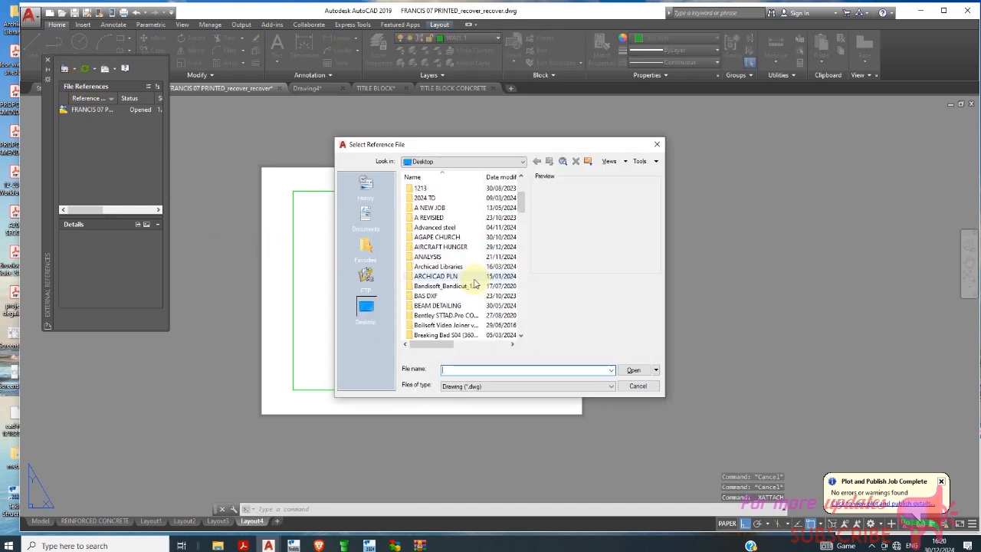
pyautogui.scroll(-10, 471, 280)
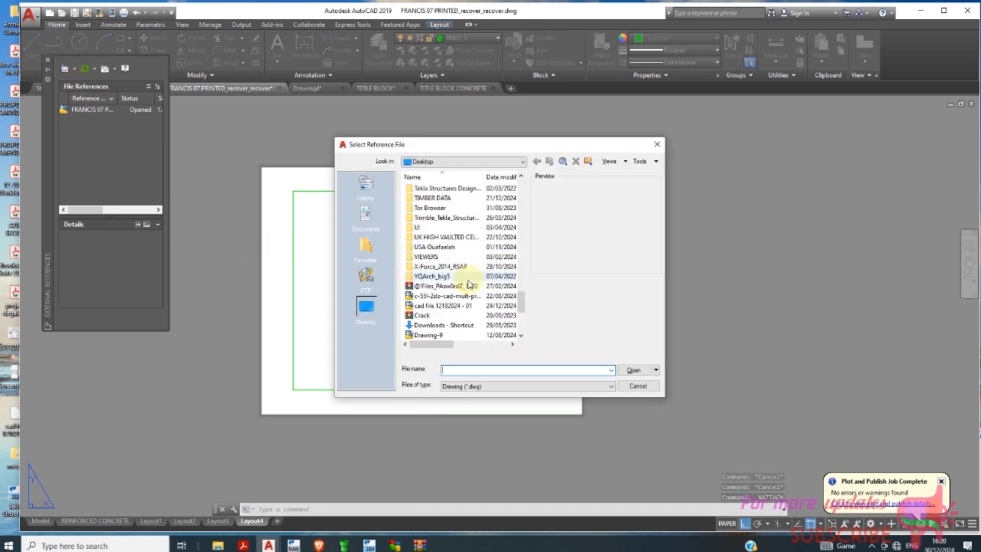
pyautogui.scroll(-2, 466, 291)
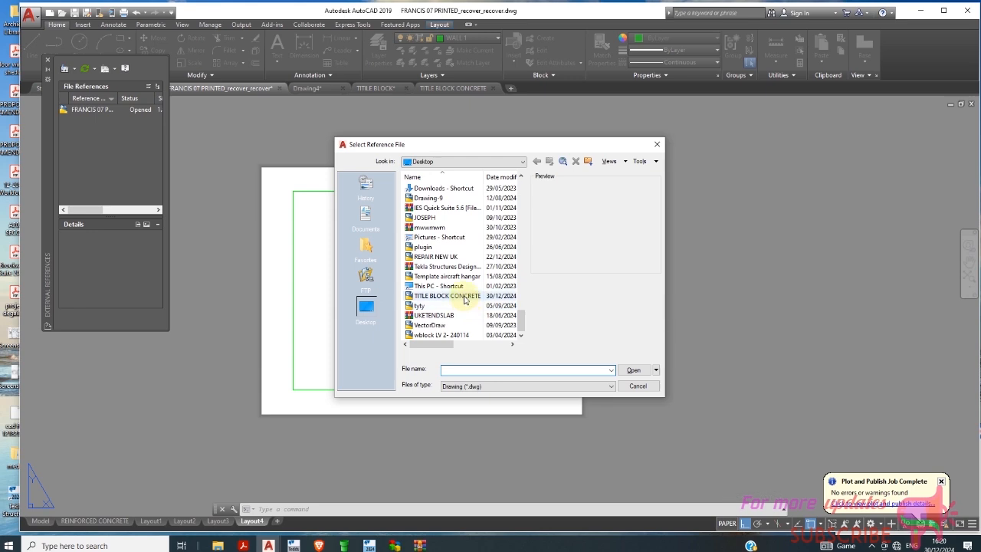
pyautogui.click(464, 296)
pyautogui.click(633, 370)
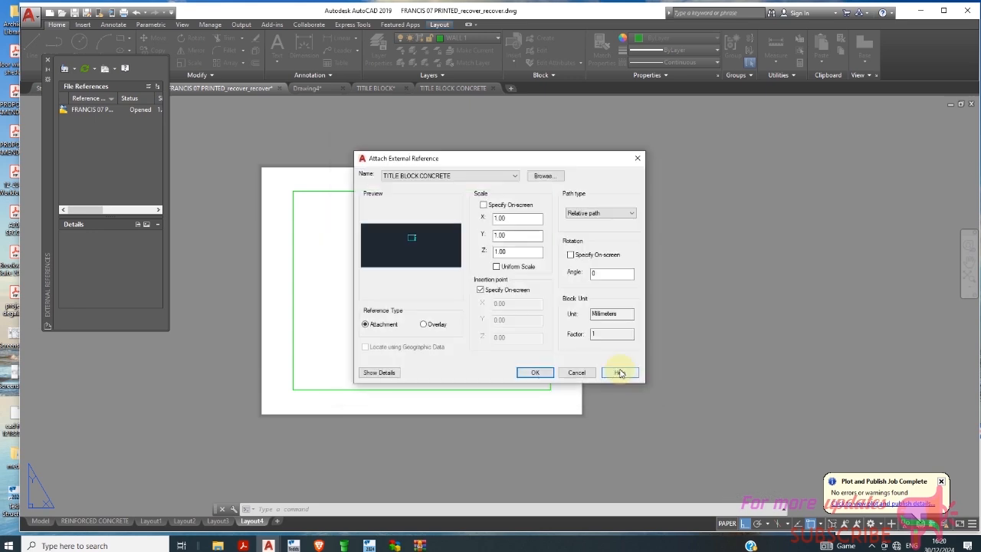
pyautogui.click(534, 373)
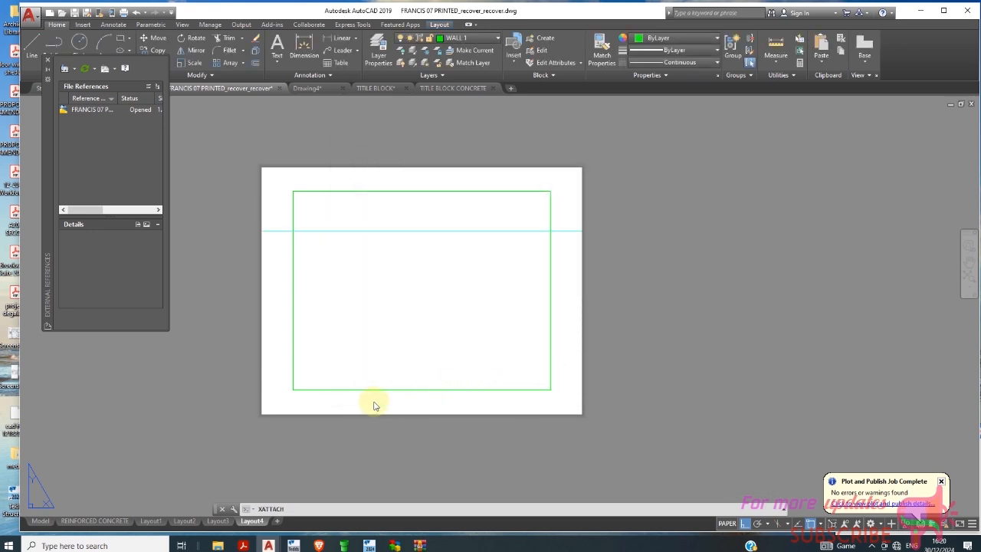
pyautogui.click(264, 410)
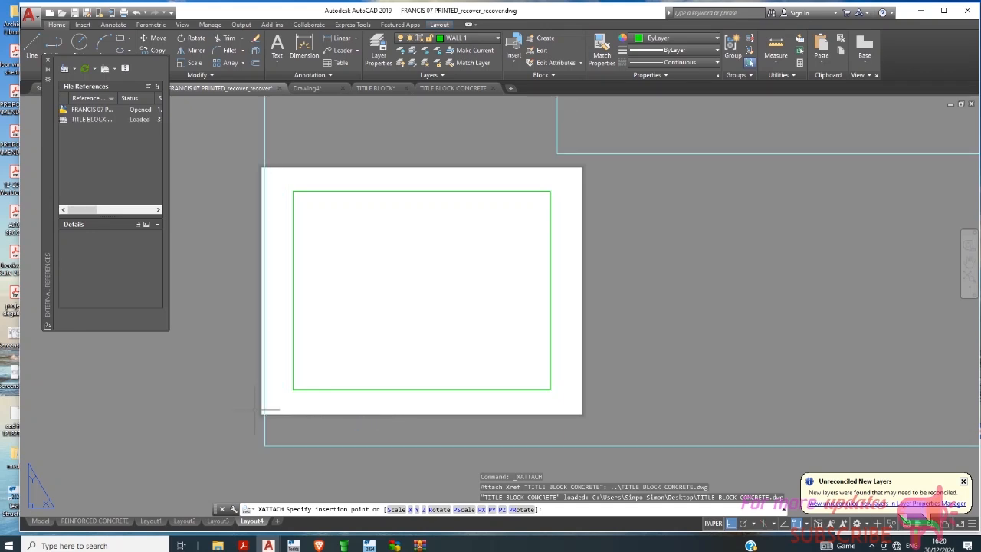
# Step: Apply Layout3's page setup to Layout4, giving an 841 x 594 mm landscape sheet with the AutoCAD PDF (High Quality Print) plotter
pyautogui.scroll(-5, 413, 301)
pyautogui.scroll(3, 383, 298)
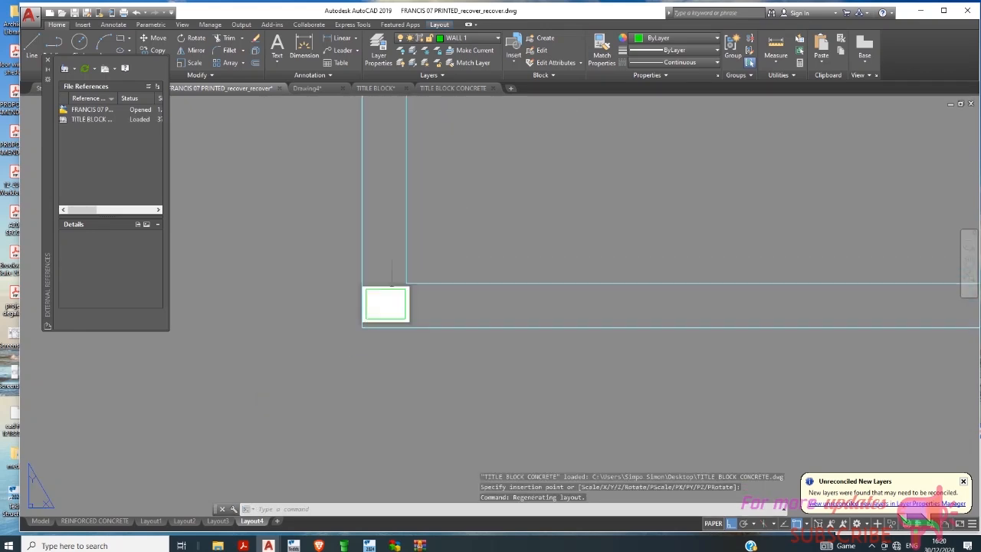
pyautogui.scroll(-12, 371, 308)
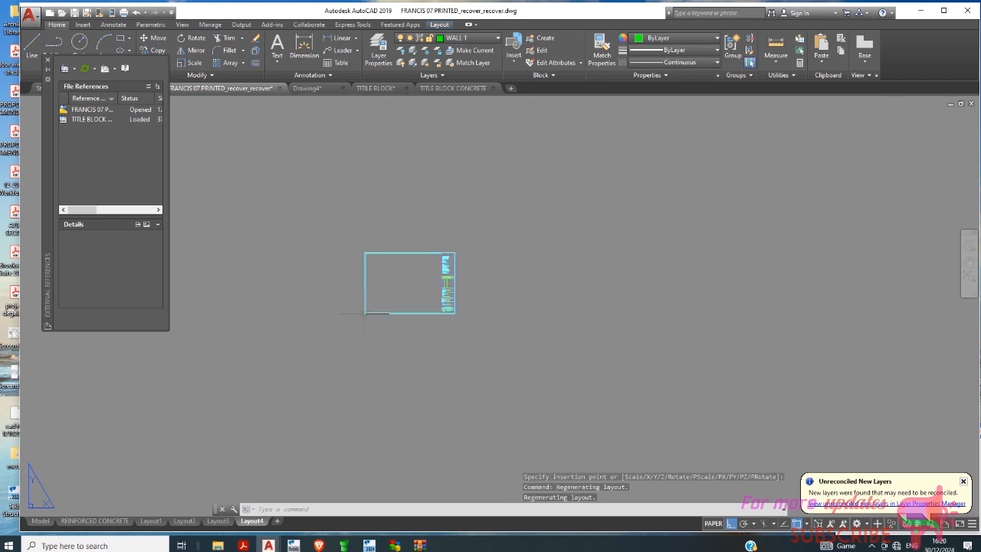
pyautogui.scroll(4, 365, 311)
pyautogui.scroll(5, 361, 320)
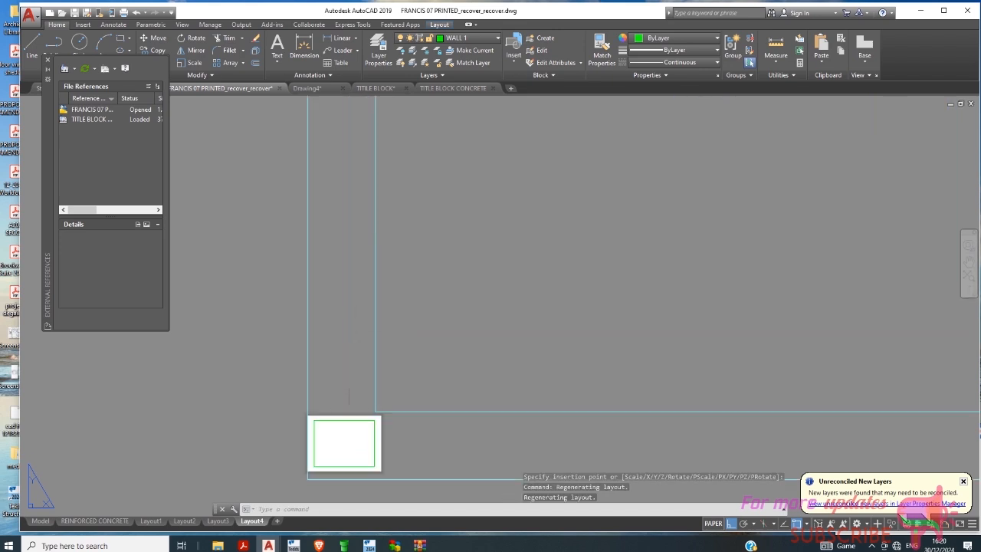
pyautogui.scroll(-4, 342, 326)
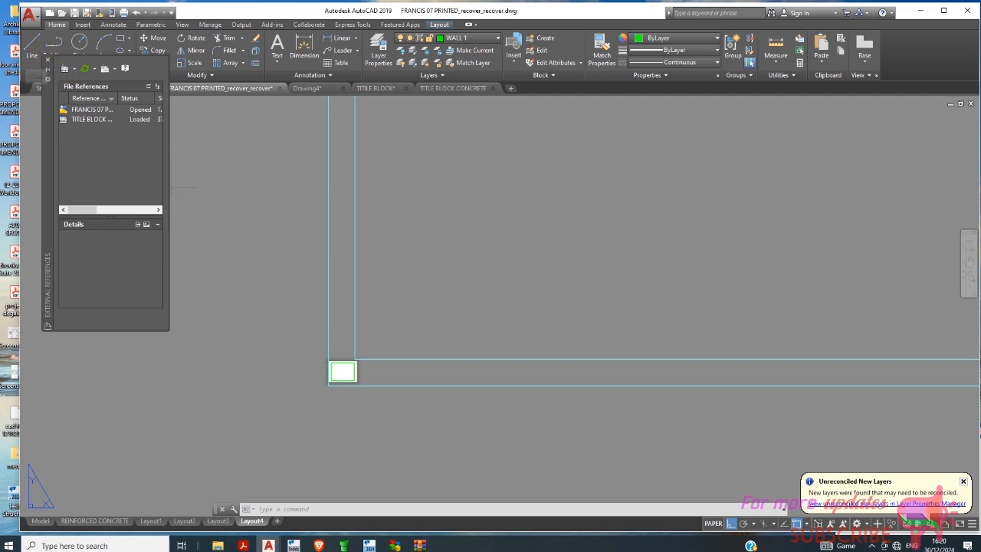
pyautogui.click(439, 25)
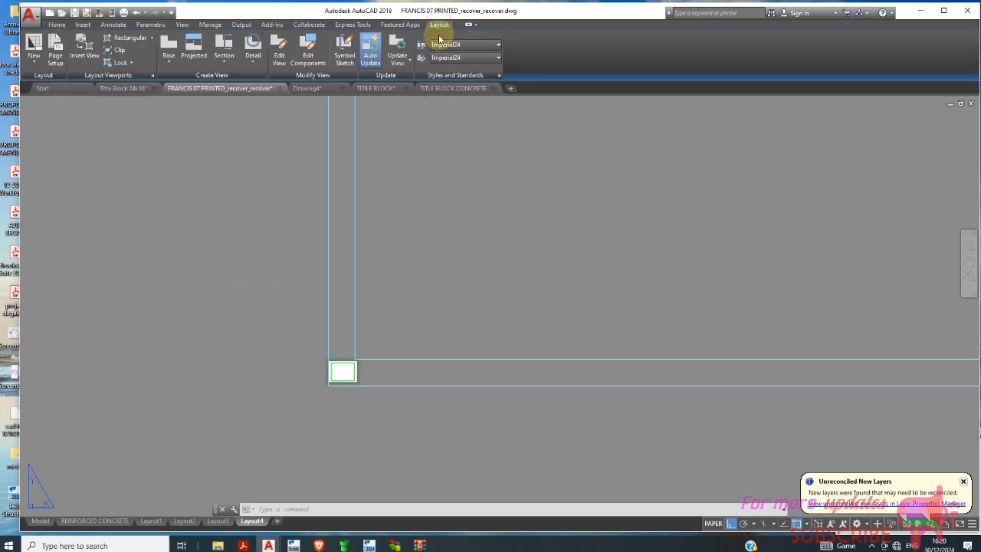
pyautogui.click(60, 52)
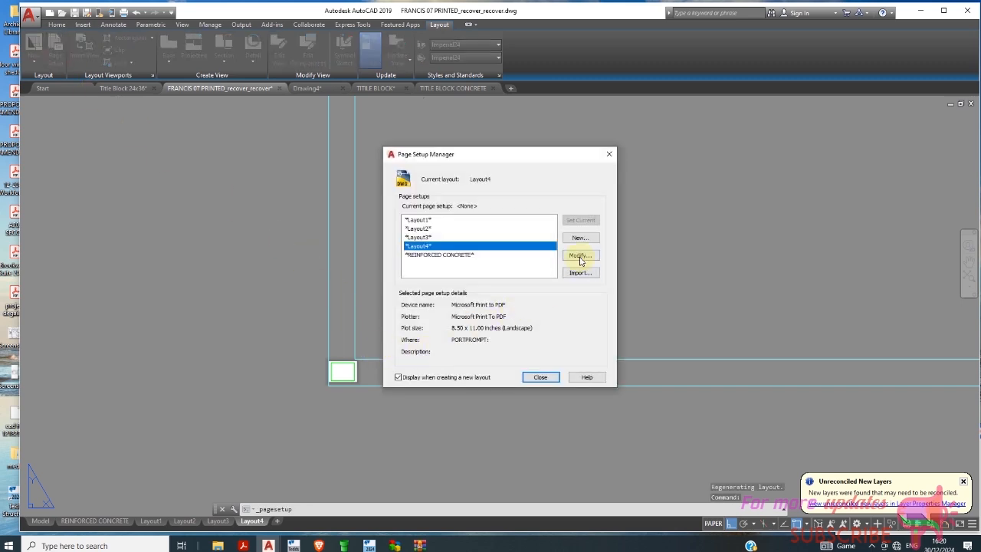
pyautogui.click(460, 237)
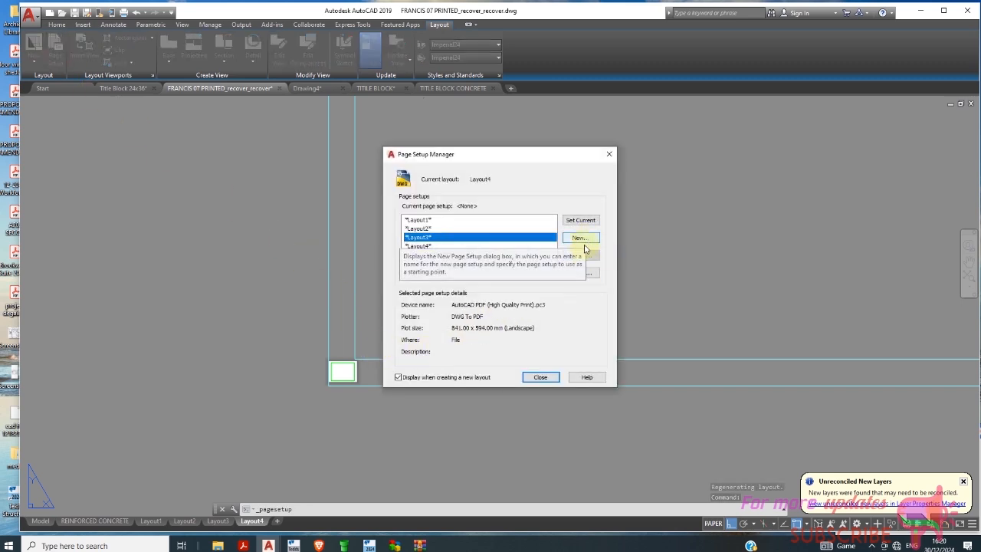
pyautogui.click(580, 220)
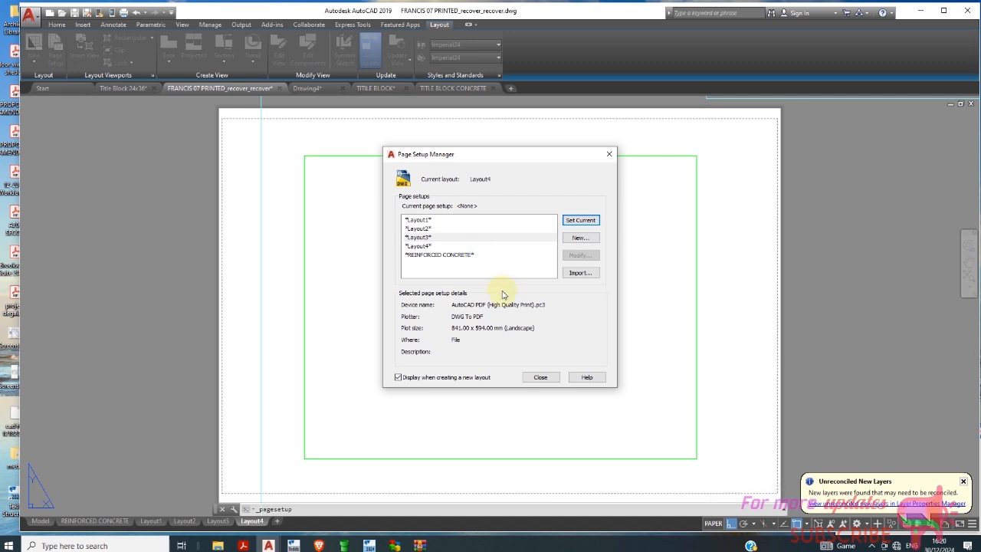
pyautogui.click(542, 376)
# Step: Modify Layout4's page setup with a new plot window spanning the title block's outer border from its lower-left to its upper-right corner
pyautogui.scroll(-5, 350, 278)
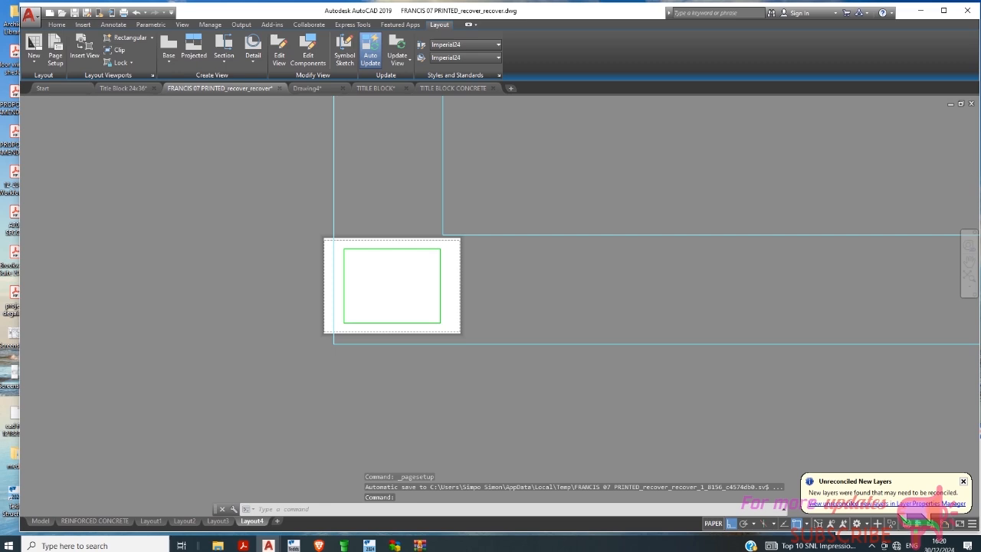
pyautogui.scroll(-2, 308, 302)
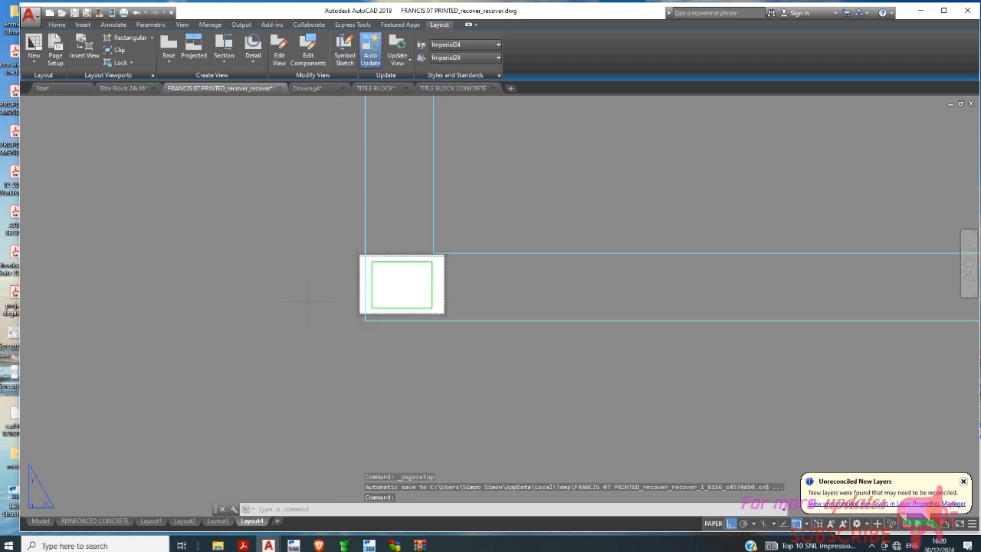
pyautogui.click(52, 55)
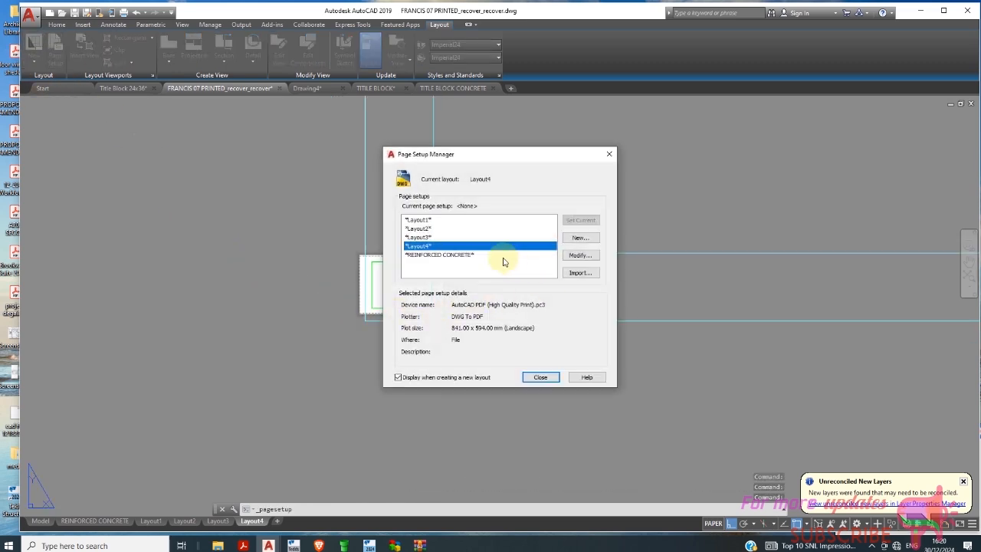
pyautogui.click(425, 237)
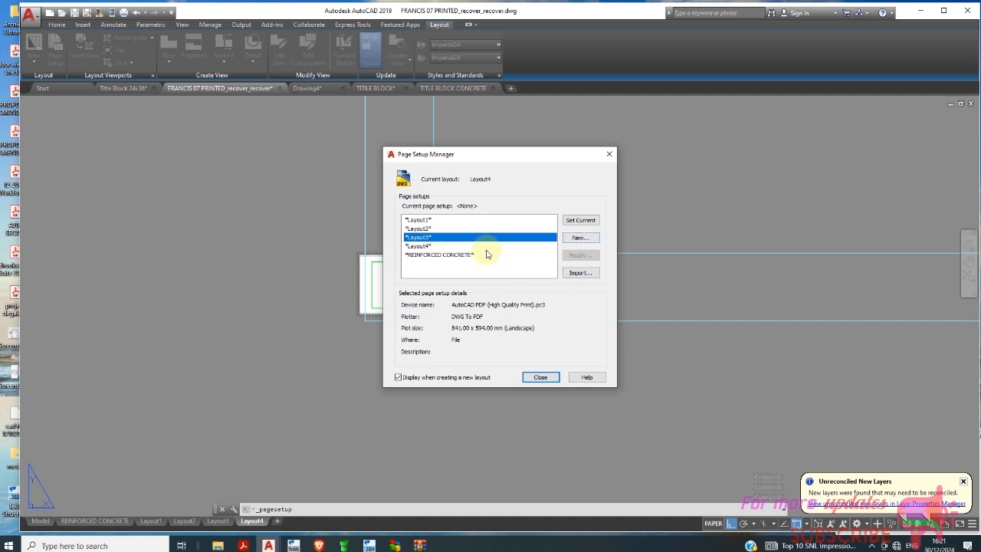
pyautogui.click(414, 246)
pyautogui.click(581, 255)
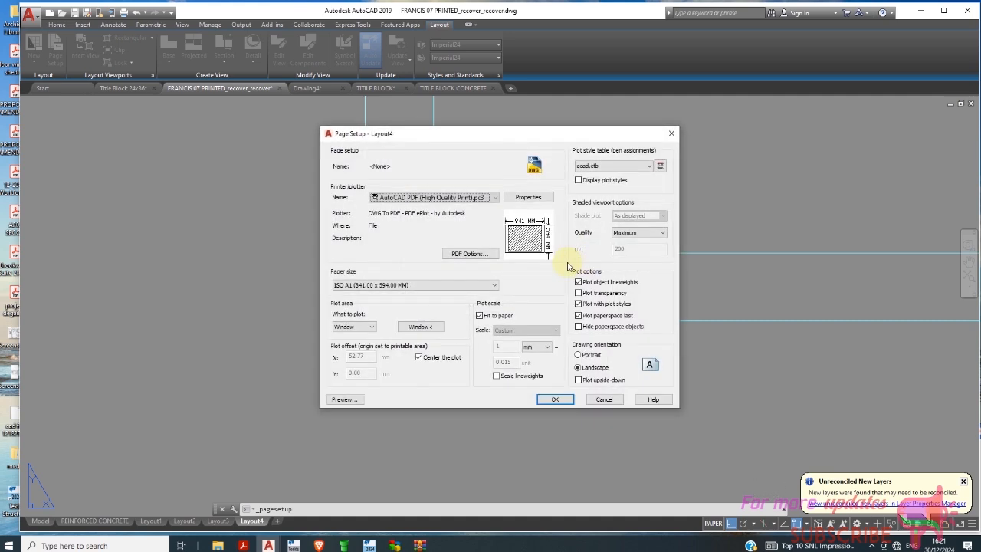
pyautogui.click(421, 326)
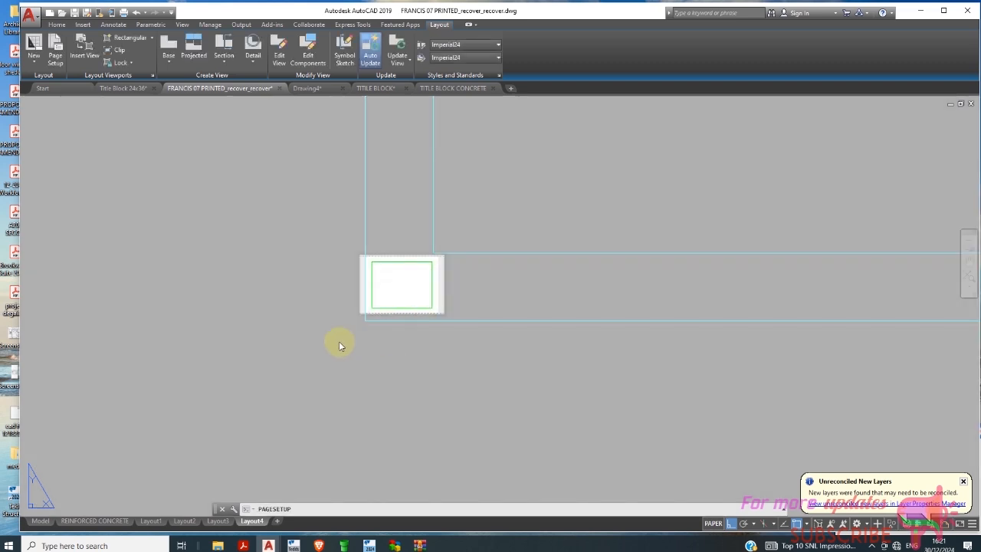
pyautogui.click(348, 331)
pyautogui.scroll(-5, 337, 334)
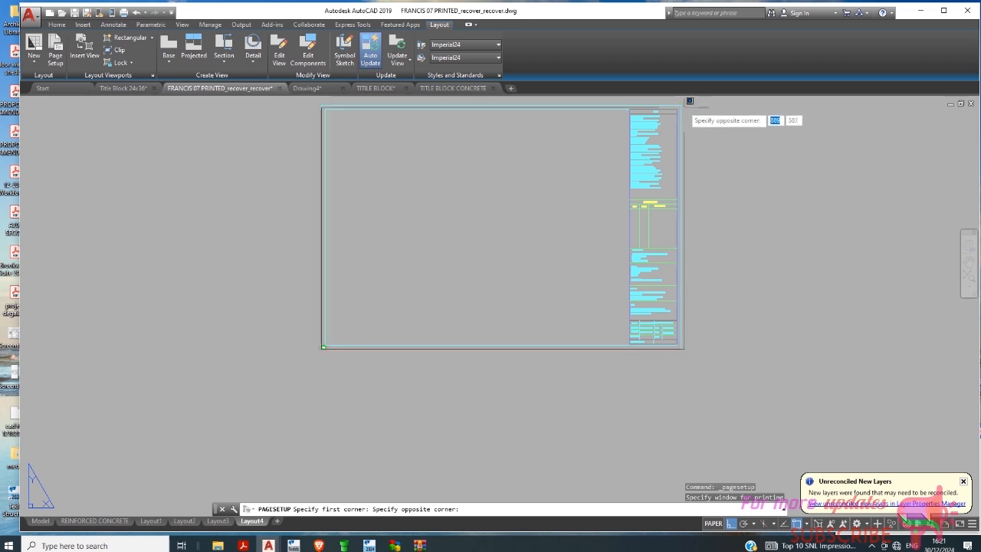
pyautogui.click(682, 105)
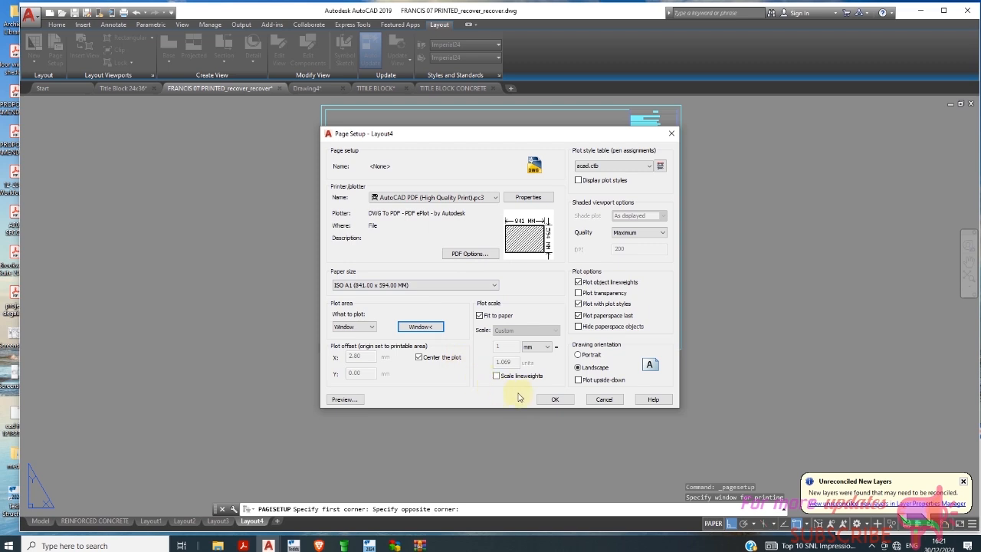
pyautogui.click(558, 399)
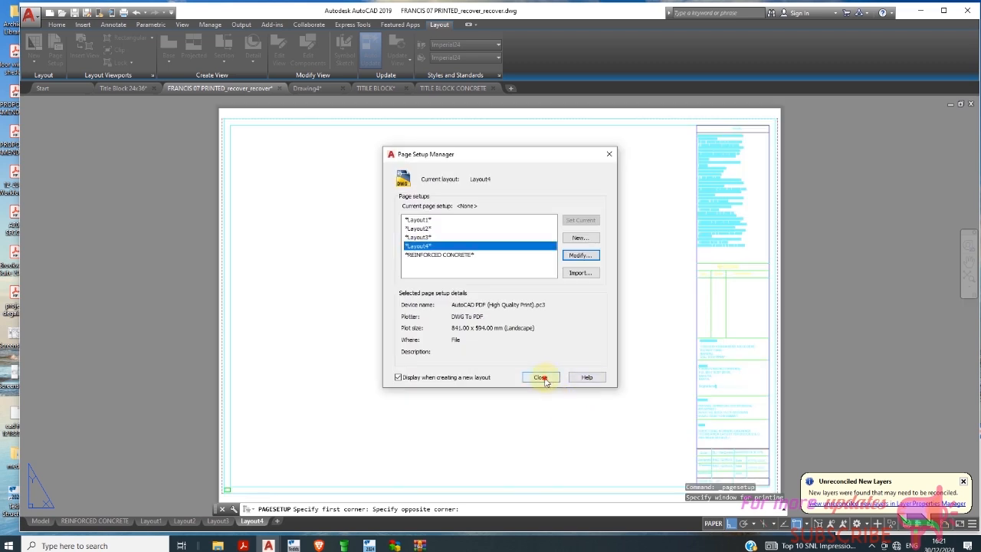
pyautogui.click(541, 377)
# Step: Examine how the attached title block fits on the A1 sheet in Layout4
pyautogui.scroll(5, 658, 305)
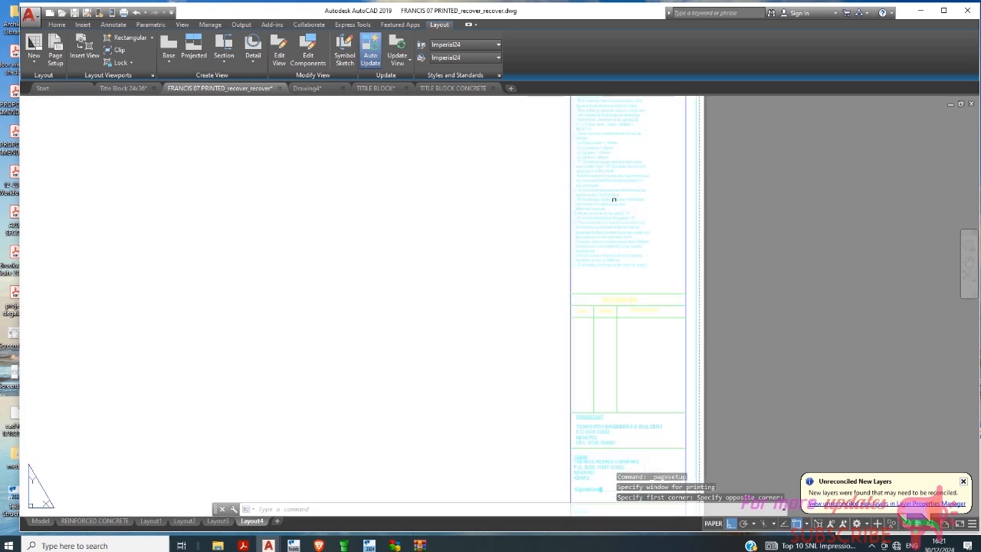
pyautogui.scroll(-7, 613, 197)
pyautogui.scroll(5, 571, 206)
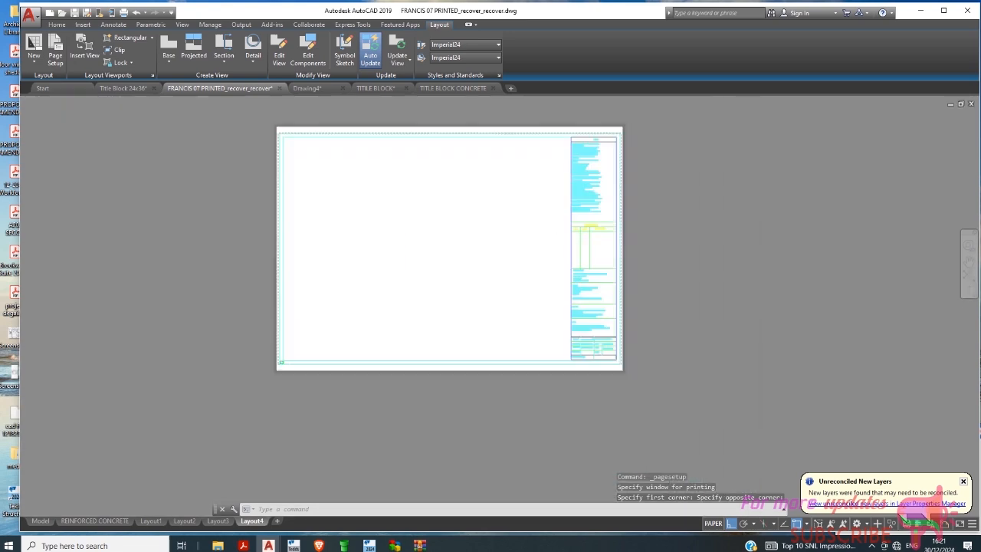
pyautogui.scroll(-3, 591, 212)
pyautogui.scroll(2, 426, 147)
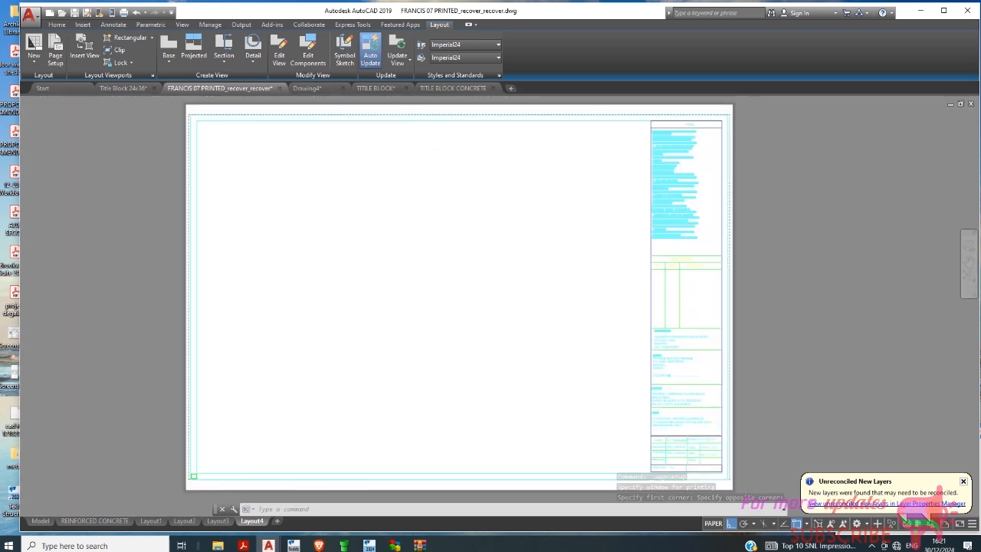
pyautogui.scroll(-2, 444, 186)
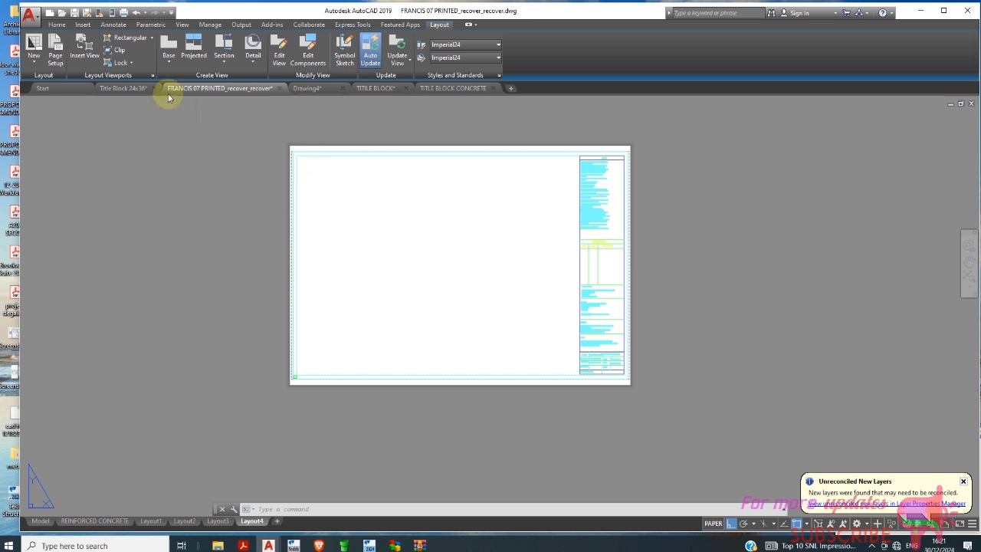
# Step: Start a new Layout4 viewport from a model view window framing the Block A reinforced concrete first floor slab layout and its title
pyautogui.click(86, 50)
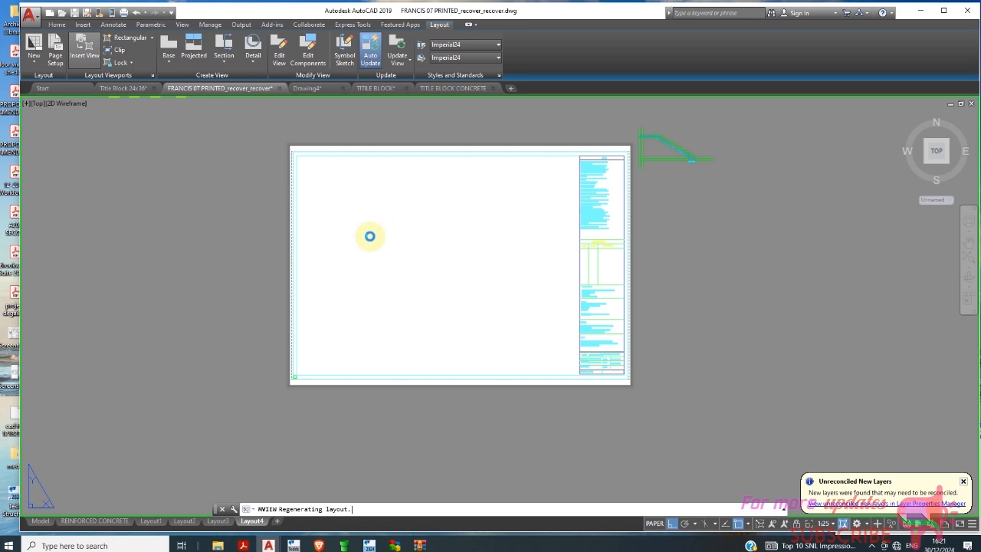
pyautogui.scroll(-6, 370, 236)
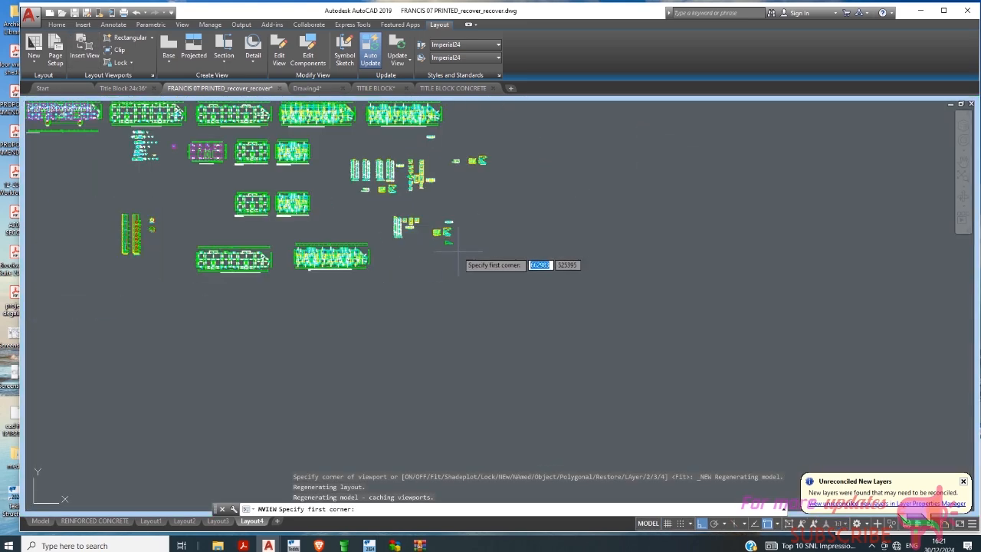
pyautogui.scroll(4, 234, 178)
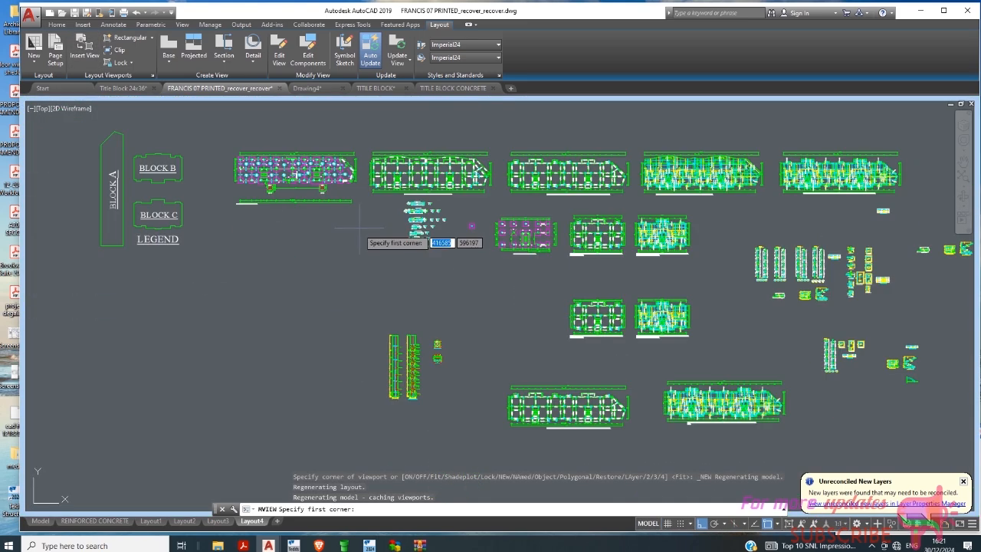
pyautogui.scroll(4, 617, 237)
pyautogui.scroll(-4, 402, 262)
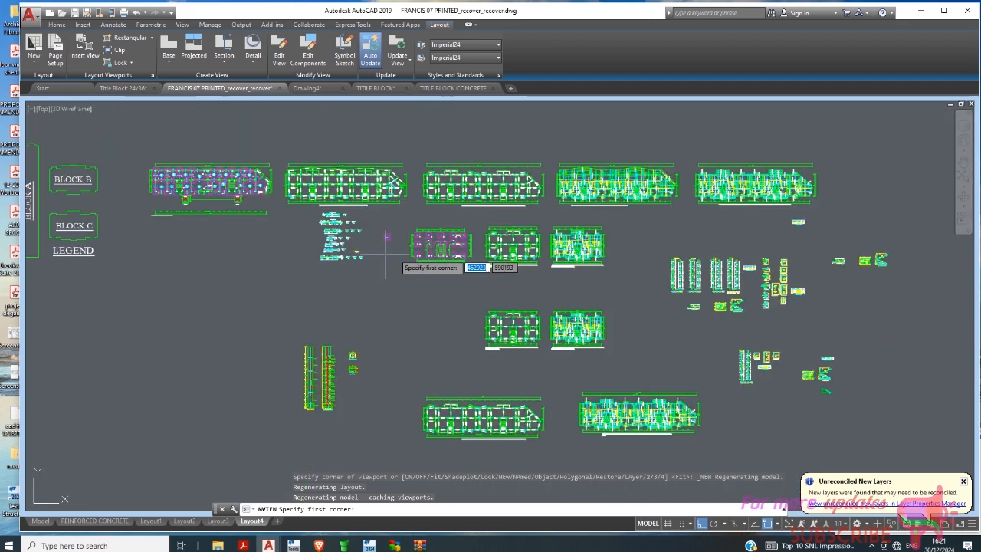
pyautogui.scroll(5, 599, 162)
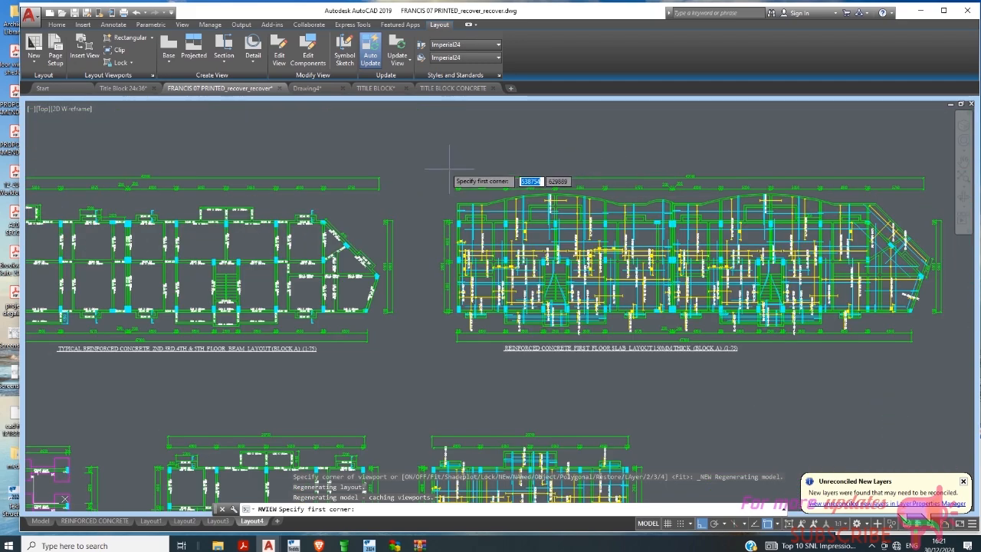
pyautogui.click(443, 164)
pyautogui.scroll(-2, 494, 230)
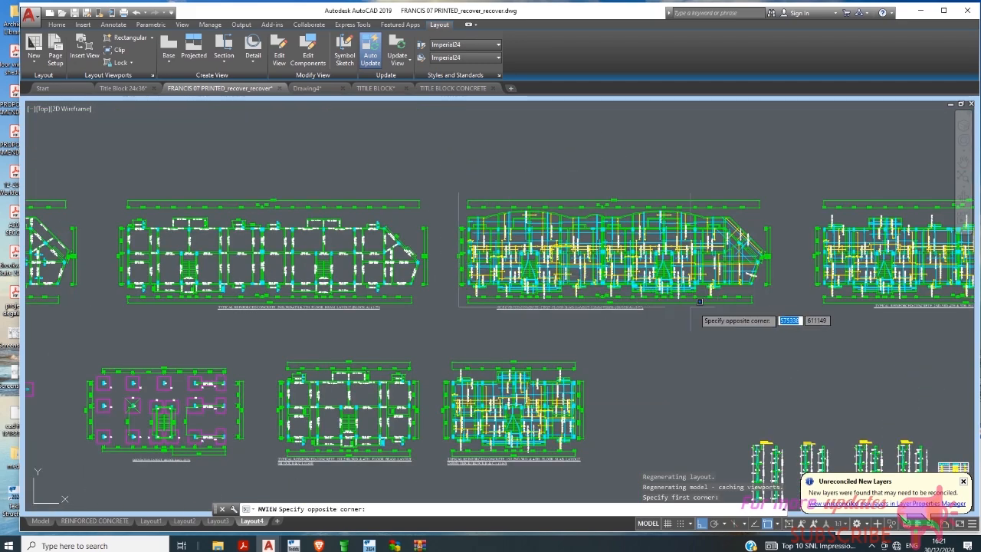
pyautogui.scroll(2, 699, 311)
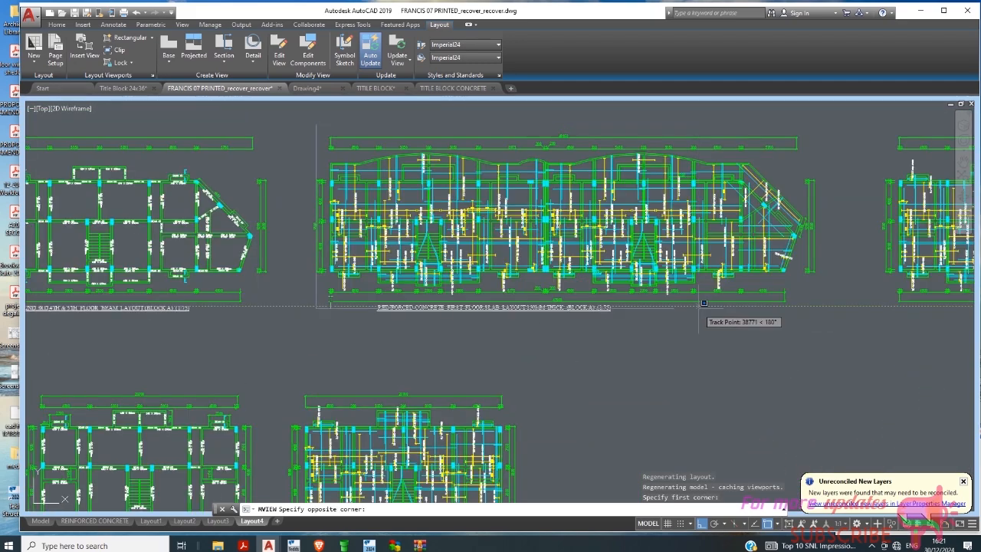
pyautogui.click(827, 314)
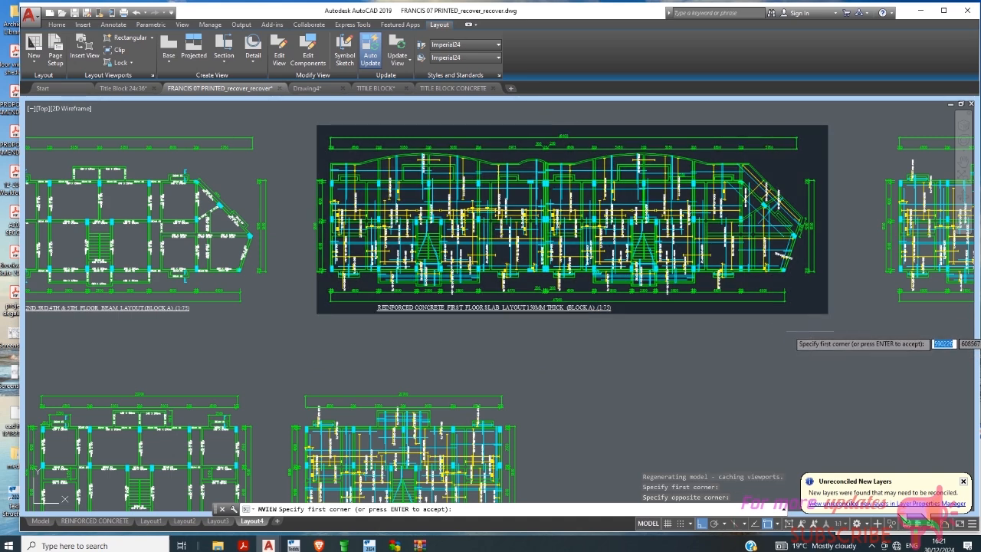
pyautogui.click(811, 330)
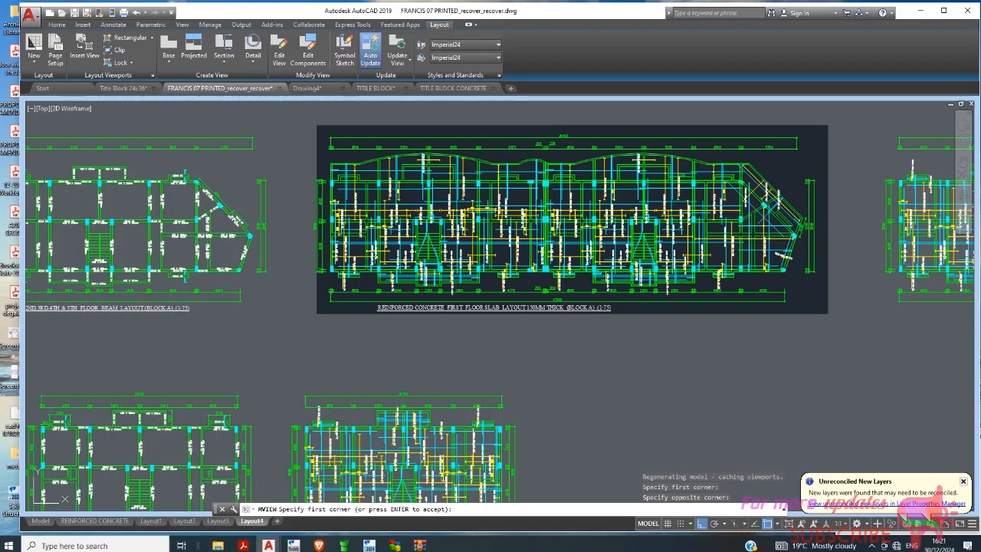
pyautogui.press('Return')
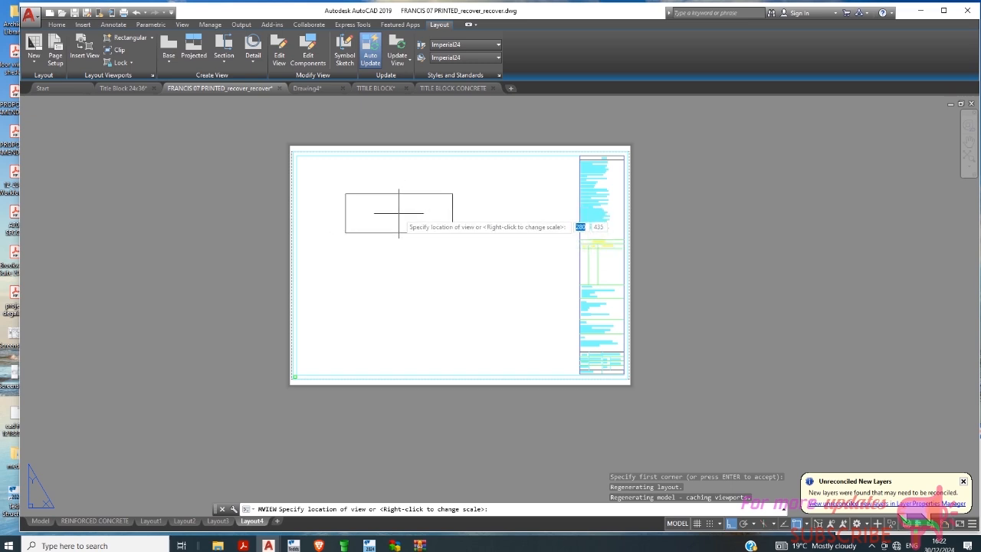
# Step: Try a 100:1 scale for the first floor slab view before placing it on the layout
pyautogui.rightClick(399, 218)
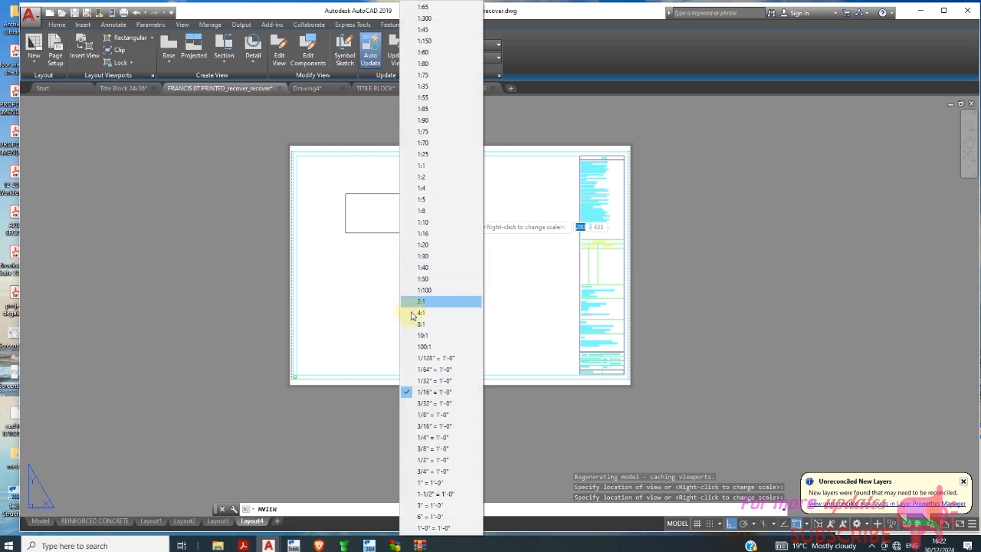
pyautogui.click(424, 357)
pyautogui.scroll(-4, 418, 236)
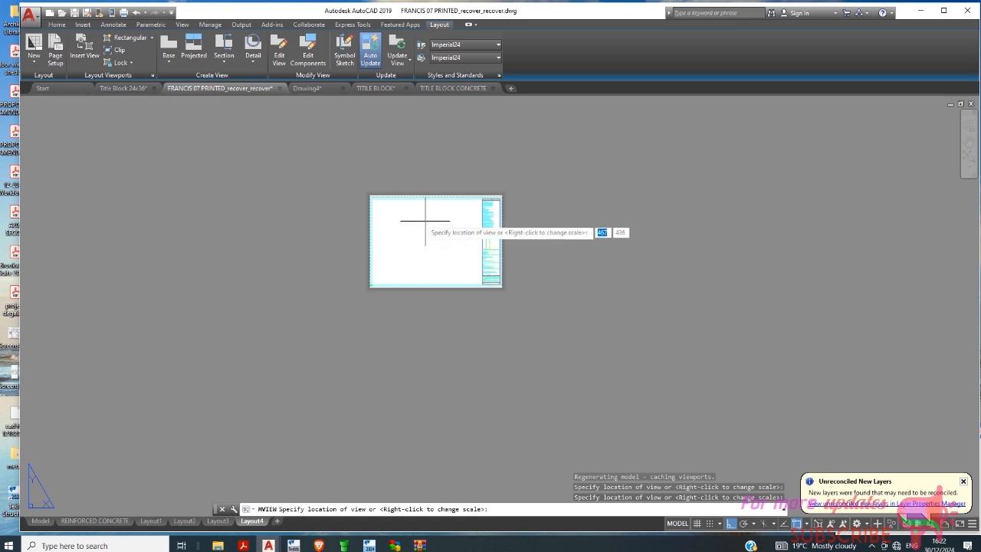
pyautogui.scroll(4, 417, 213)
pyautogui.scroll(-2, 383, 210)
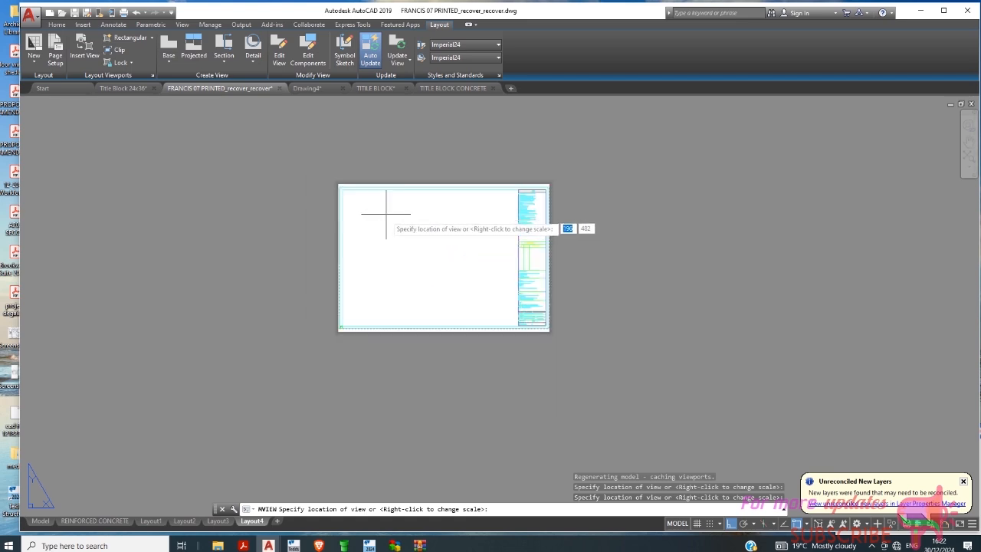
pyautogui.scroll(-3, 451, 265)
# Step: Change the first floor slab view's scale to 1/128" = 1'-0" and place it just beyond the sheet's lower-right corner
pyautogui.rightClick(450, 270)
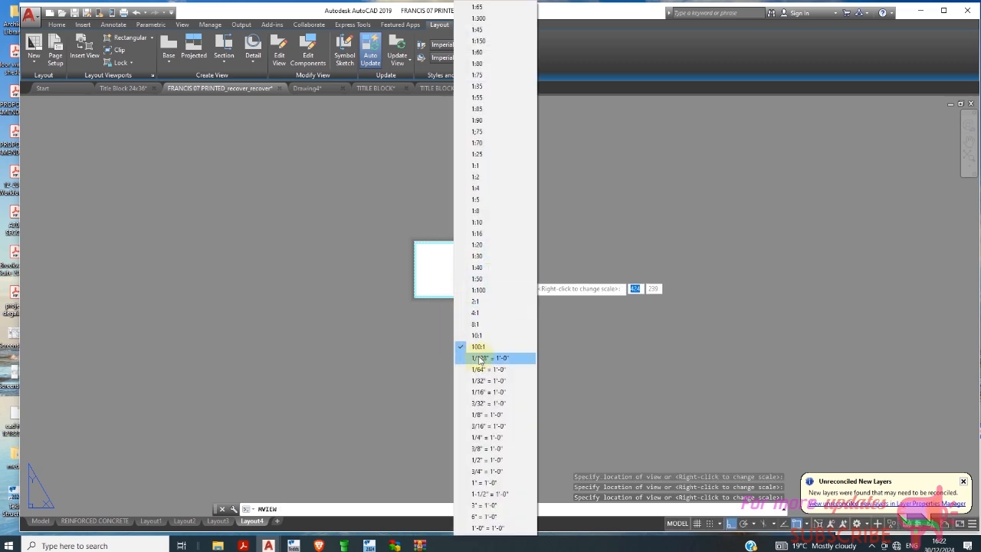
pyautogui.click(478, 347)
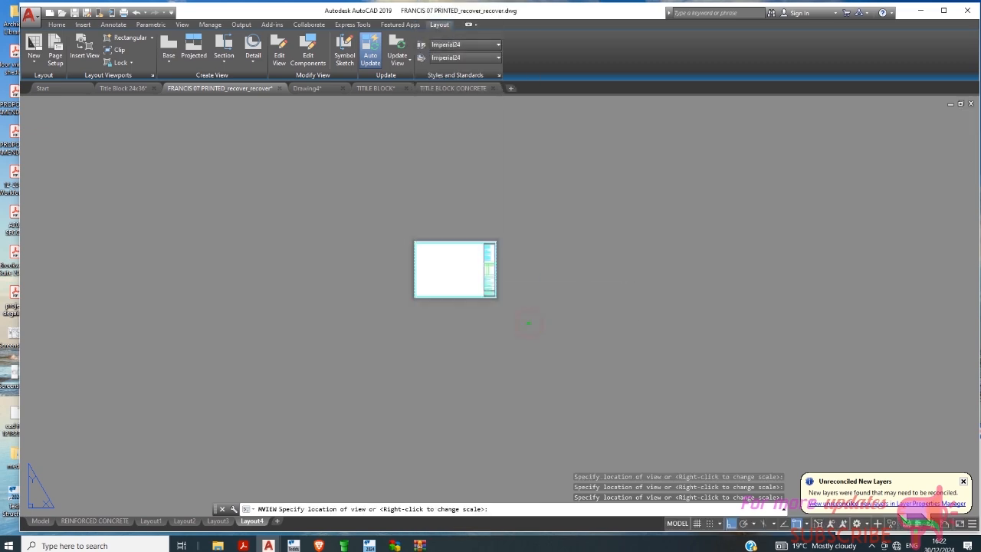
pyautogui.click(529, 323)
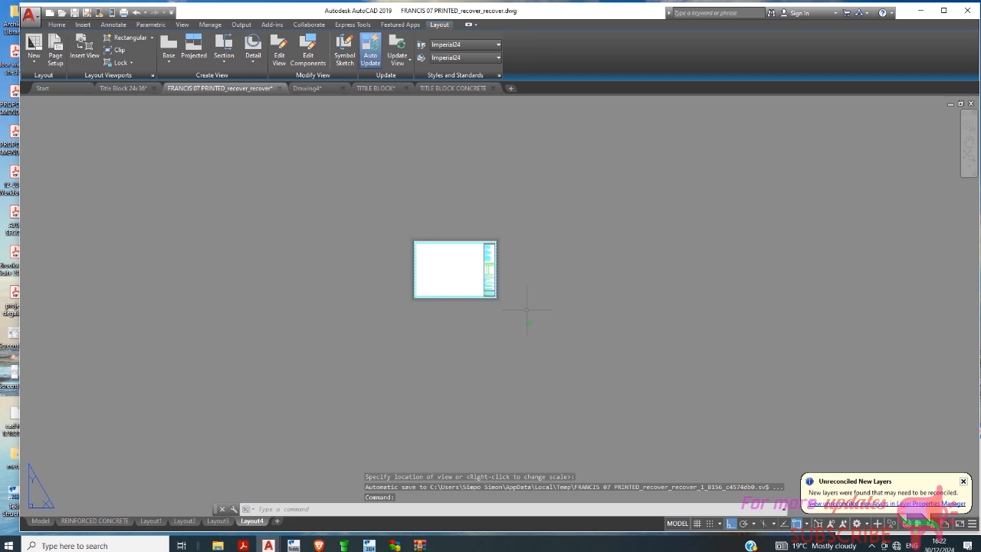
# Step: Insert a second viewport framing the Block A first floor slab layout, placed at 100:1 scale over the small view beside the sheet
pyautogui.scroll(2, 537, 383)
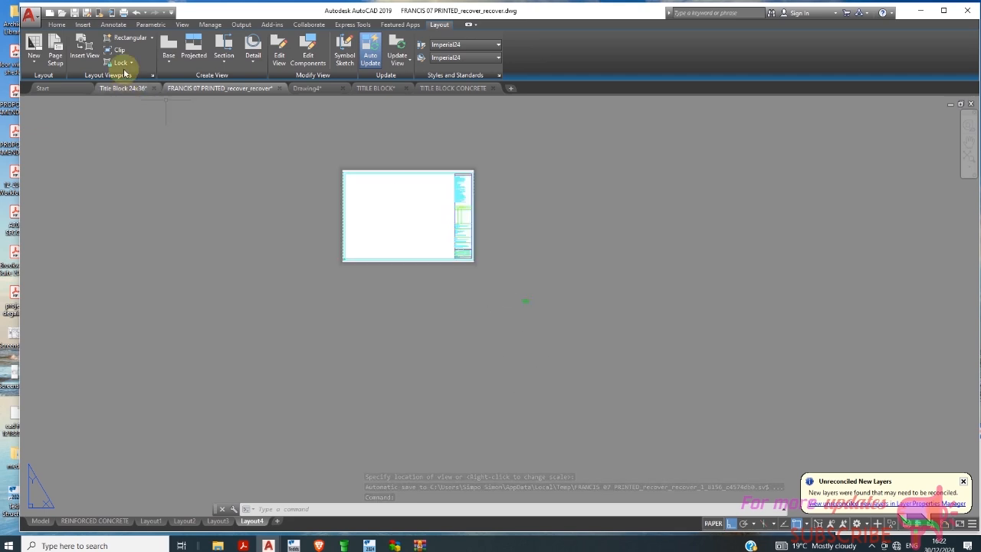
pyautogui.click(92, 50)
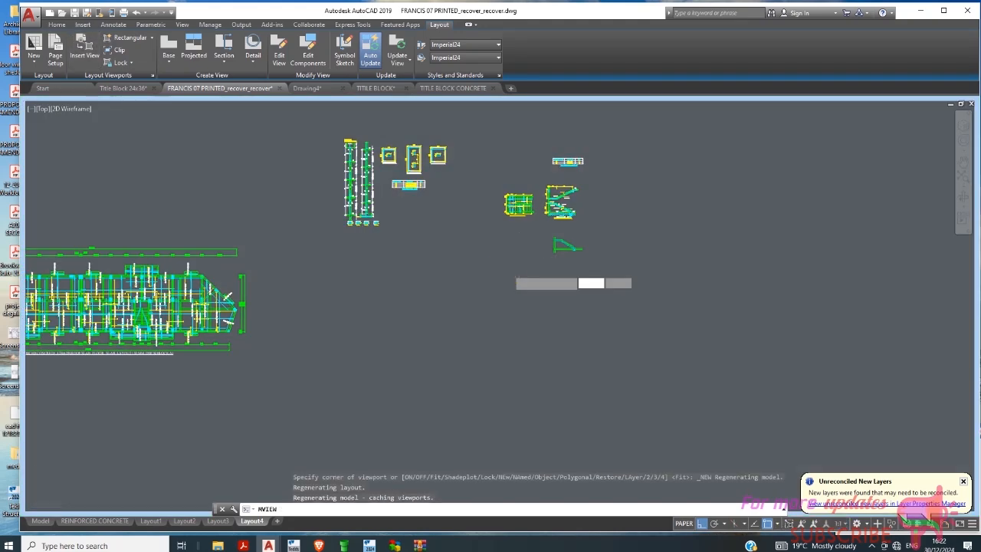
pyautogui.scroll(6, 355, 161)
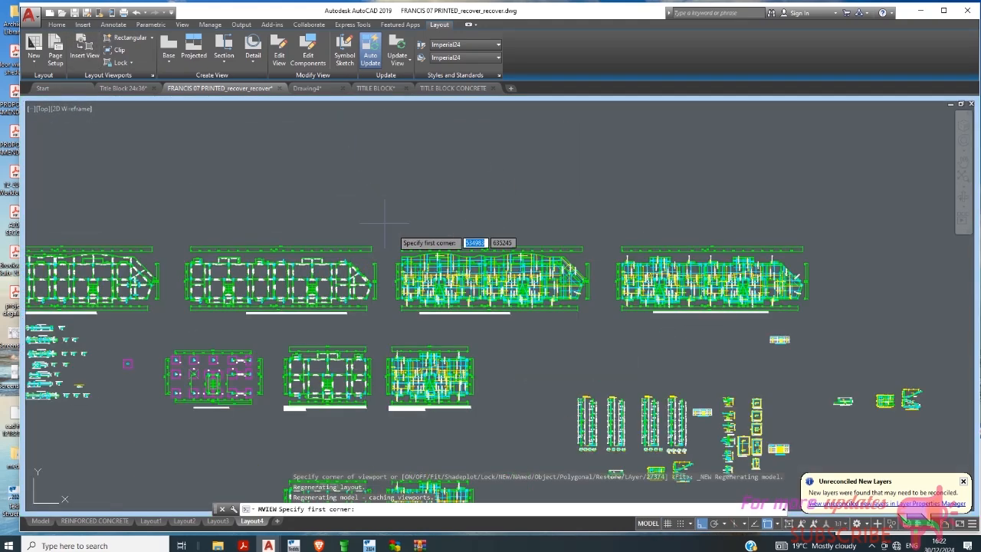
pyautogui.click(490, 289)
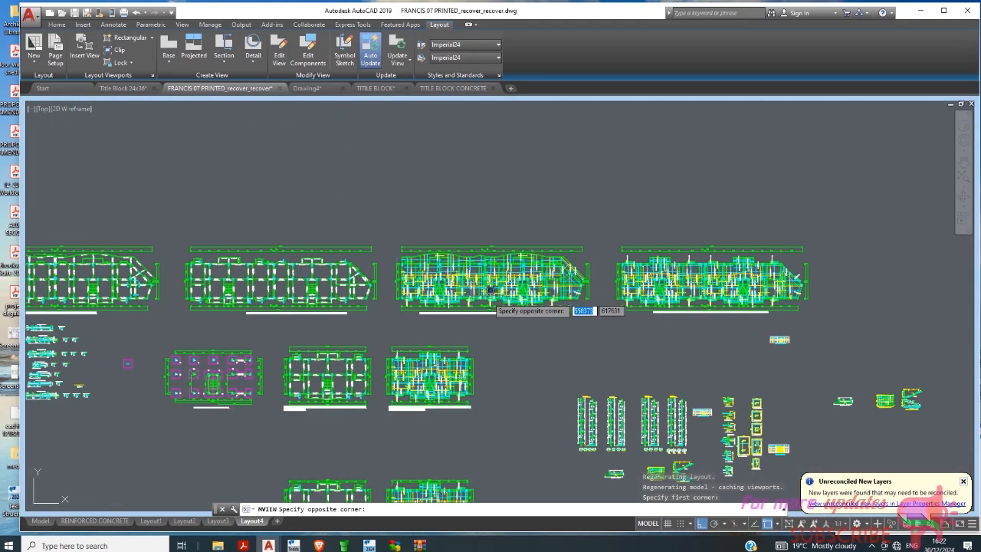
pyautogui.click(594, 324)
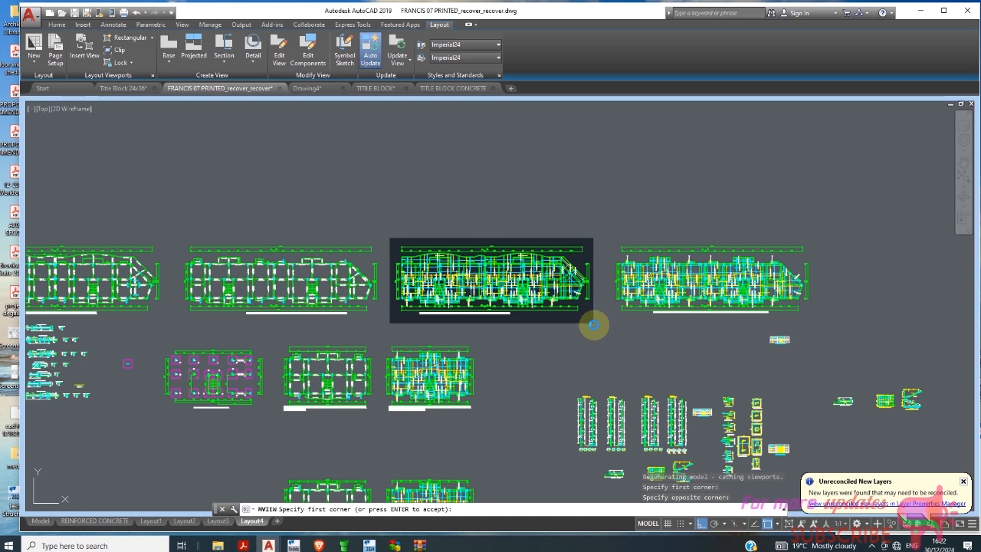
pyautogui.press('Return')
pyautogui.rightClick(594, 328)
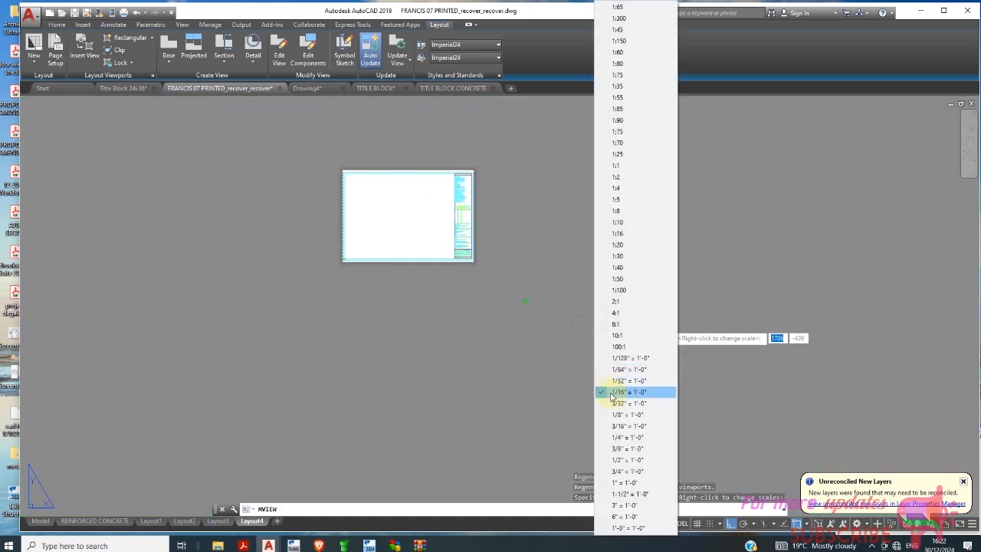
pyautogui.click(624, 337)
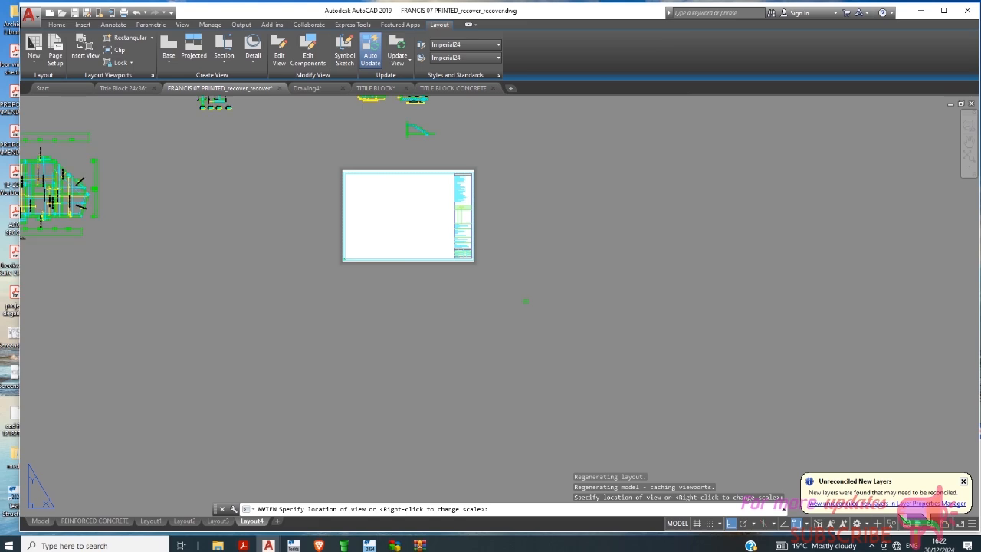
pyautogui.click(525, 300)
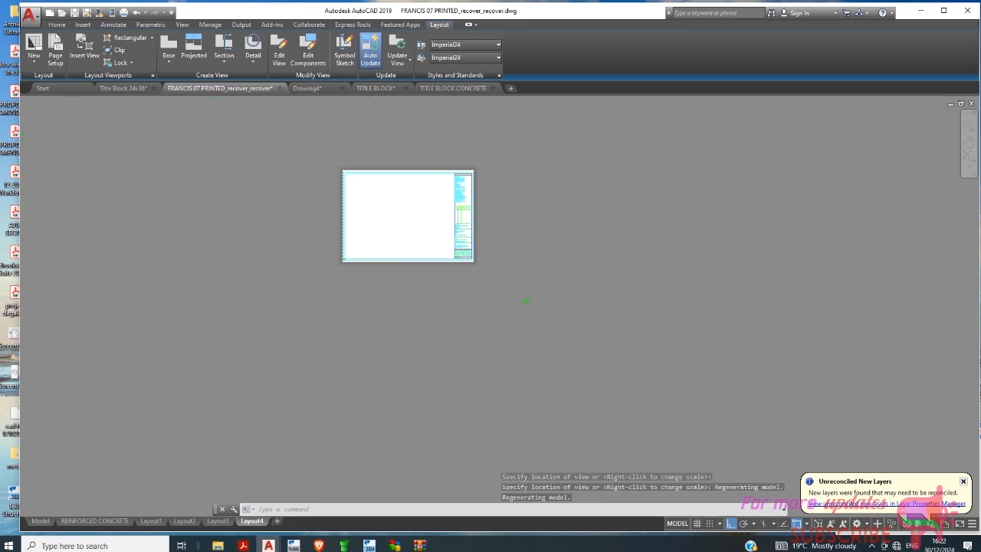
# Step: Delete the oversized 100:1 viewport of the first floor slab layout
pyautogui.scroll(-10, 454, 259)
pyautogui.scroll(15, 454, 261)
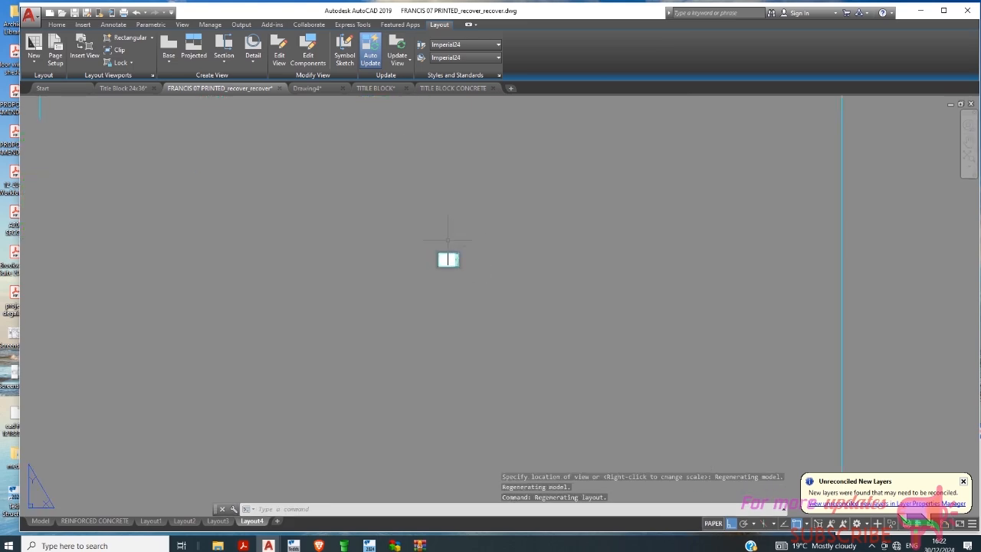
pyautogui.scroll(-5, 456, 258)
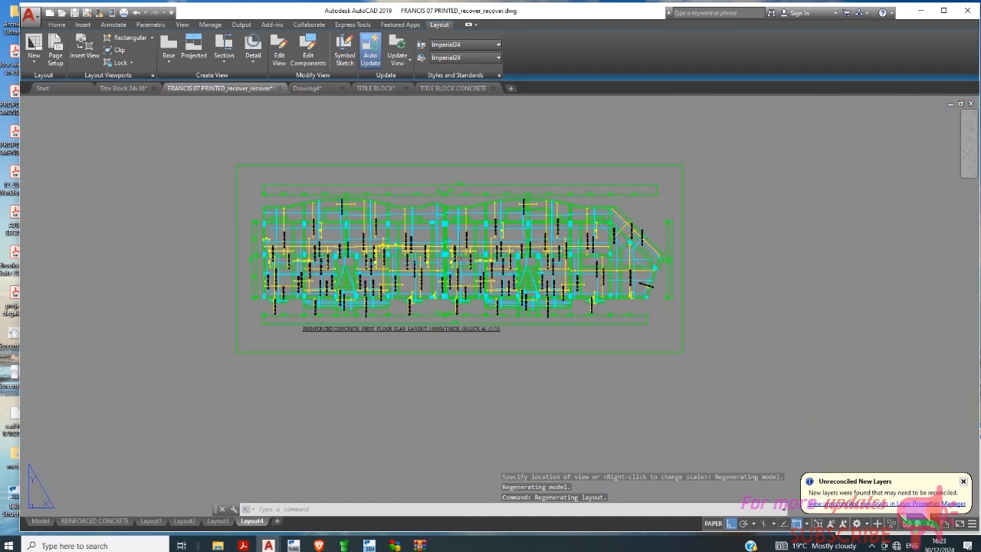
pyautogui.click(747, 201)
pyautogui.click(667, 245)
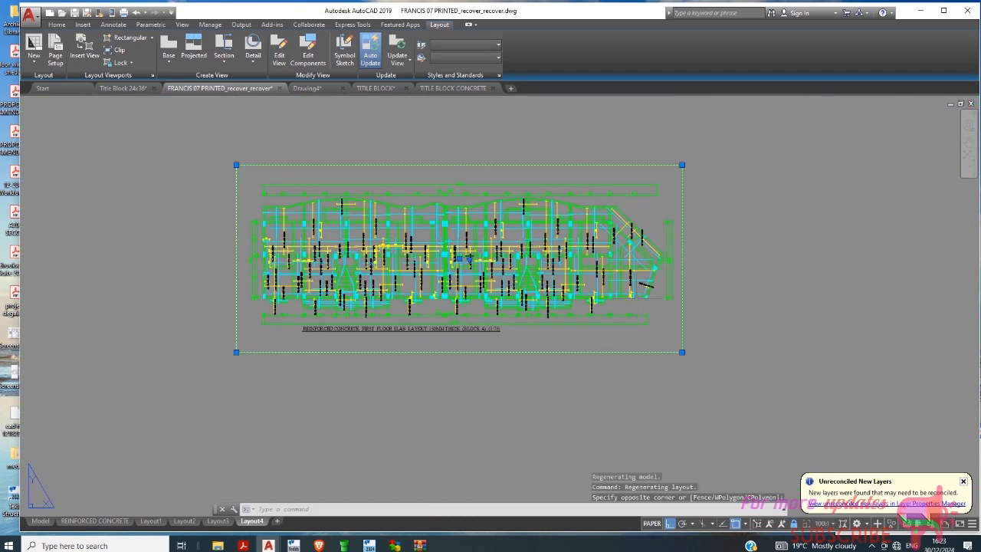
pyautogui.press('Delete')
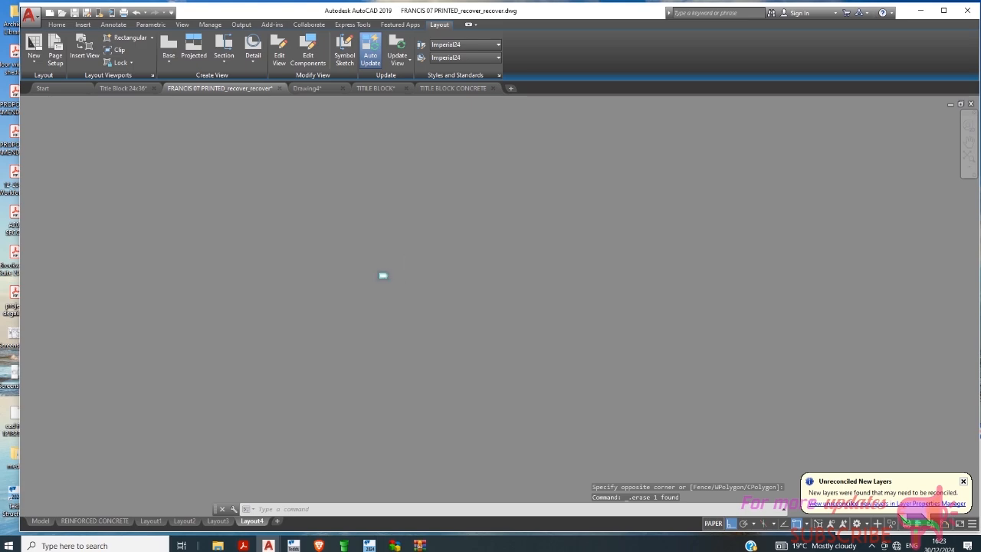
# Step: Start another Layout4 viewport from a window framing the last slab layout in the upper row, right of the first floor slab layout
pyautogui.scroll(10, 375, 265)
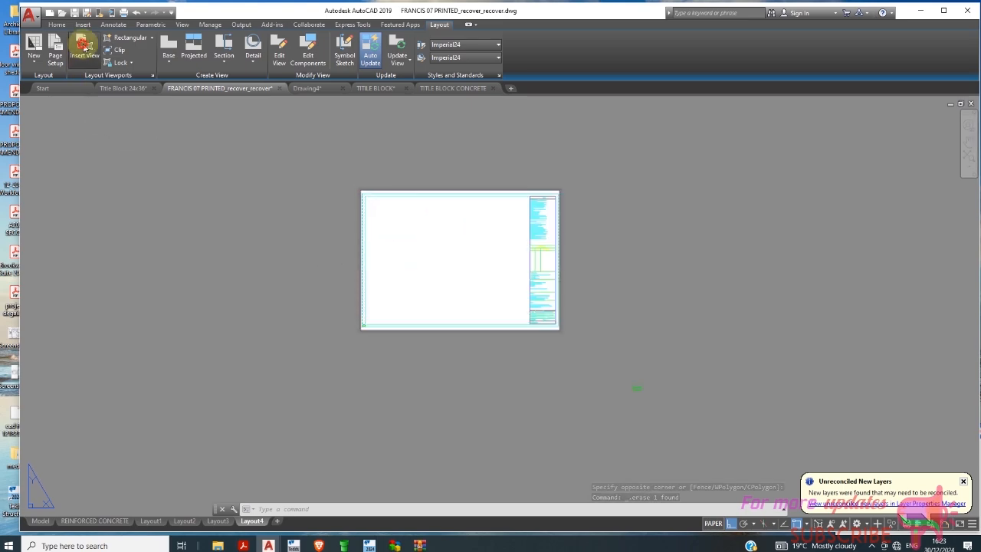
pyautogui.click(84, 47)
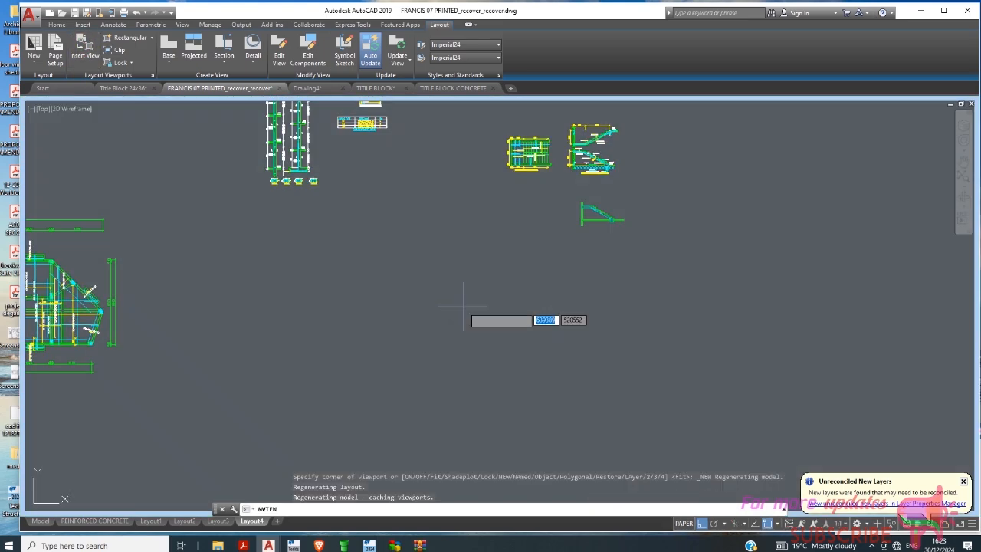
pyautogui.scroll(-8, 416, 267)
pyautogui.scroll(4, 354, 125)
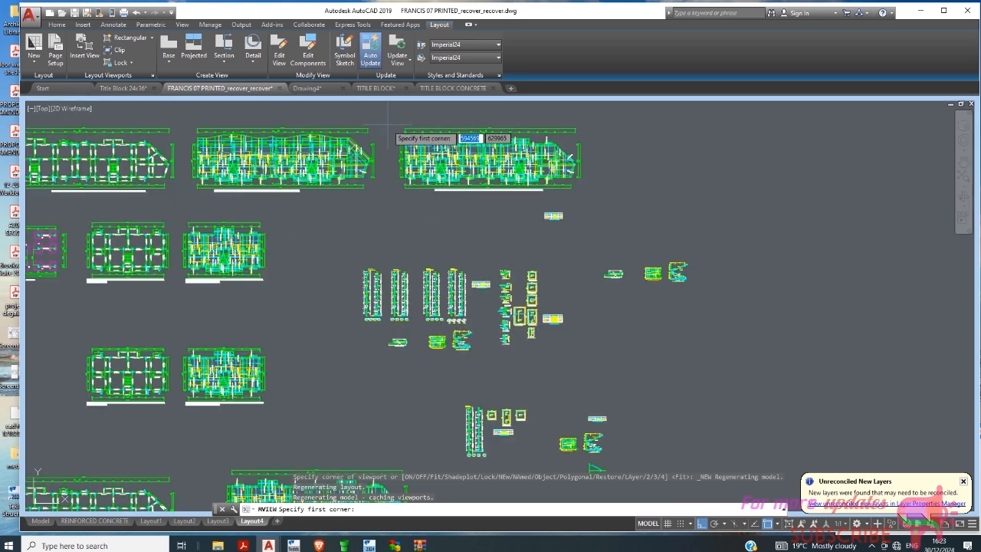
pyautogui.click(390, 122)
pyautogui.click(586, 195)
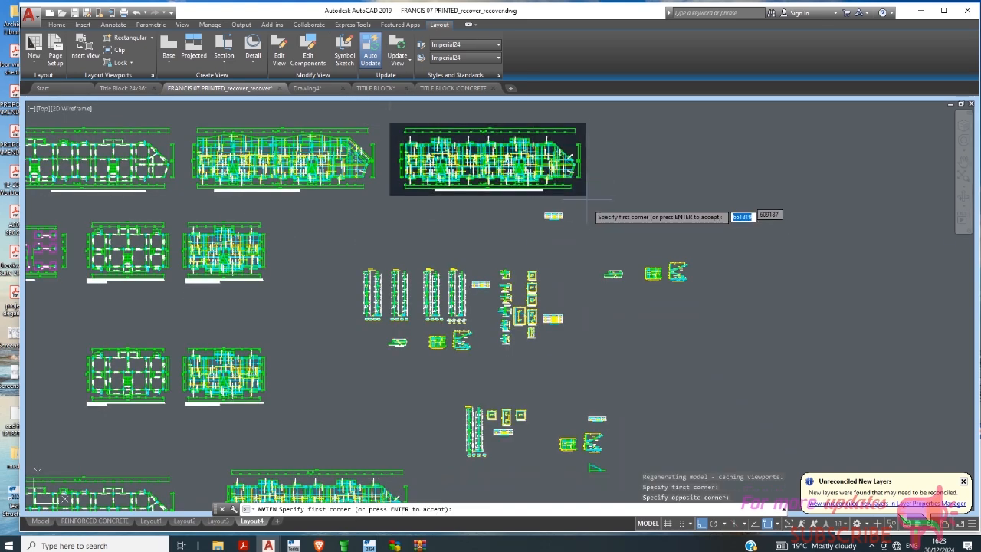
pyautogui.press('Return')
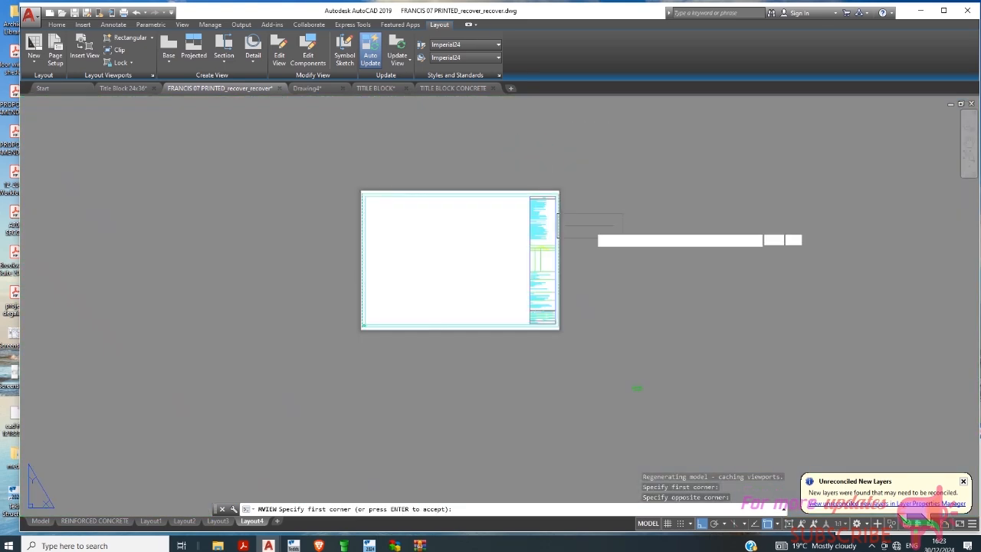
# Step: Set the new slab layout view's scale to 1/64" = 1'-0" and place it just outside the sheet, beside the title block
pyautogui.rightClick(463, 265)
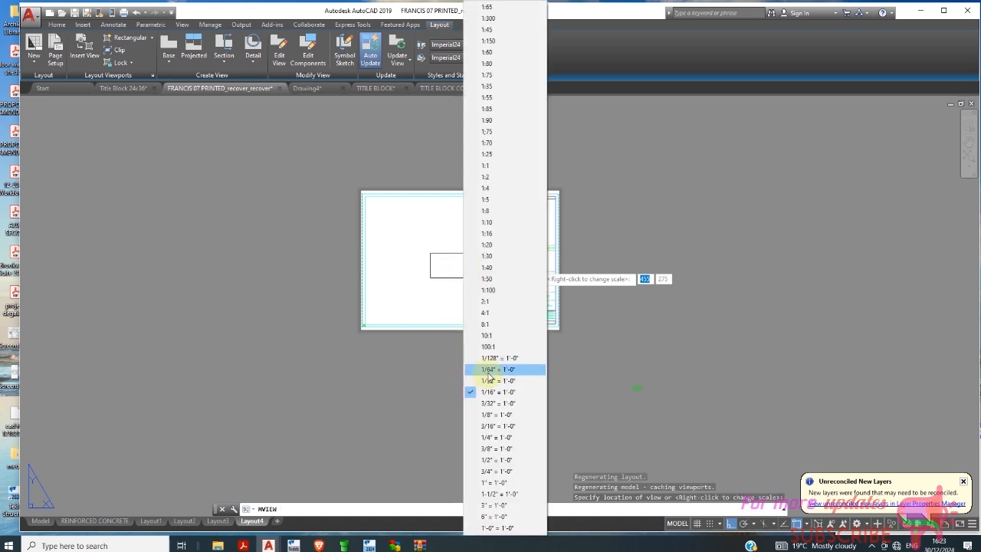
pyautogui.click(488, 369)
pyautogui.rightClick(488, 376)
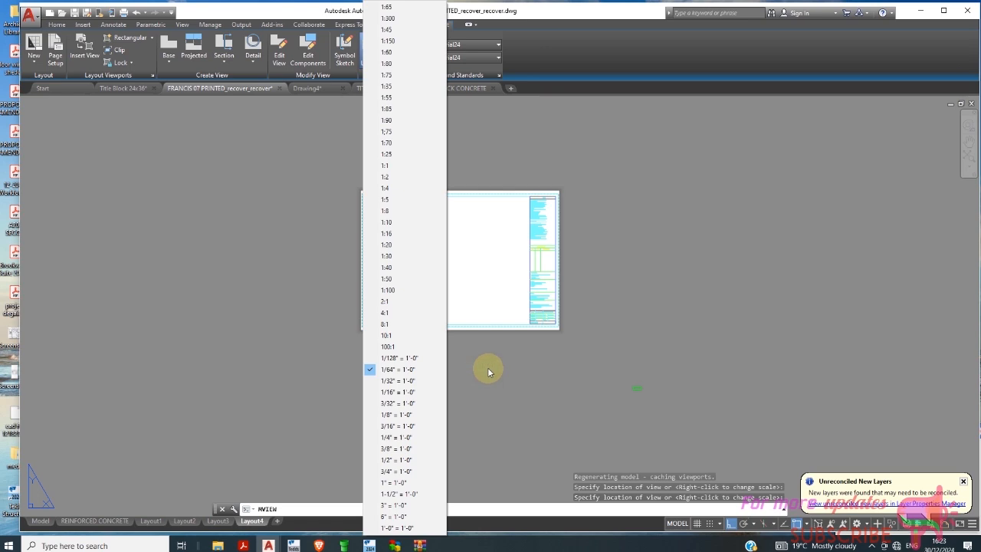
pyautogui.click(591, 248)
pyautogui.click(592, 249)
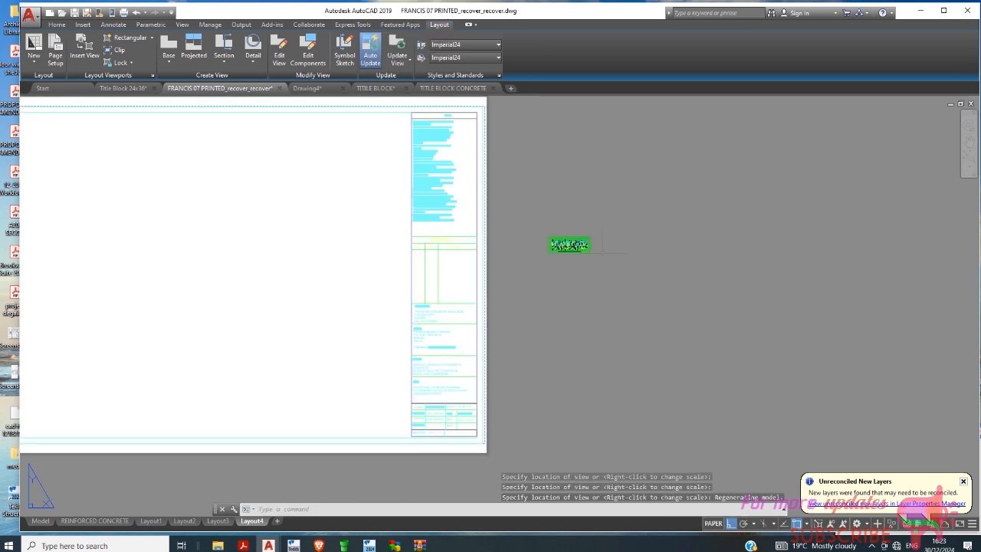
pyautogui.scroll(5, 594, 238)
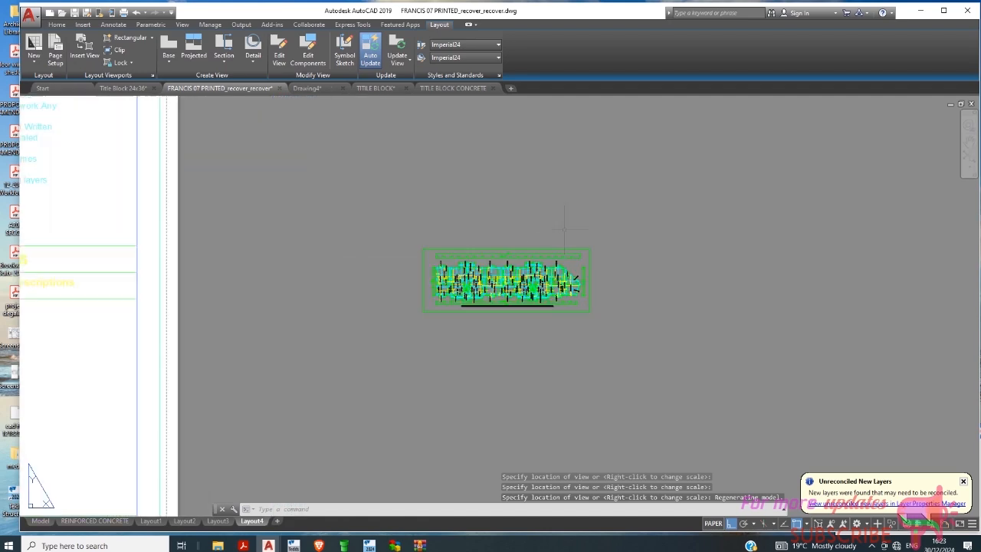
pyautogui.scroll(-6, 594, 238)
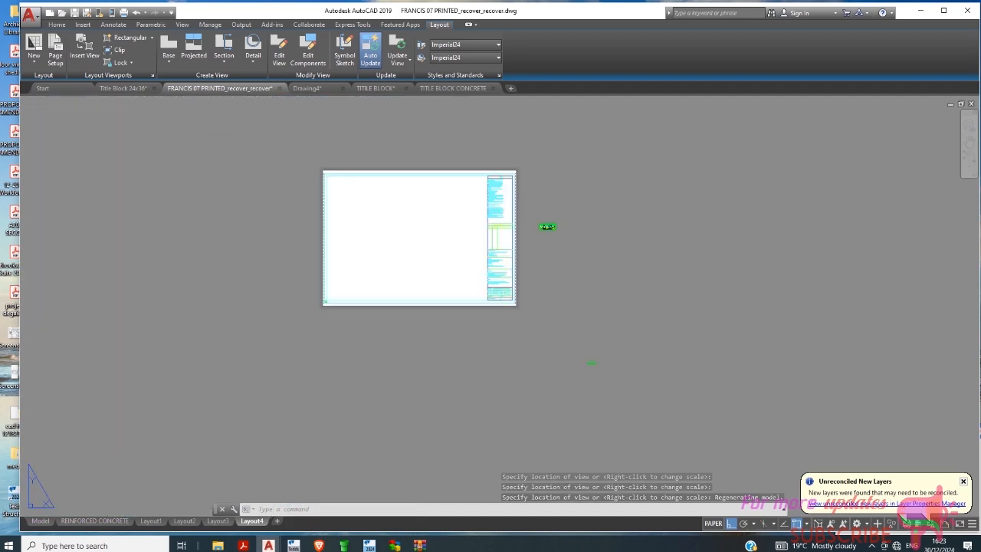
# Step: Insert a viewport framing the Block A typical 2nd to 5th floor slab layout at 1/64" = 1'-0" inside the sheet
pyautogui.click(85, 48)
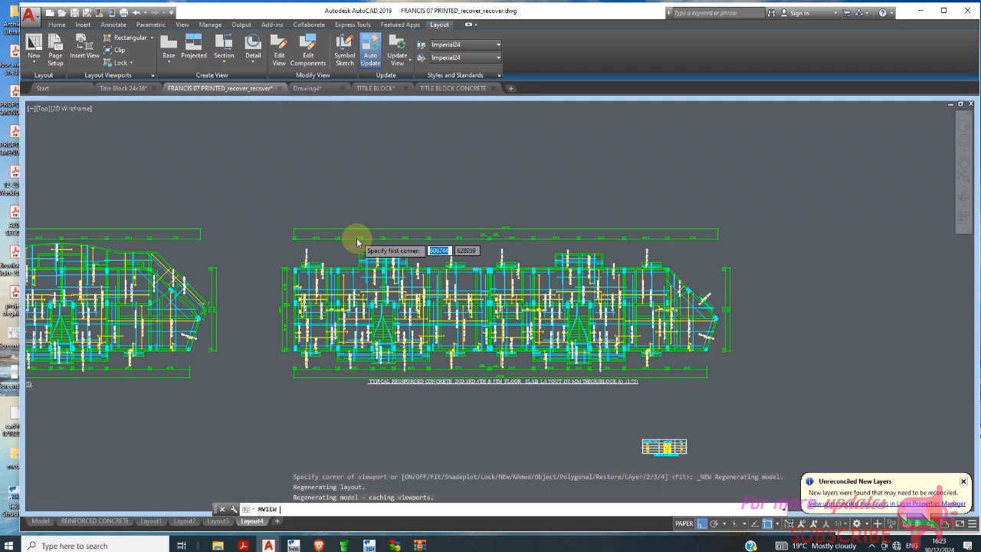
pyautogui.scroll(-2, 357, 237)
pyautogui.click(292, 195)
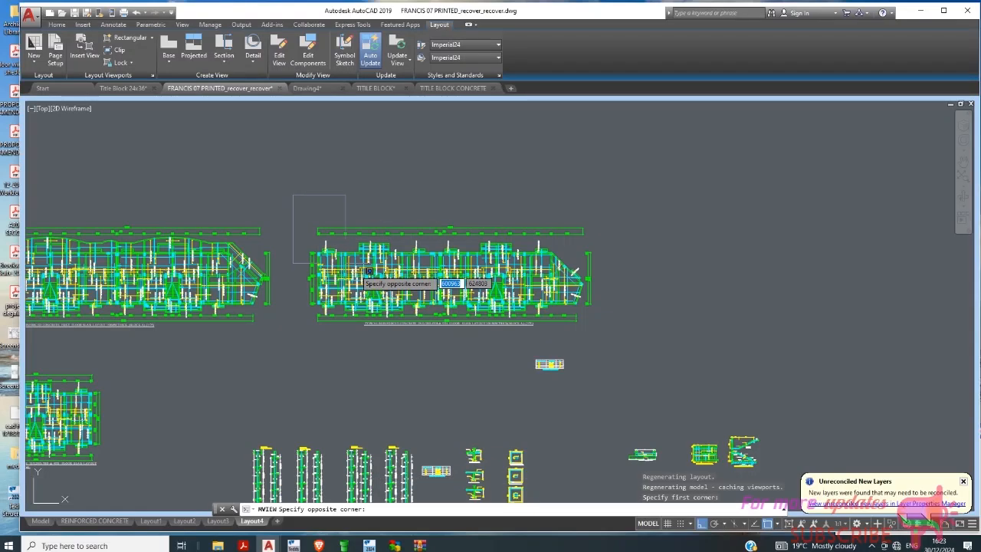
pyautogui.click(614, 350)
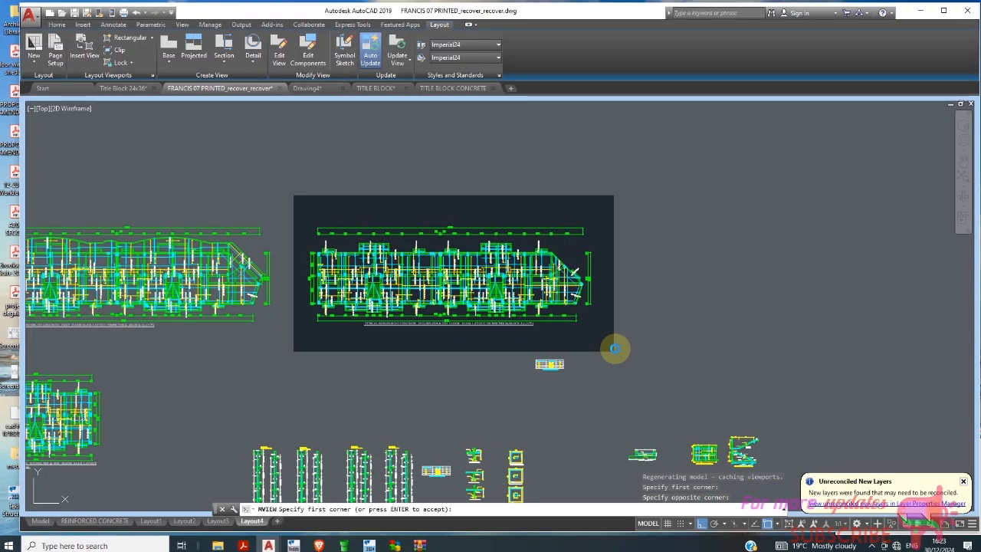
pyautogui.press('Return')
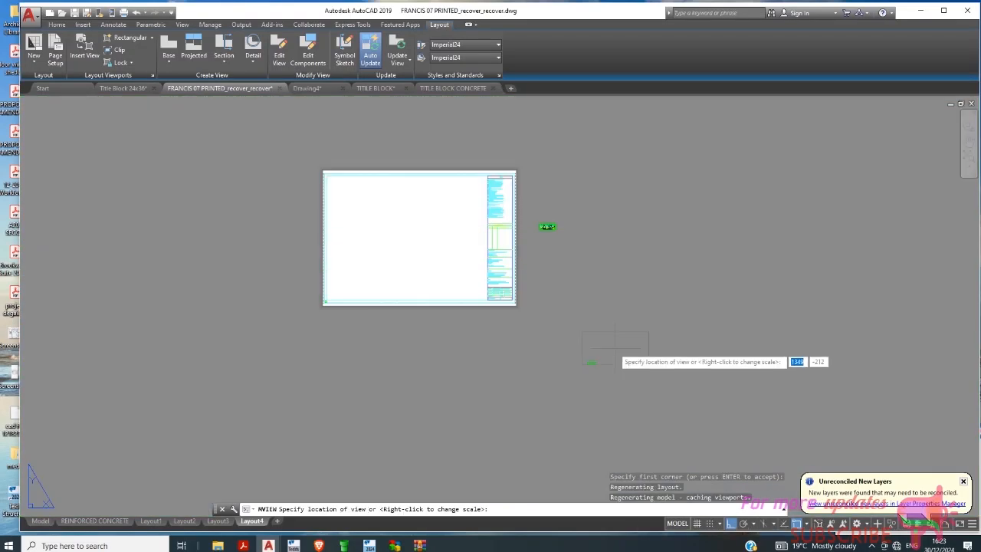
pyautogui.rightClick(413, 236)
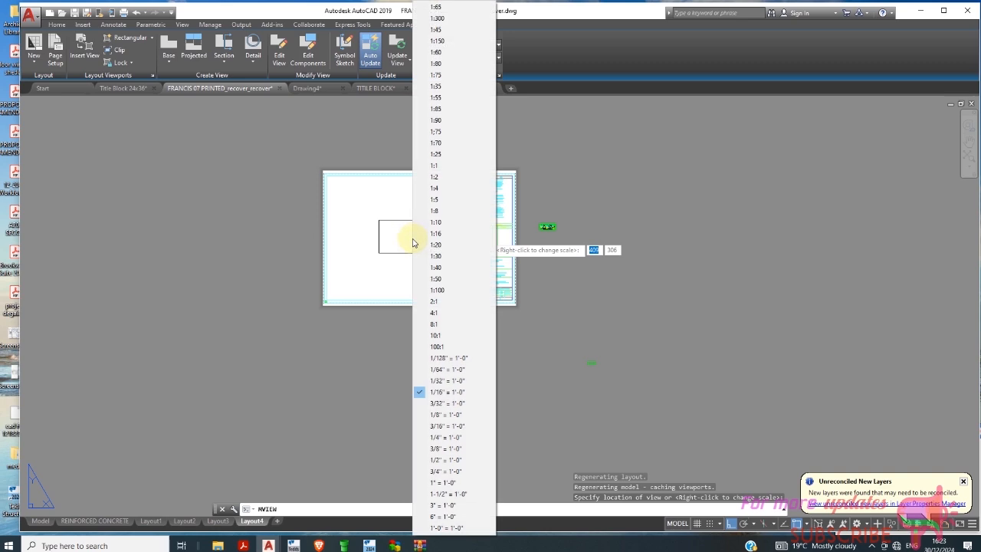
pyautogui.click(447, 367)
pyautogui.rightClick(325, 321)
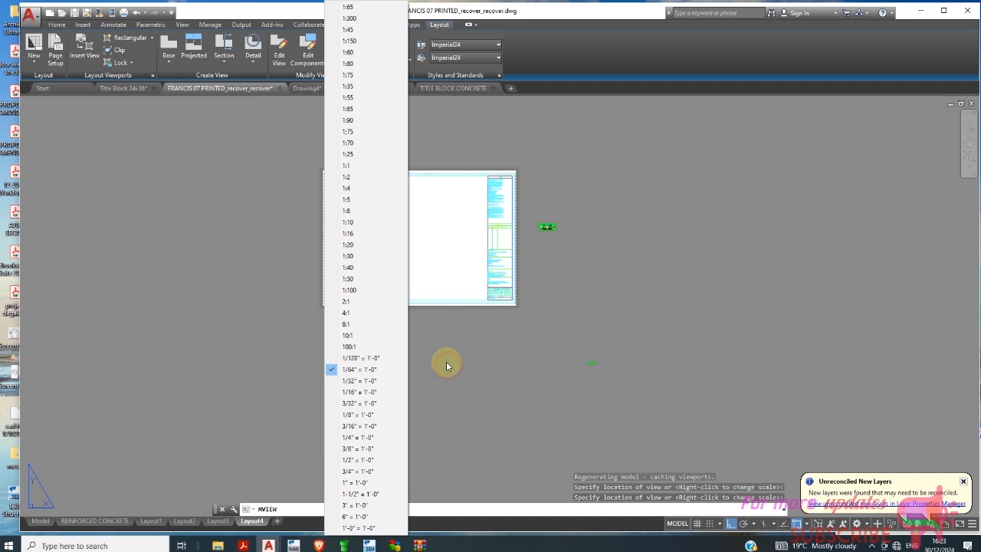
pyautogui.click(427, 268)
pyautogui.click(428, 264)
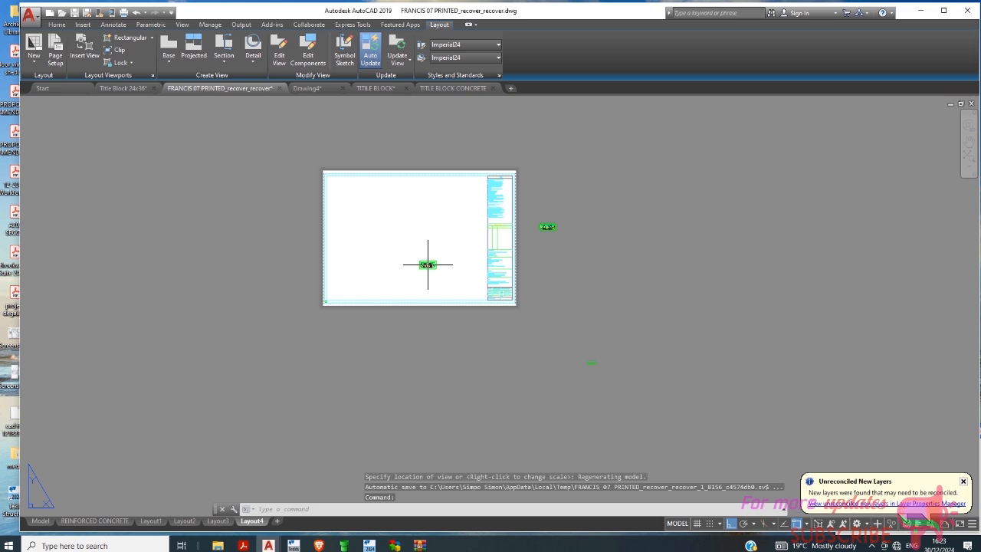
# Step: Delete the tiny 1/64" scale viewport from inside the sheet
pyautogui.scroll(2, 442, 283)
pyautogui.rightClick(584, 314)
pyautogui.click(607, 265)
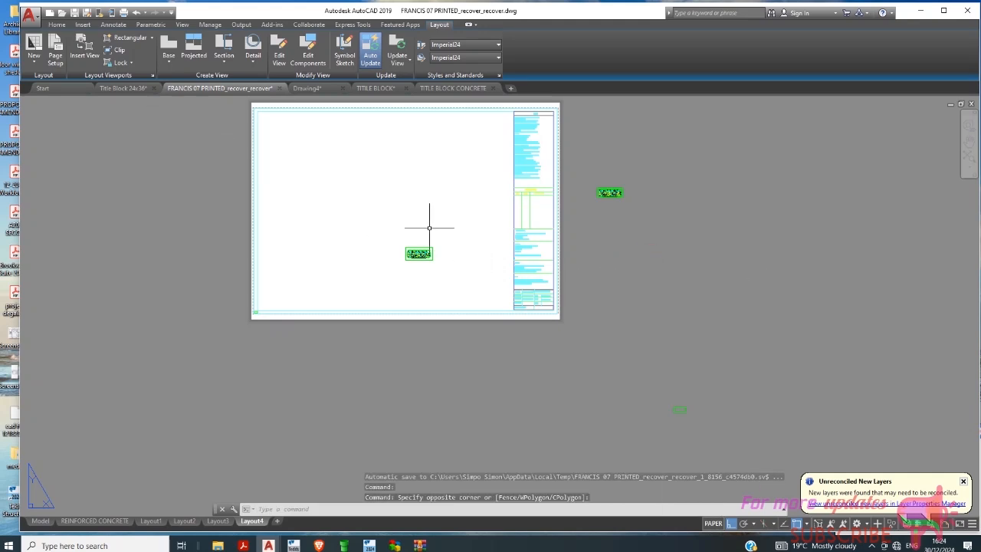
pyautogui.click(427, 257)
pyautogui.press('Delete')
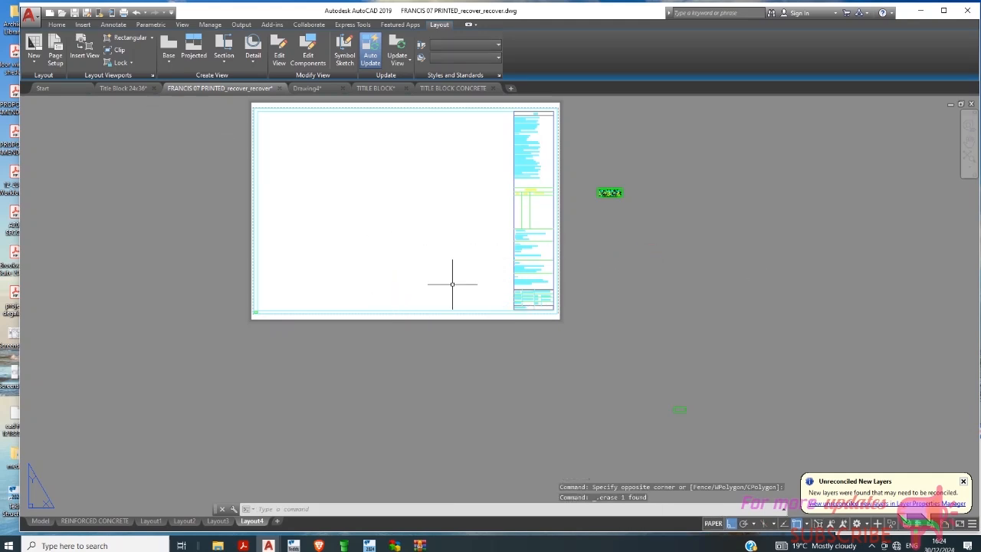
# Step: Insert a viewport of the Block A typical 2nd to 5th floor slab layout at 1/8" = 1'-0", placed just below the sheet
pyautogui.scroll(-4, 254, 205)
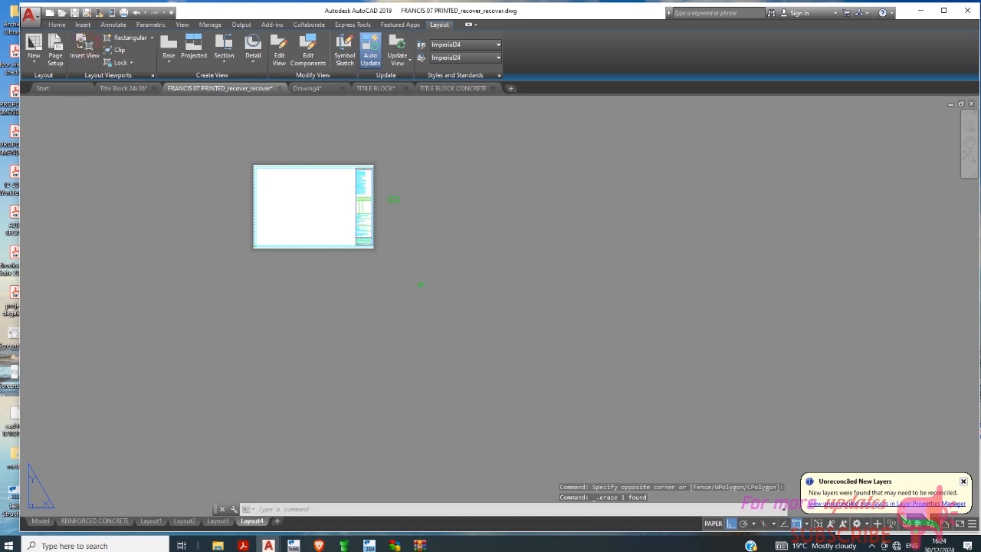
pyautogui.click(82, 44)
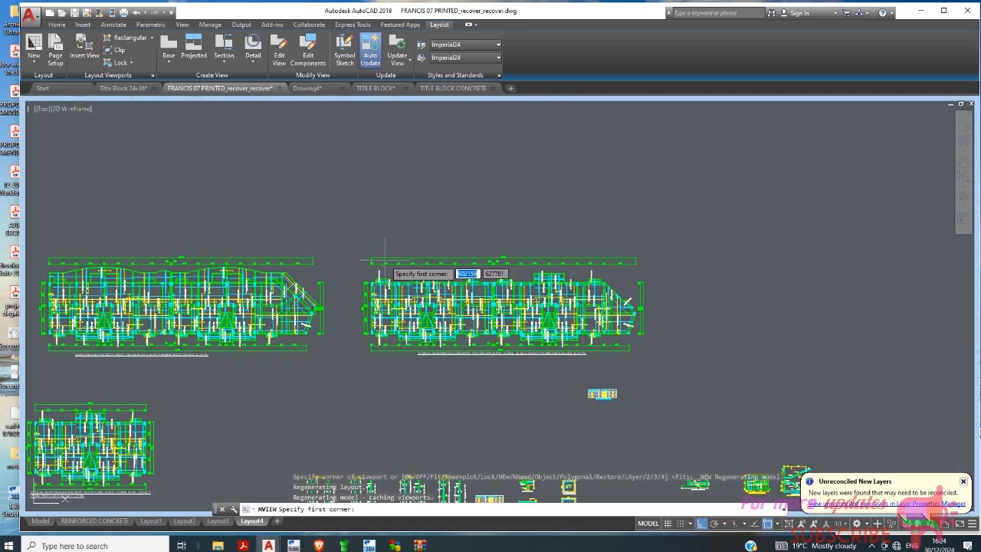
pyautogui.click(355, 244)
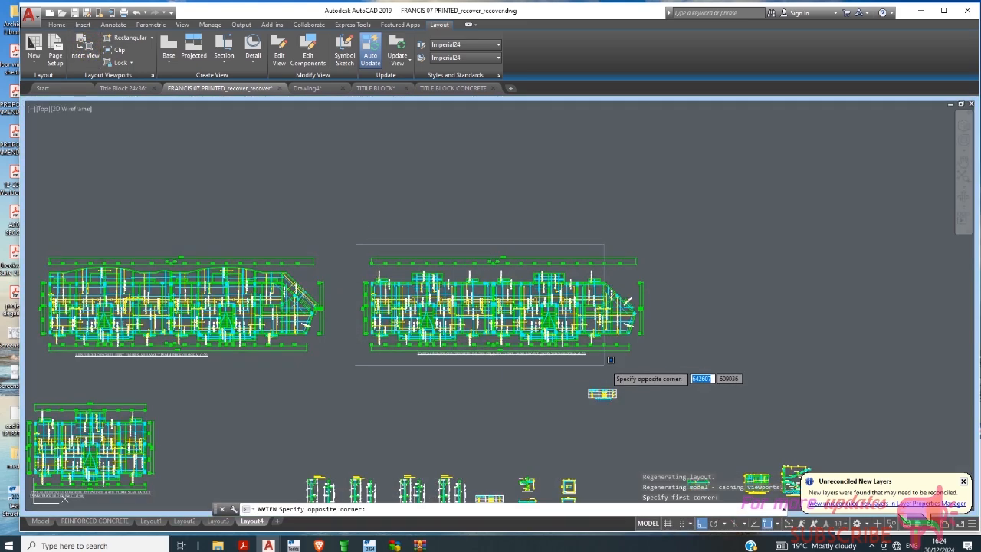
pyautogui.click(648, 367)
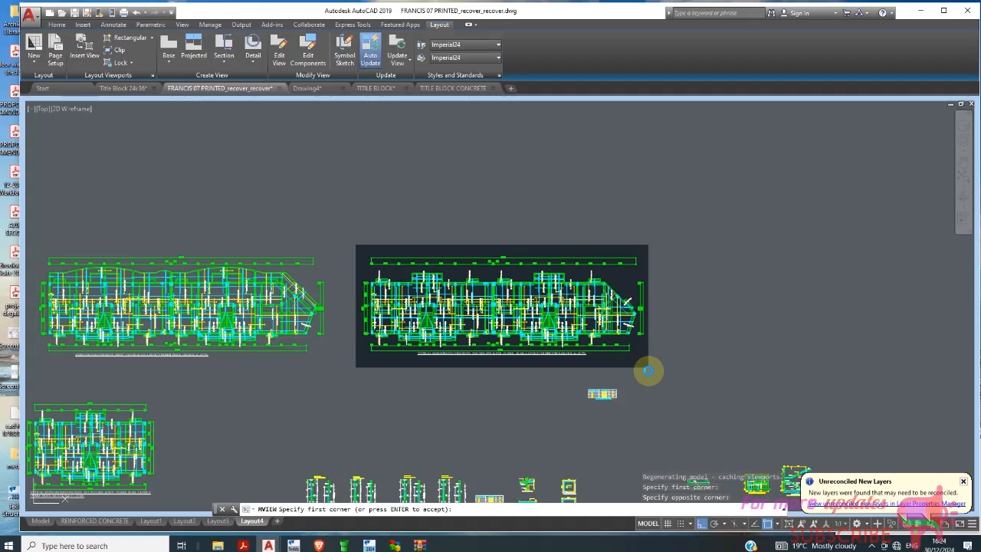
pyautogui.press('Return')
pyautogui.rightClick(418, 253)
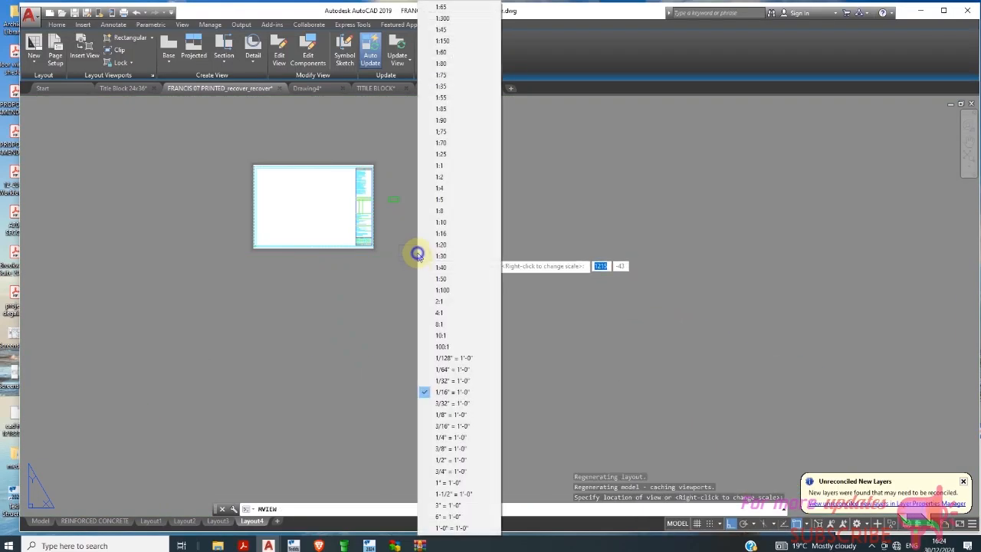
pyautogui.click(462, 414)
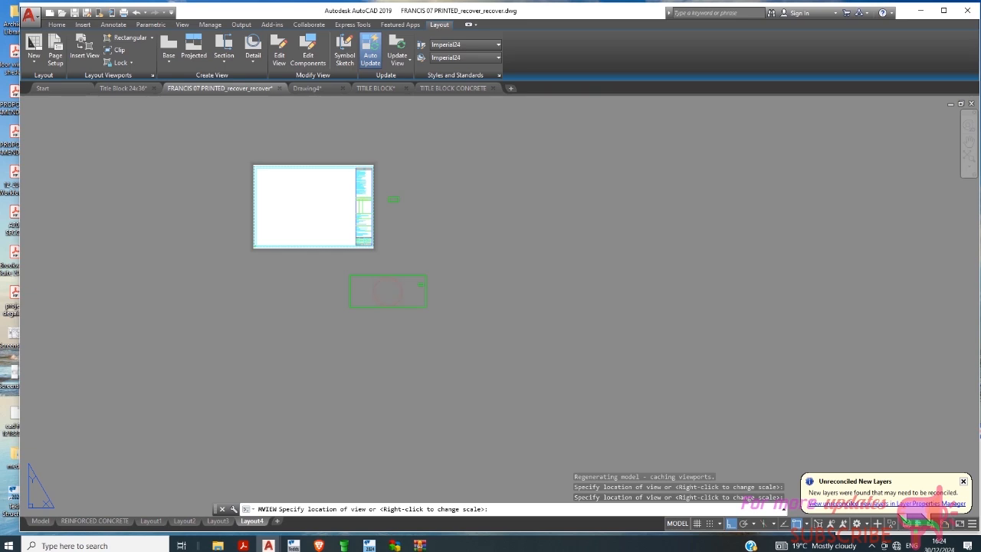
pyautogui.click(388, 290)
# Step: Turn off ortho and move the 1/8" scale slab viewport by its centre grip into the upper part of the sheet
pyautogui.scroll(4, 363, 285)
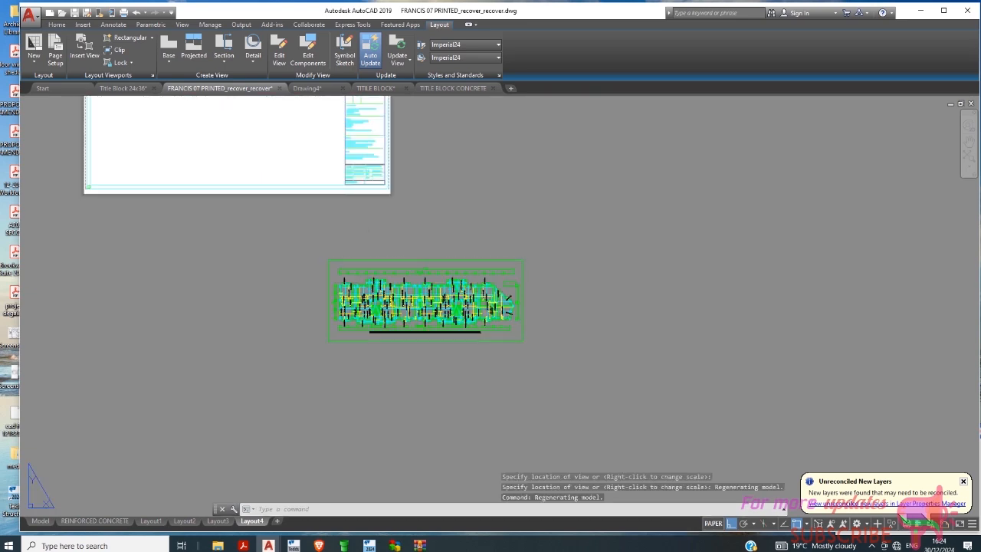
pyautogui.click(426, 302)
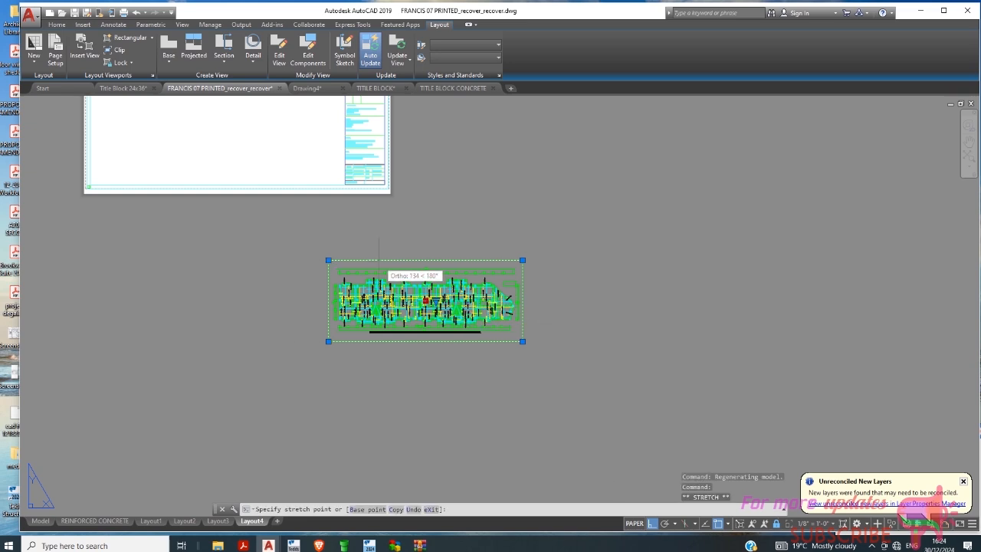
pyautogui.scroll(-3, 374, 265)
pyautogui.click(395, 280)
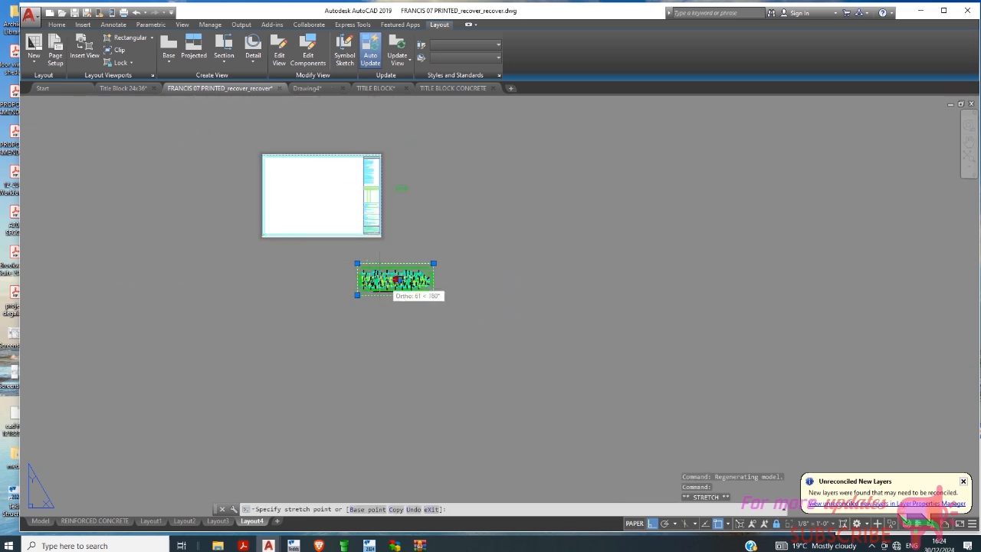
pyautogui.scroll(4, 377, 269)
pyautogui.scroll(-2, 478, 296)
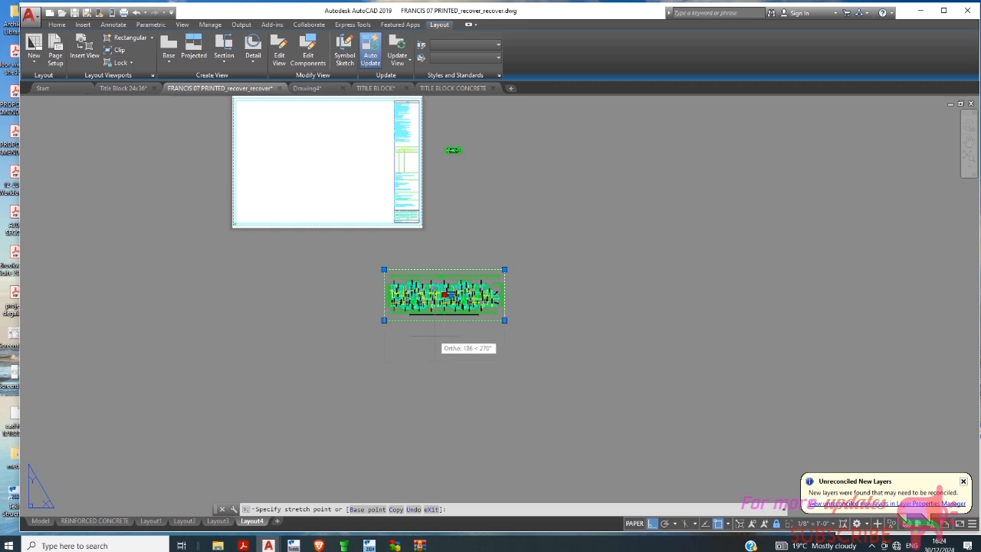
pyautogui.click(652, 523)
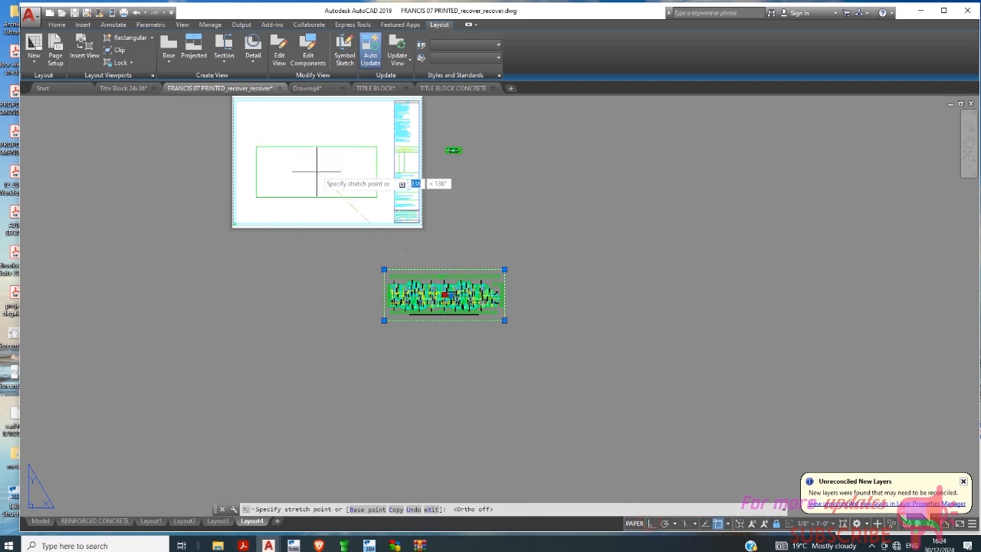
pyautogui.click(314, 143)
# Step: Examine how the typical floor slab viewport fits within the sheet border and beside the title block
pyautogui.scroll(2, 331, 145)
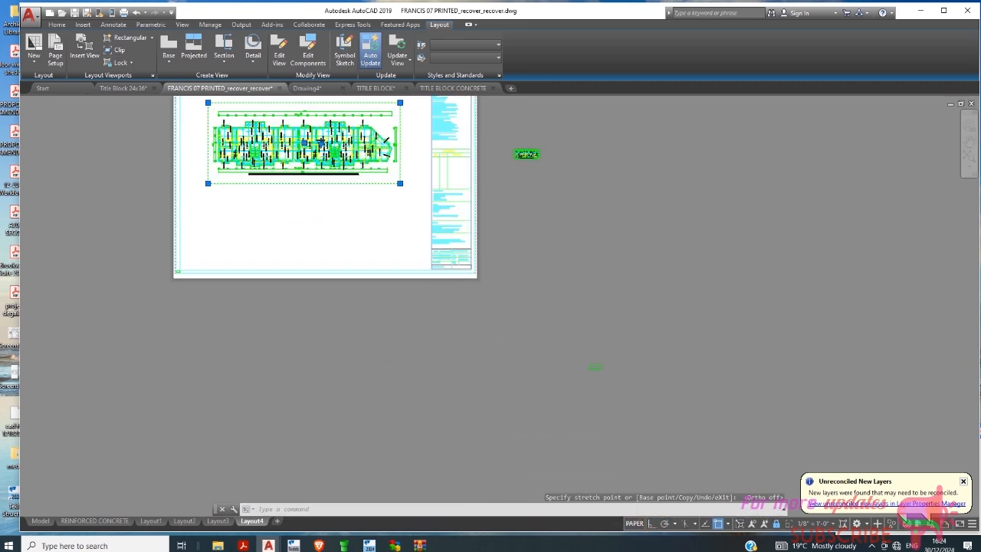
pyautogui.moveTo(378, 150); pyautogui.dragTo(413, 178, button='middle')
pyautogui.scroll(-1, 415, 181)
pyautogui.scroll(3, 349, 157)
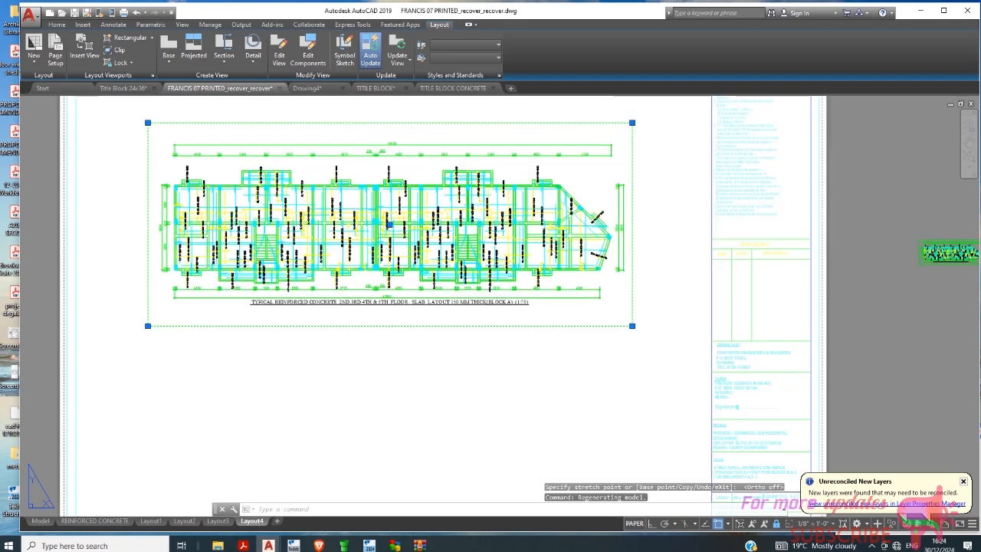
pyautogui.scroll(-3, 472, 216)
pyautogui.scroll(4, 529, 191)
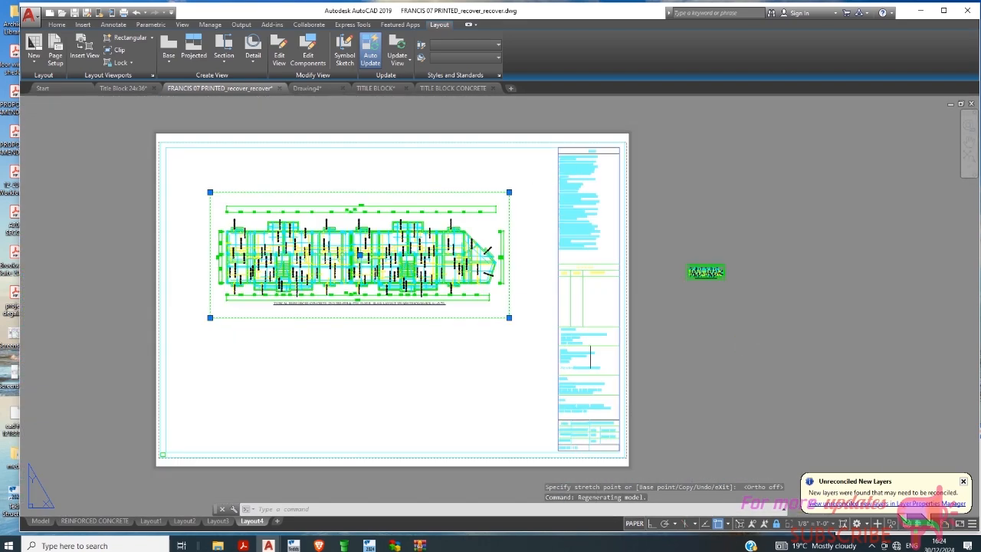
pyautogui.scroll(8, 636, 414)
pyautogui.scroll(-10, 537, 230)
pyautogui.scroll(4, 482, 207)
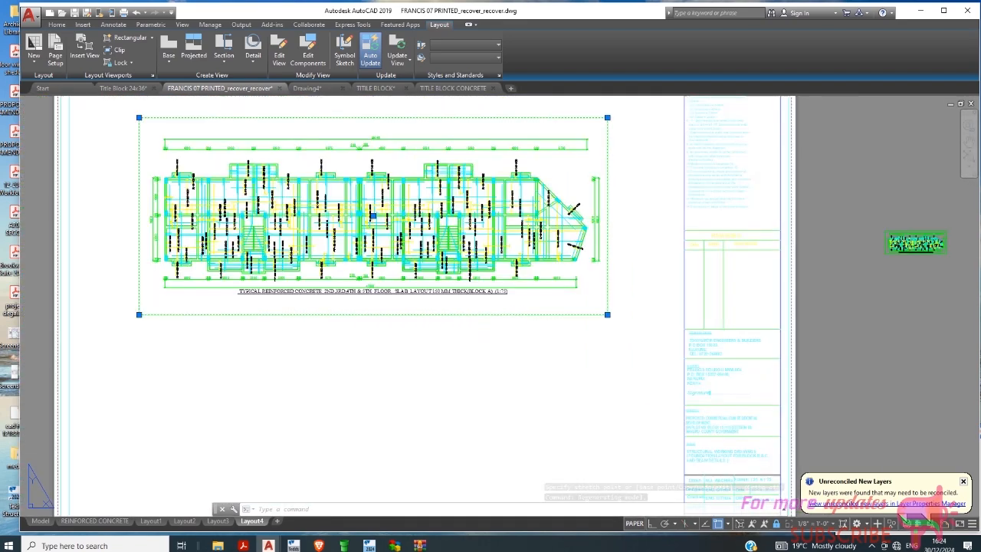
# Step: Move the typical floor slab viewport slightly up by its centre grip, closer to the sheet's upper border, and deselect it
pyautogui.scroll(-2, 507, 213)
pyautogui.click(423, 216)
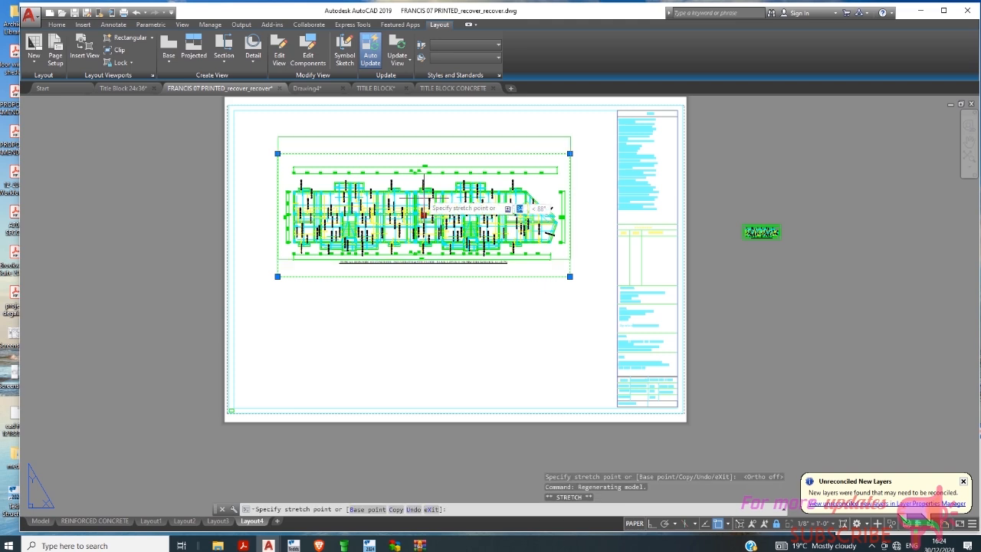
pyautogui.scroll(-4, 419, 230)
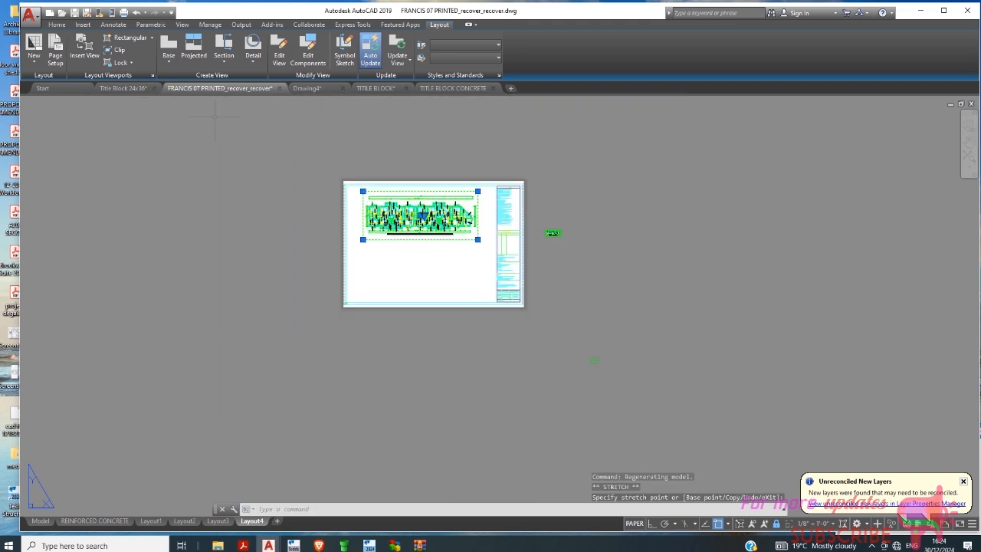
pyautogui.press('Escape')
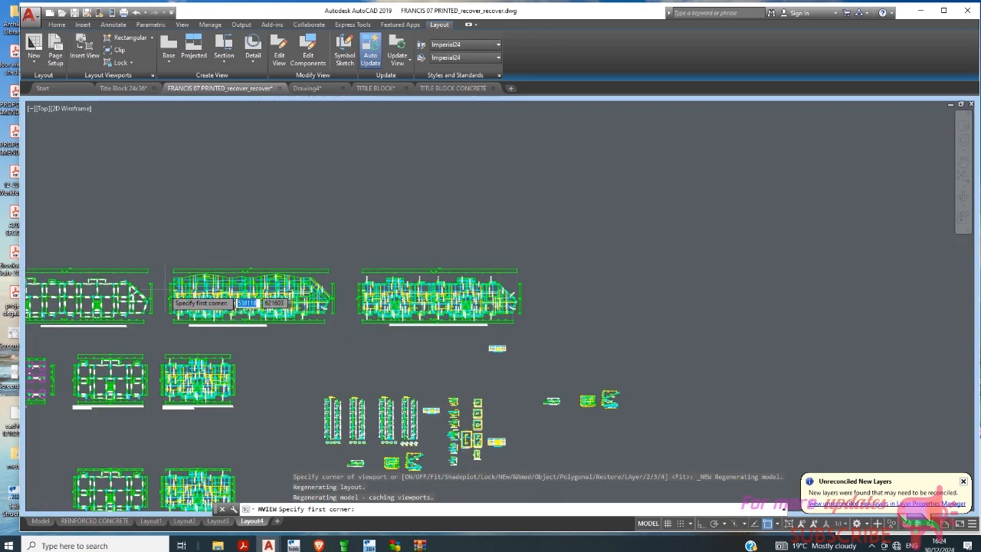
# Step: Insert a viewport of the Block A first floor slab layout at 1/8" = 1'-0" in the lower part of the sheet
pyautogui.scroll(4, 165, 291)
pyautogui.click(157, 218)
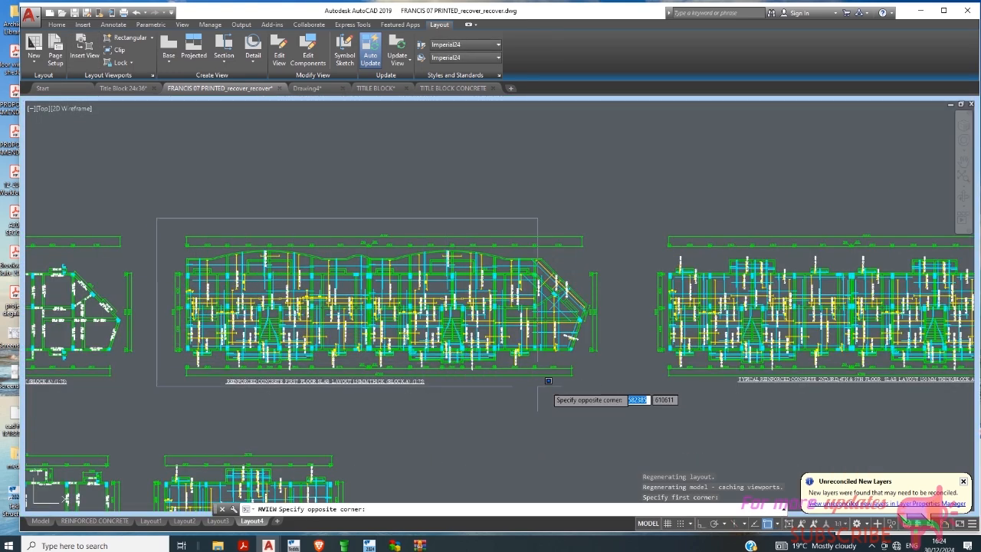
pyautogui.click(603, 392)
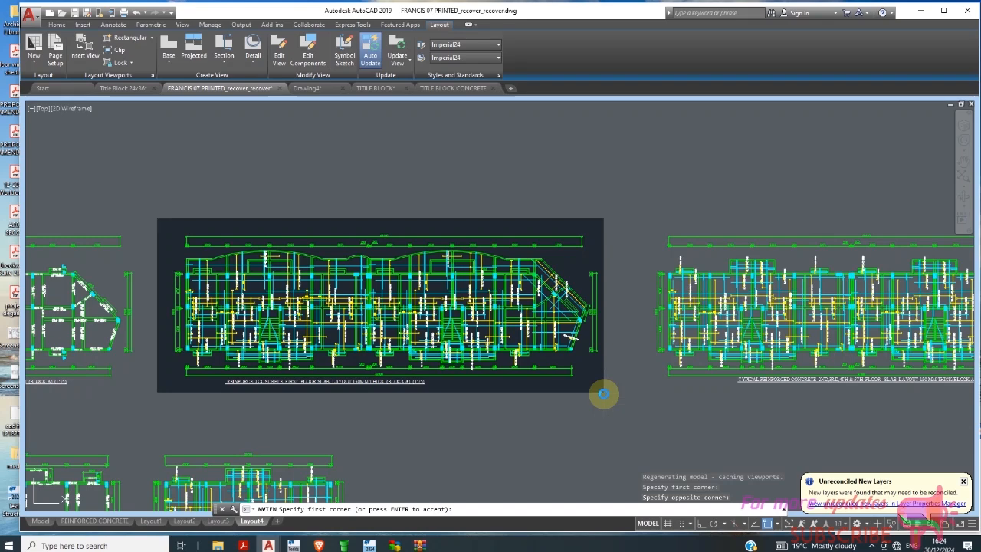
pyautogui.press('Return')
pyautogui.rightClick(488, 340)
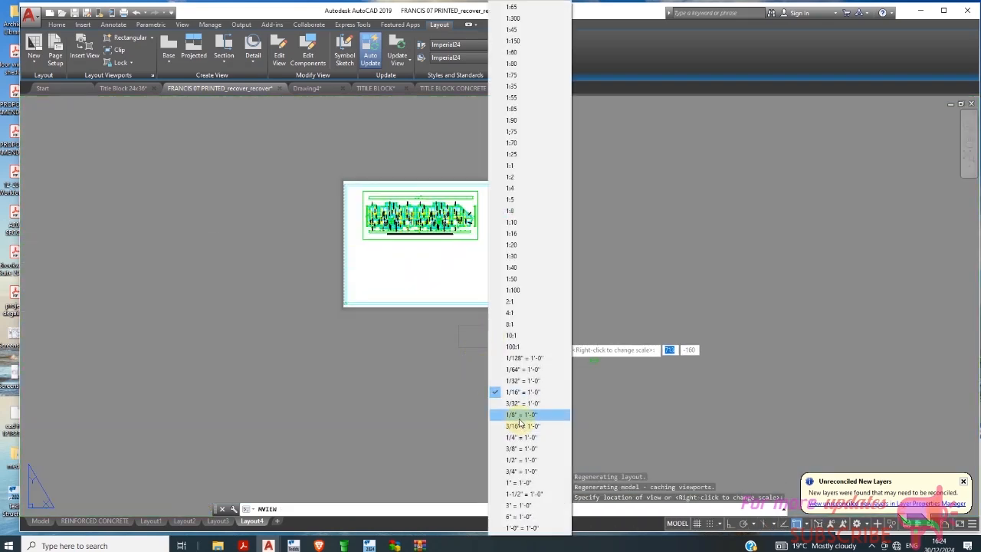
pyautogui.click(520, 414)
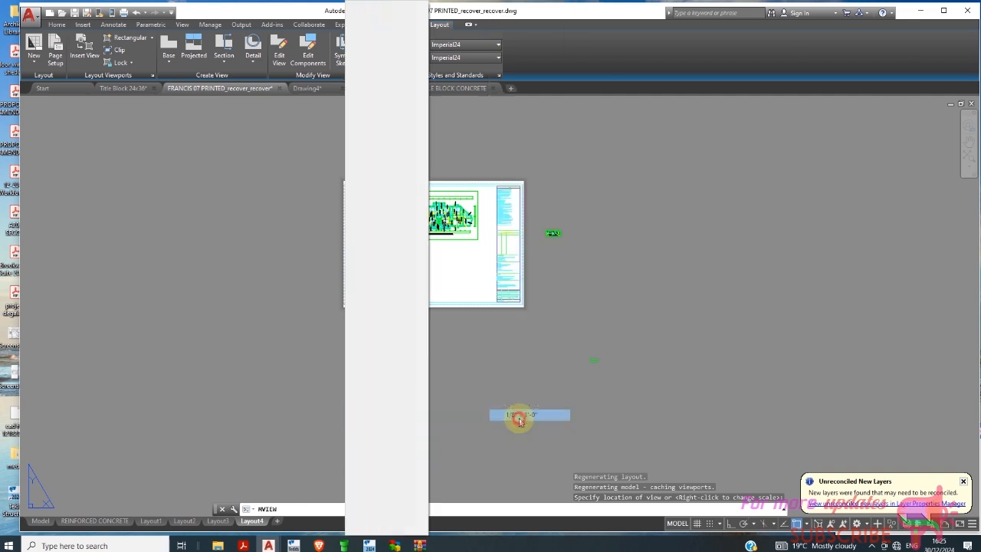
pyautogui.click(439, 288)
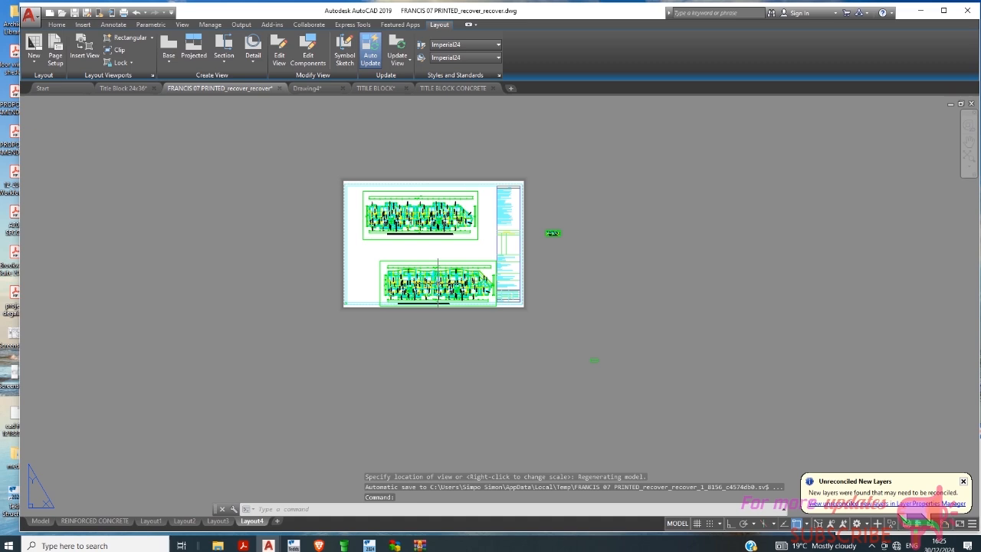
# Step: Move the first floor slab viewport by its centre grip to sit directly beneath the typical floor viewport, clear of the title block and border
pyautogui.scroll(2, 438, 283)
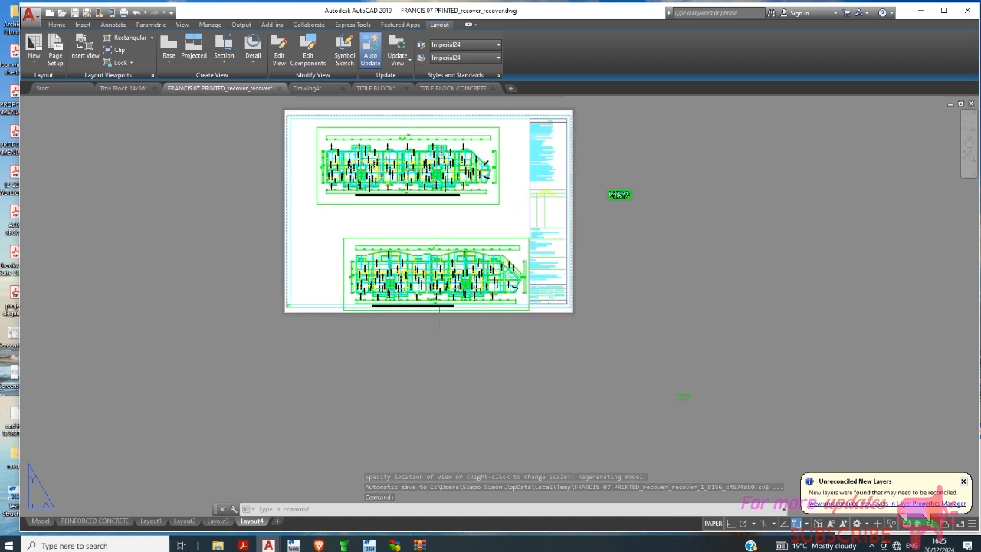
pyautogui.click(428, 283)
pyautogui.click(440, 272)
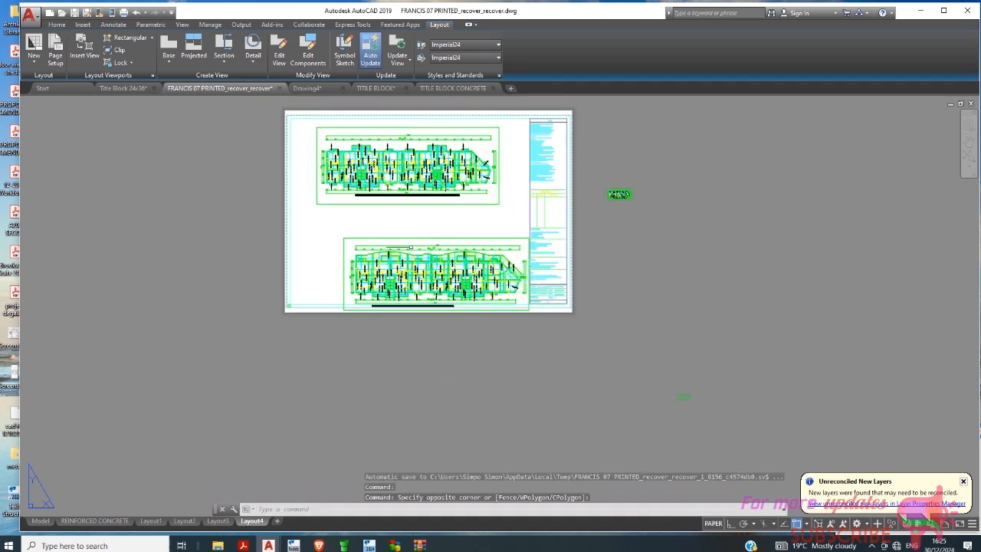
pyautogui.click(387, 236)
pyautogui.click(437, 275)
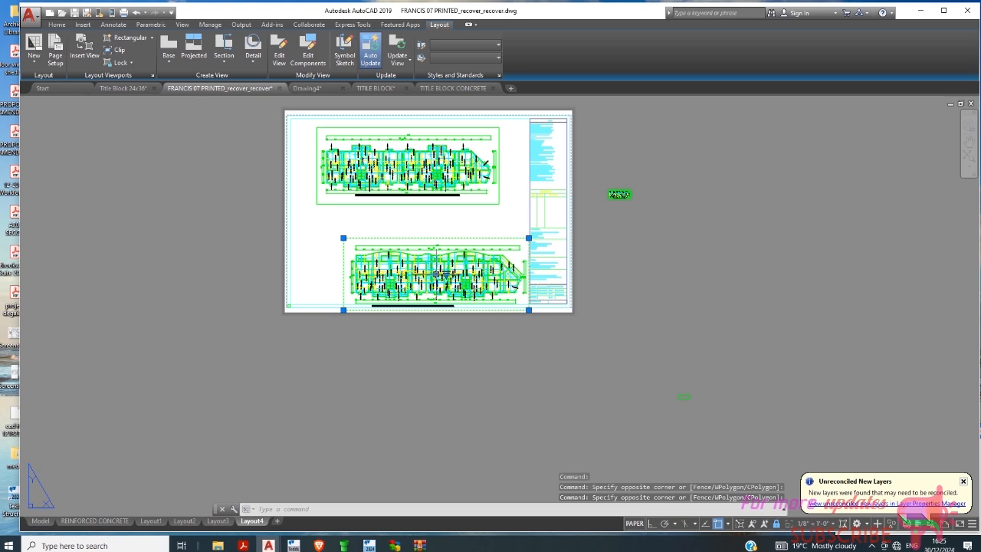
pyautogui.click(437, 274)
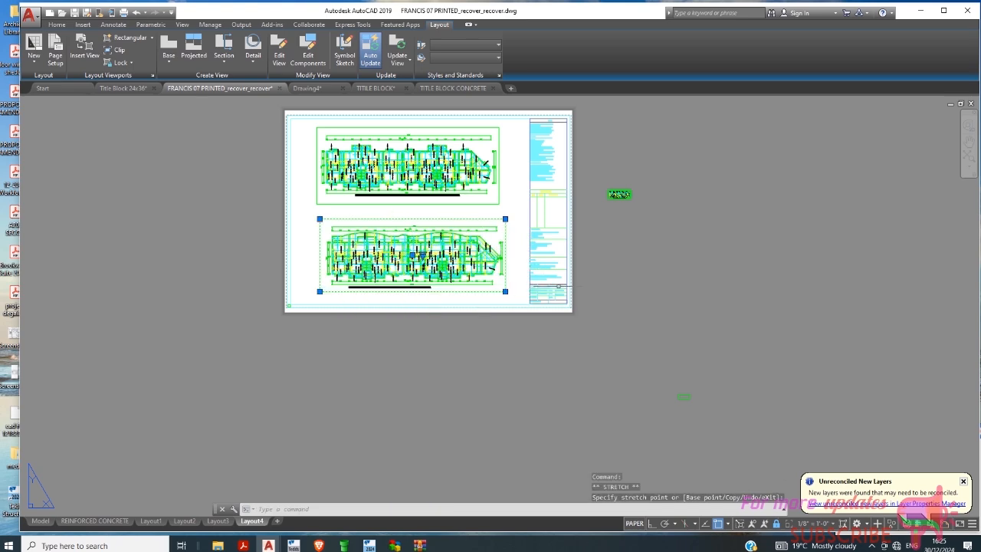
pyautogui.scroll(-2, 475, 236)
pyautogui.scroll(4, 443, 169)
pyautogui.scroll(-2, 497, 208)
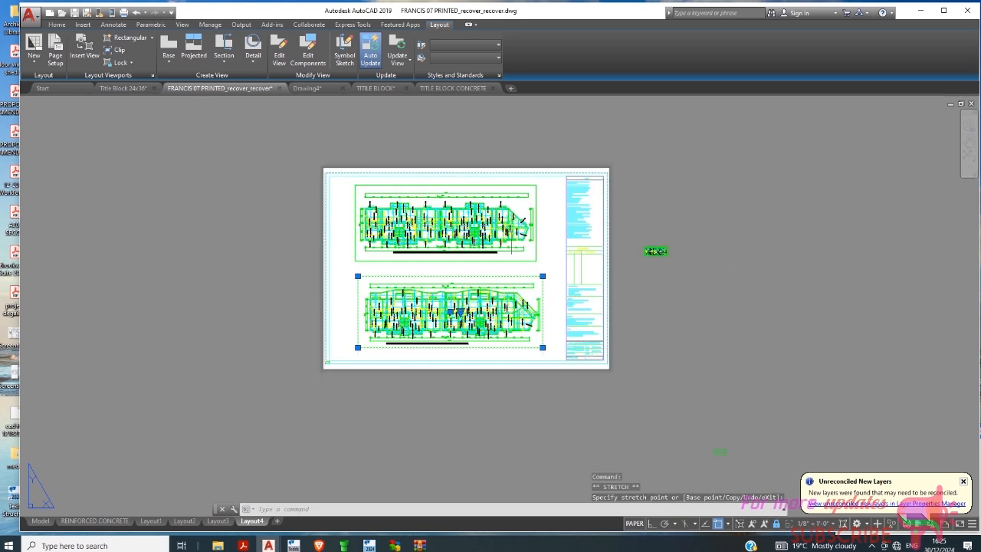
# Step: Begin plotting the layout, review the unreconciled new title block layers in the Layer Properties Manager, and close the list
pyautogui.click(29, 15)
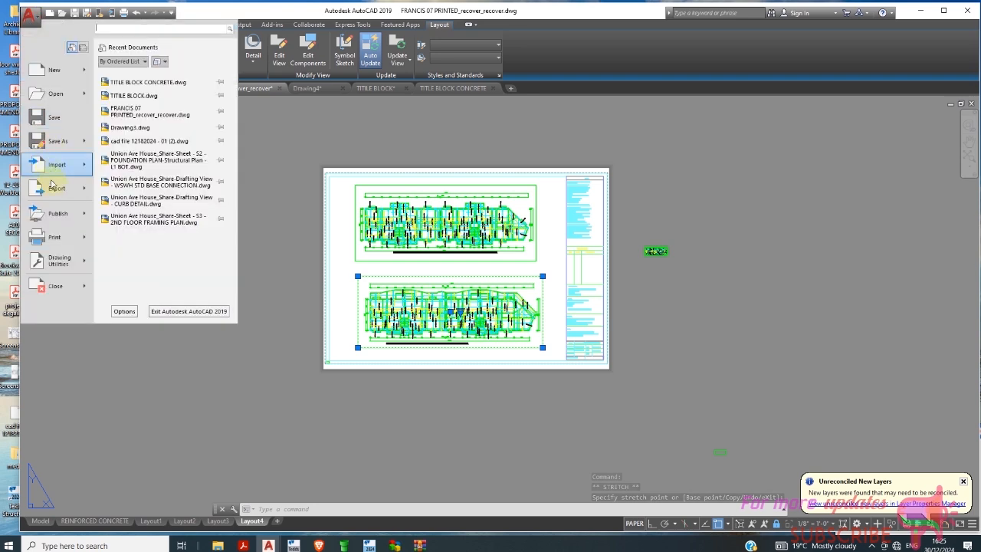
pyautogui.click(52, 239)
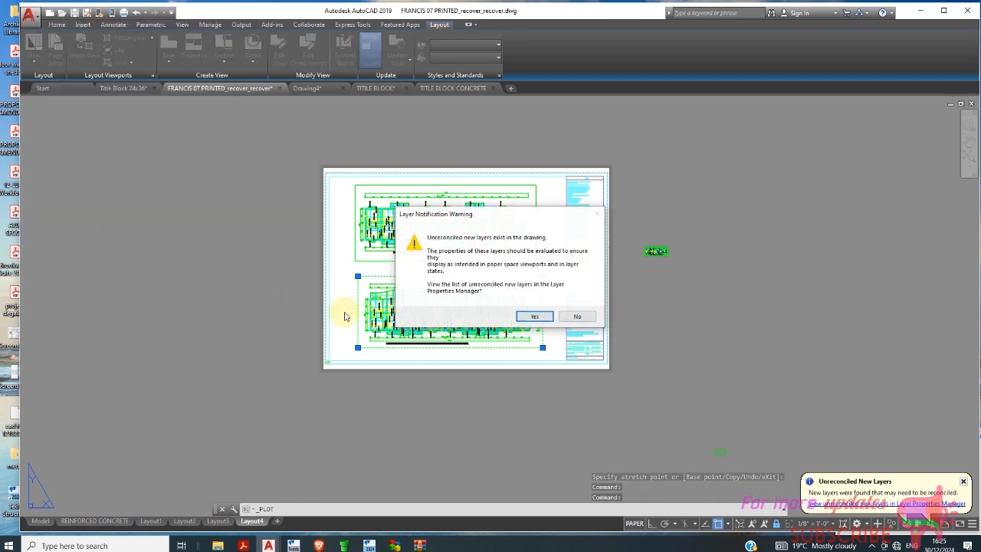
pyautogui.click(535, 317)
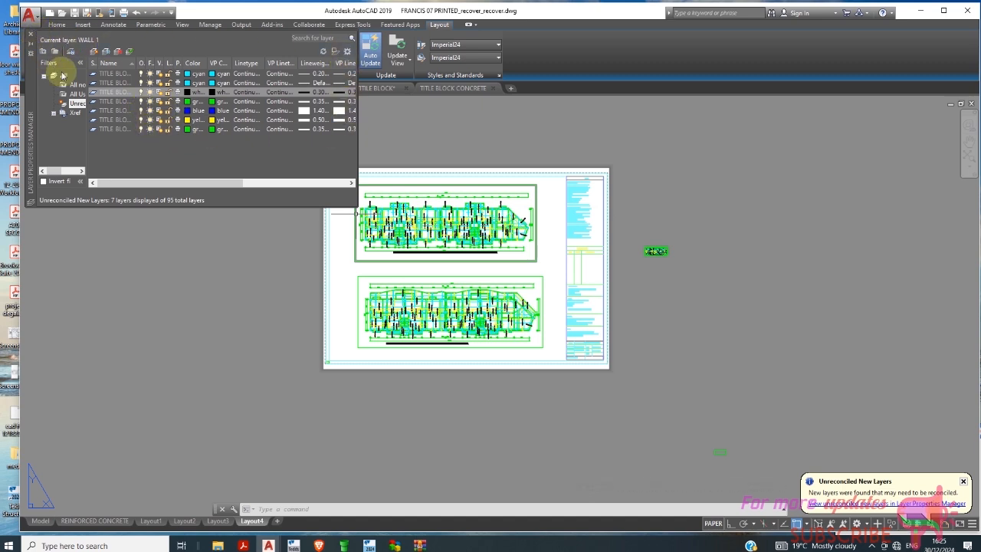
pyautogui.click(123, 94)
pyautogui.click(182, 227)
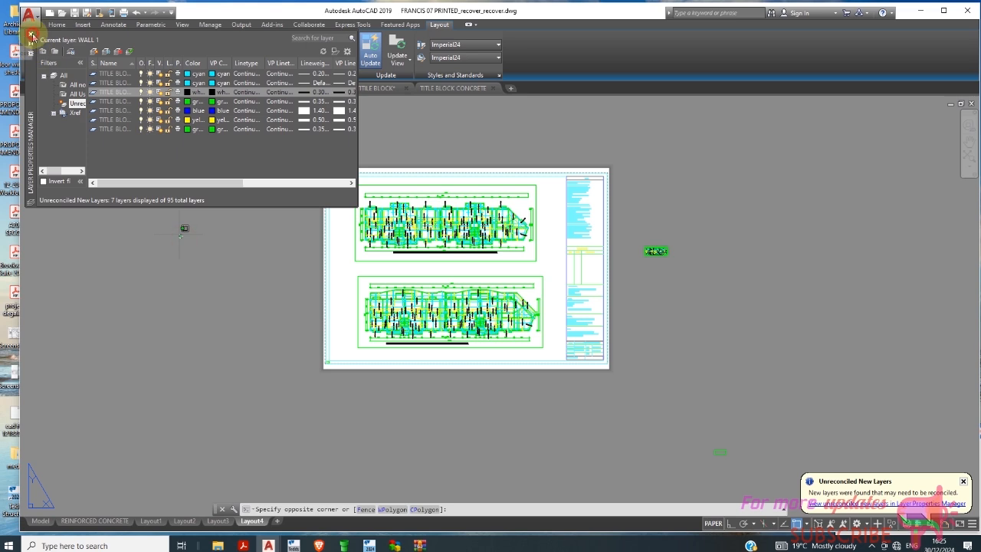
pyautogui.scroll(-2, 333, 233)
pyautogui.click(326, 232)
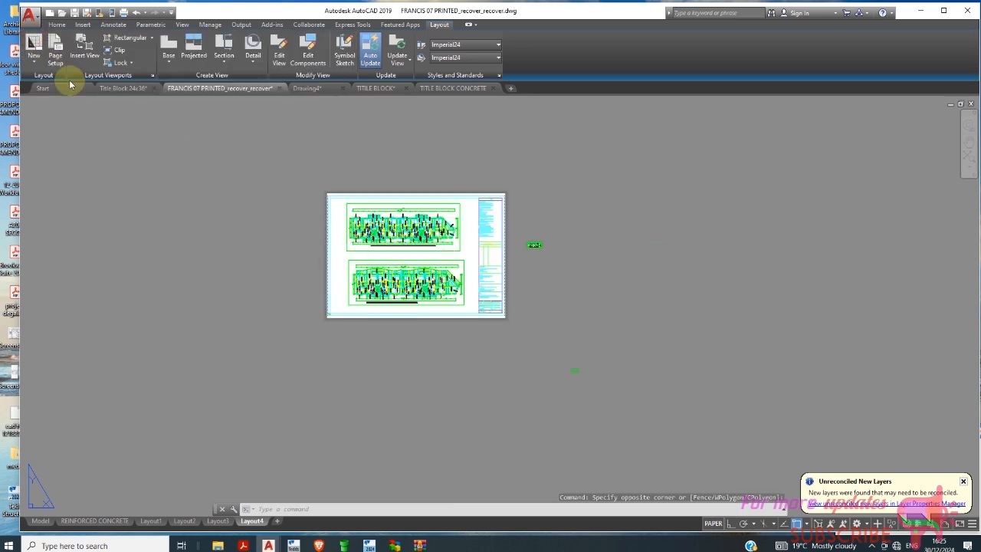
# Step: Start the Plot command for the layout with the two slab viewports
pyautogui.click(33, 23)
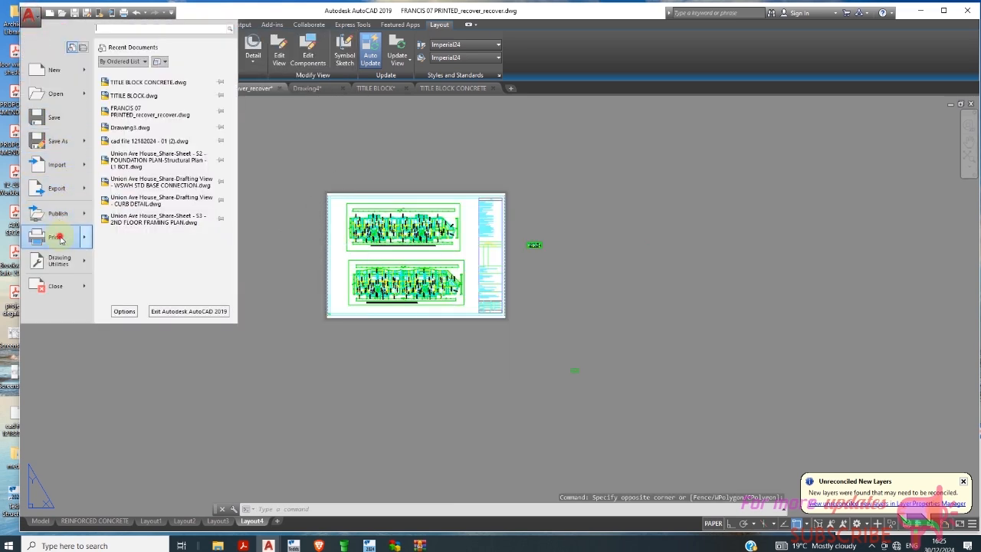
pyautogui.click(60, 235)
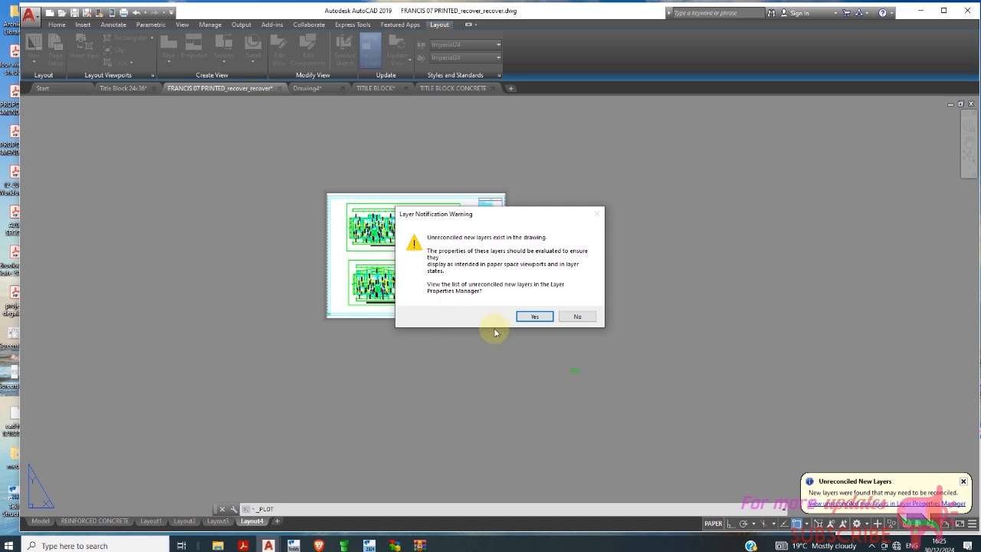
# Step: Review the unreconciled new layers, close the layer manager, and switch to the TITLE BLOCK CONCRETE drawing
pyautogui.click(524, 319)
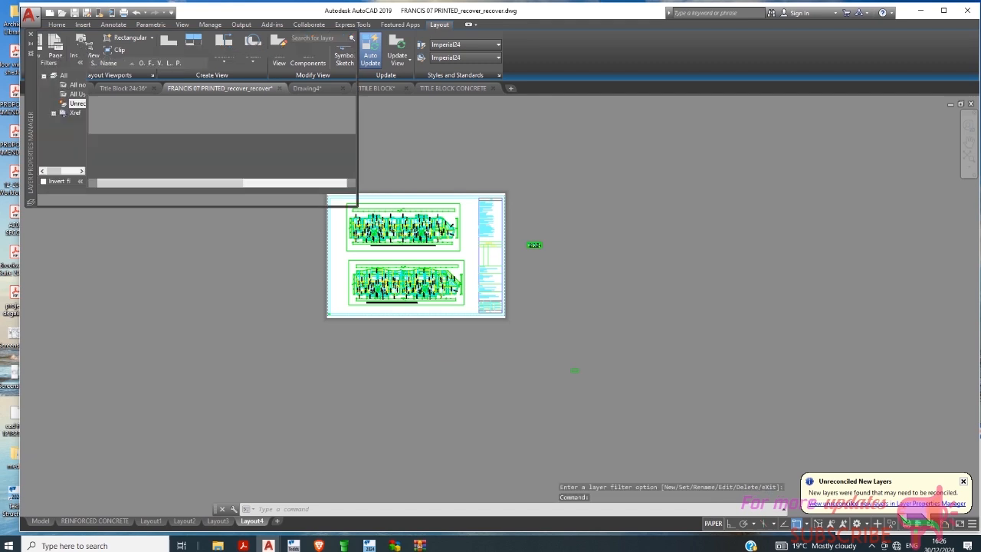
pyautogui.click(31, 33)
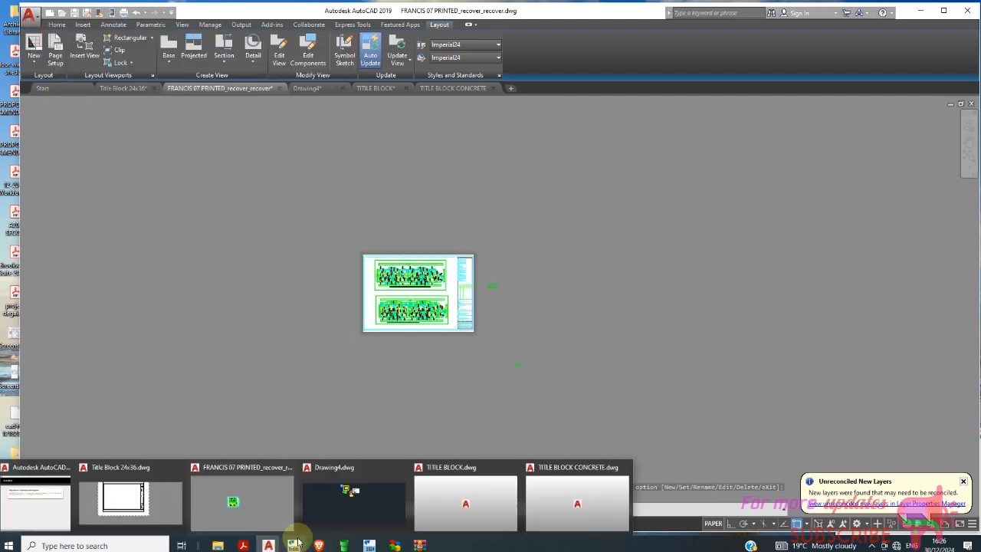
pyautogui.click(367, 509)
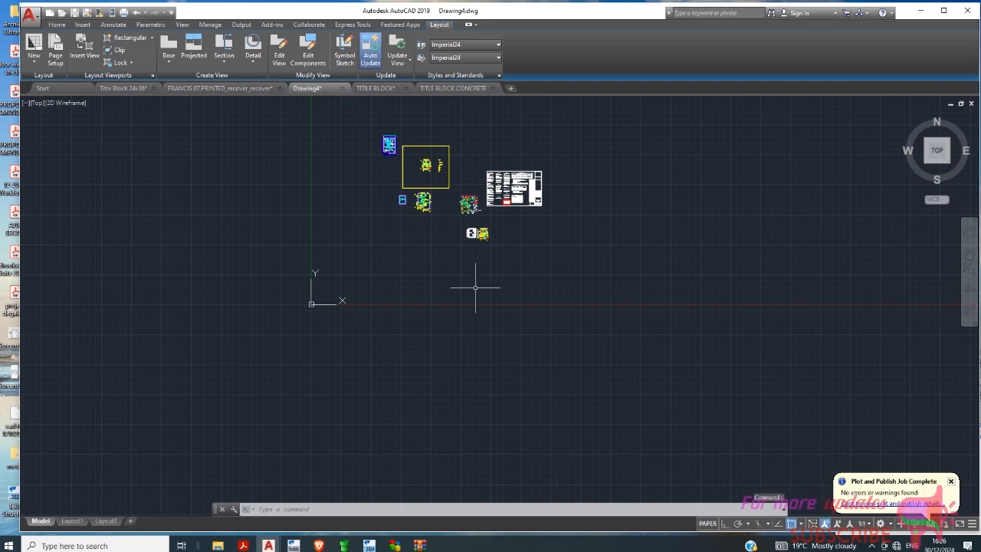
pyautogui.click(216, 86)
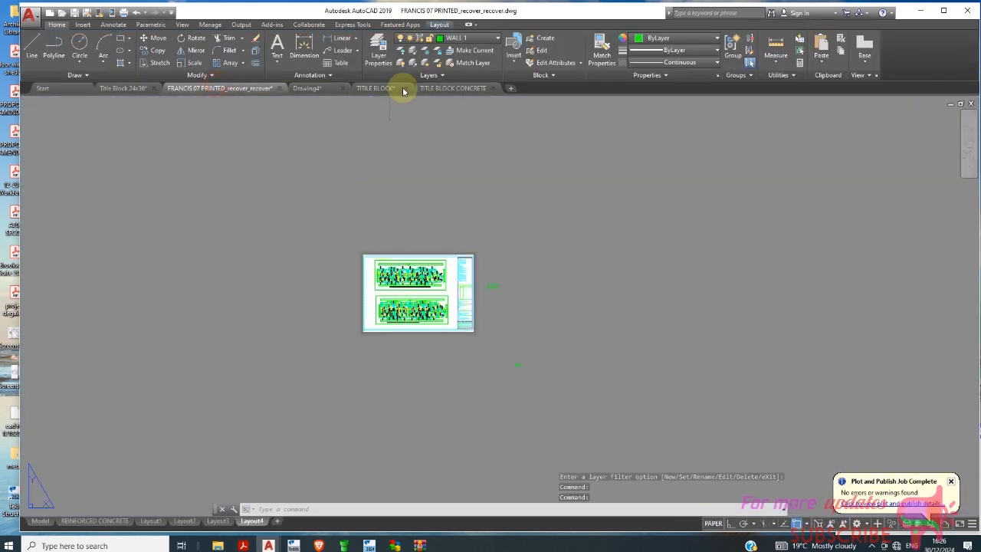
pyautogui.click(449, 87)
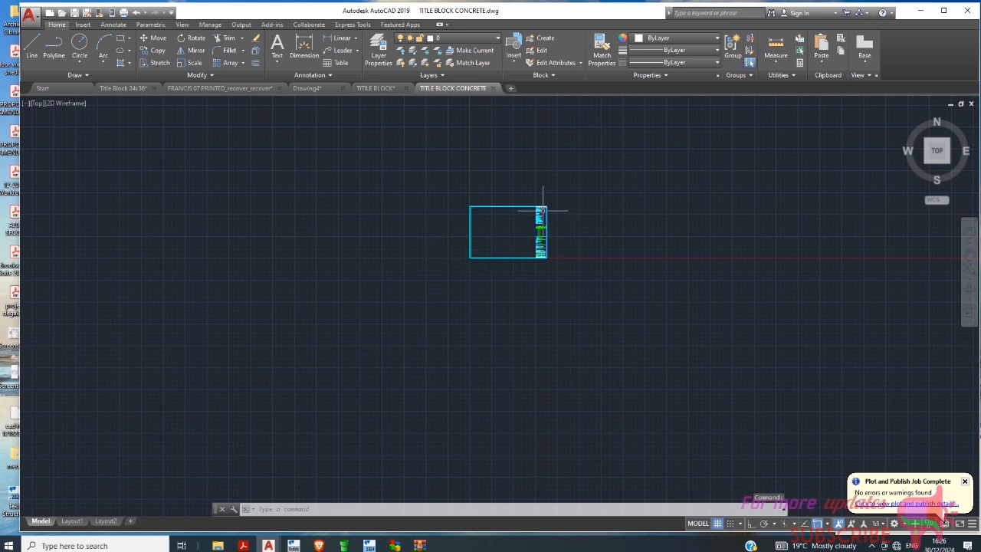
# Step: Try to delete the Arrows layer from the title block drawing
pyautogui.scroll(4, 543, 209)
pyautogui.click(587, 166)
pyautogui.click(322, 364)
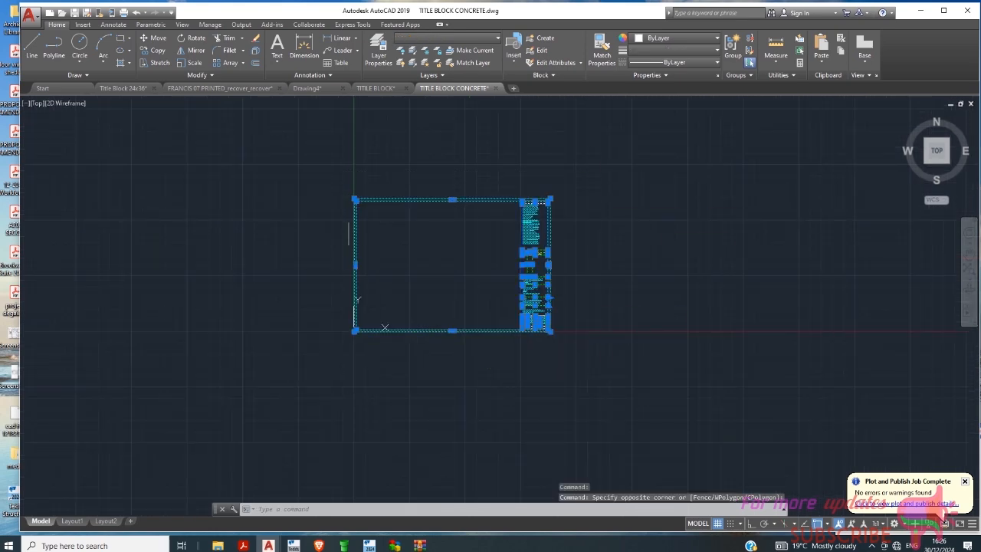
pyautogui.click(378, 52)
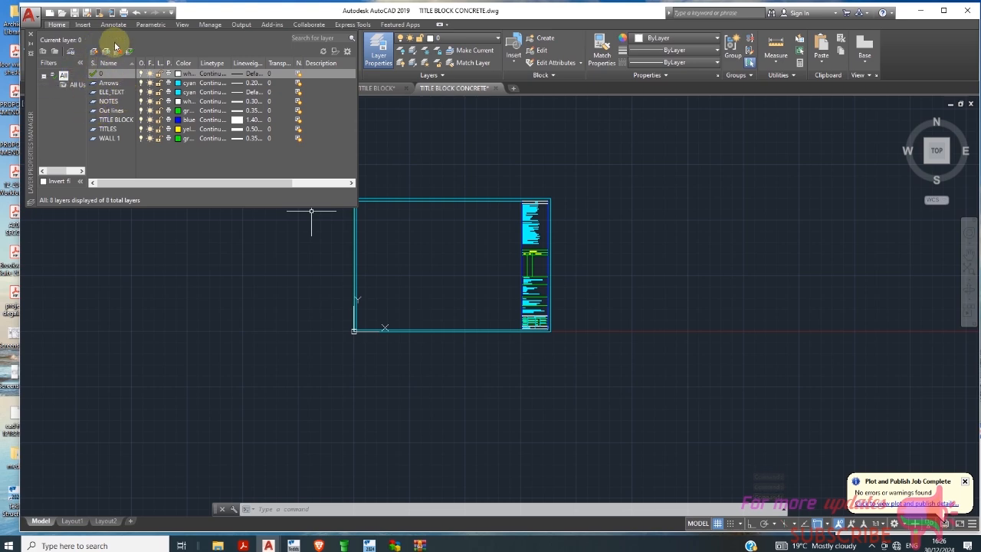
pyautogui.click(114, 83)
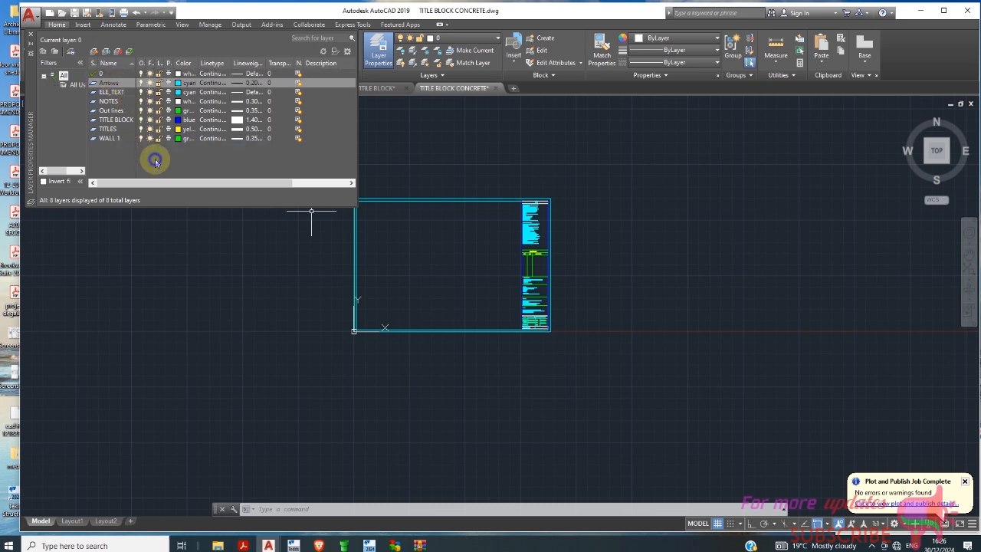
pyautogui.press('Delete')
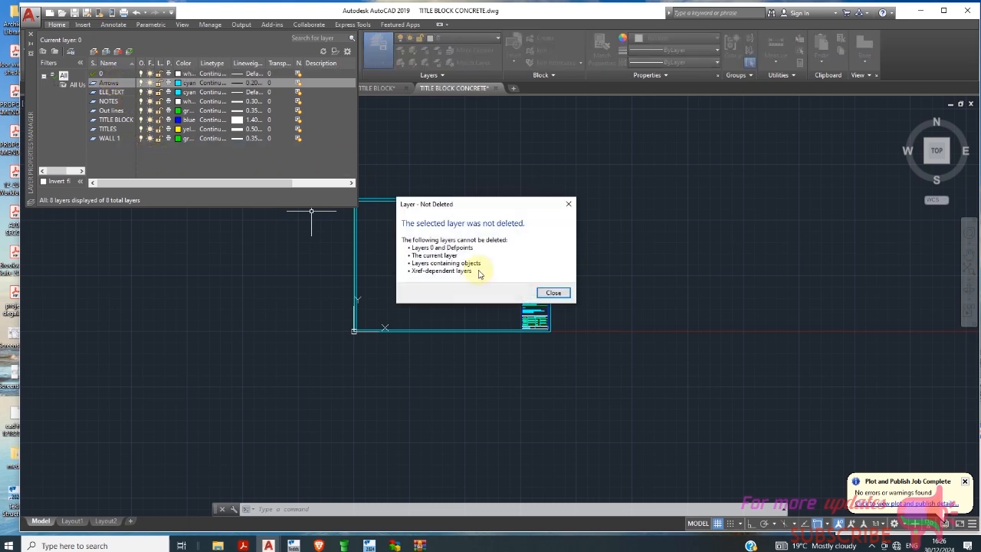
pyautogui.click(554, 293)
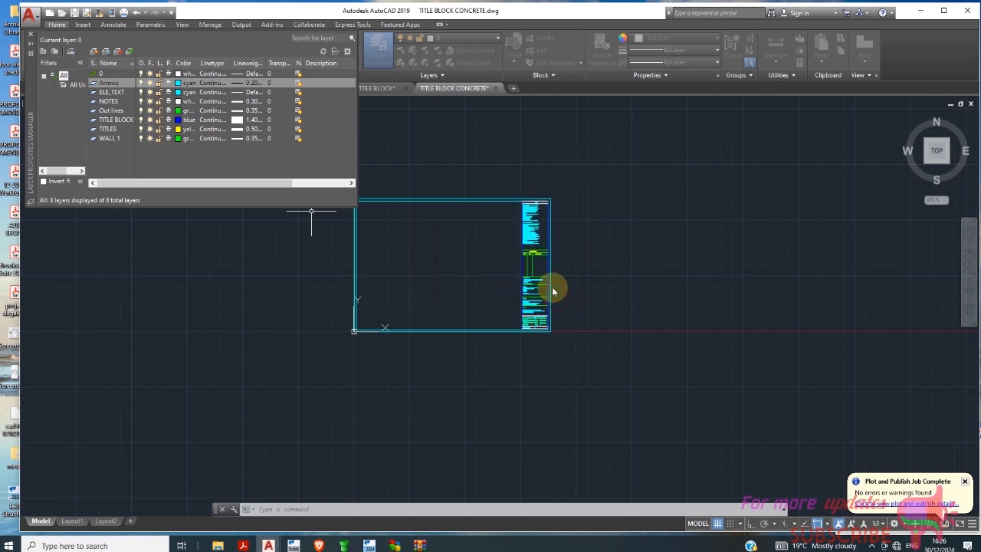
# Step: Create a new layer based on the TITLE BLOCK layer, keeping the default name, and close the layer manager
pyautogui.rightClick(337, 124)
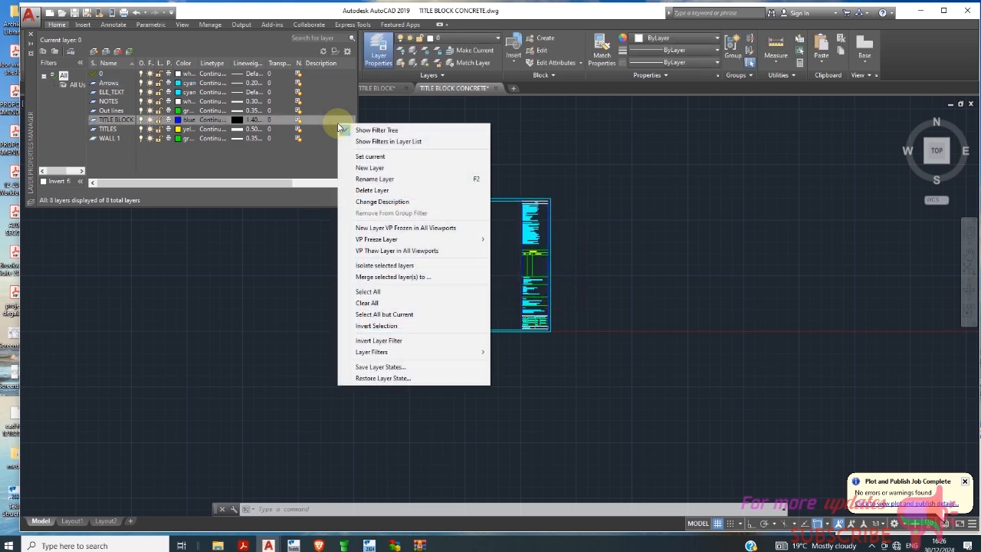
pyautogui.click(378, 168)
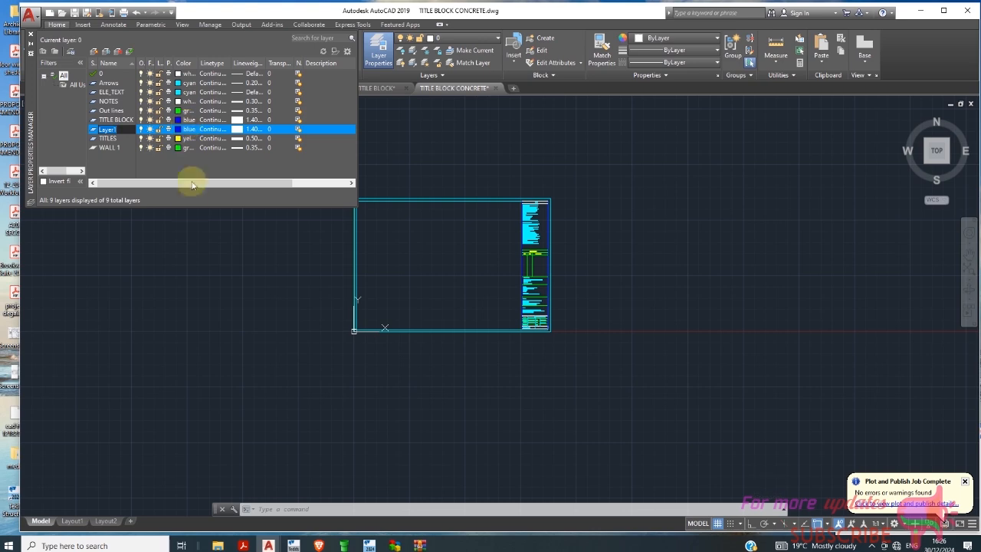
pyautogui.doubleClick(110, 147)
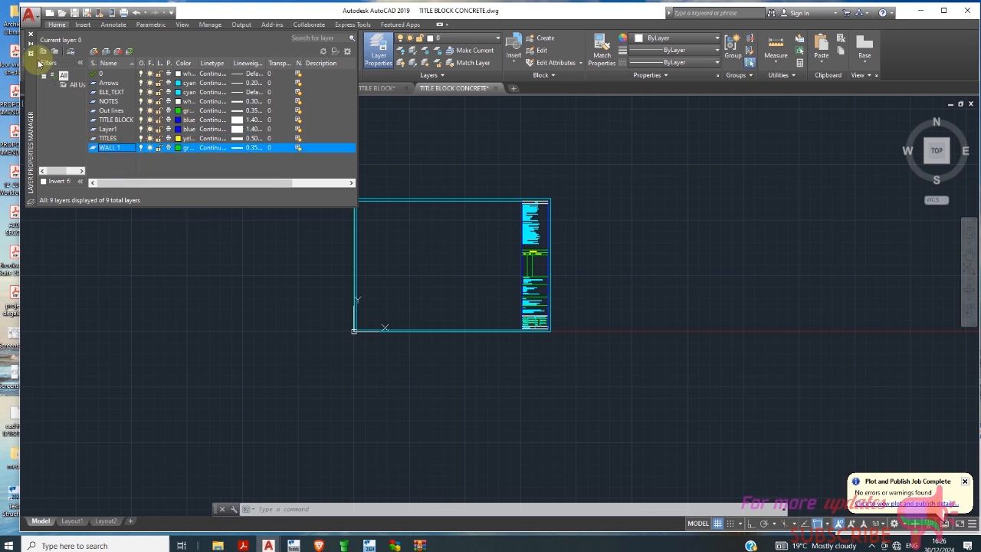
pyautogui.click(31, 34)
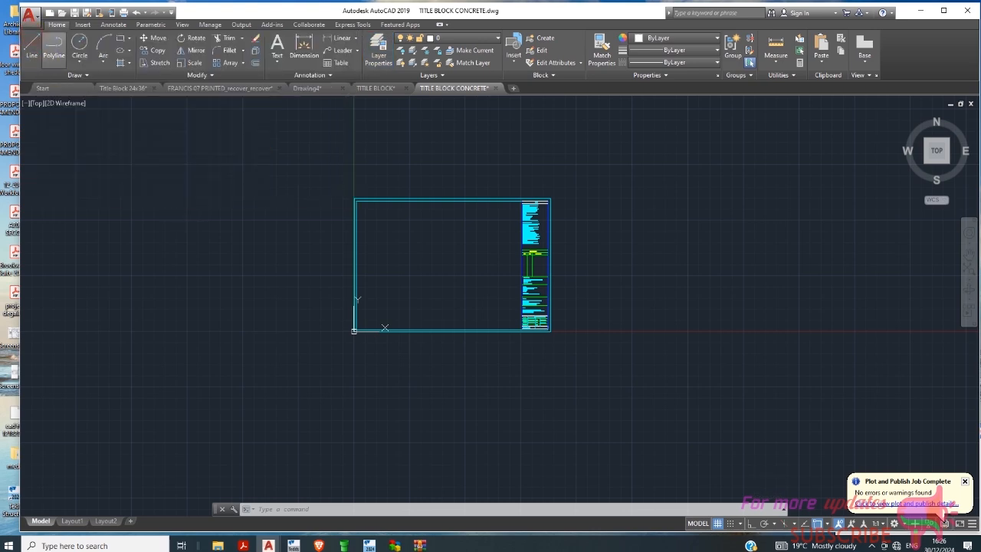
# Step: Move all of the title block's frame lines and text onto the TITLE BLOCK layer
pyautogui.click(483, 160)
pyautogui.click(277, 311)
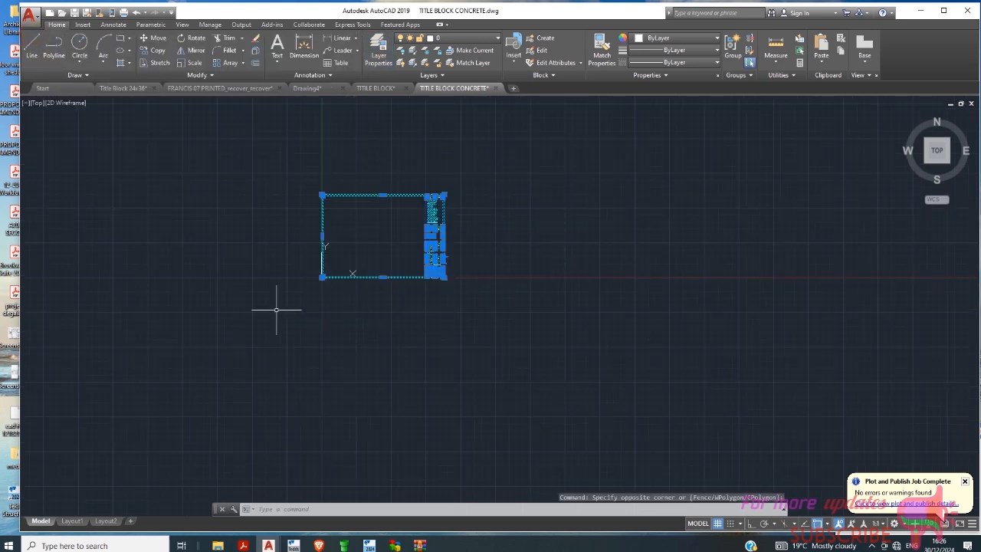
pyautogui.click(465, 39)
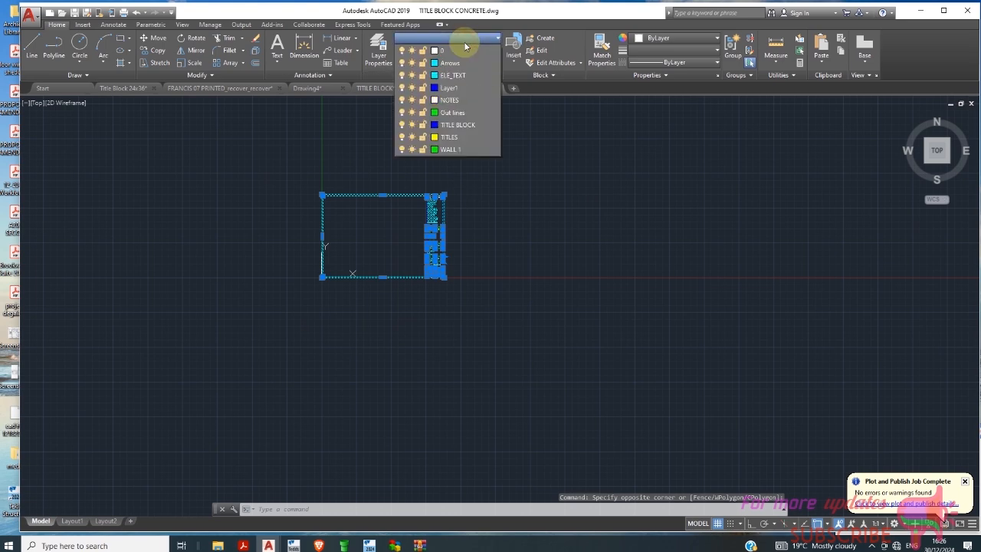
pyautogui.click(471, 126)
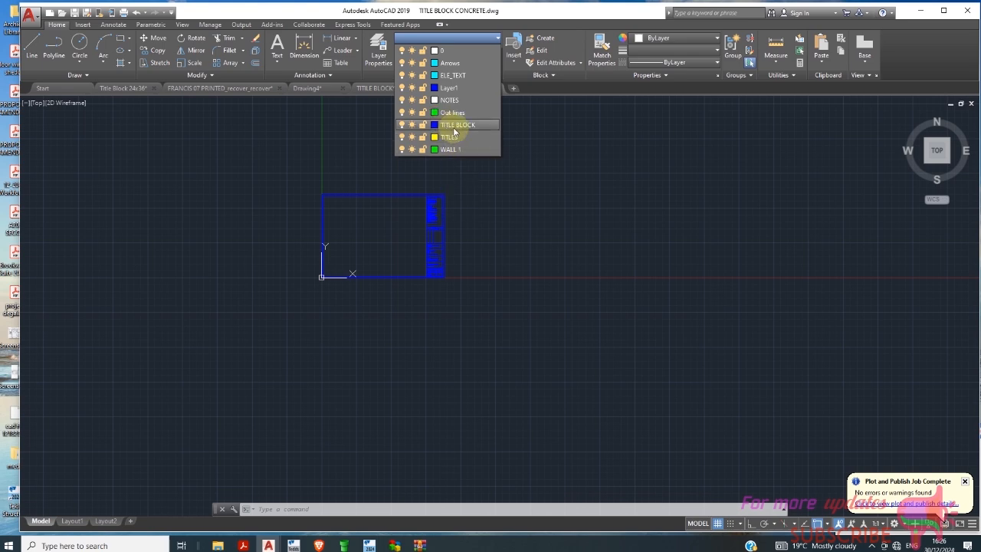
pyautogui.click(456, 125)
pyautogui.click(437, 225)
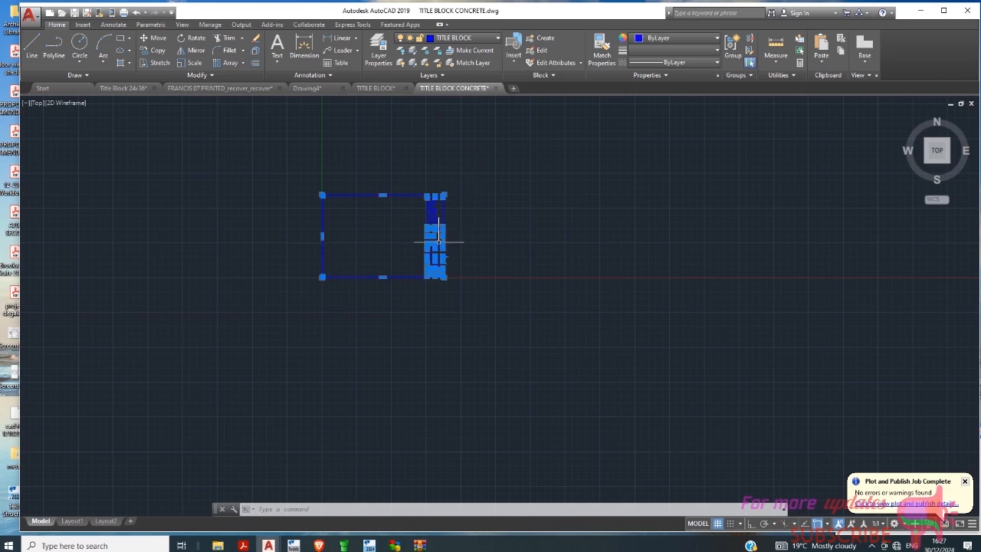
pyautogui.scroll(5, 433, 228)
pyautogui.press('Escape')
pyautogui.scroll(5, 433, 211)
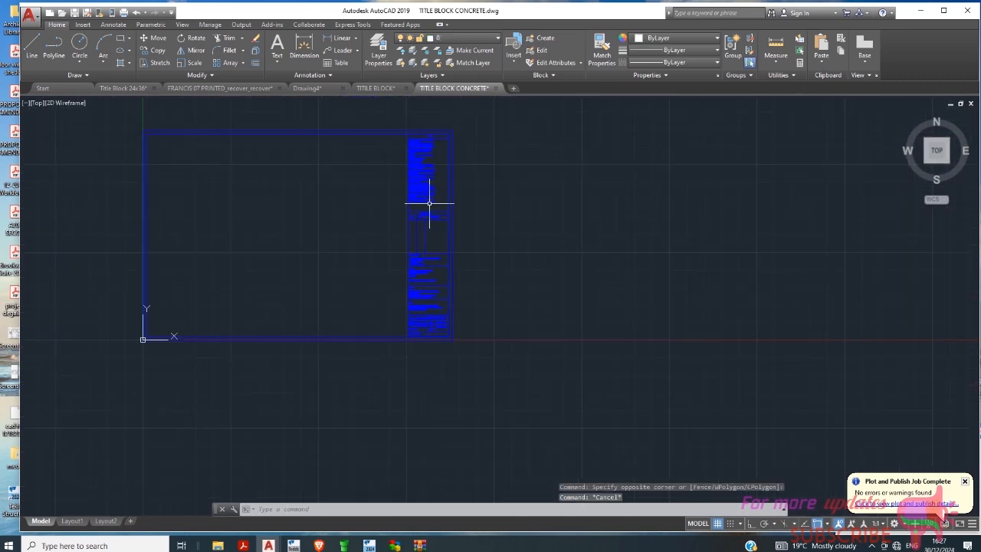
pyautogui.scroll(-10, 436, 199)
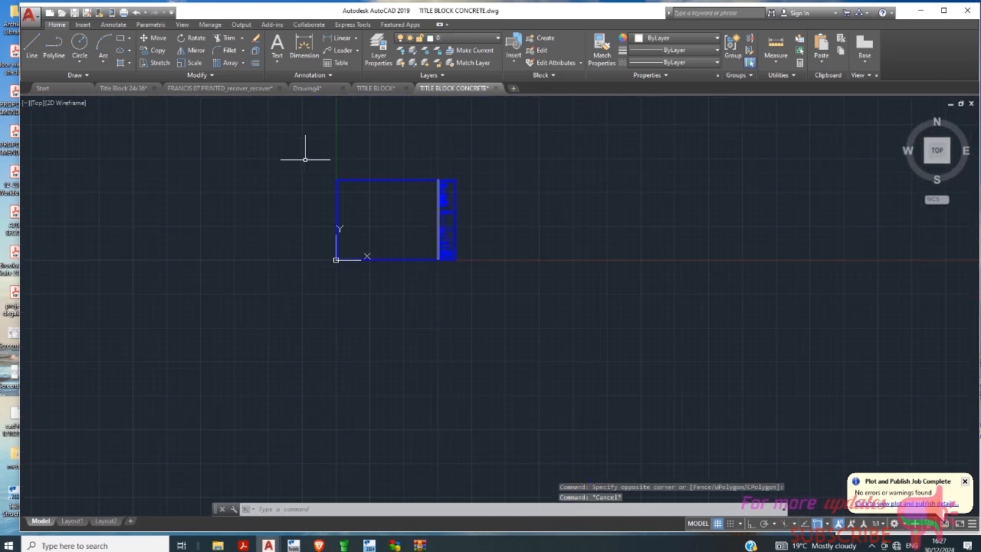
# Step: Save the drawing to the Desktop as TITLE BLOCK CONCRETE.dwg in AutoCAD 2018 format, replacing the existing file
pyautogui.click(29, 15)
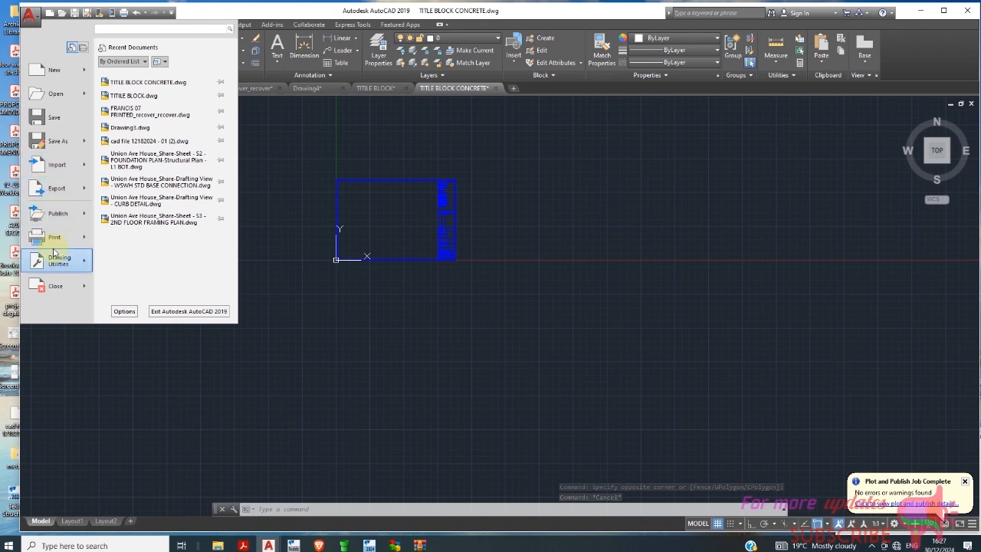
pyautogui.click(29, 15)
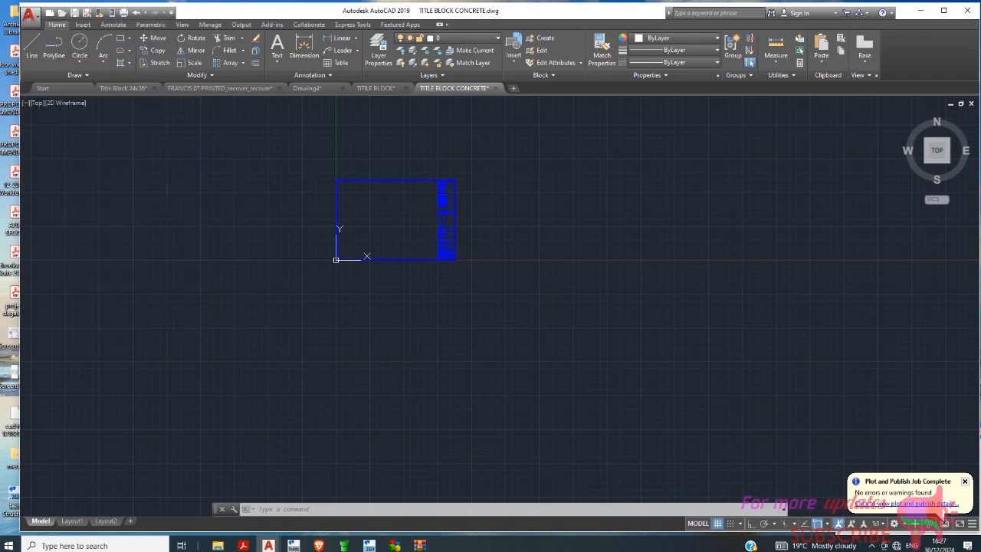
pyautogui.hotkey('ctrl', 'shift', 's')
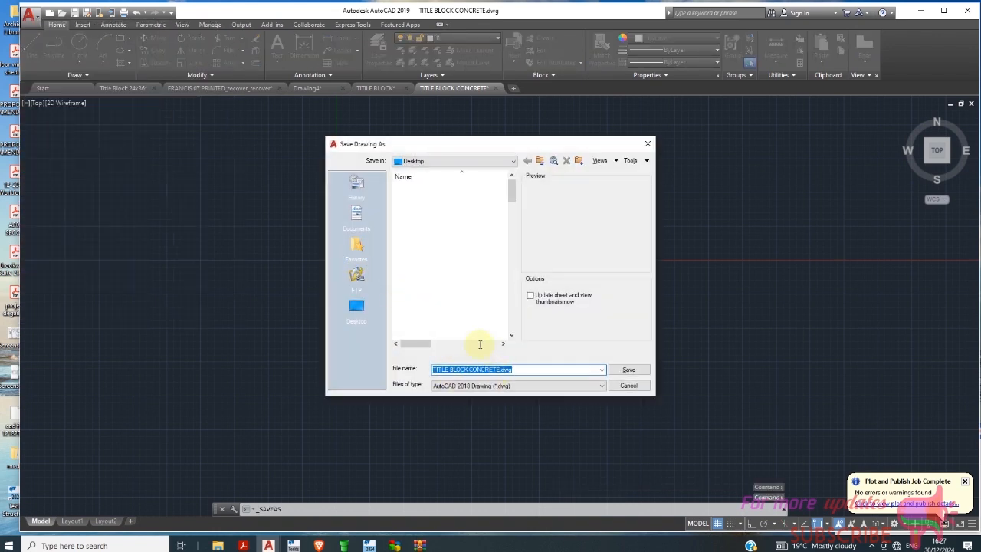
pyautogui.click(627, 371)
pyautogui.click(489, 299)
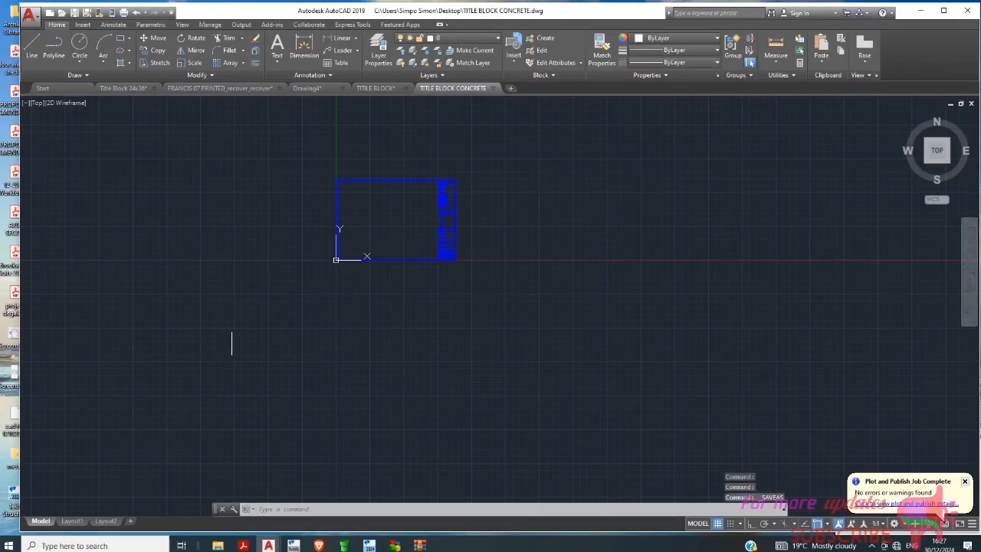
# Step: Return to the FRANCIS 07 PRINTED_recover_recover drawing and open its list of external references with XREF
pyautogui.click(193, 86)
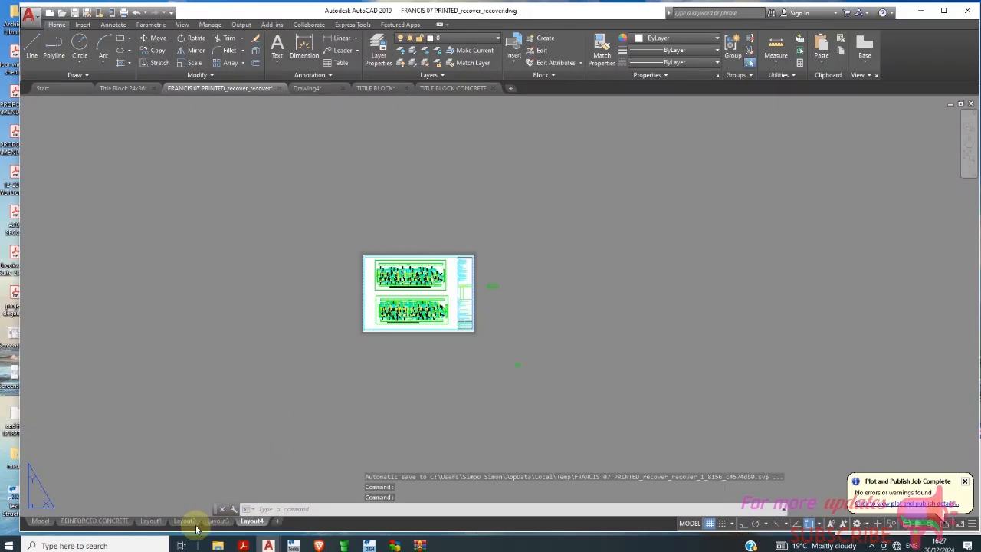
pyautogui.scroll(4, 459, 338)
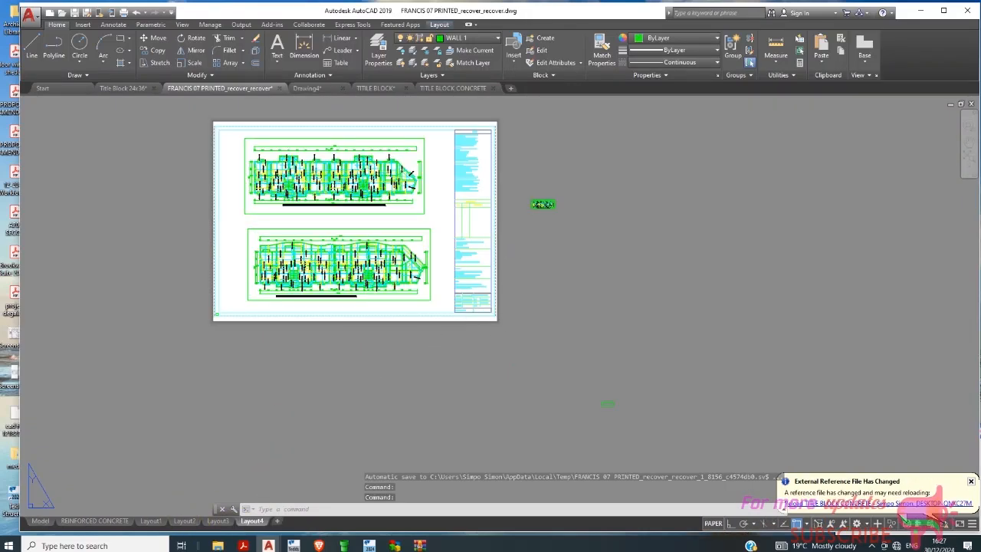
pyautogui.click(502, 277)
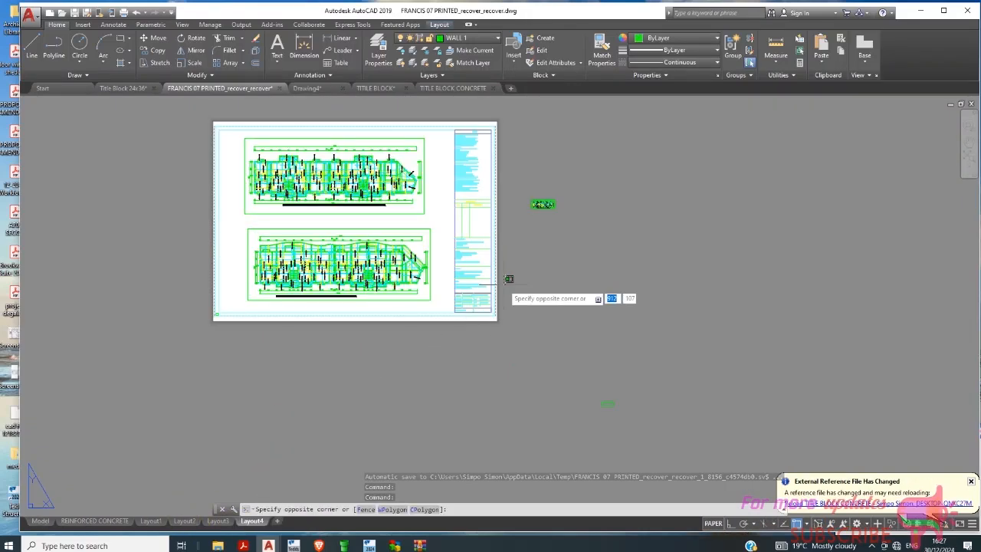
pyautogui.rightClick(508, 278)
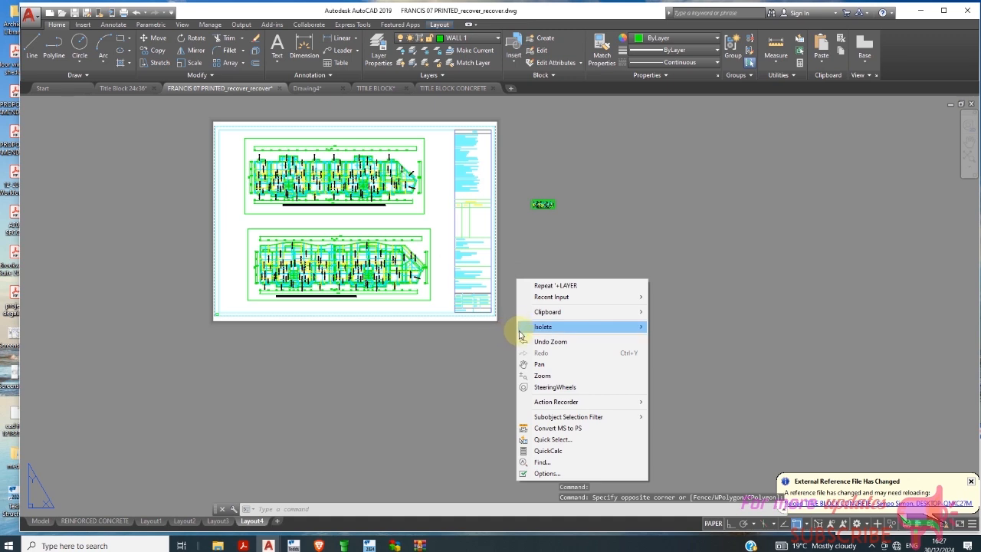
pyautogui.click(511, 249)
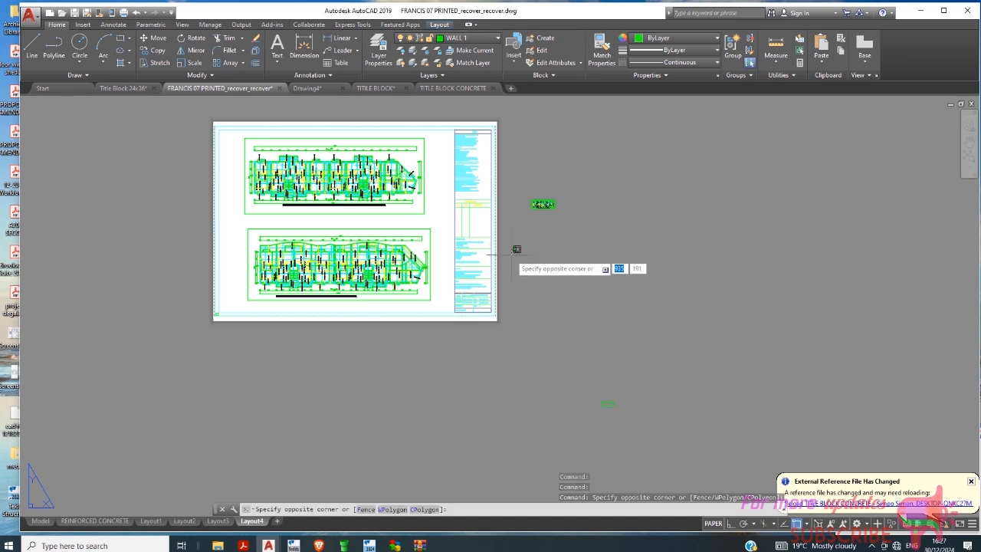
pyautogui.press('Escape')
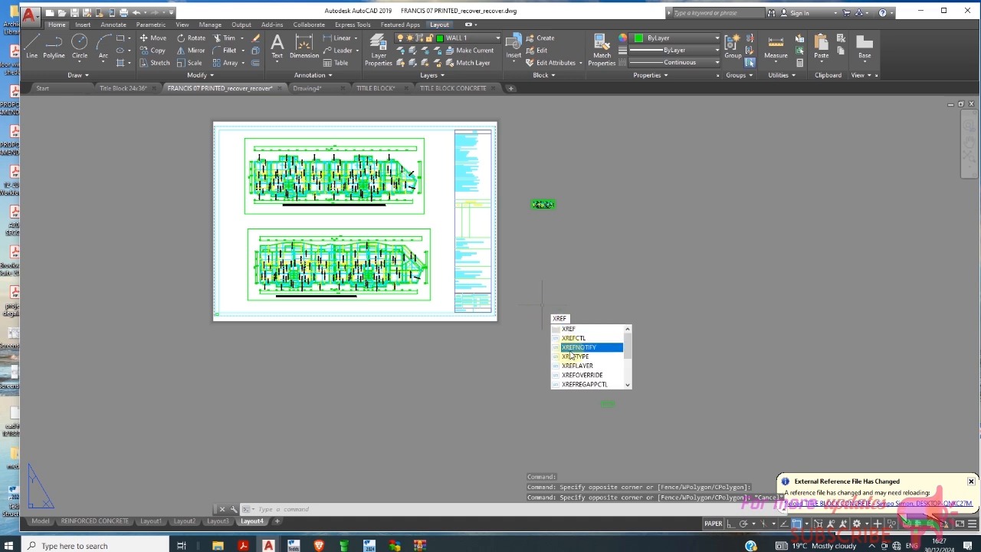
pyautogui.click(576, 330)
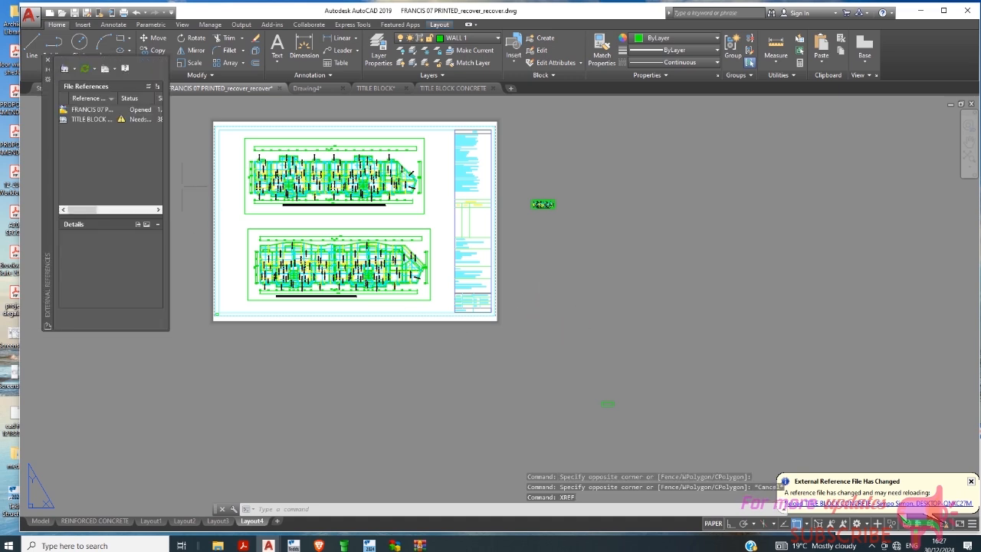
# Step: Try to detach the TITLE BLOCK CONCRETE external reference from the drawing
pyautogui.click(114, 119)
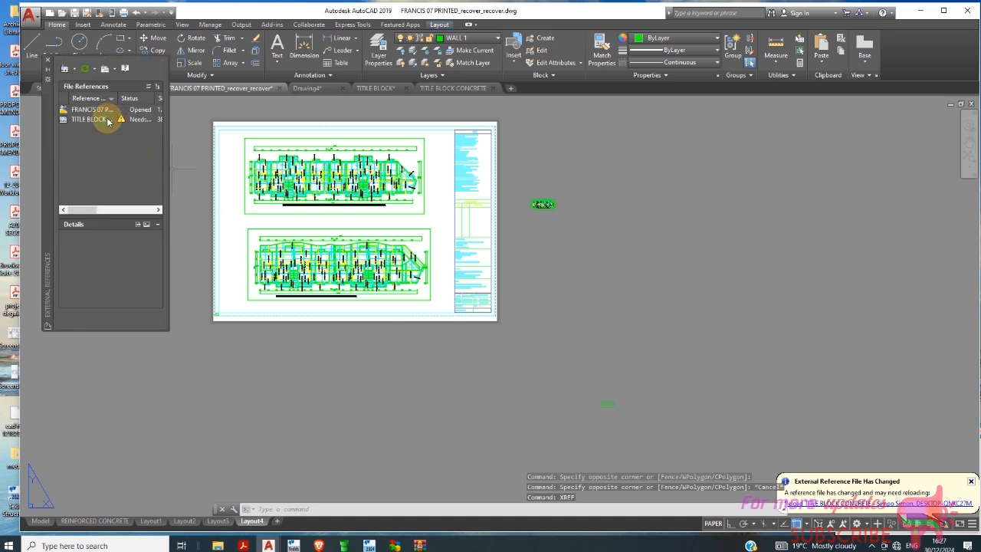
pyautogui.click(94, 121)
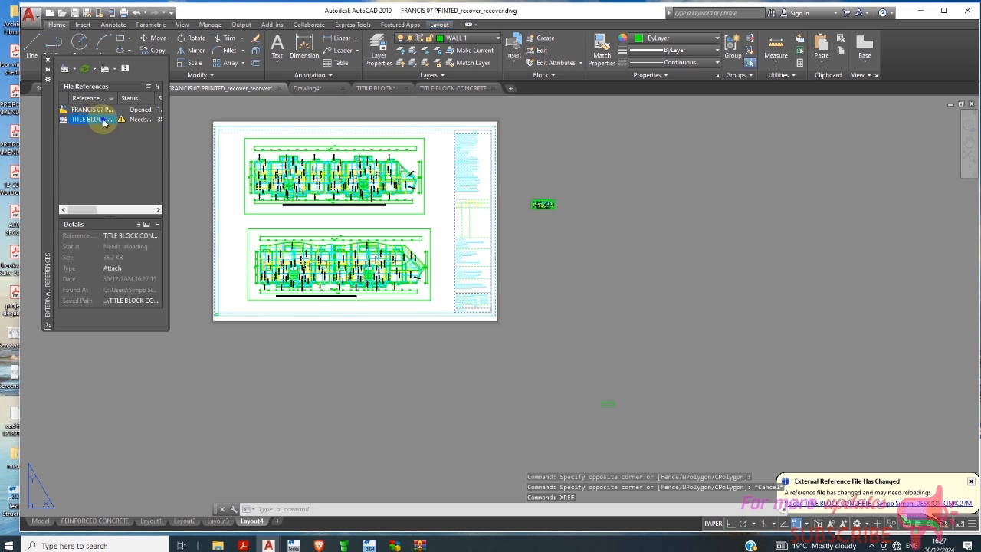
pyautogui.rightClick(102, 120)
pyautogui.click(125, 175)
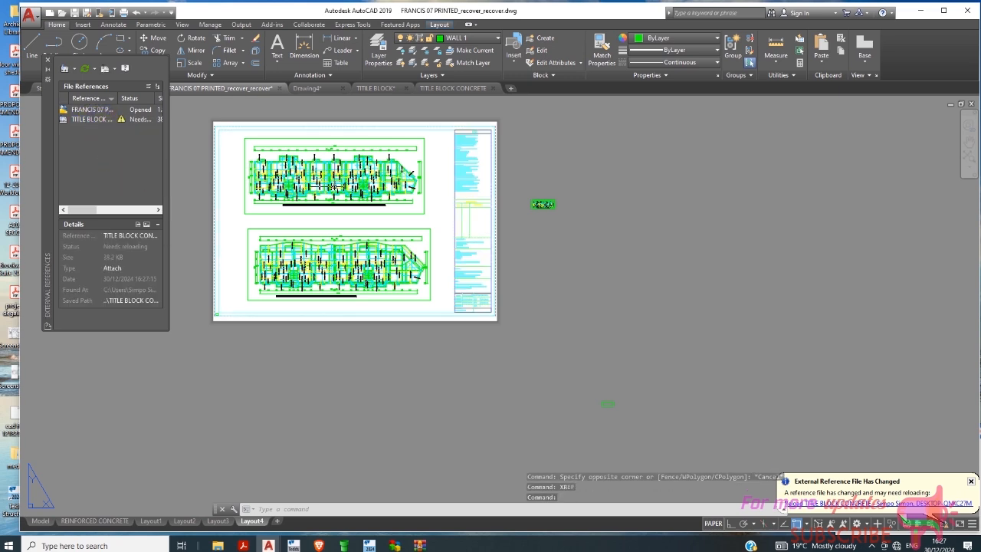
pyautogui.scroll(-2, 539, 234)
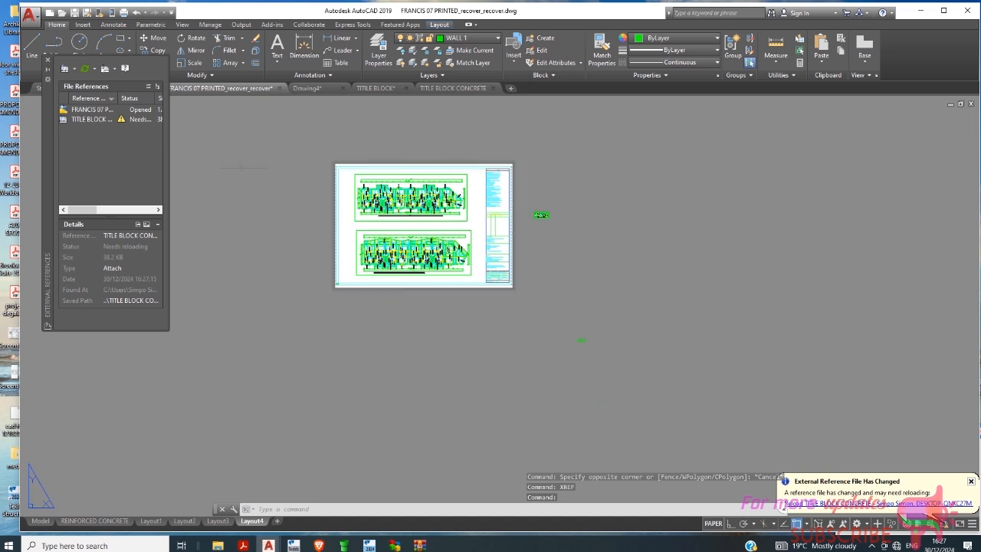
pyautogui.press('Escape')
pyautogui.rightClick(121, 122)
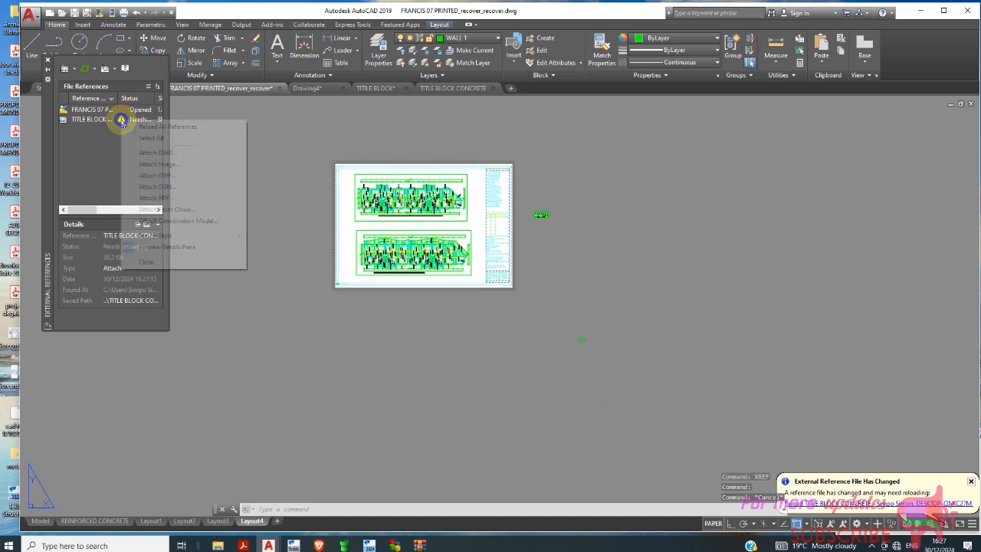
pyautogui.click(103, 123)
pyautogui.rightClick(103, 123)
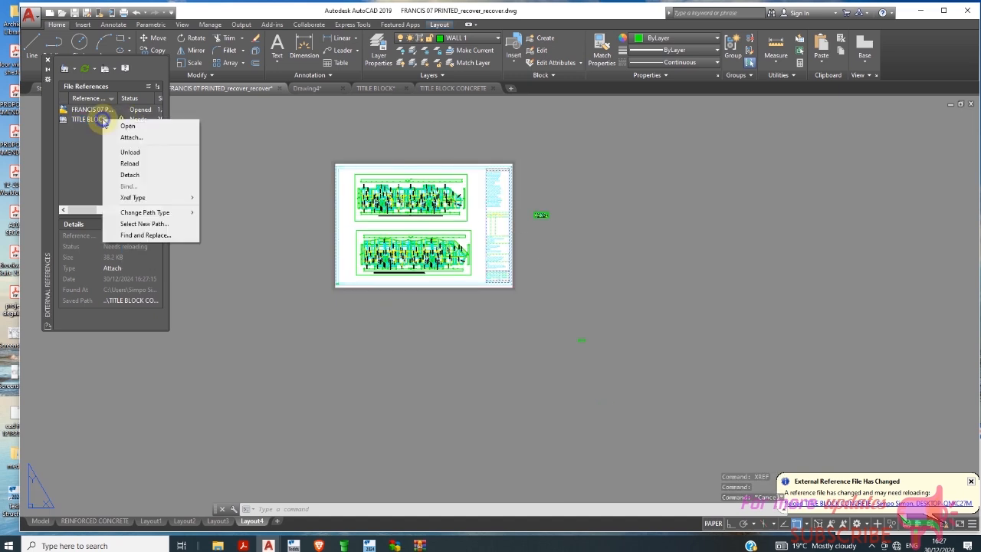
pyautogui.click(136, 176)
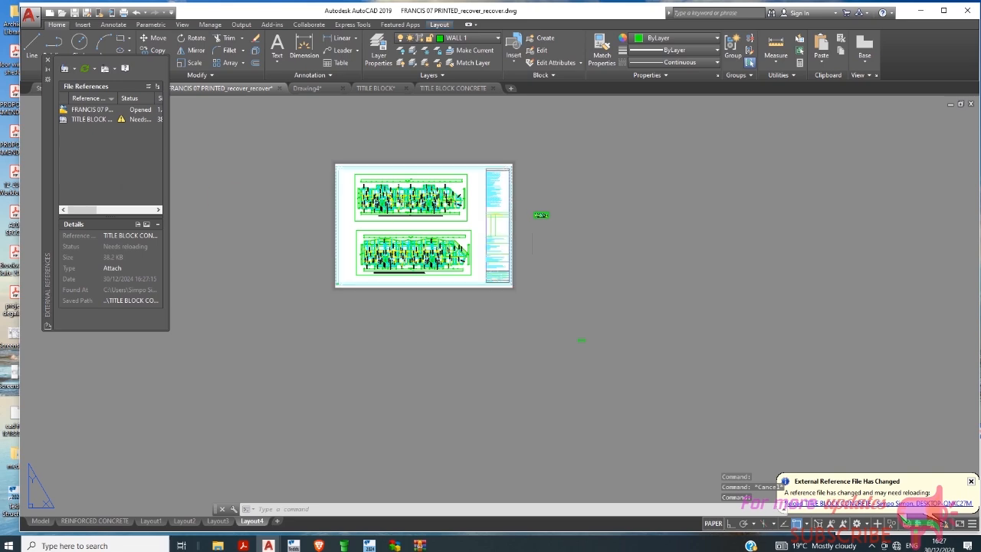
# Step: Delete the title block reference from the layout sheet and detach TITLE BLOCK CONCRETE from the drawing's external references
pyautogui.scroll(2, 515, 246)
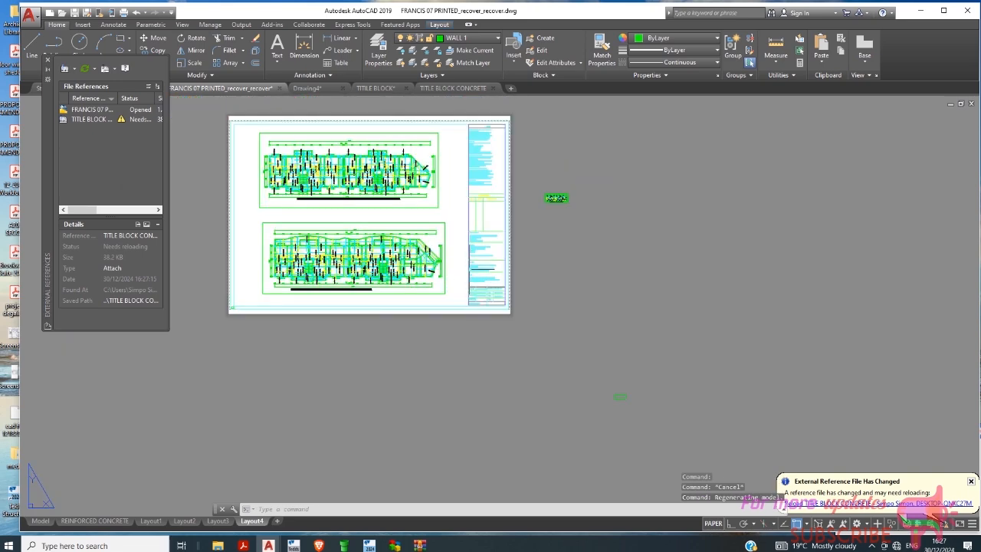
pyautogui.click(496, 218)
pyautogui.scroll(3, 500, 219)
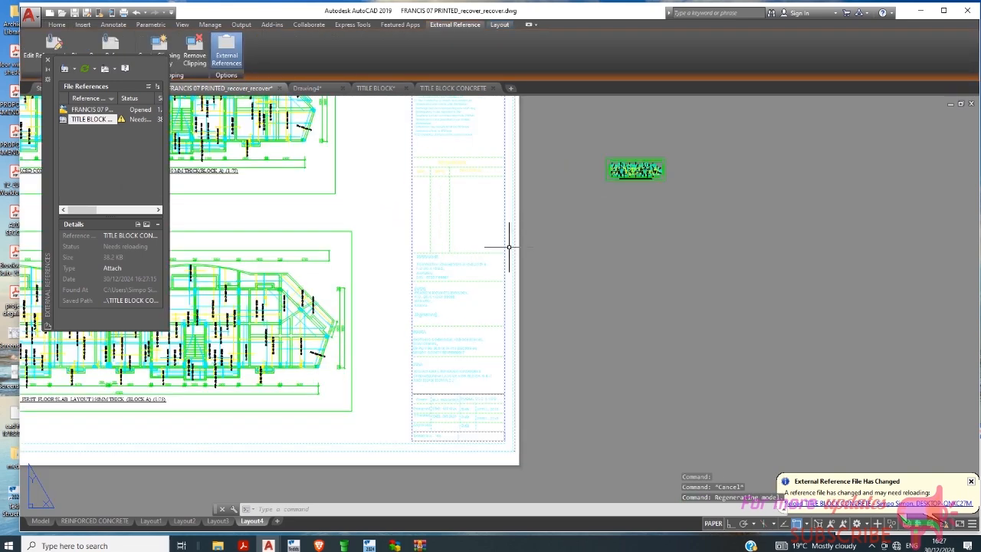
pyautogui.scroll(3, 509, 246)
pyautogui.scroll(-3, 515, 246)
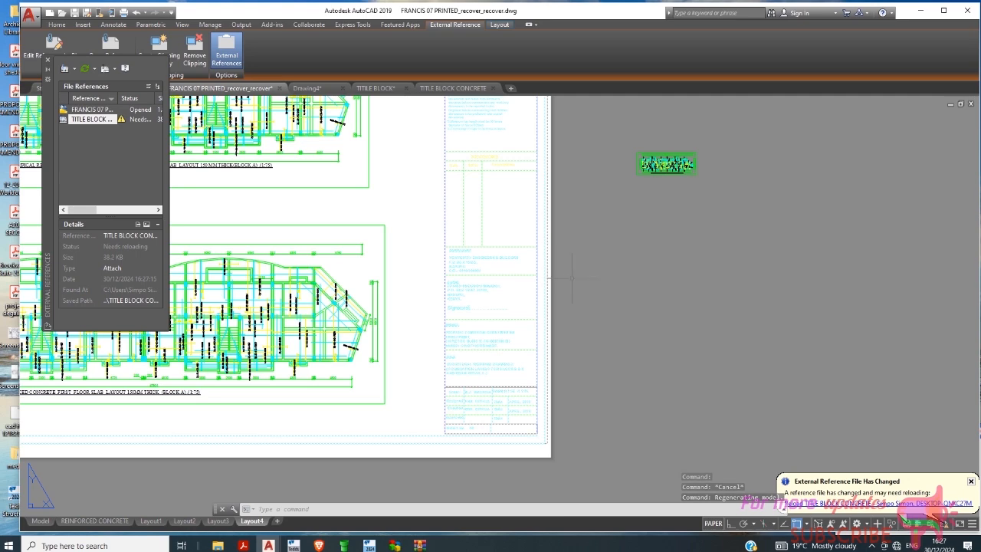
pyautogui.press('Delete')
pyautogui.scroll(-2, 552, 253)
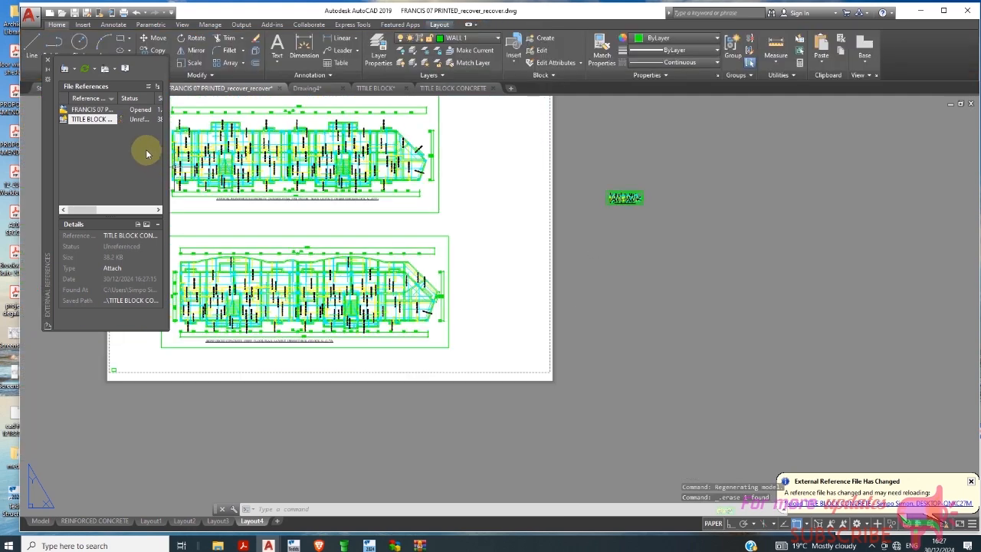
pyautogui.rightClick(104, 119)
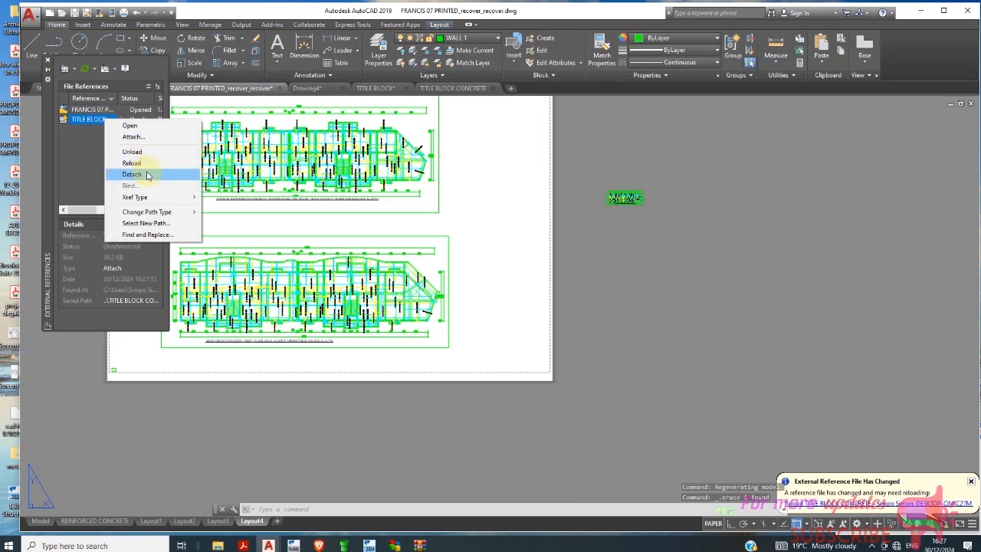
pyautogui.click(147, 171)
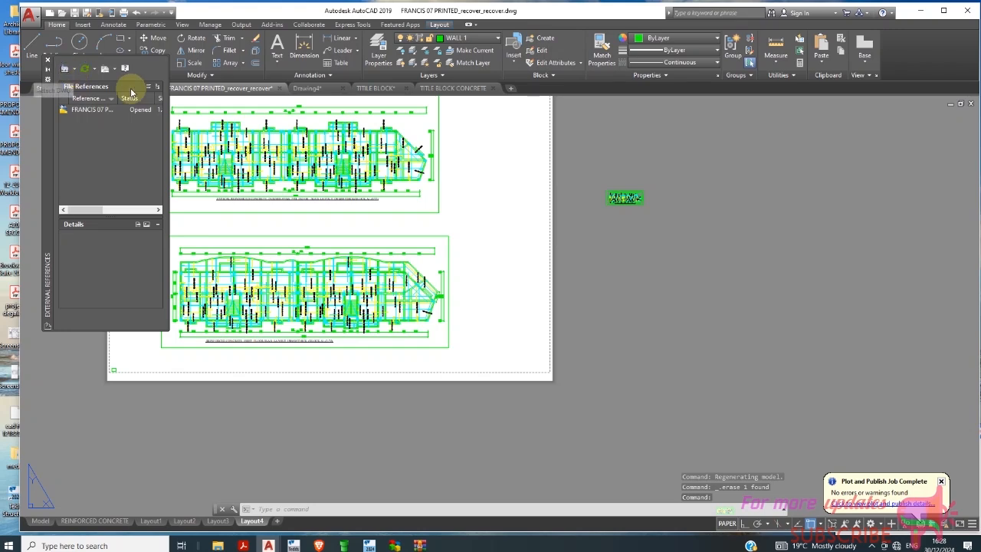
# Step: Attach TITLE BLOCK CONCRETE.dwg from the Desktop as an external reference with scale 1.00, relative path and an on-screen insertion point
pyautogui.click(65, 68)
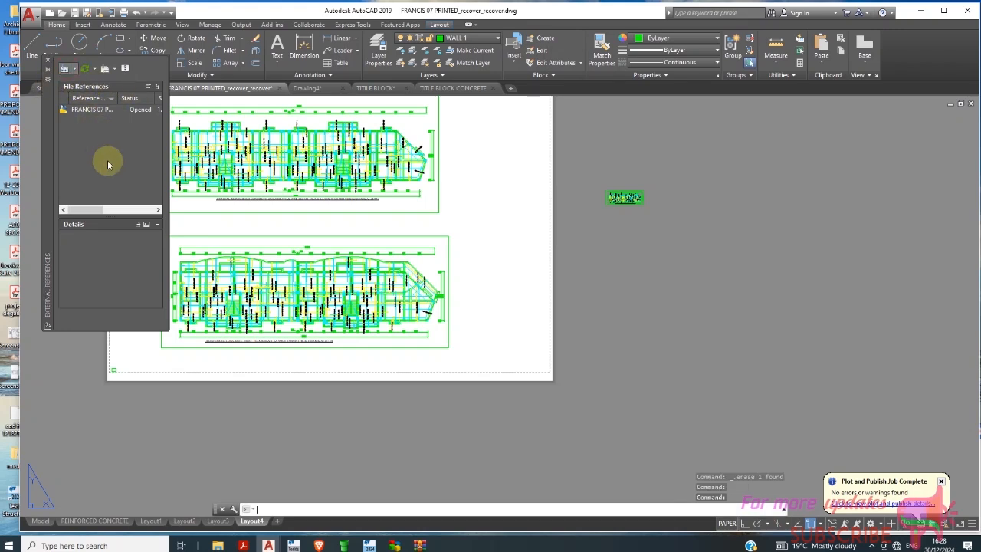
pyautogui.scroll(-4, 432, 280)
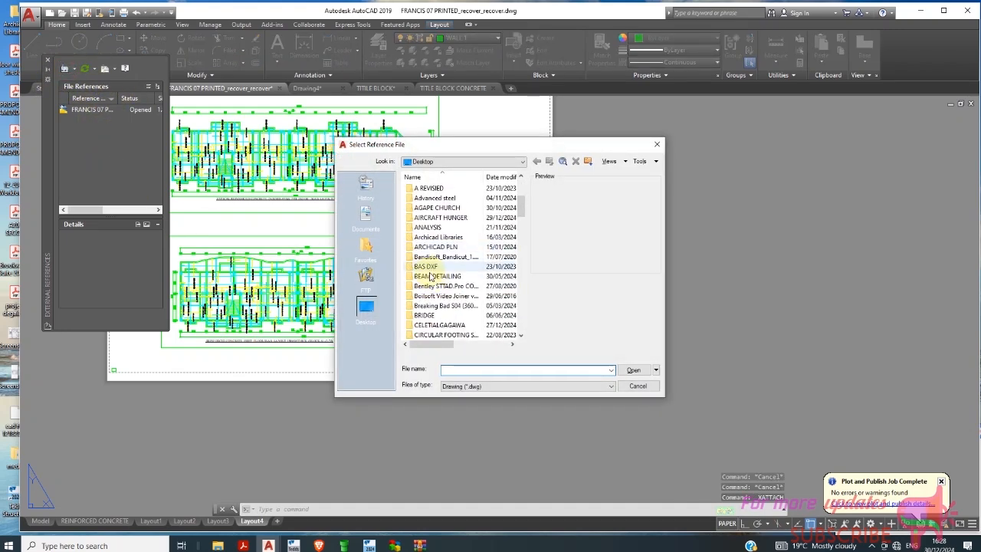
pyautogui.write('T')
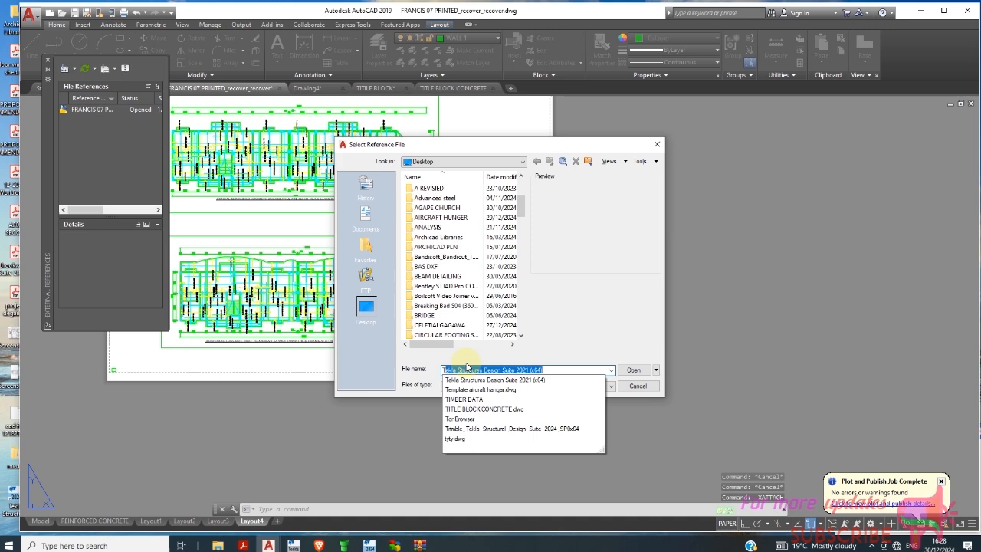
pyautogui.click(494, 410)
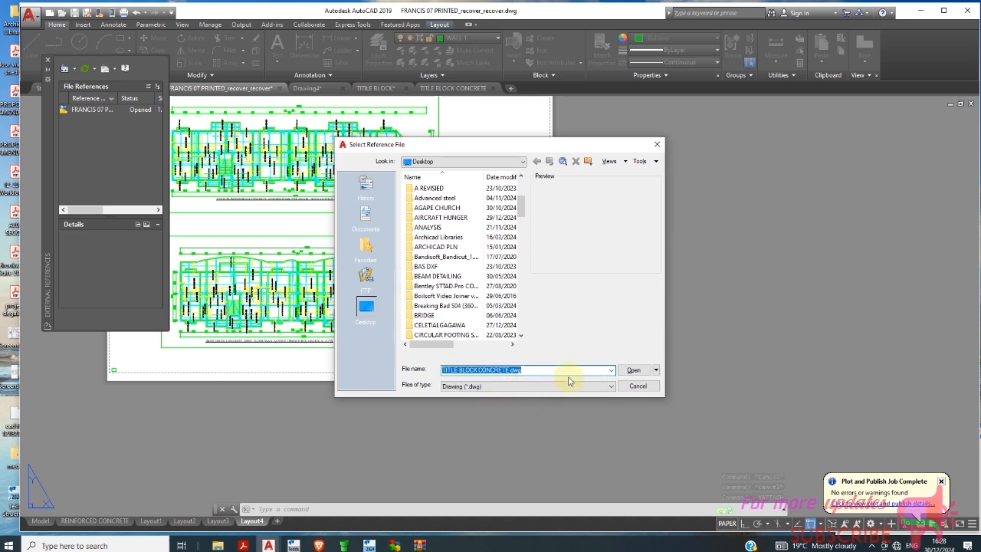
pyautogui.click(633, 370)
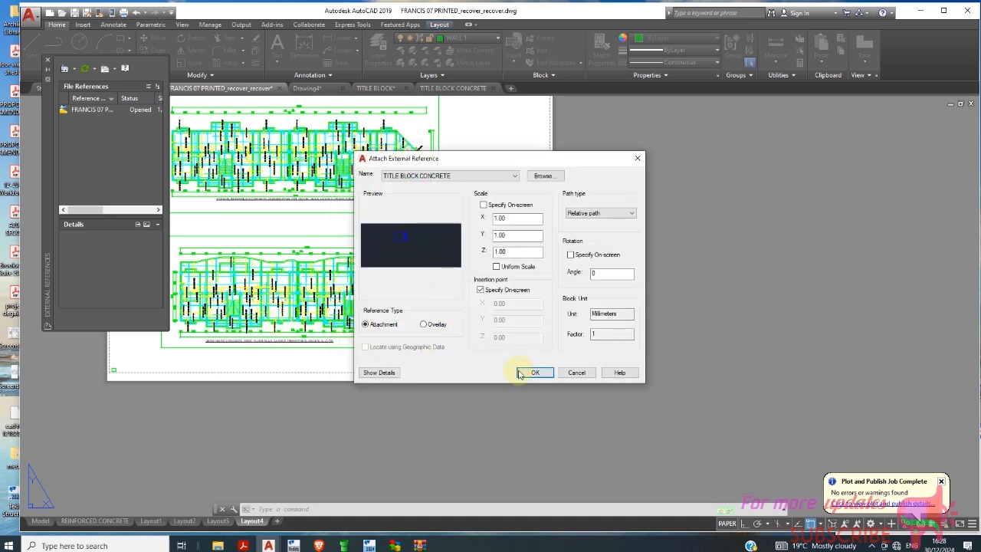
pyautogui.click(534, 375)
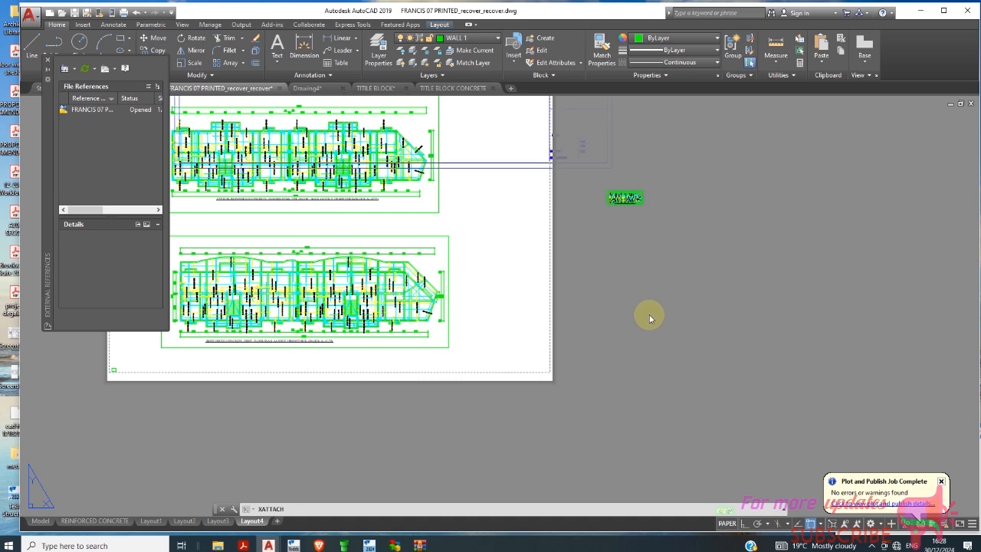
# Step: Insert the title block reference at the lower-left corner of the sheet's printable area and close the external references list
pyautogui.scroll(-6, 635, 311)
pyautogui.scroll(4, 553, 319)
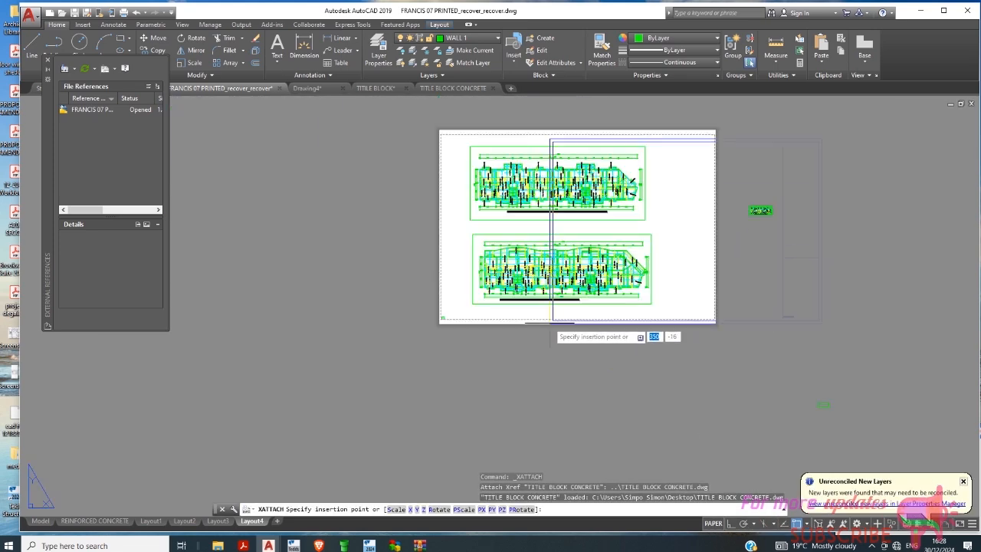
pyautogui.scroll(5, 441, 324)
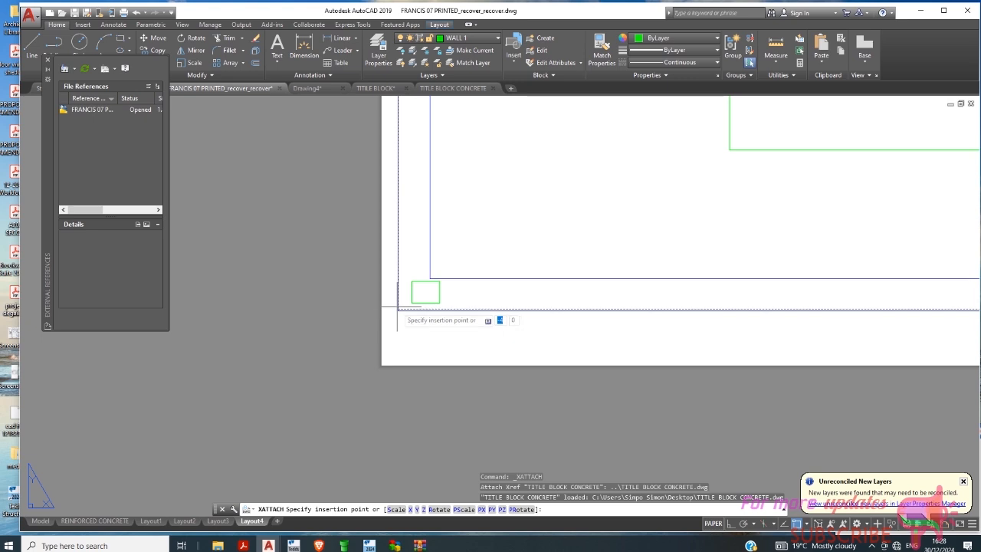
pyautogui.click(397, 306)
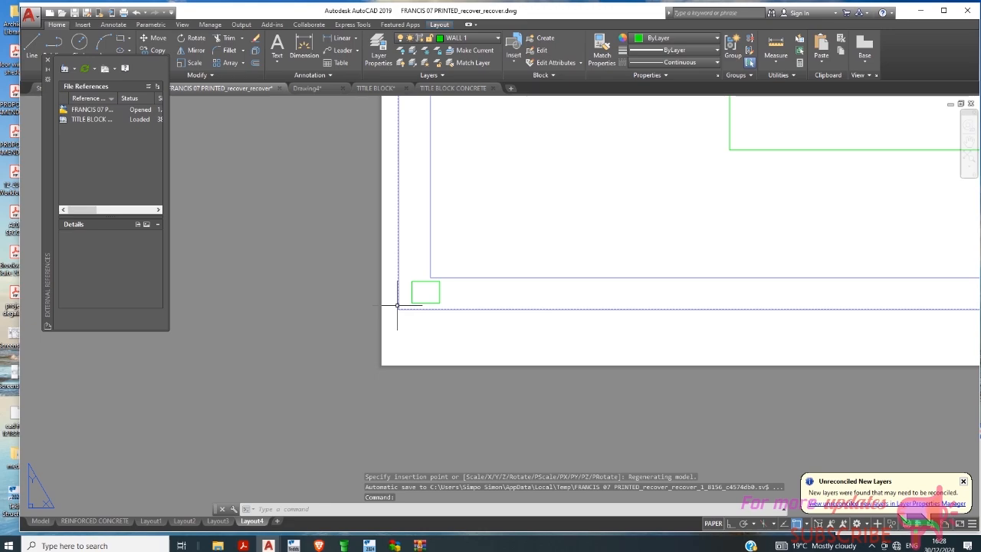
pyautogui.scroll(-5, 397, 305)
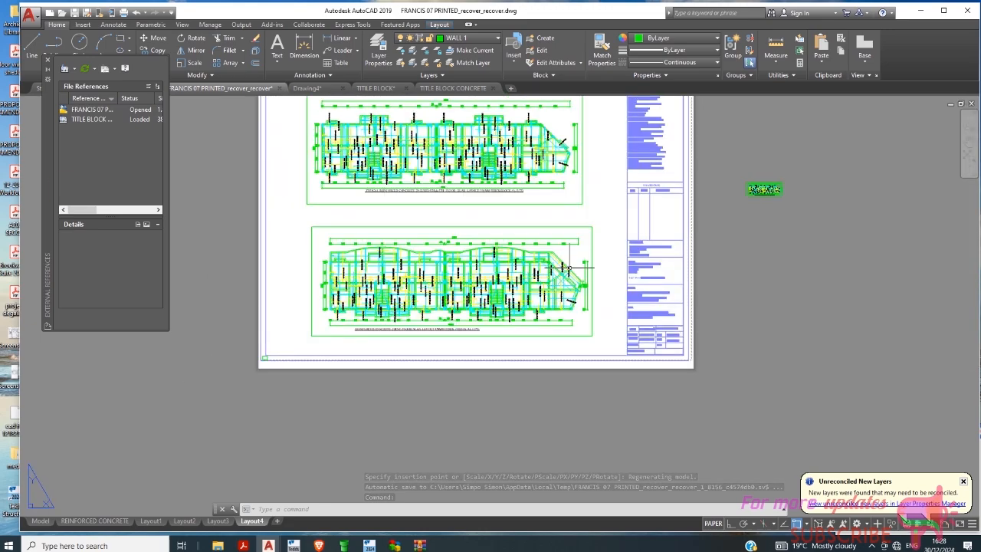
pyautogui.scroll(3, 664, 219)
pyautogui.scroll(-5, 619, 283)
pyautogui.scroll(6, 637, 230)
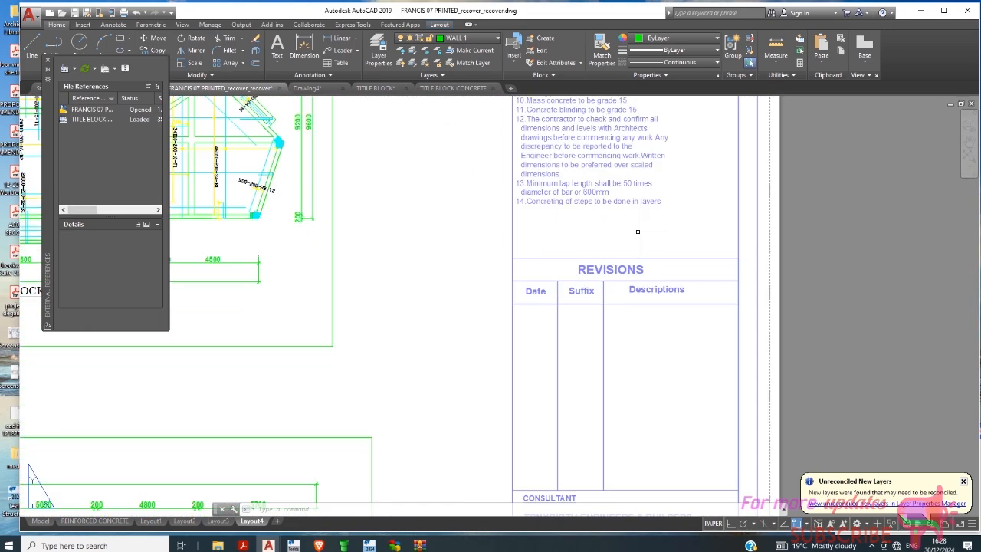
pyautogui.scroll(-6, 637, 231)
pyautogui.click(47, 59)
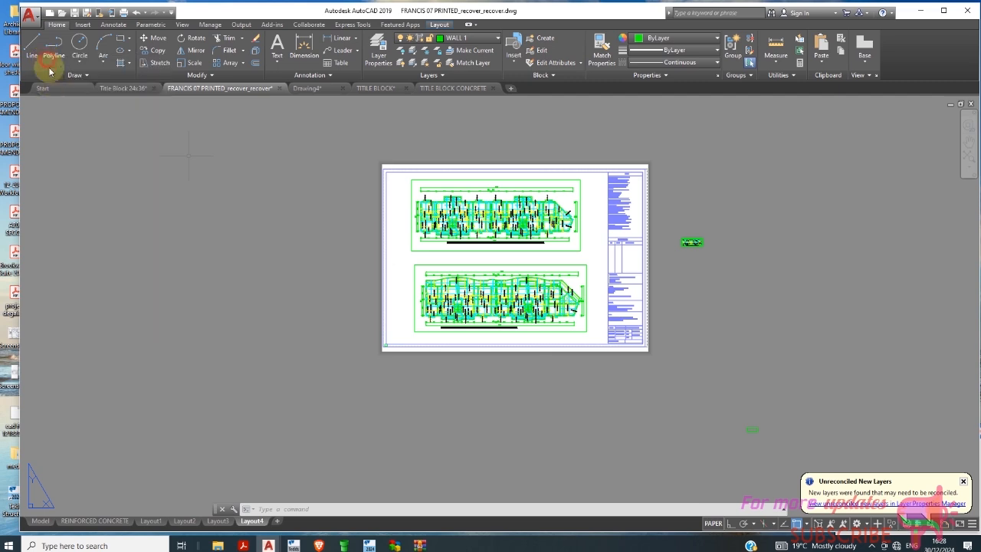
pyautogui.click(29, 14)
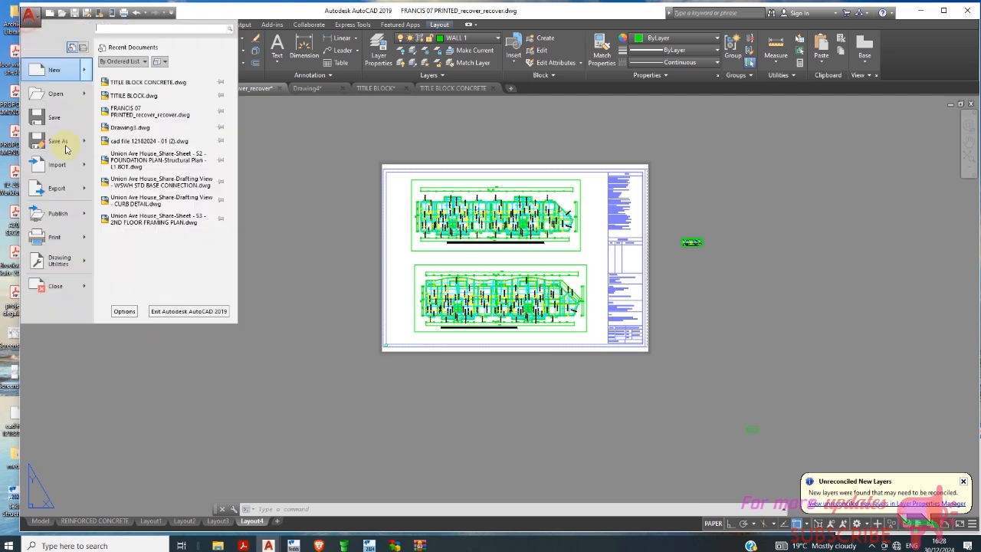
pyautogui.click(64, 238)
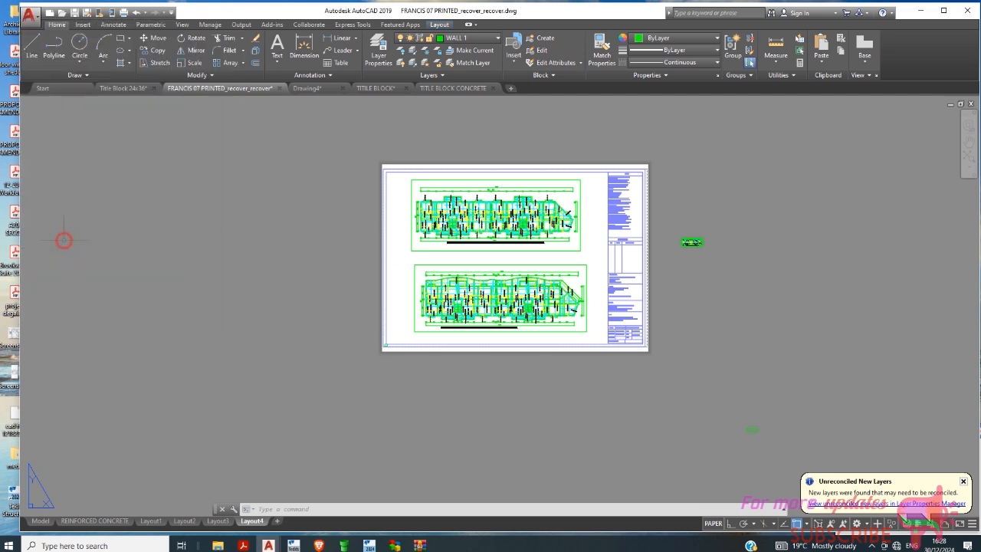
pyautogui.click(531, 316)
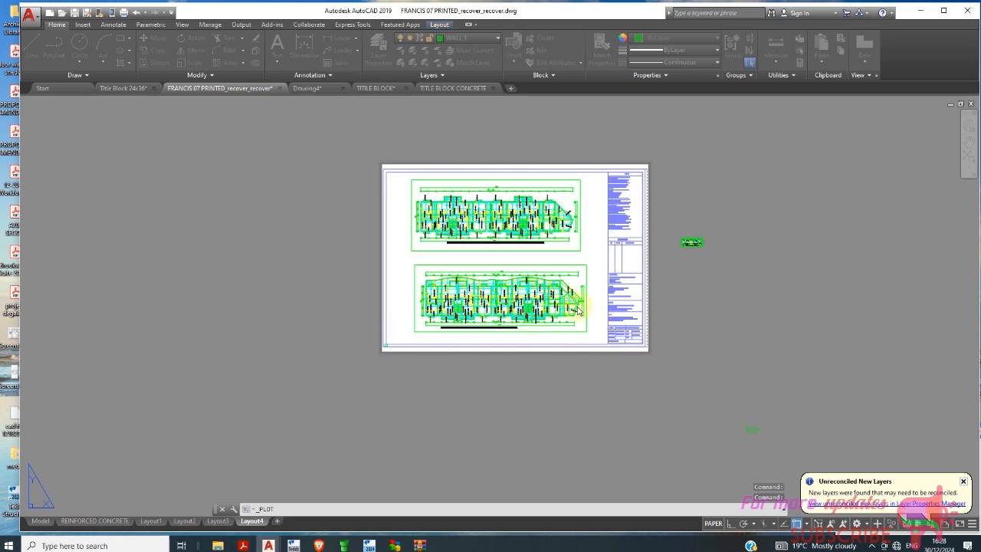
pyautogui.scroll(2, 499, 215)
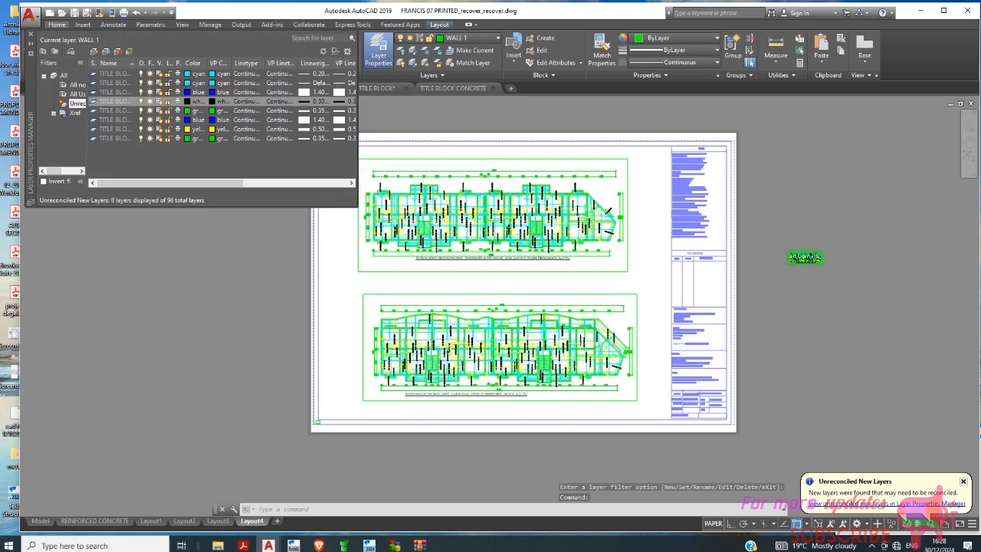
pyautogui.scroll(-2, 439, 228)
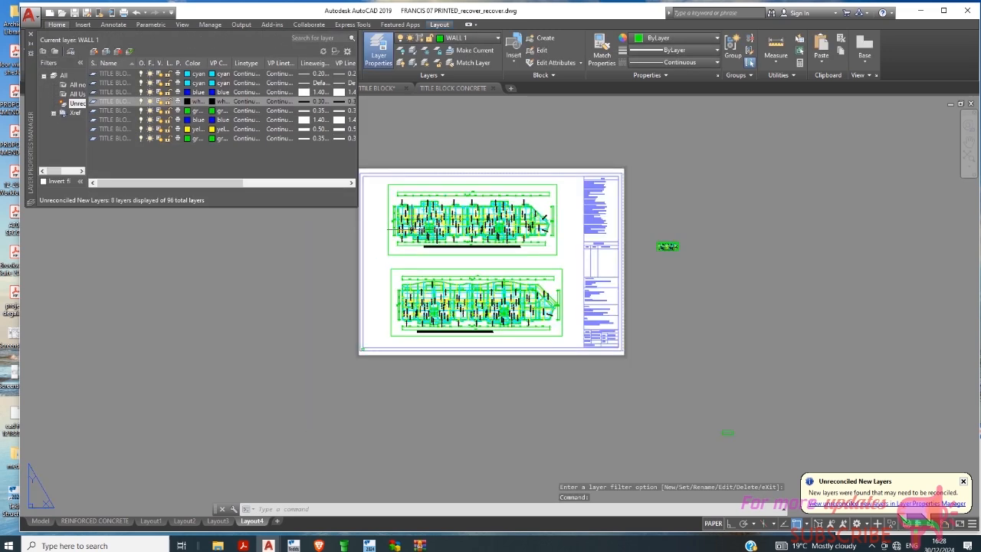
pyautogui.click(32, 33)
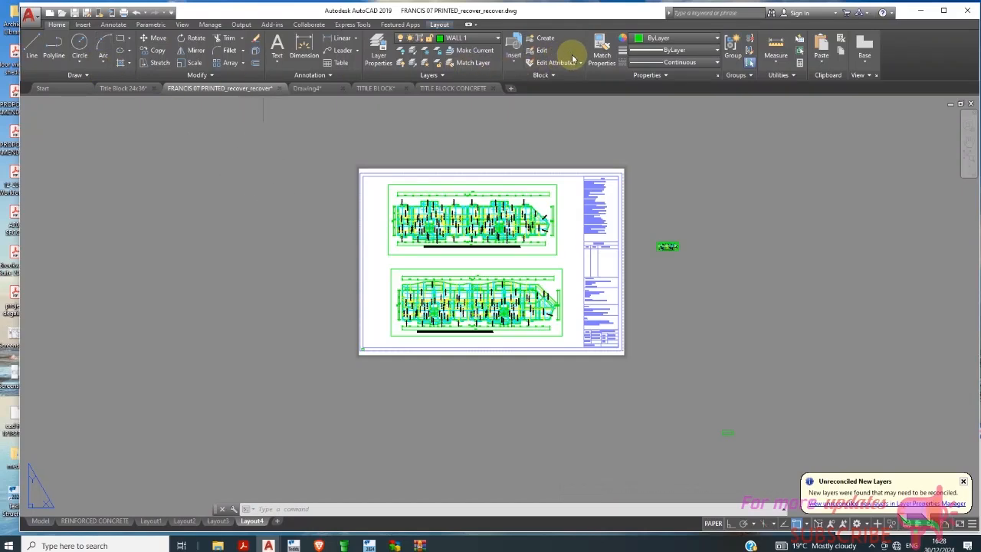
# Step: Create a new layer in the layer manager and dismiss the layer filter notice
pyautogui.click(380, 64)
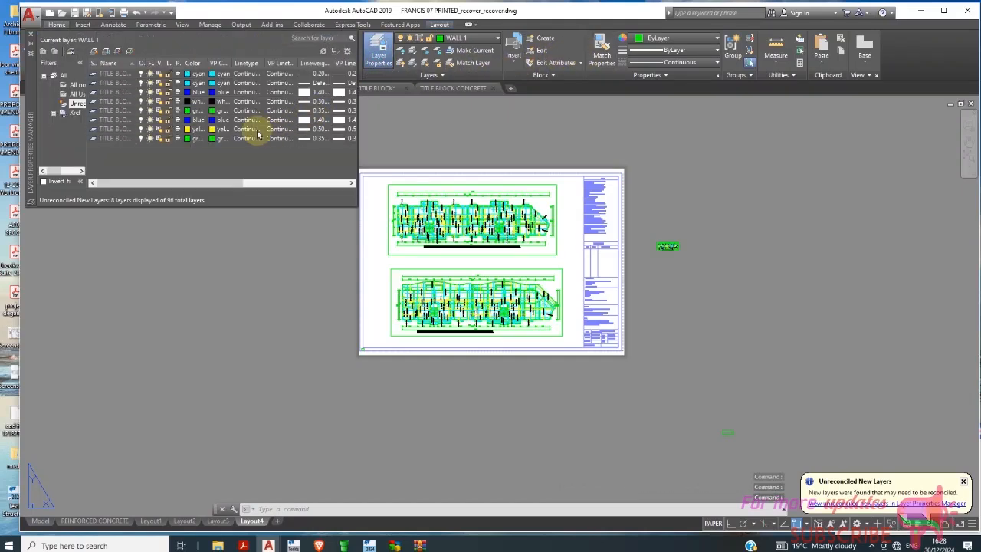
pyautogui.rightClick(310, 164)
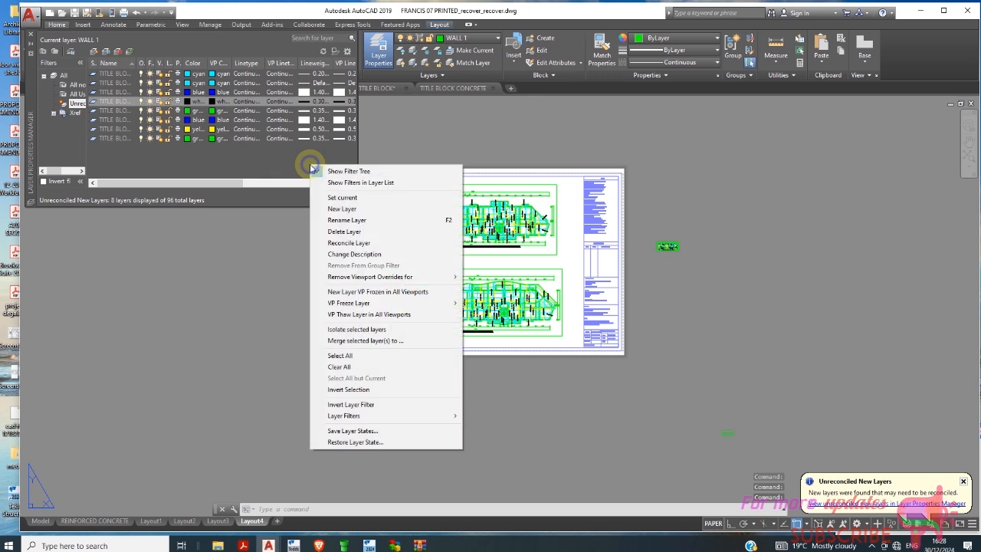
pyautogui.click(339, 208)
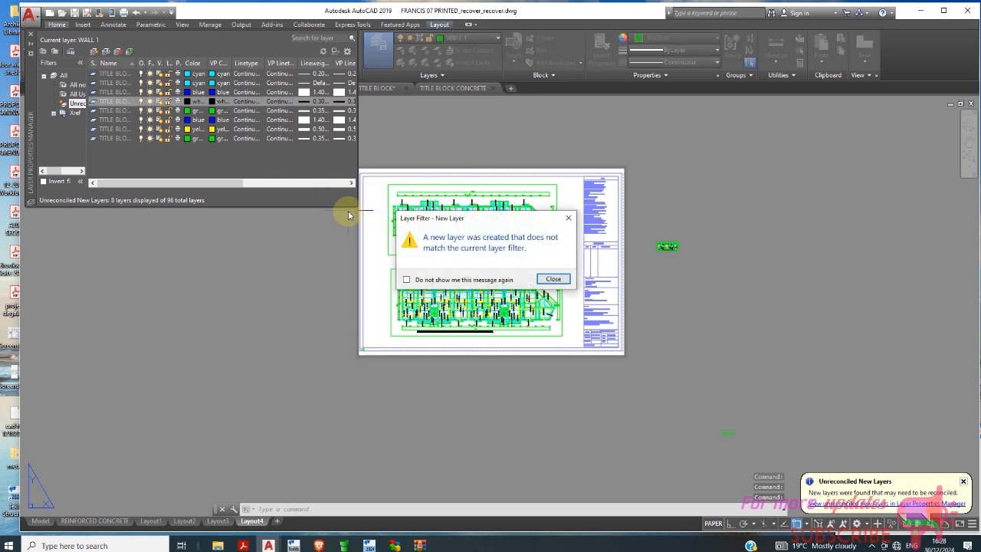
pyautogui.click(550, 279)
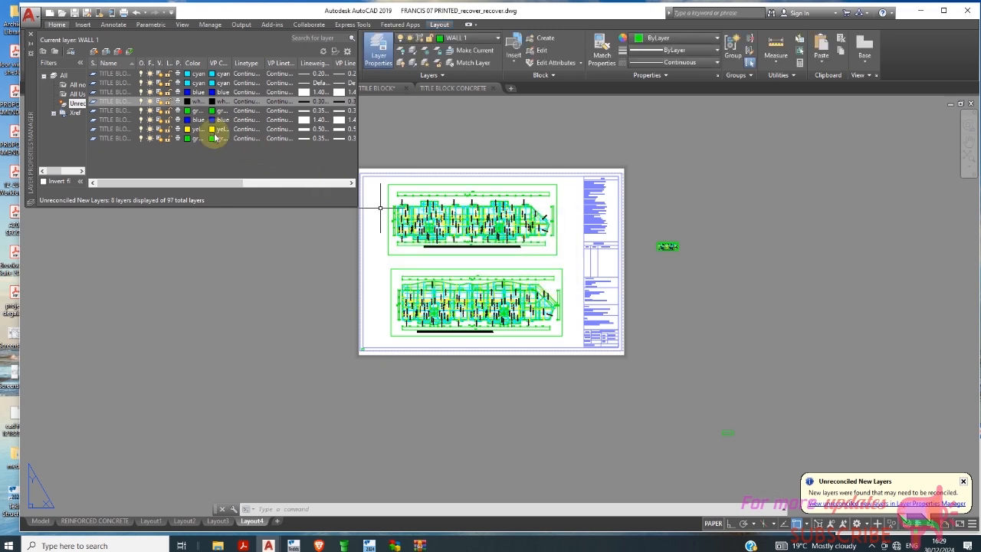
pyautogui.rightClick(233, 159)
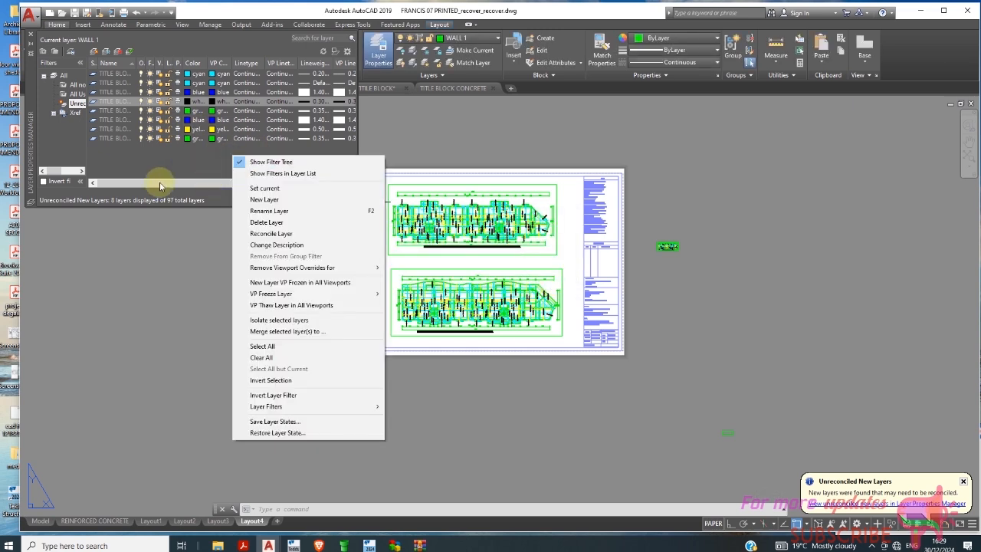
pyautogui.press('Escape')
pyautogui.click(30, 34)
# Step: Start plotting the layout and choose to view the unreconciled new layers in the layer manager
pyautogui.click(31, 27)
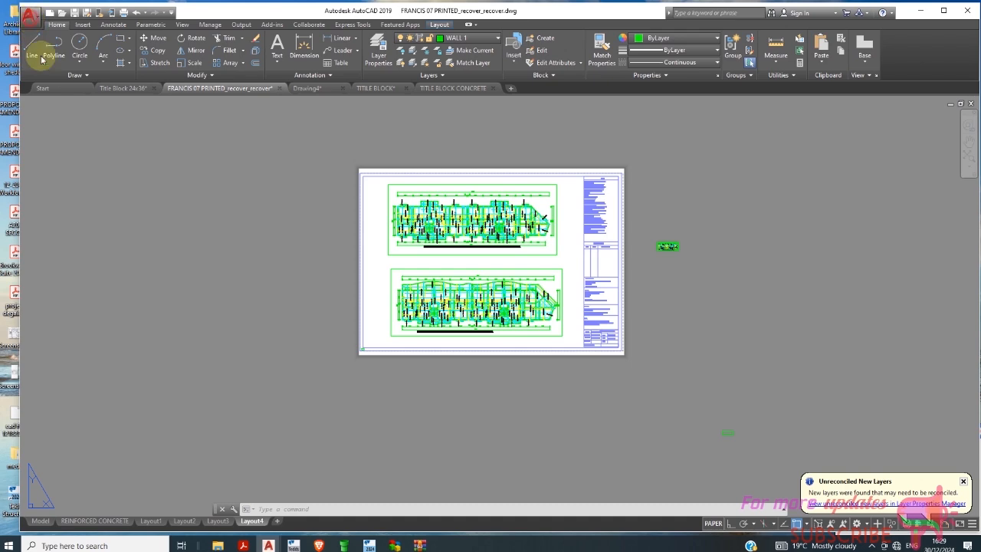
pyautogui.click(58, 236)
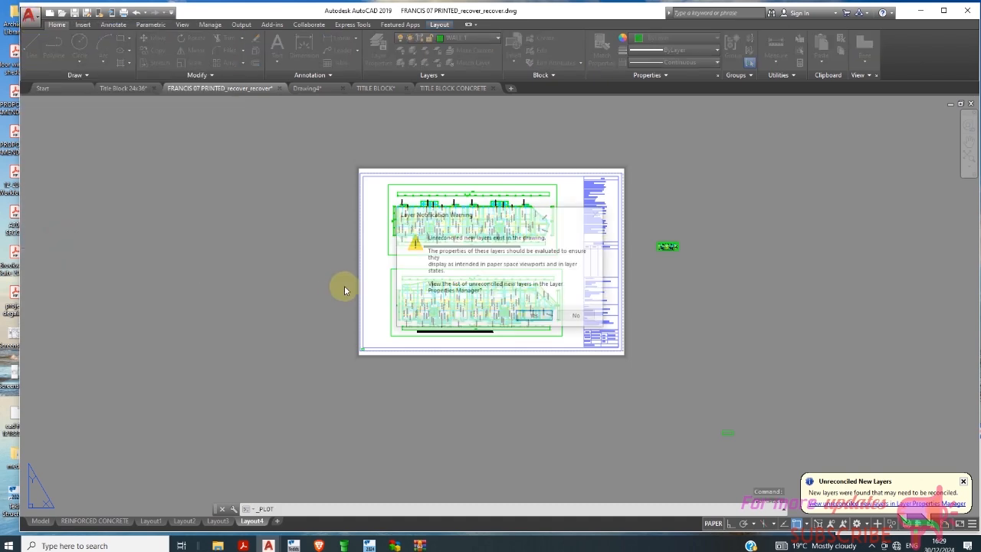
pyautogui.click(534, 317)
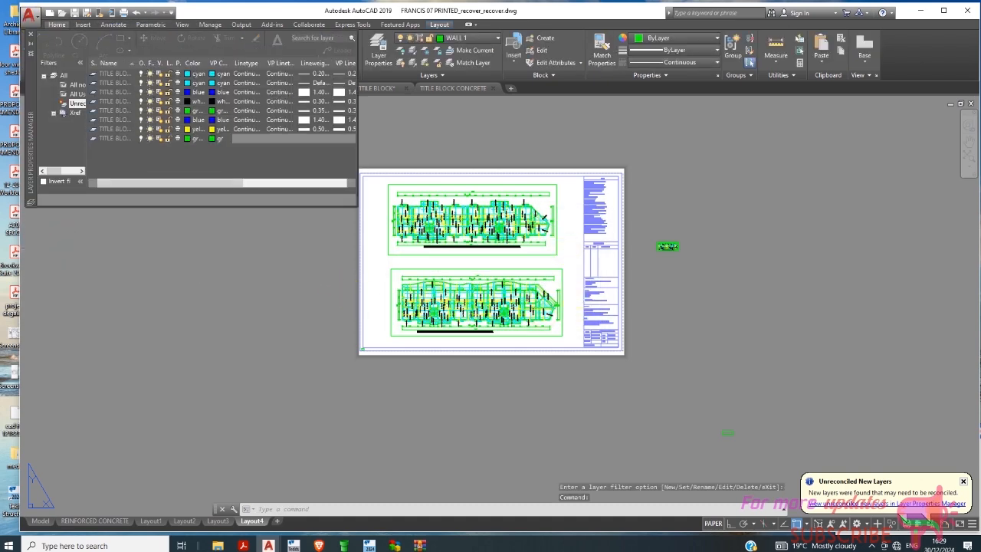
pyautogui.scroll(2, 702, 204)
pyautogui.scroll(-2, 555, 306)
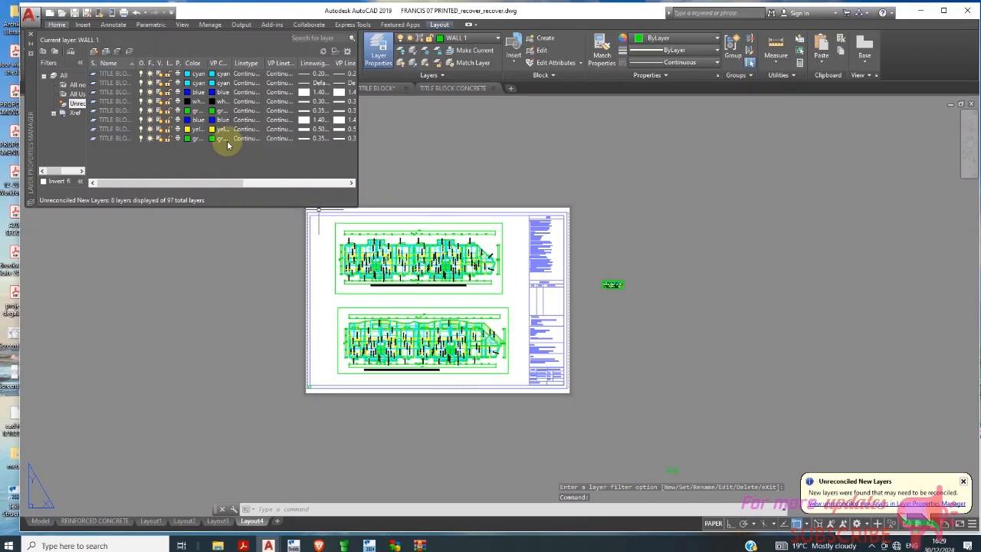
# Step: Add a new layer while the unreconciled layers filter is active and dismiss the layer filter notice
pyautogui.rightClick(182, 172)
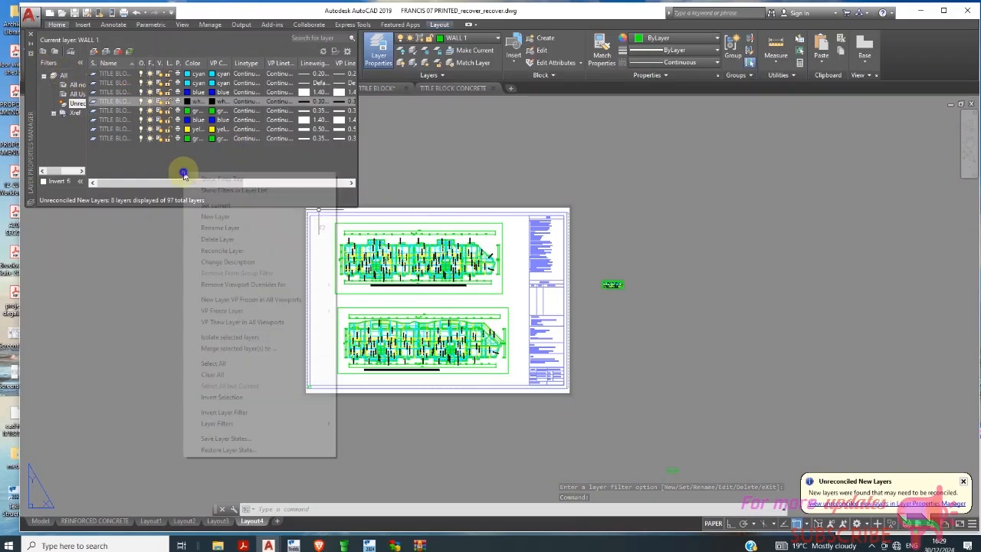
pyautogui.click(227, 216)
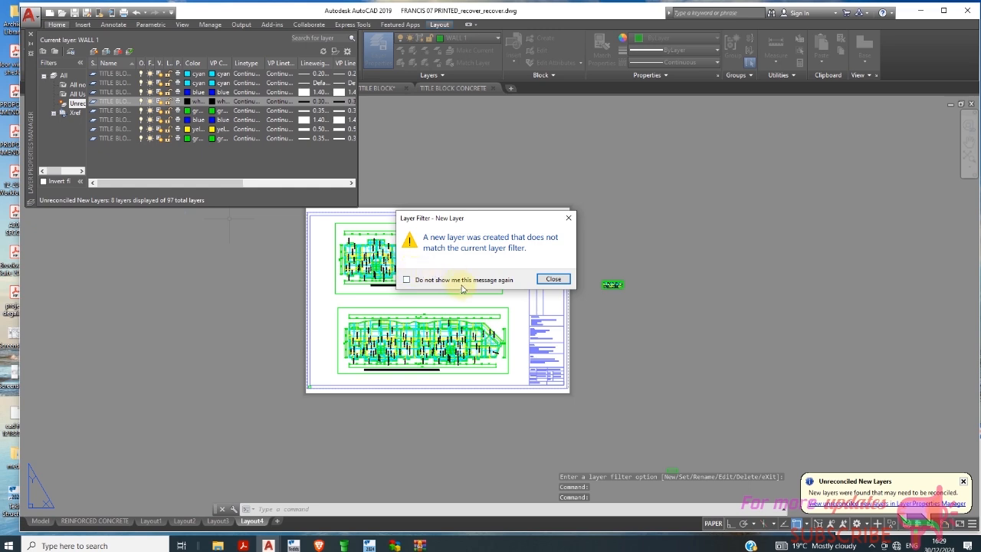
pyautogui.click(543, 281)
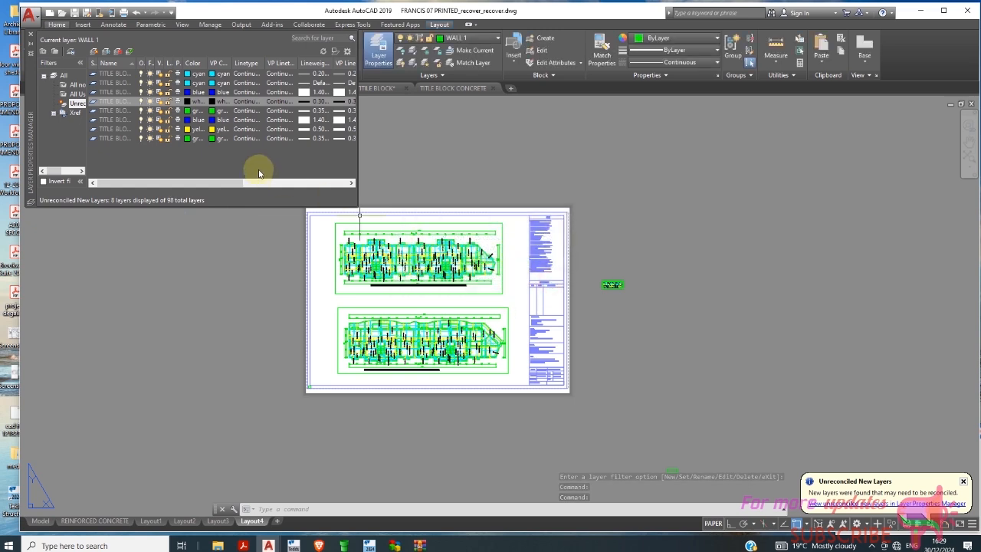
# Step: Reconcile the white 0.30 mm title block layer and the two blue 1.40 mm title block layers
pyautogui.click(127, 102)
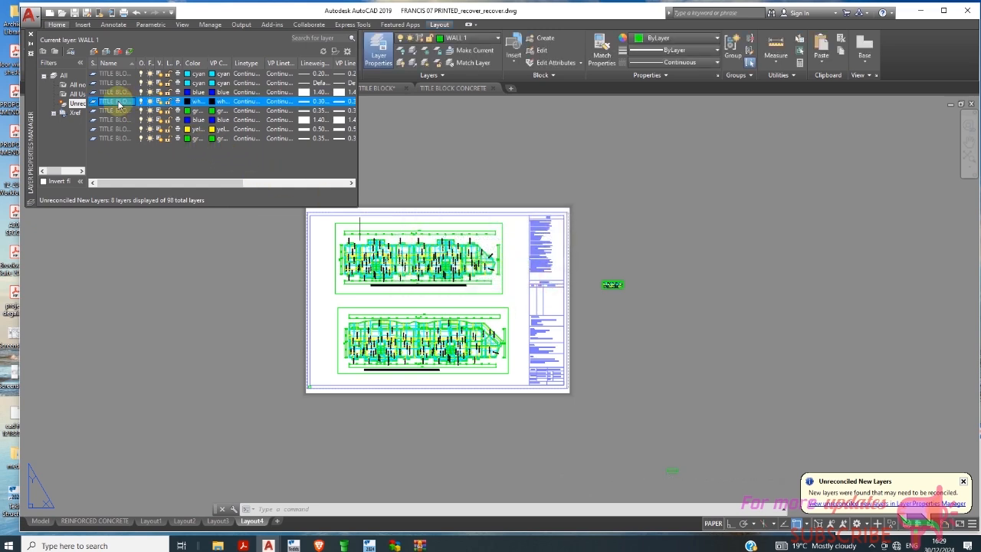
pyautogui.rightClick(118, 105)
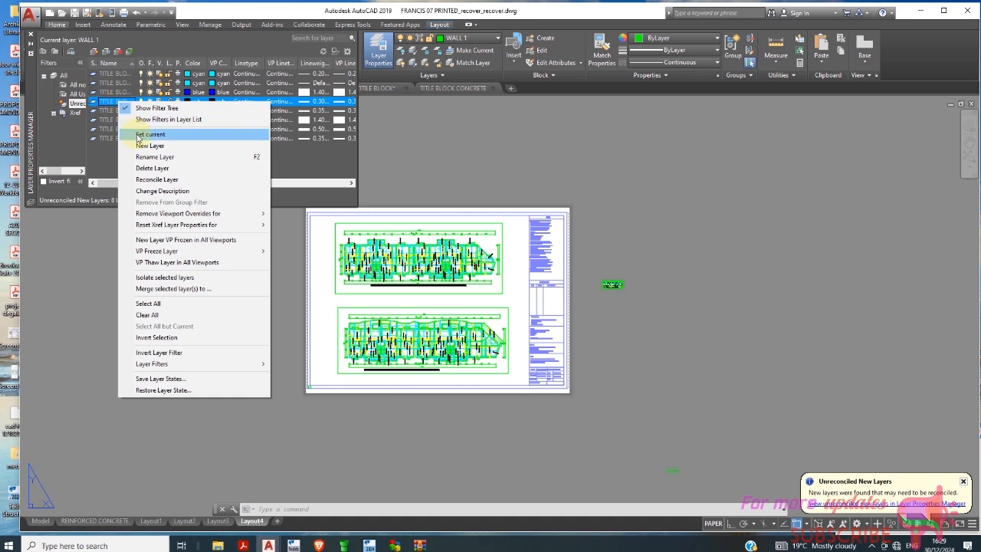
pyautogui.click(159, 182)
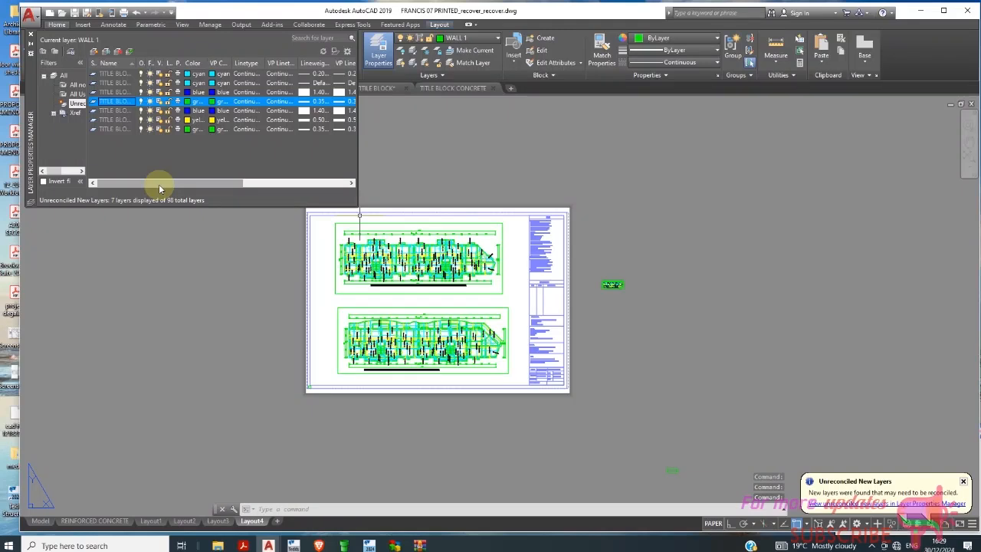
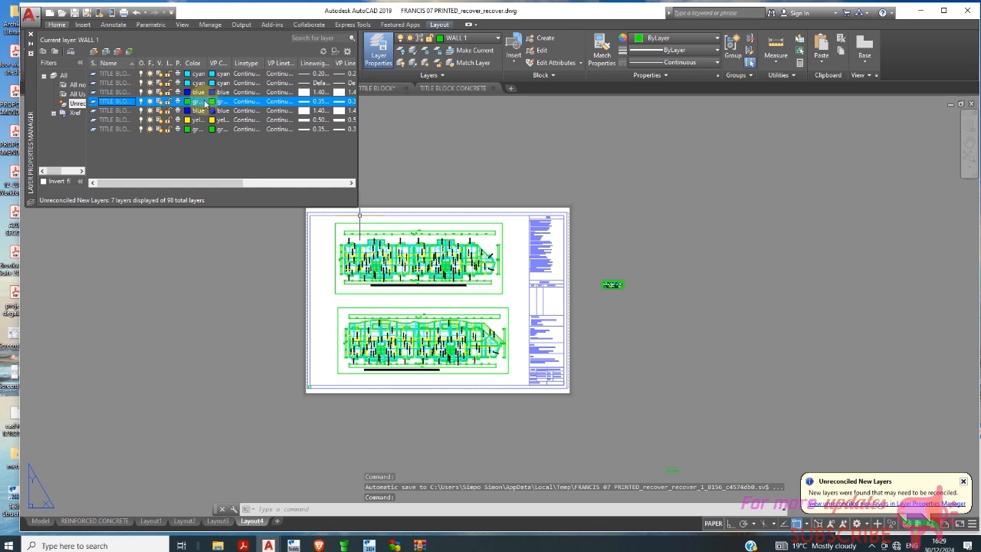
pyautogui.rightClick(115, 92)
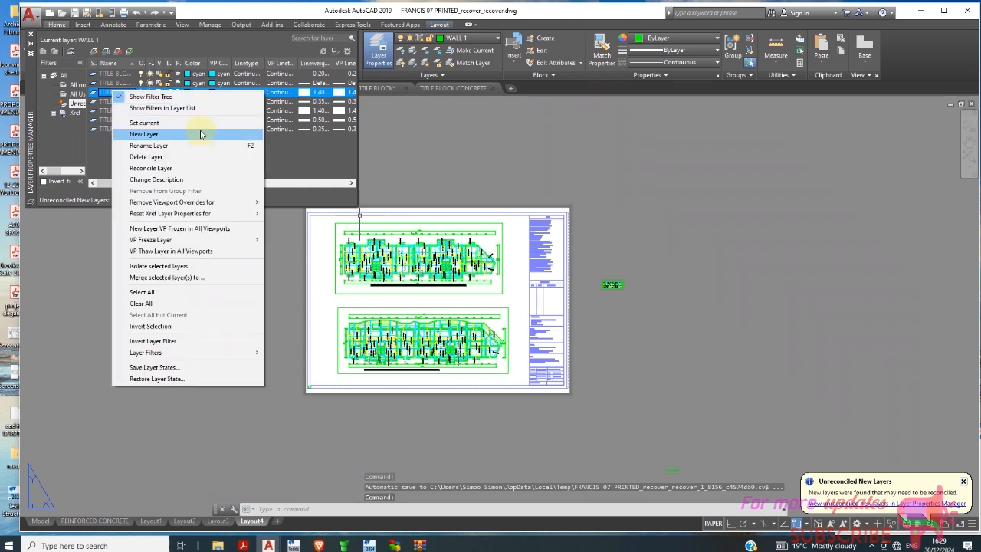
pyautogui.click(151, 168)
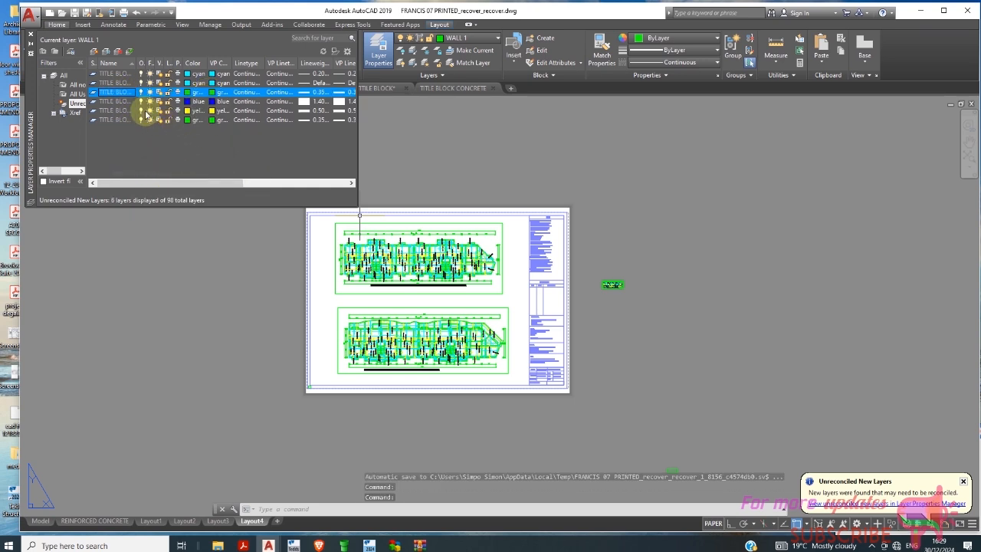
pyautogui.rightClick(123, 101)
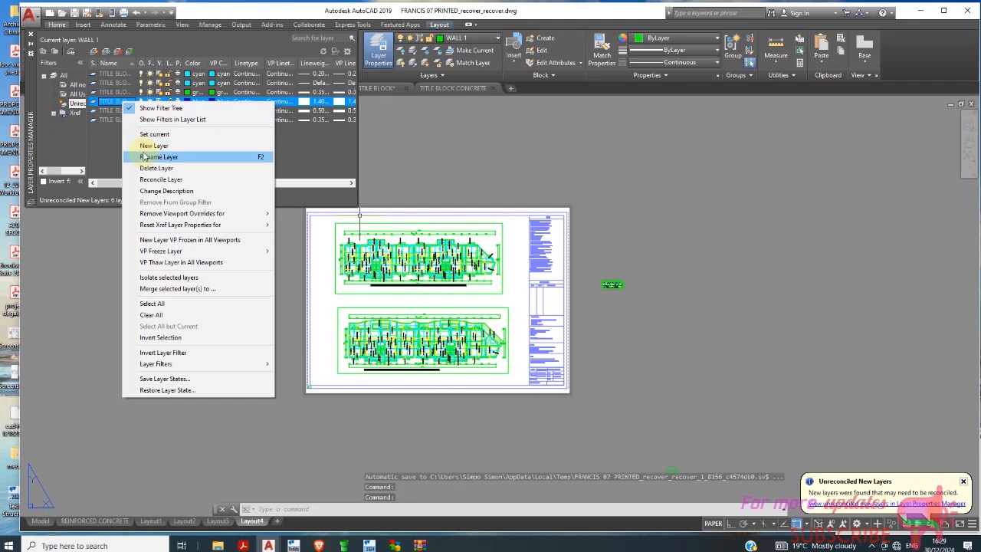
pyautogui.click(167, 179)
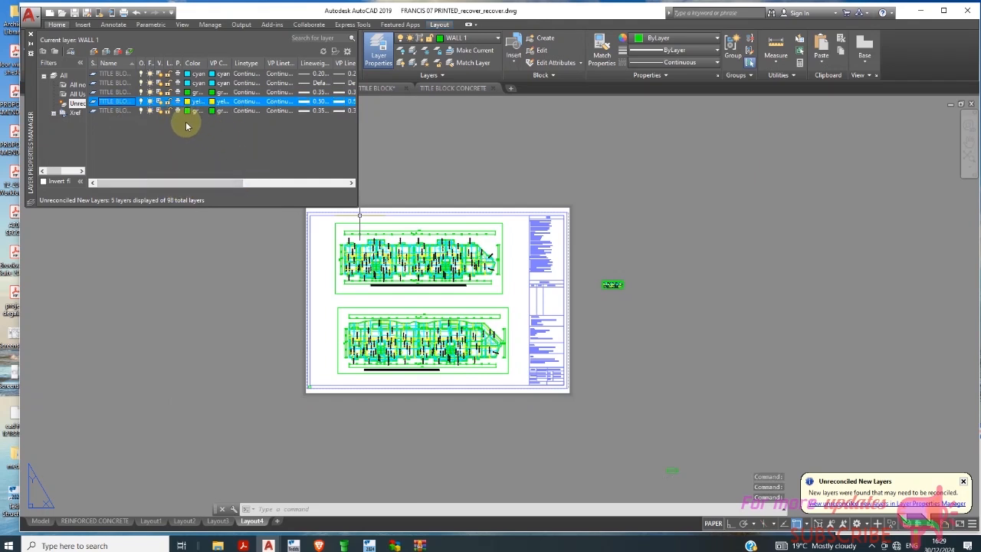
# Step: Create one more new layer from the selected yellow title block layer, dismiss the filter notice and close the layer manager
pyautogui.rightClick(164, 144)
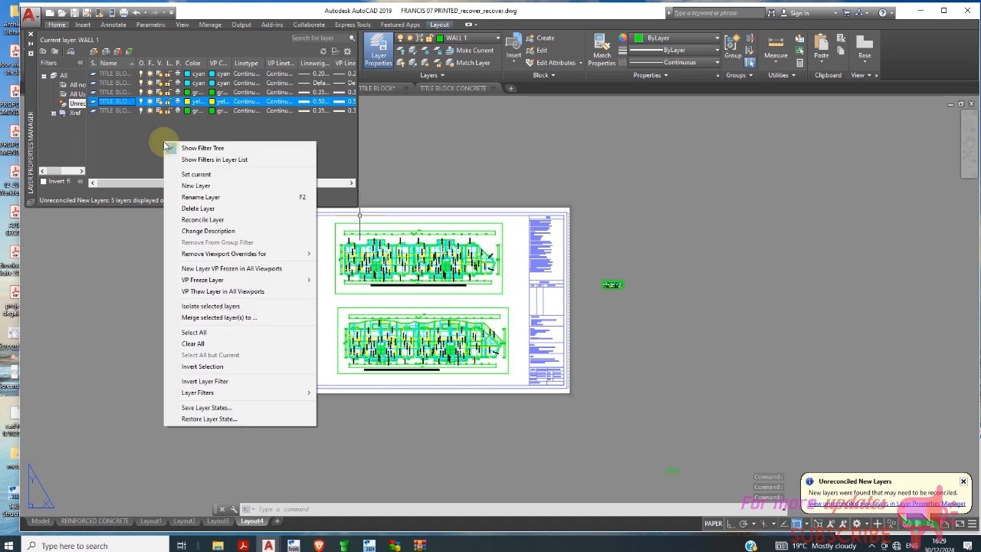
pyautogui.click(204, 186)
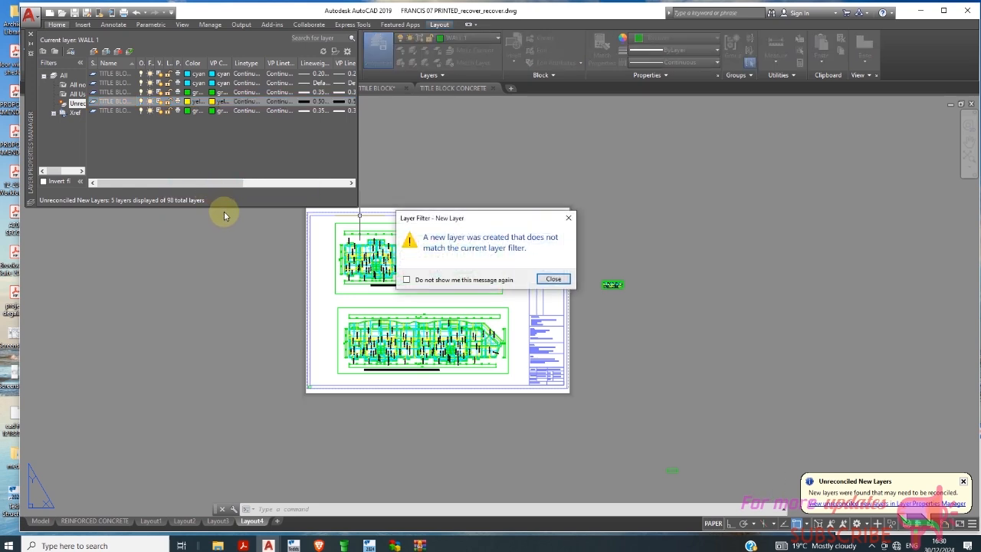
pyautogui.click(552, 279)
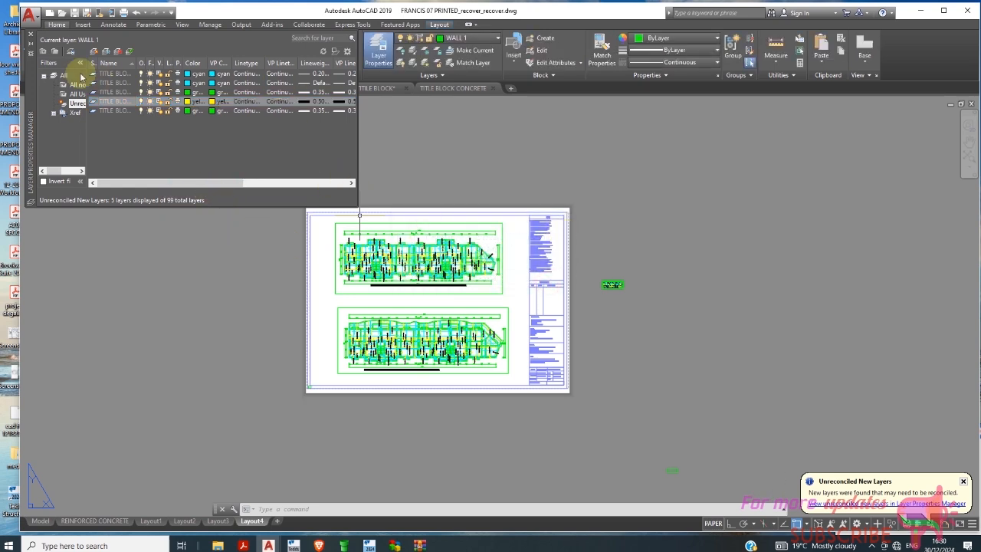
pyautogui.click(31, 33)
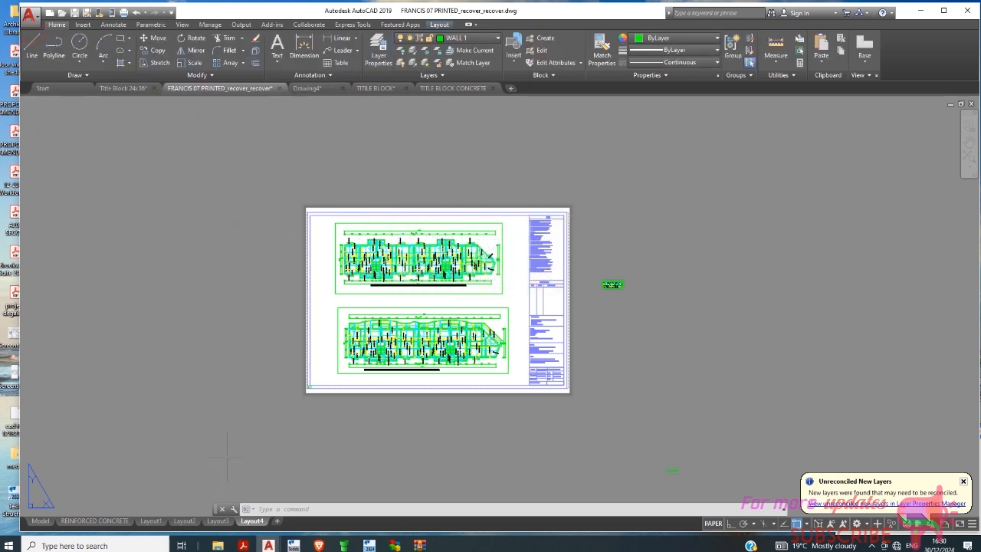
# Step: Switch from the layouts to model space and open the layer manager there
pyautogui.click(95, 521)
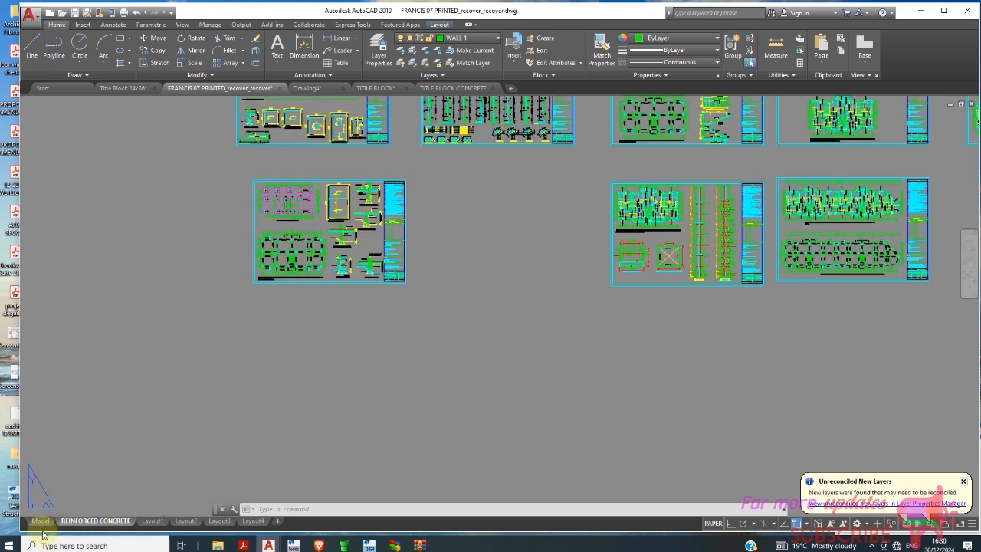
pyautogui.click(40, 521)
pyautogui.rightClick(395, 361)
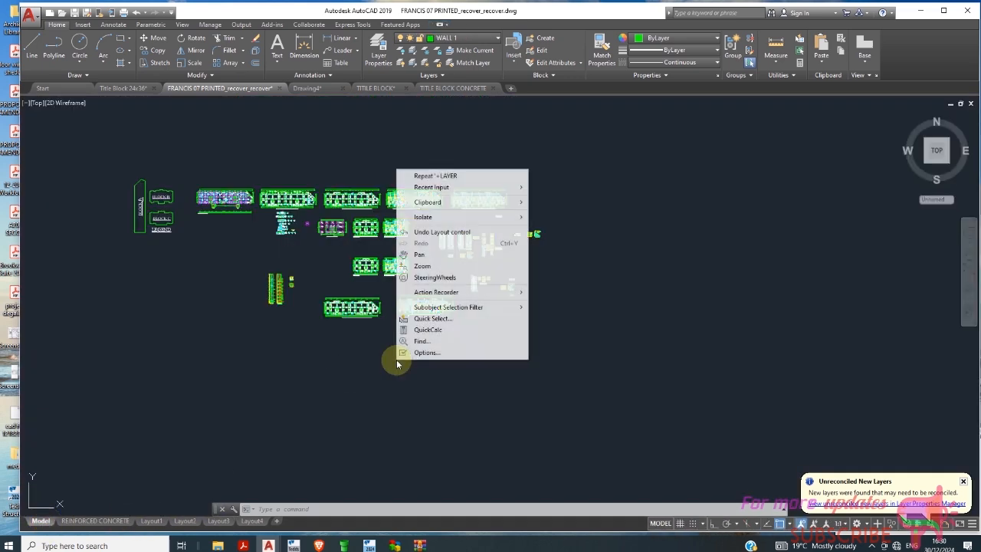
pyautogui.click(351, 111)
pyautogui.click(387, 61)
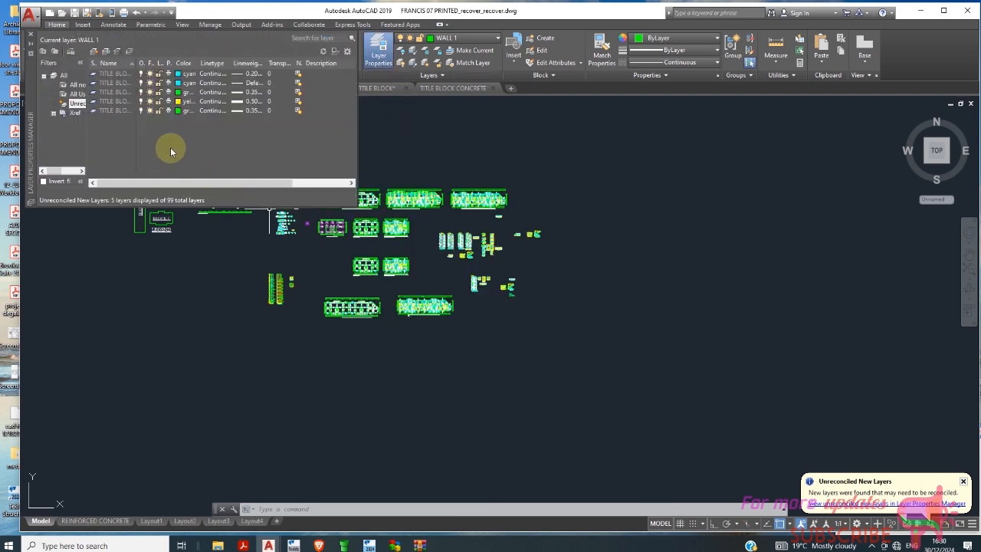
# Step: Create a new layer in model space and turn off further display of the layer filter notice
pyautogui.rightClick(209, 147)
pyautogui.click(241, 190)
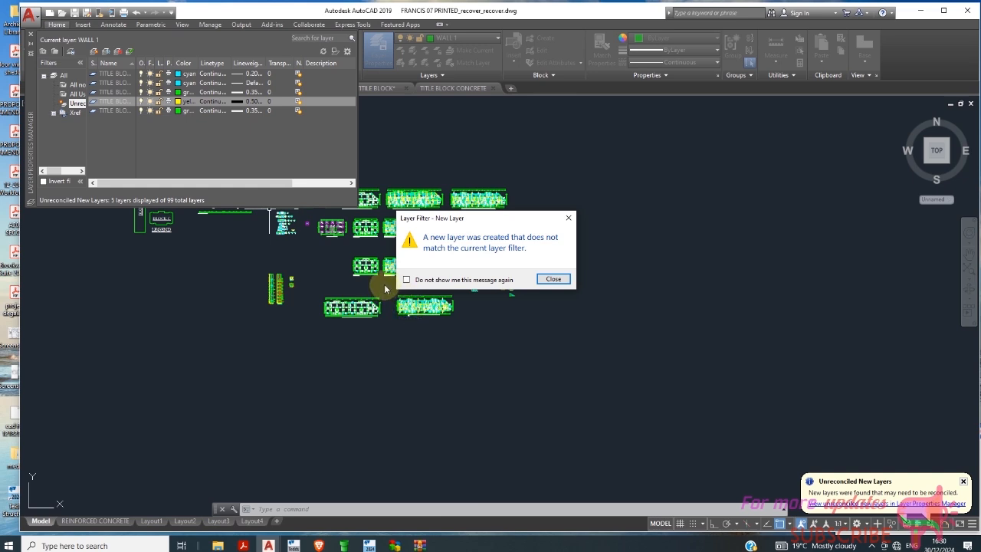
pyautogui.click(406, 279)
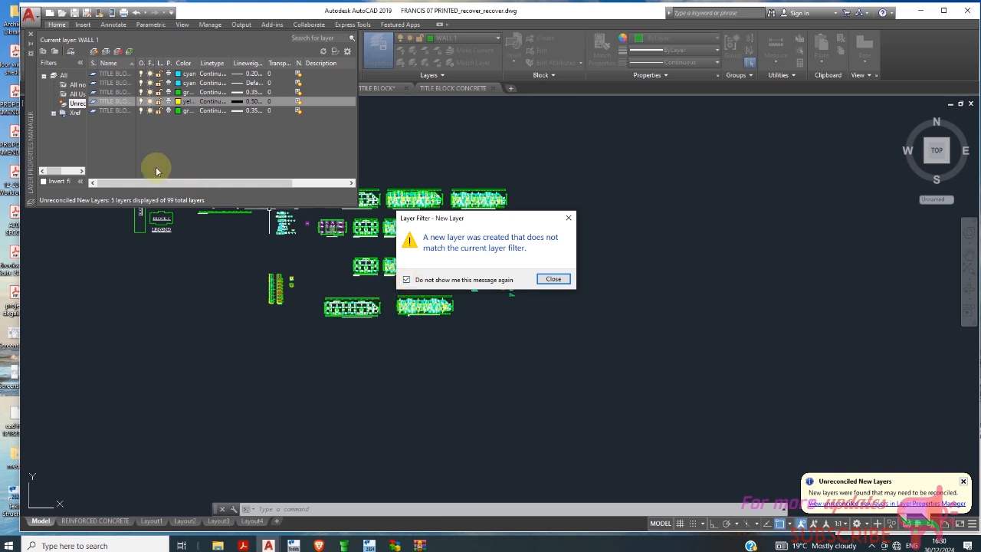
pyautogui.click(552, 279)
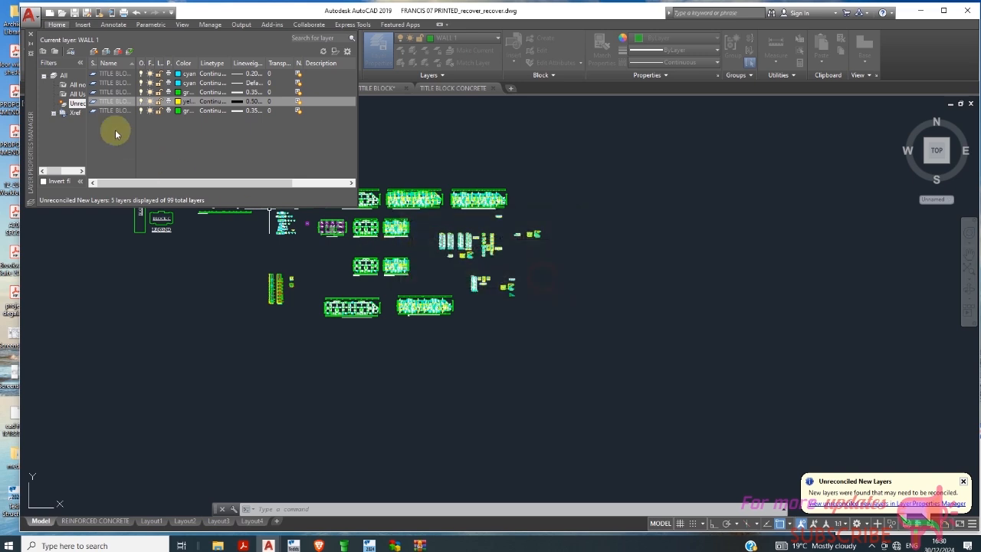
# Step: Filter the layer list to external reference layers and view the lineweight choices of the last green layer without changing it
pyautogui.click(77, 114)
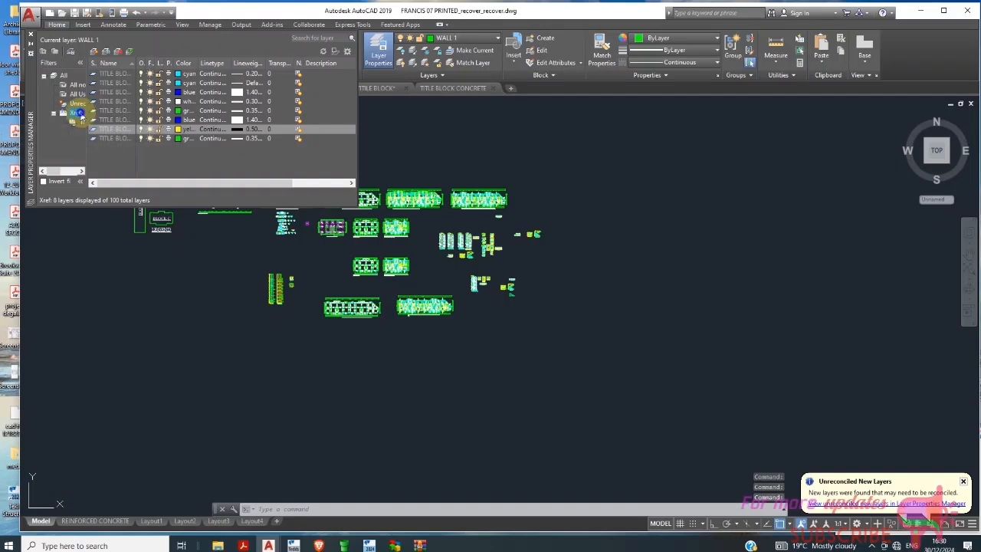
pyautogui.rightClick(81, 117)
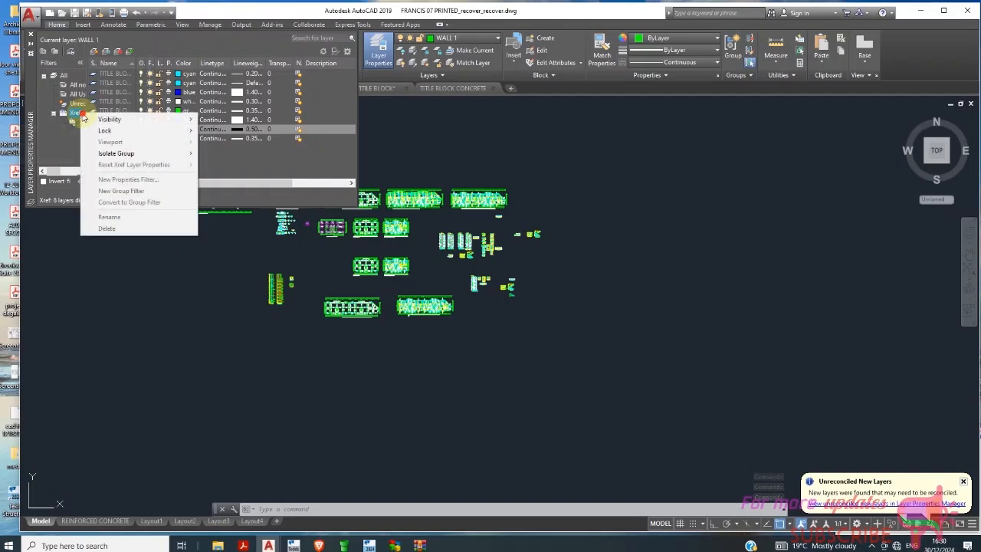
pyautogui.click(249, 138)
pyautogui.click(245, 139)
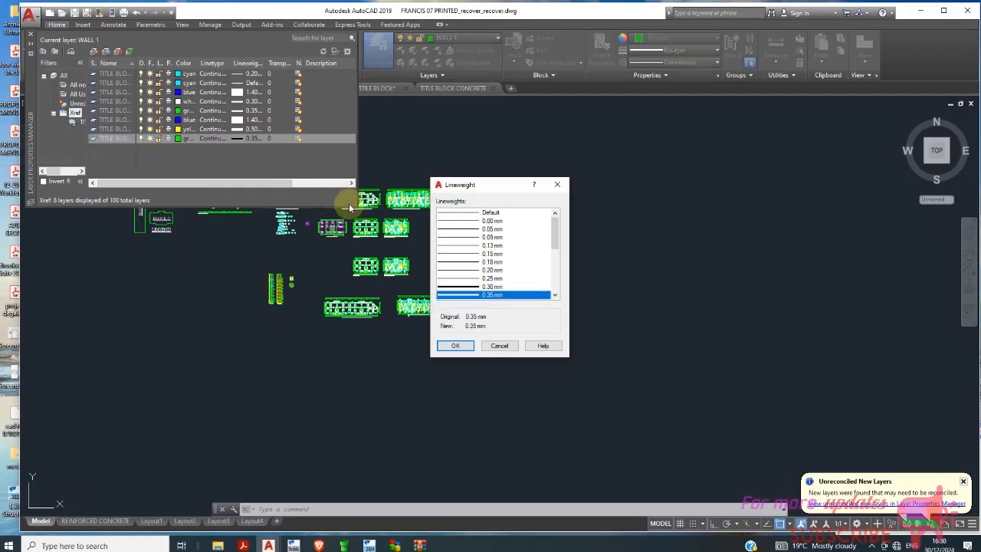
pyautogui.click(499, 345)
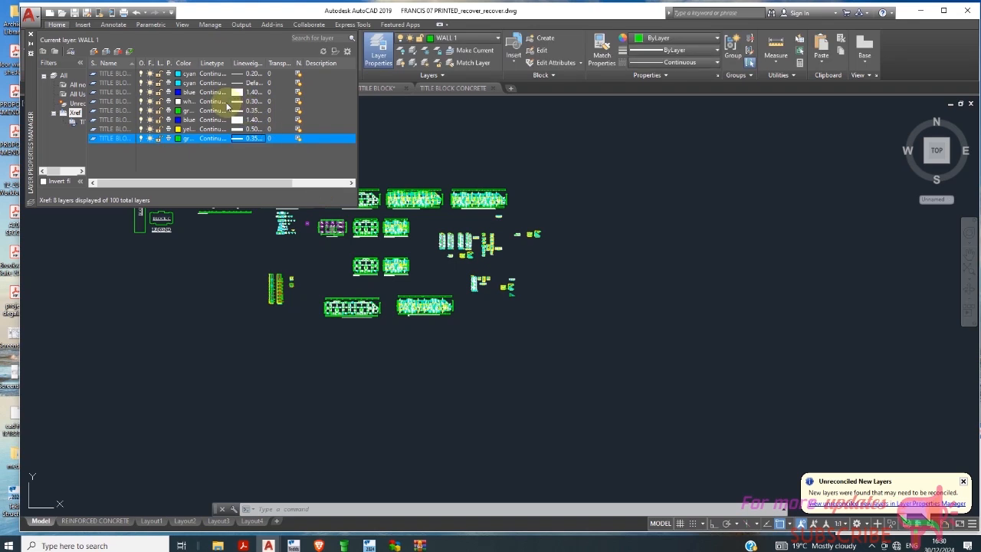
# Step: Create a new layer based on the last green title block layer under the Xref filter and close the layer manager
pyautogui.rightClick(117, 142)
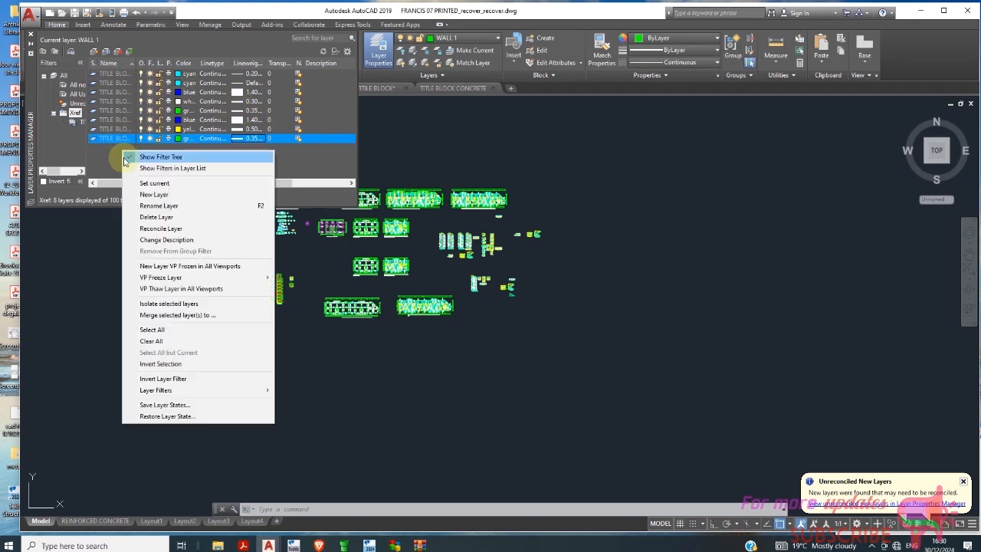
pyautogui.click(178, 196)
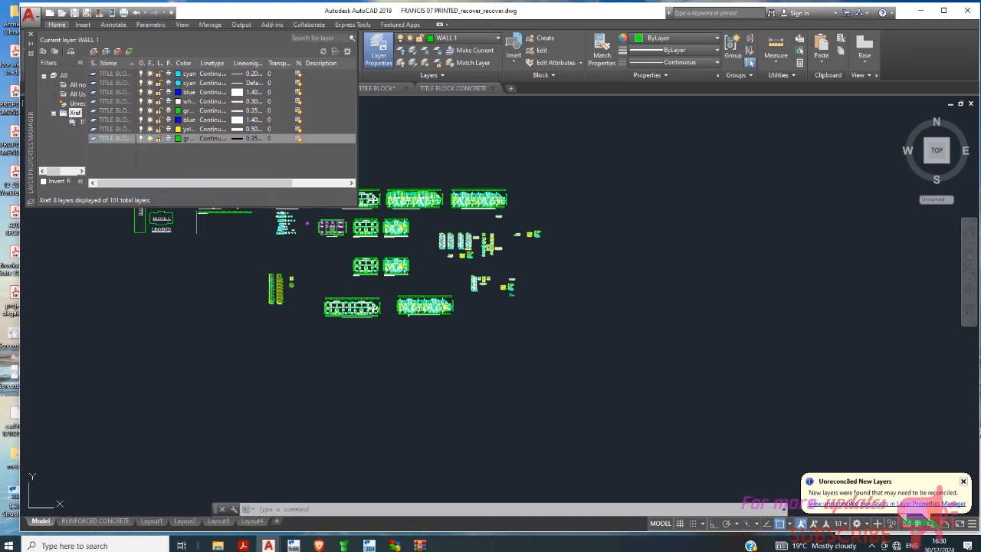
pyautogui.click(73, 112)
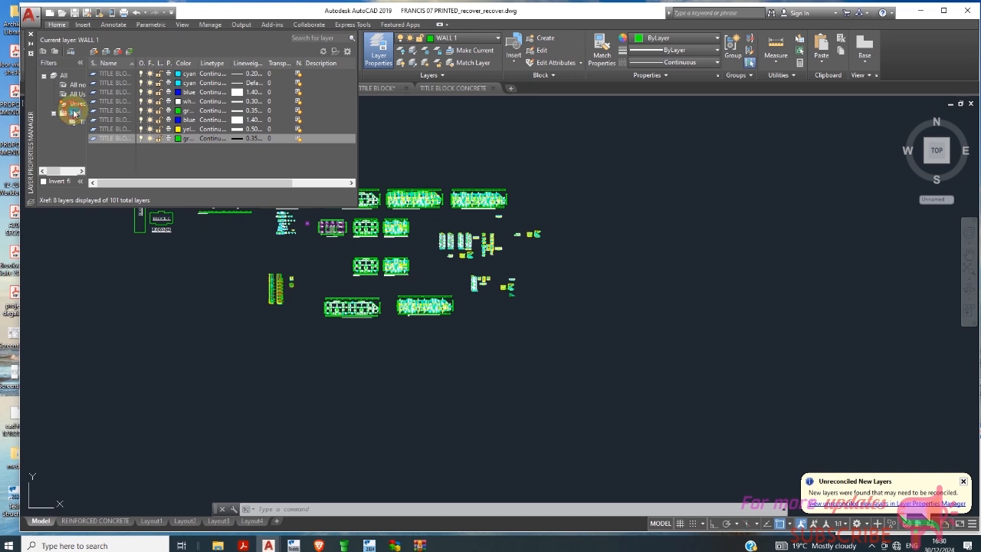
pyautogui.click(203, 169)
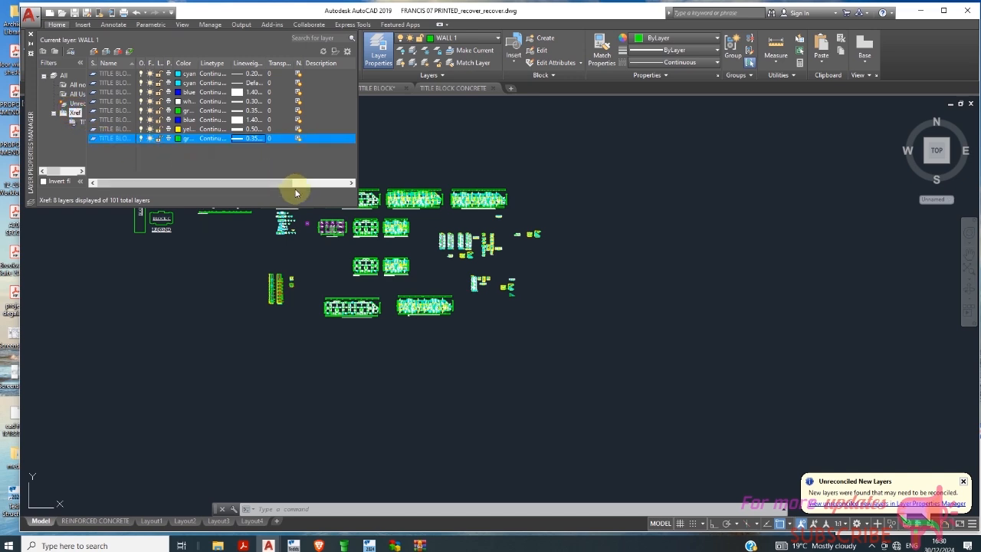
pyautogui.click(31, 34)
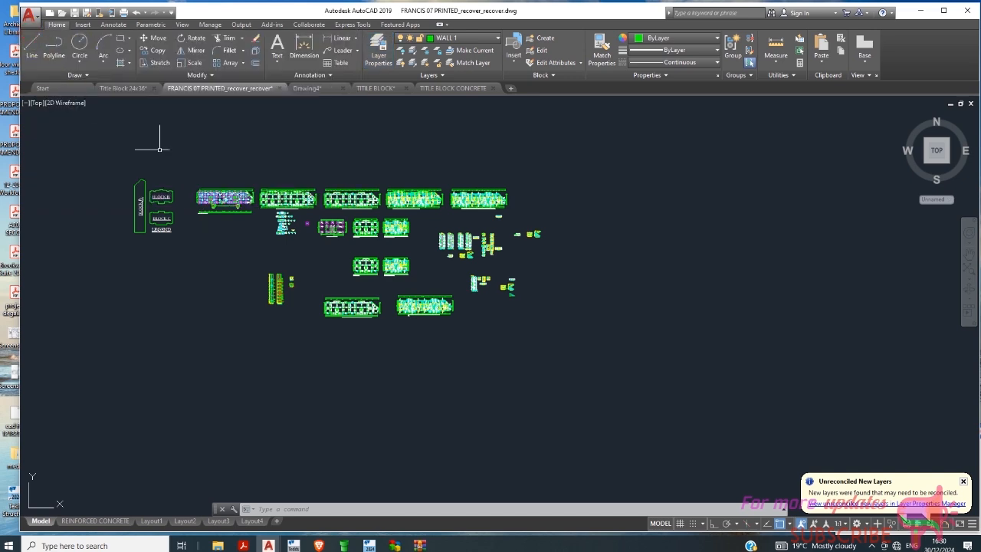
# Step: Switch from model space to Layout4
pyautogui.click(260, 522)
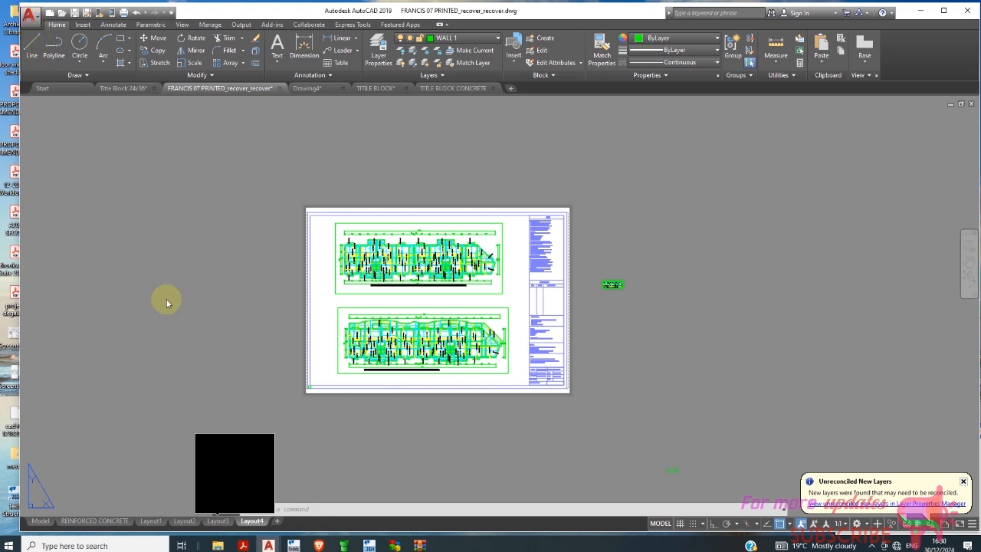
pyautogui.click(277, 467)
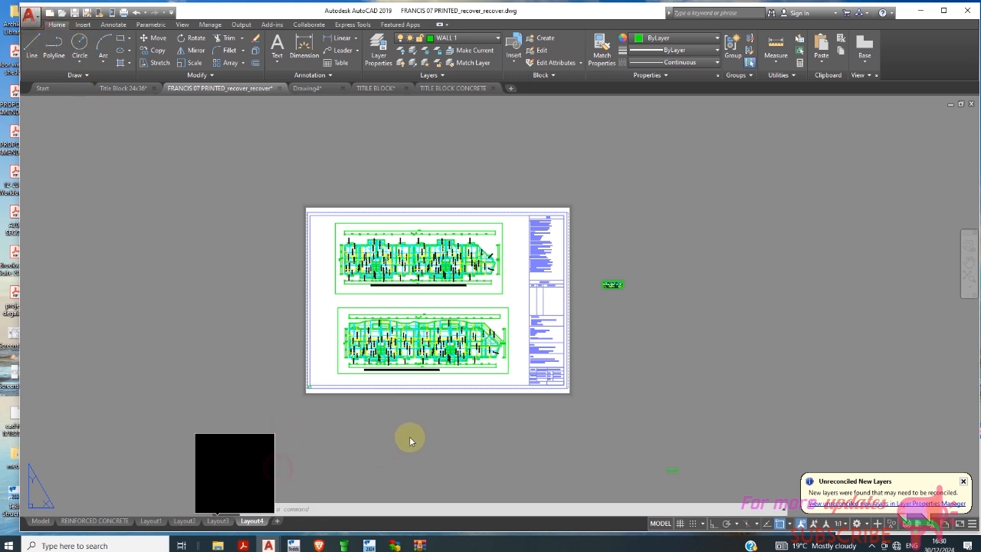
pyautogui.hotkey('alt', 'f')
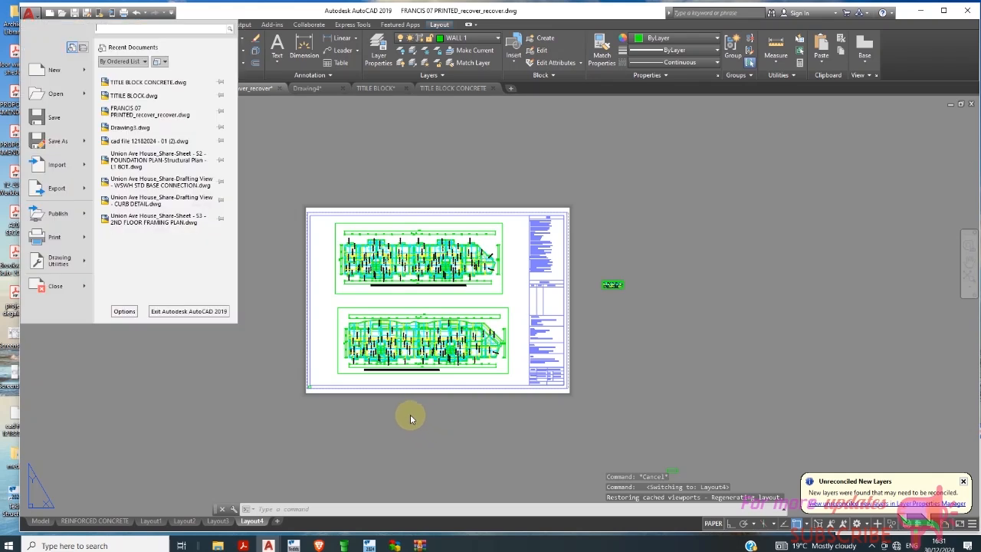
pyautogui.press('Escape')
pyautogui.hotkey('ctrl', 'q')
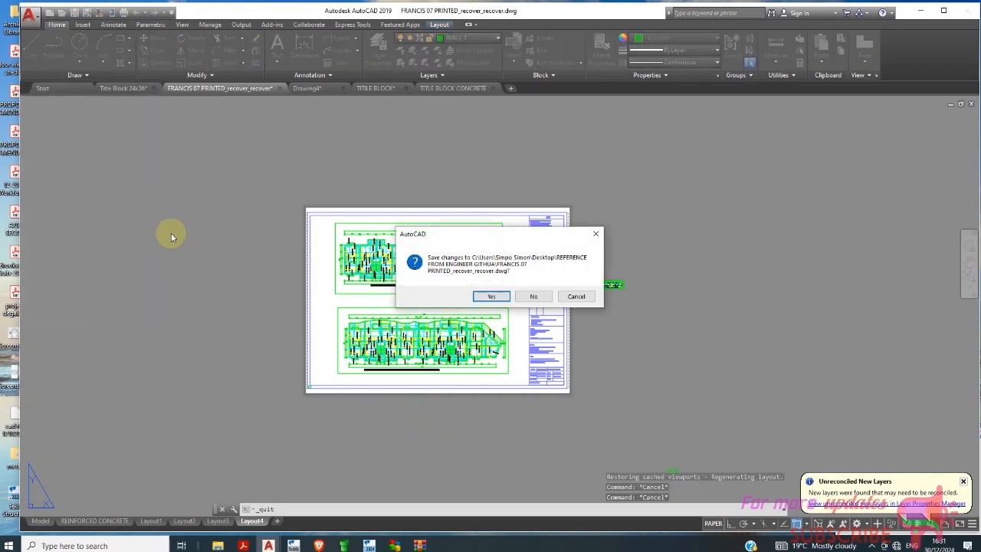
pyautogui.click(574, 296)
pyautogui.hotkey('ctrl', 'q')
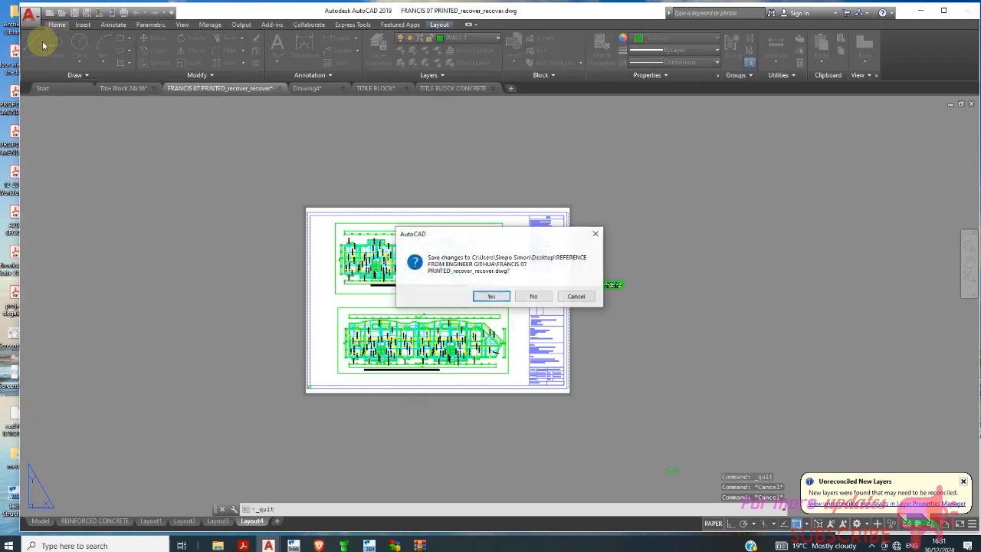
pyautogui.click(576, 297)
pyautogui.click(278, 464)
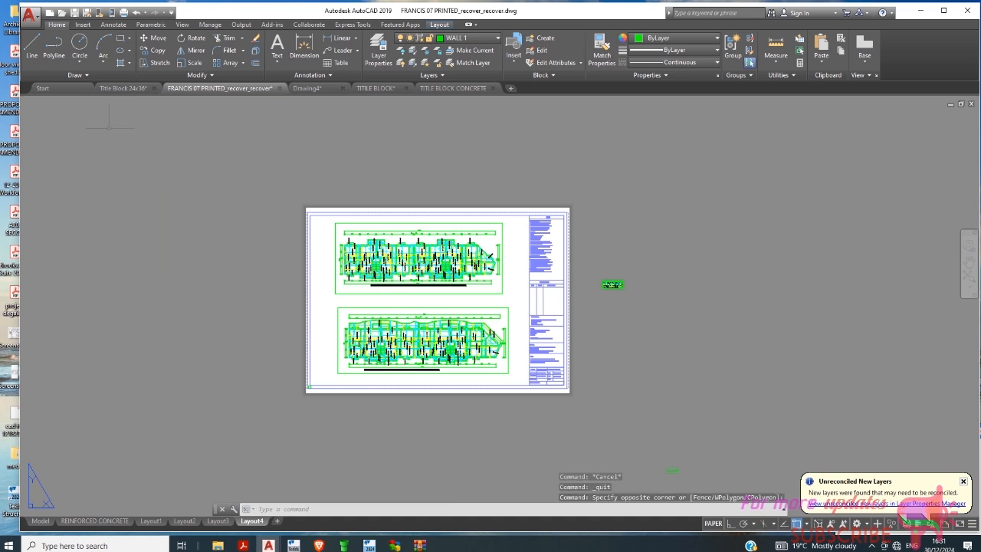
# Step: Start plotting Layout4 and choose to view the list of unreconciled new layers
pyautogui.click(29, 14)
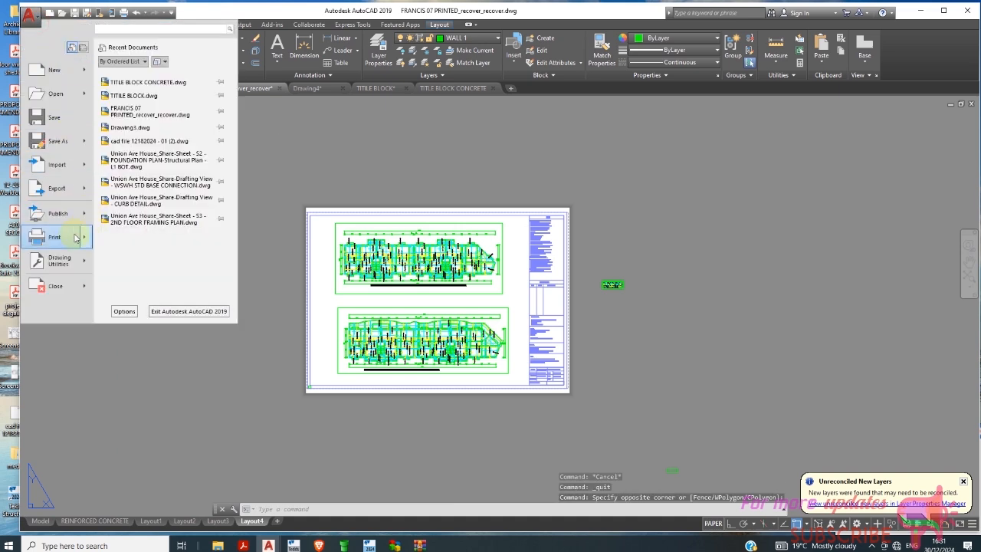
pyautogui.click(75, 237)
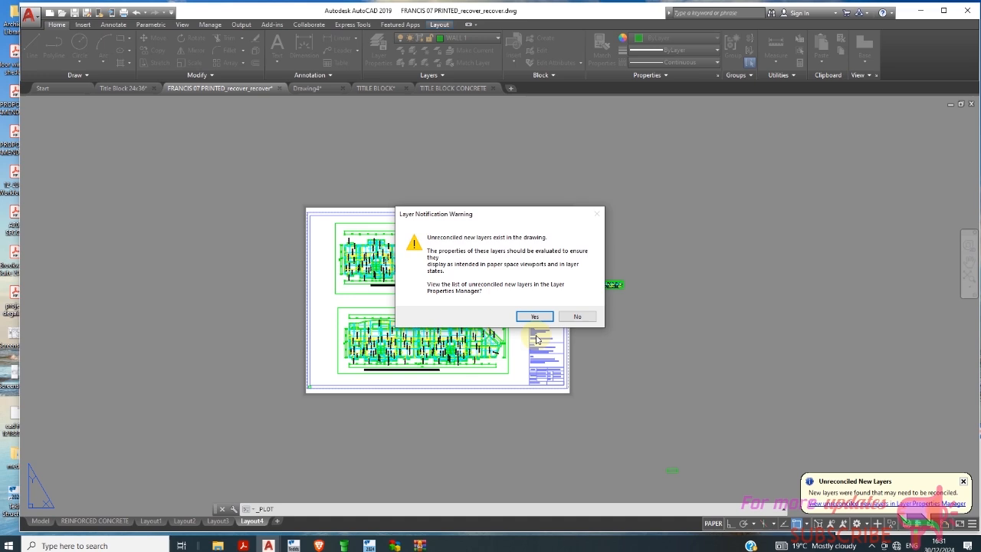
pyautogui.click(538, 317)
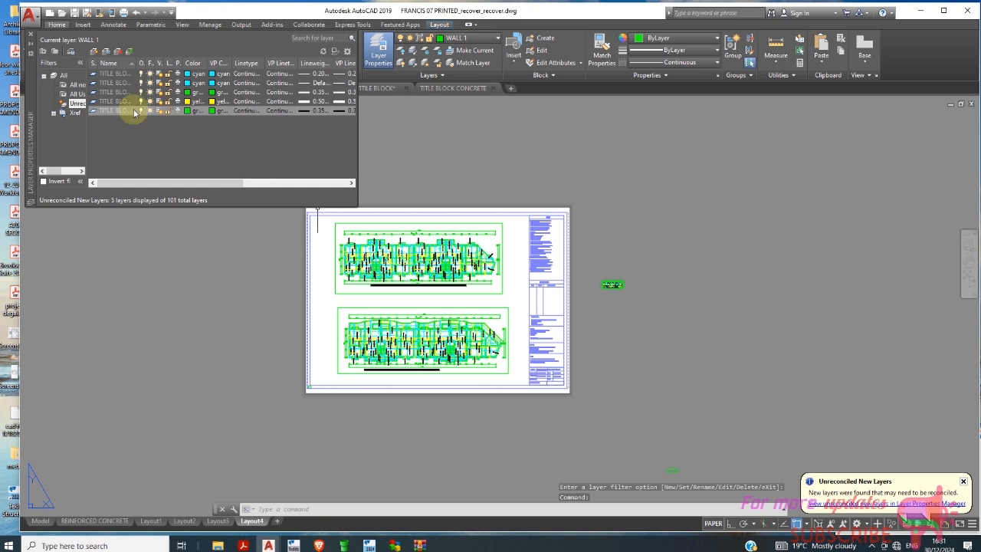
# Step: Reconcile all the unreconciled title block layers one by one and close the layer manager
pyautogui.rightClick(113, 73)
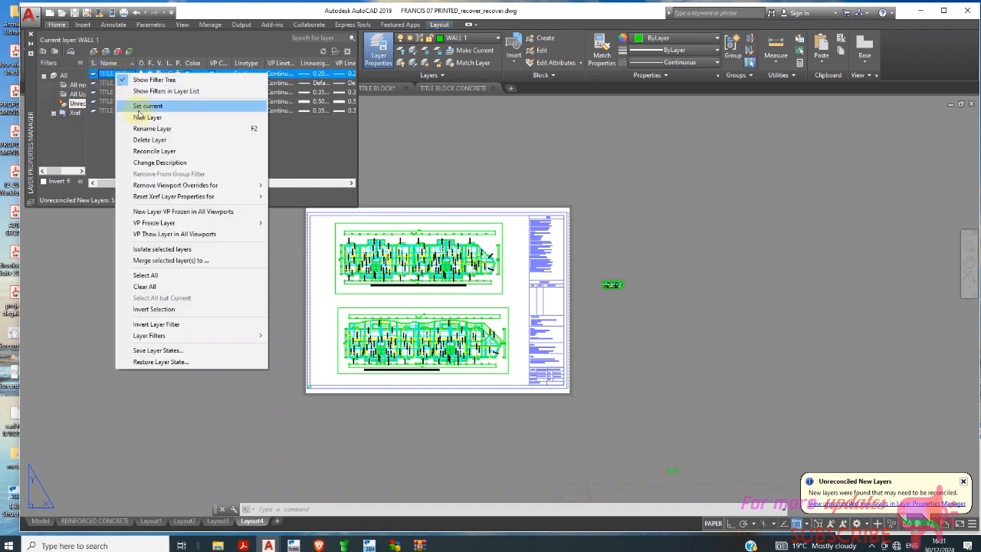
pyautogui.click(157, 151)
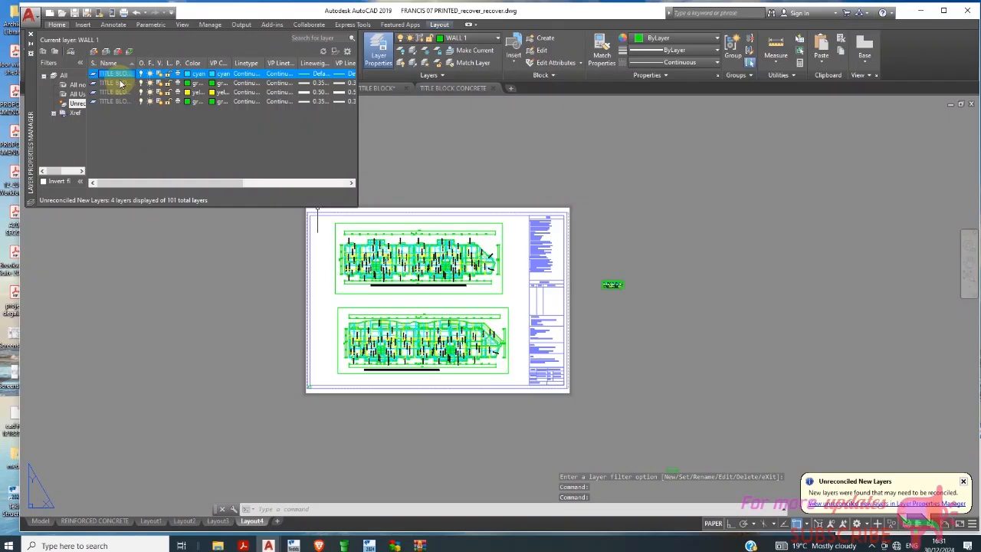
pyautogui.rightClick(117, 74)
pyautogui.click(159, 154)
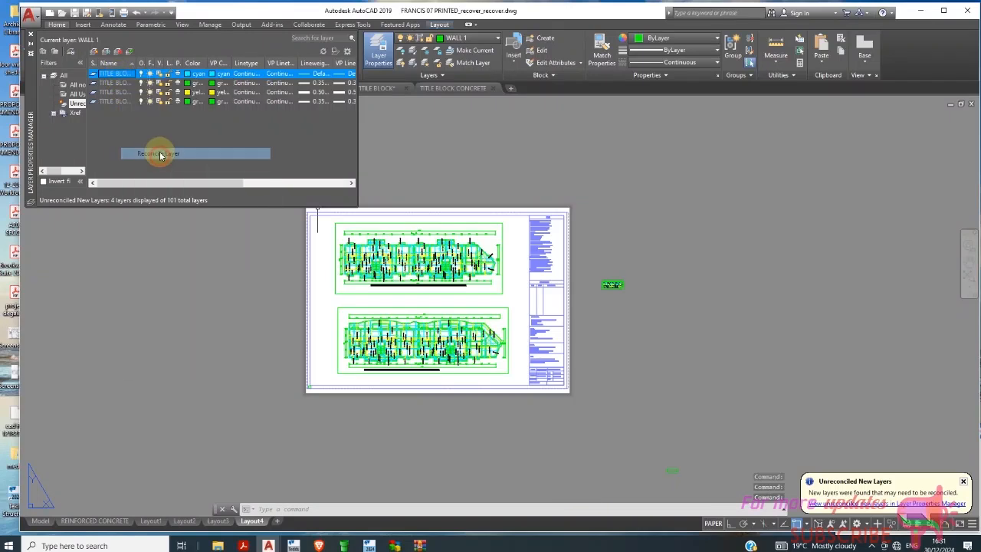
pyautogui.rightClick(120, 77)
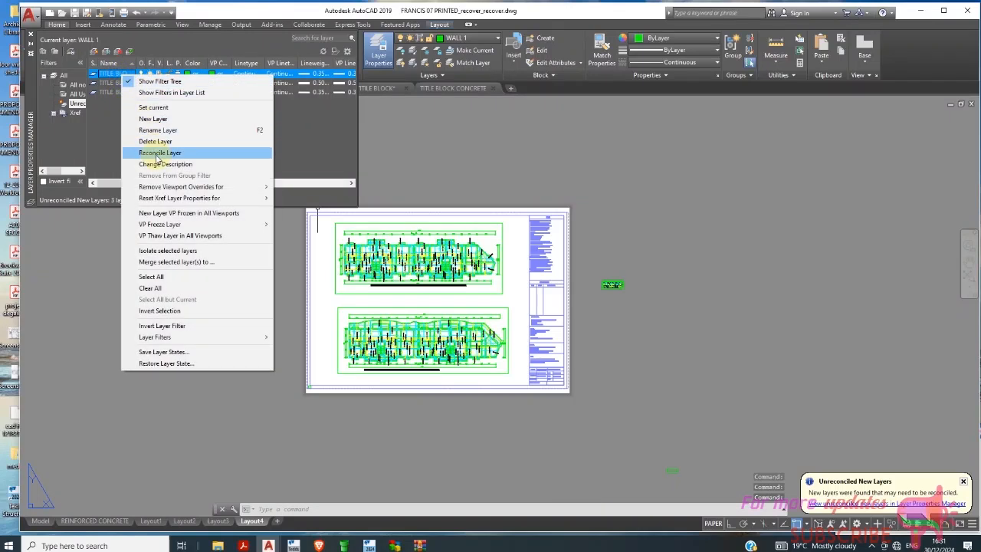
pyautogui.click(158, 152)
pyautogui.rightClick(127, 80)
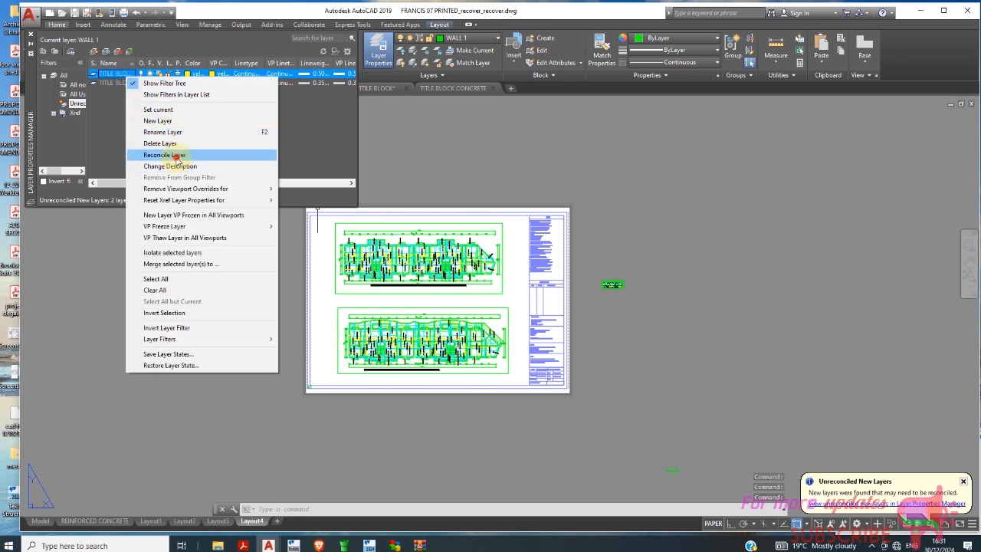
pyautogui.click(173, 156)
pyautogui.rightClick(120, 77)
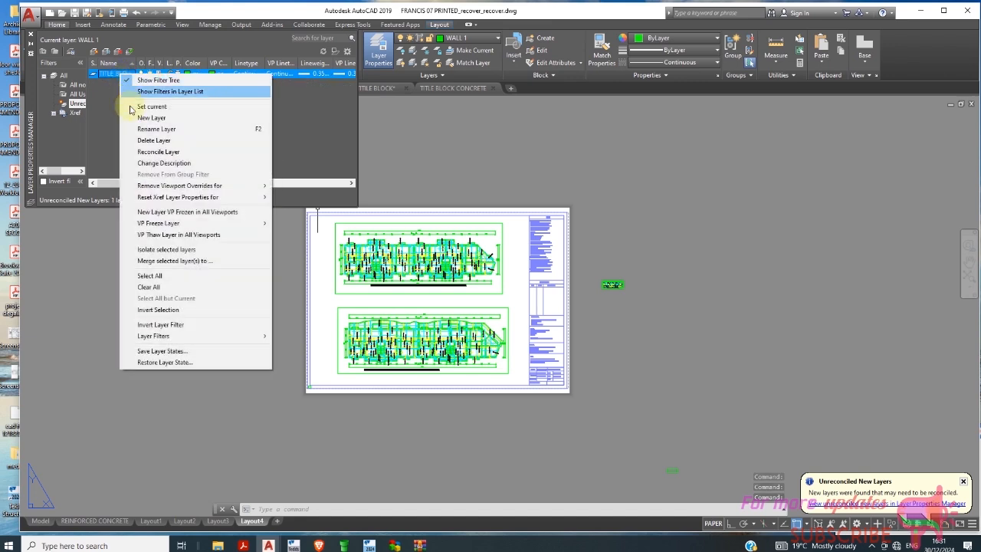
pyautogui.click(160, 153)
pyautogui.scroll(-3, 222, 126)
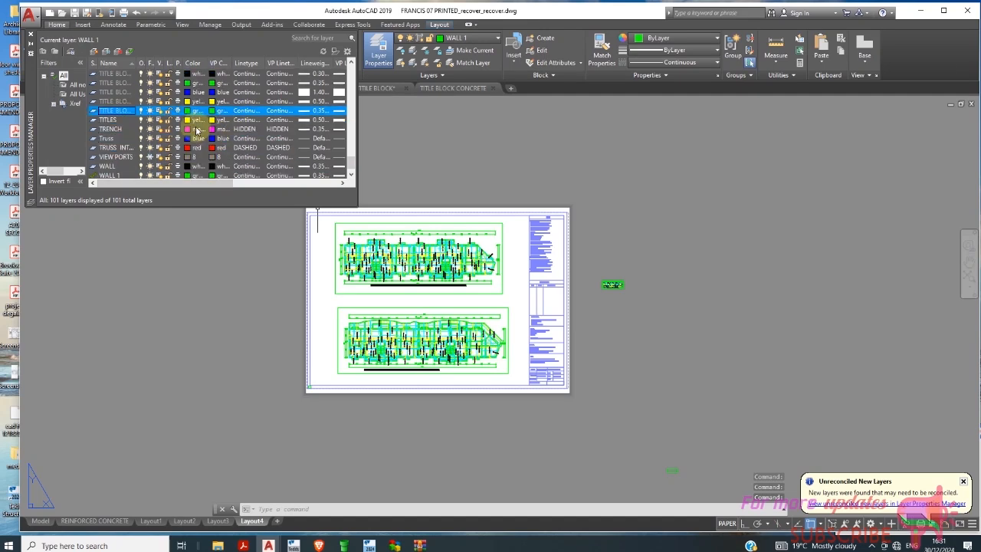
pyautogui.scroll(3, 347, 165)
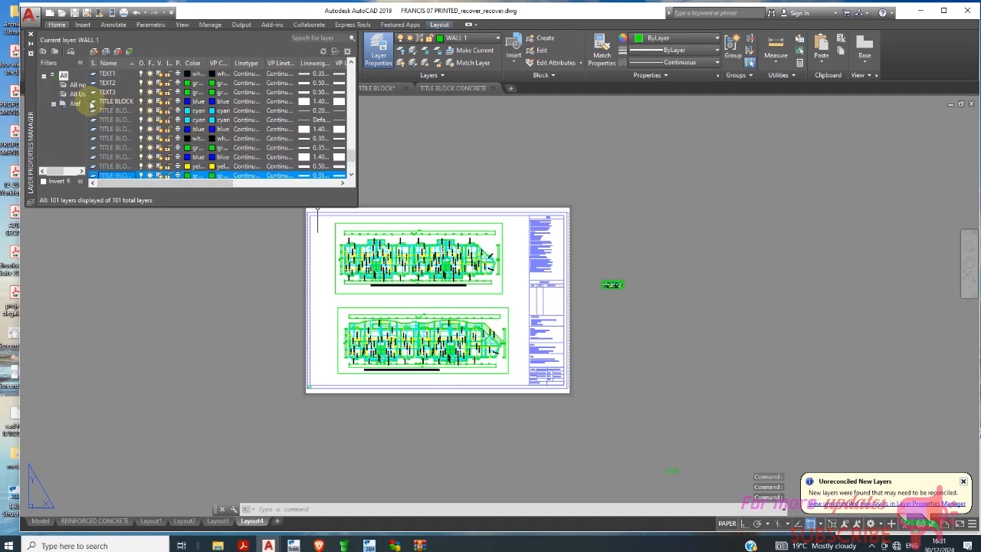
pyautogui.click(30, 33)
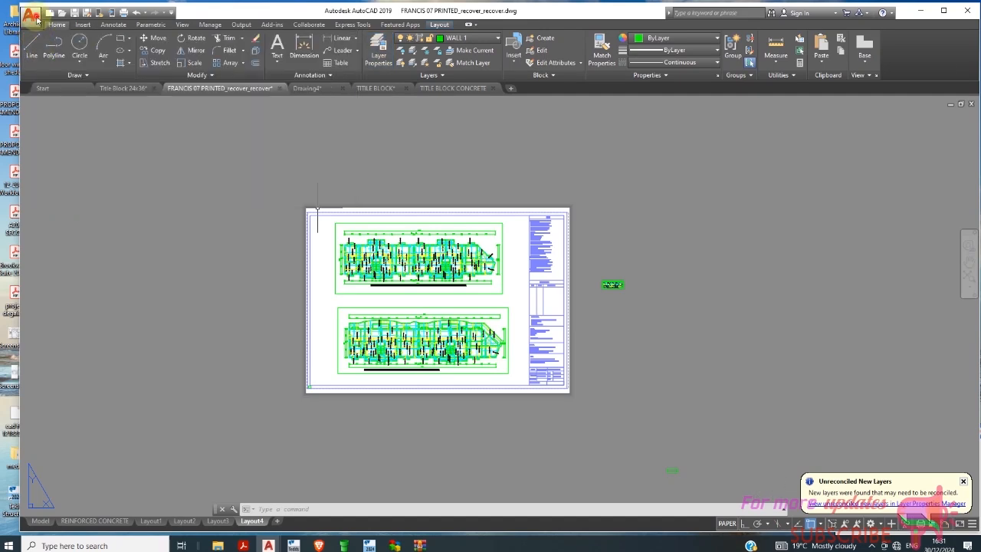
# Step: Plot Layout4 as a single sheet with the AutoCAD PDF (High Quality Print) plotter on ISO A1 paper in landscape
pyautogui.click(29, 15)
pyautogui.click(63, 239)
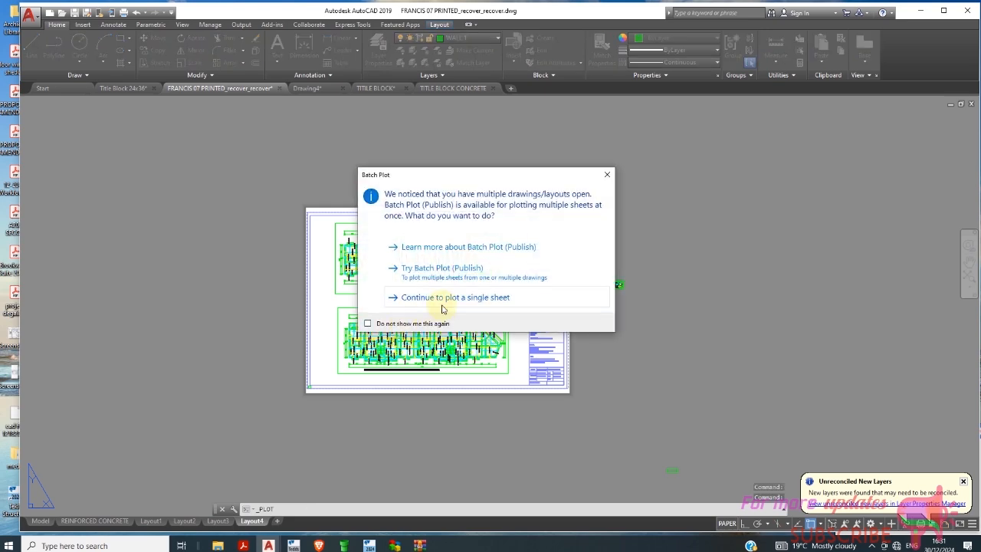
pyautogui.click(442, 307)
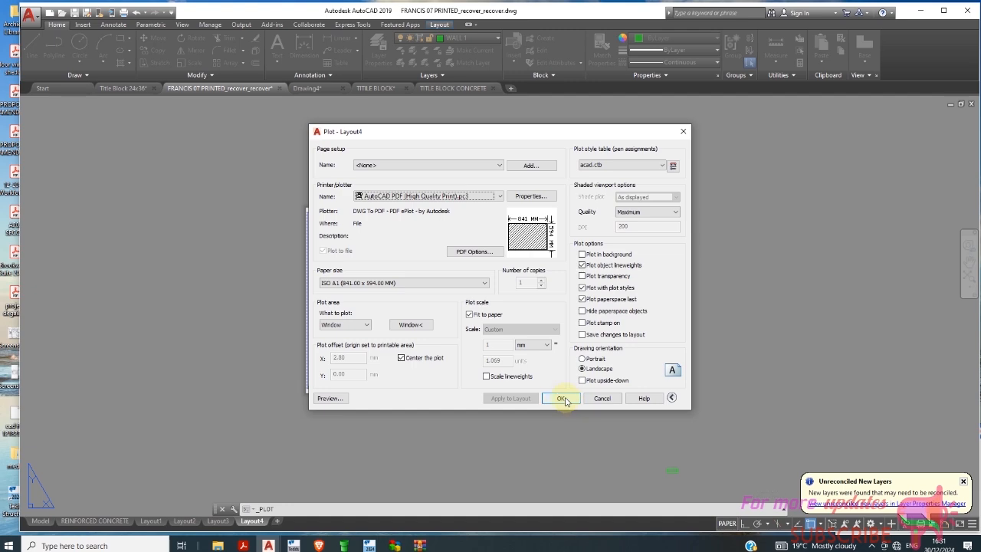
pyautogui.click(562, 398)
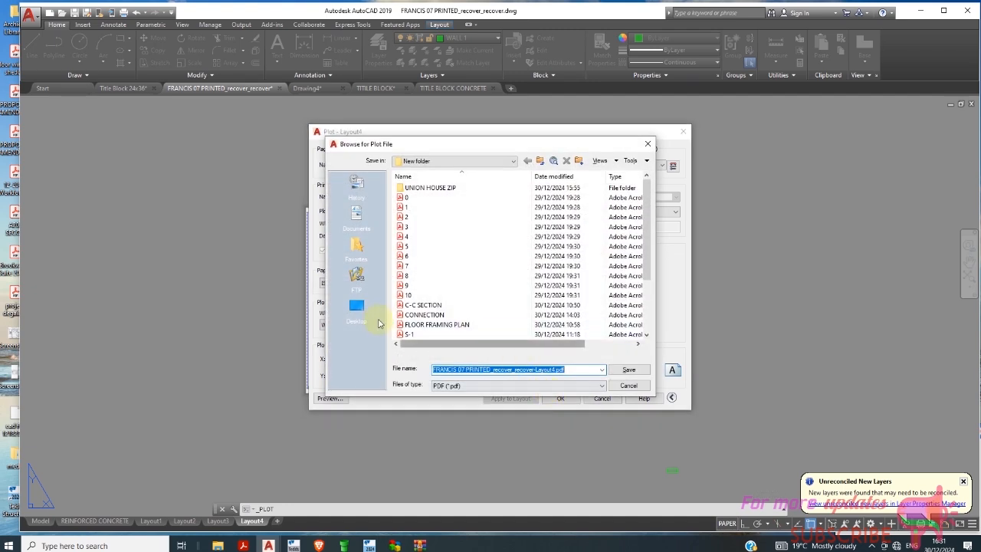
# Step: Save the plot file to the Desktop as a PDF named SLAB 7 BEAM LAYOUT
pyautogui.click(356, 308)
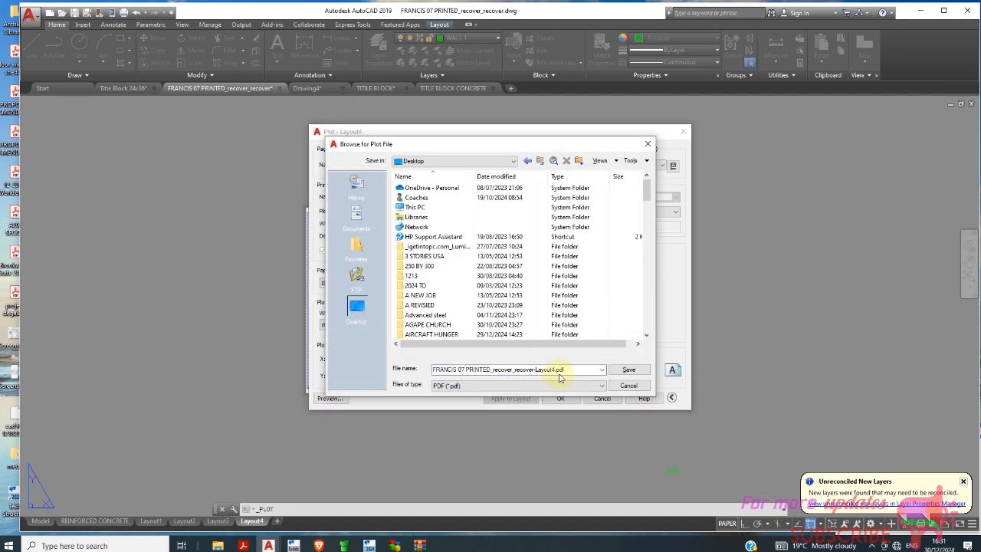
pyautogui.moveTo(568, 370); pyautogui.dragTo(441, 380)
pyautogui.write('SLAB 7 BEAM LAYOUT')
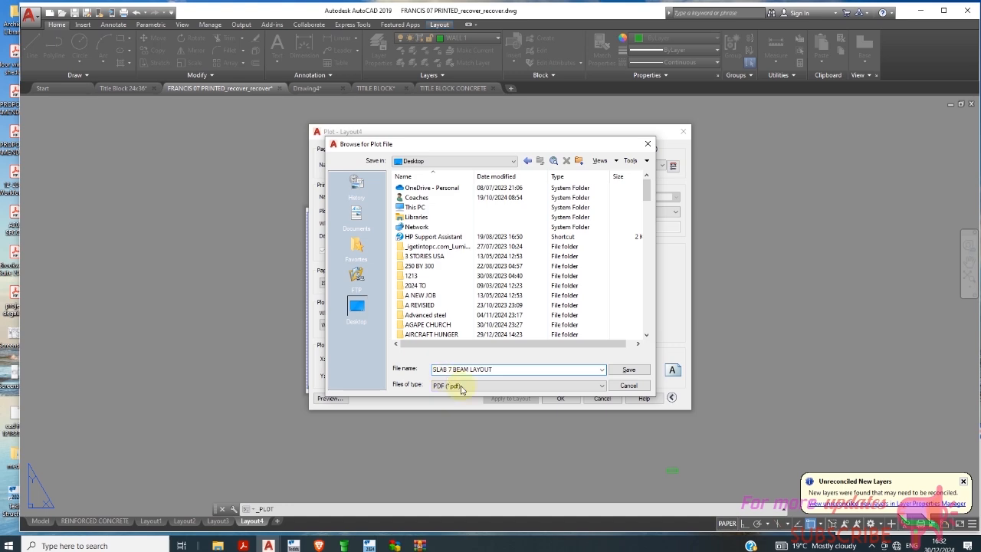
pyautogui.click(628, 370)
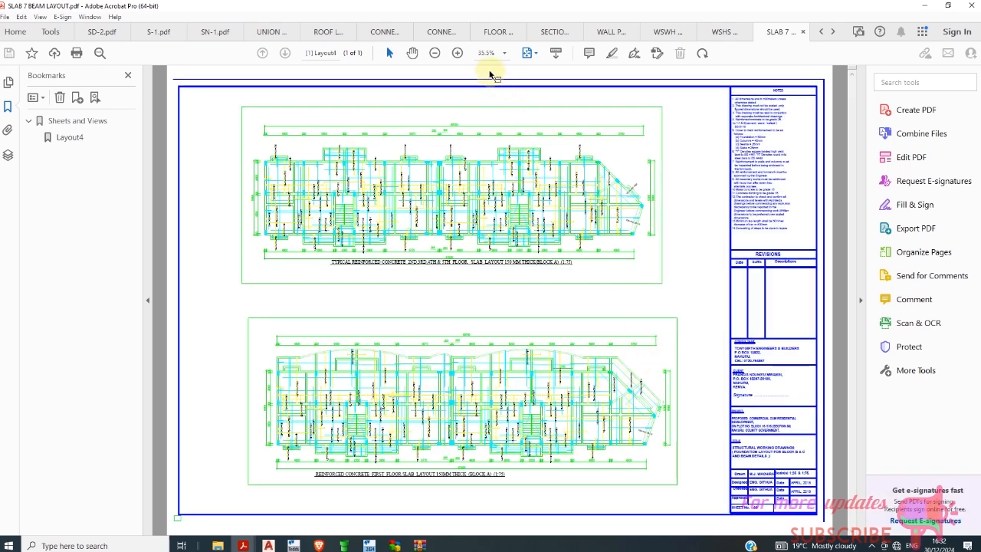
# Step: Enlarge the plotted PDF to 75% and examine the title block's notes, revisions, consultant, client, project and title sections
pyautogui.click(458, 53)
pyautogui.click(458, 53)
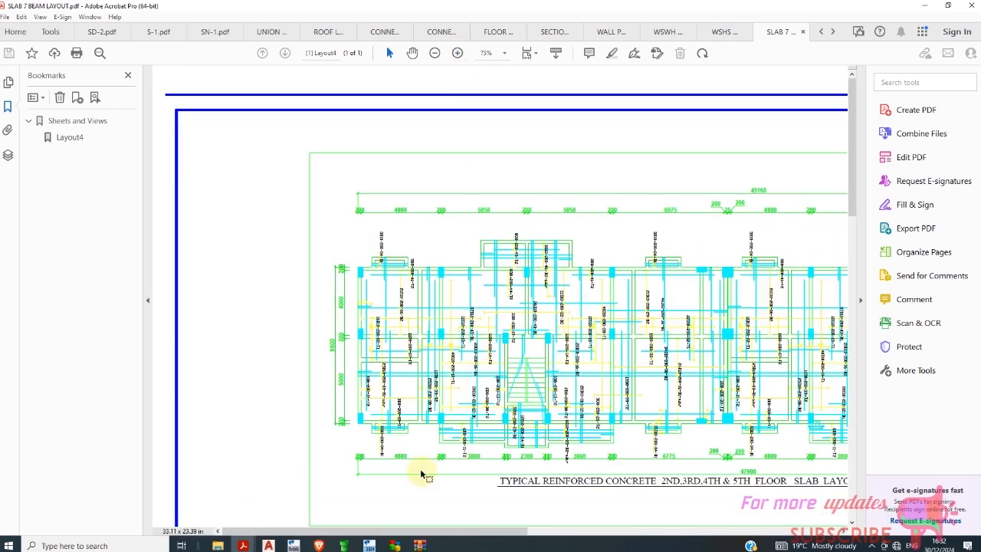
pyautogui.moveTo(356, 532); pyautogui.dragTo(694, 535)
pyautogui.scroll(-3, 700, 271)
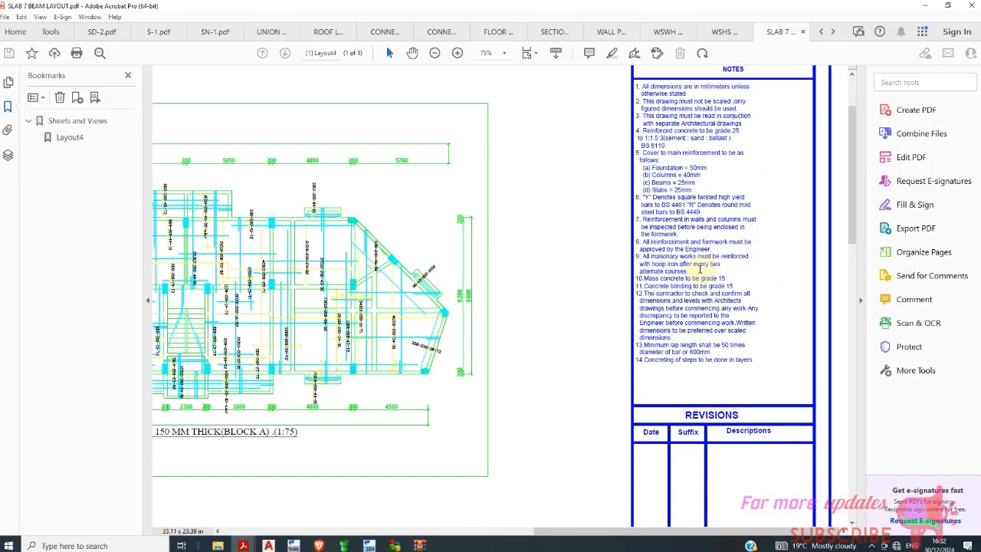
pyautogui.scroll(-8, 684, 315)
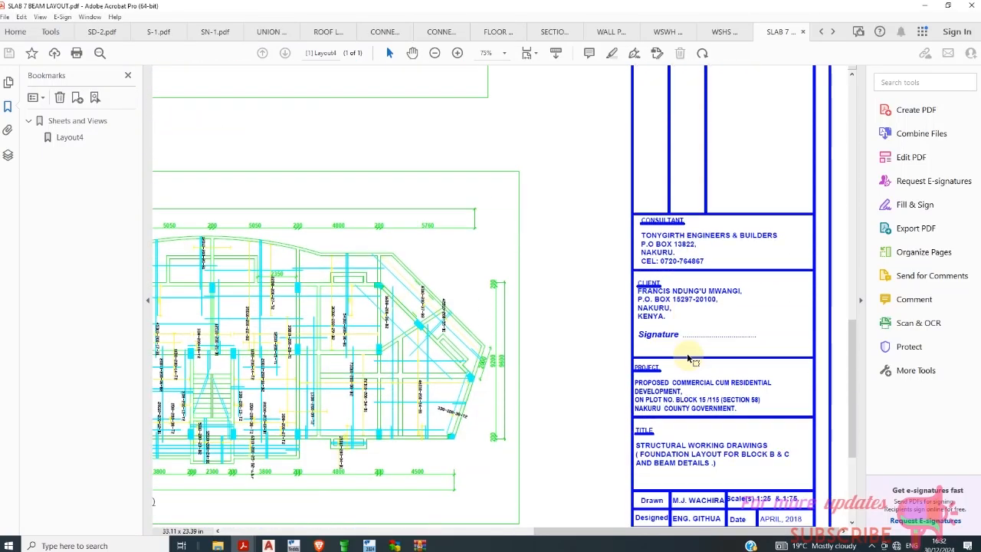
pyautogui.scroll(-1, 693, 360)
pyautogui.scroll(3, 730, 379)
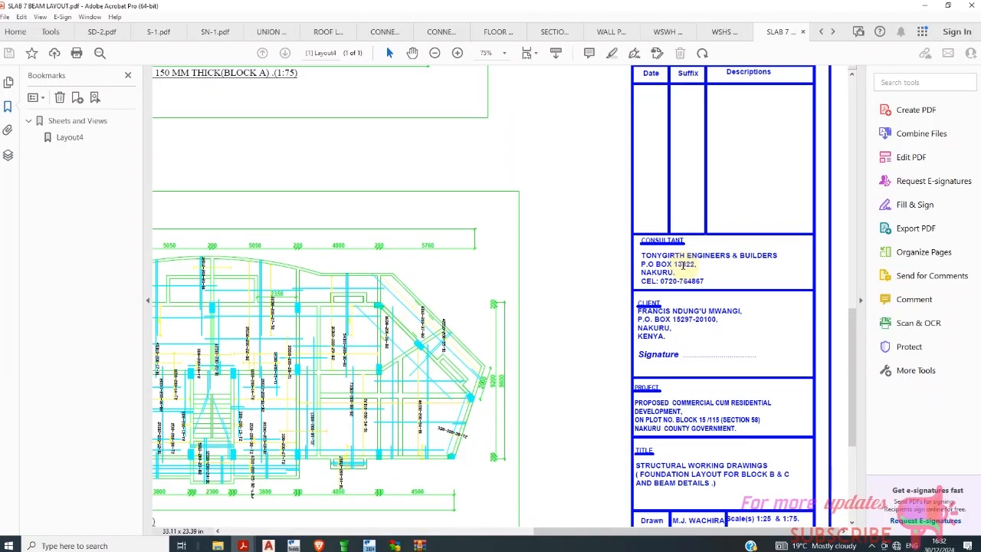
pyautogui.scroll(-1, 685, 306)
pyautogui.moveTo(587, 534)
pyautogui.mouseDown()
pyautogui.moveTo(344, 529)
pyautogui.moveTo(499, 529)
pyautogui.moveTo(661, 546)
pyautogui.mouseUp()
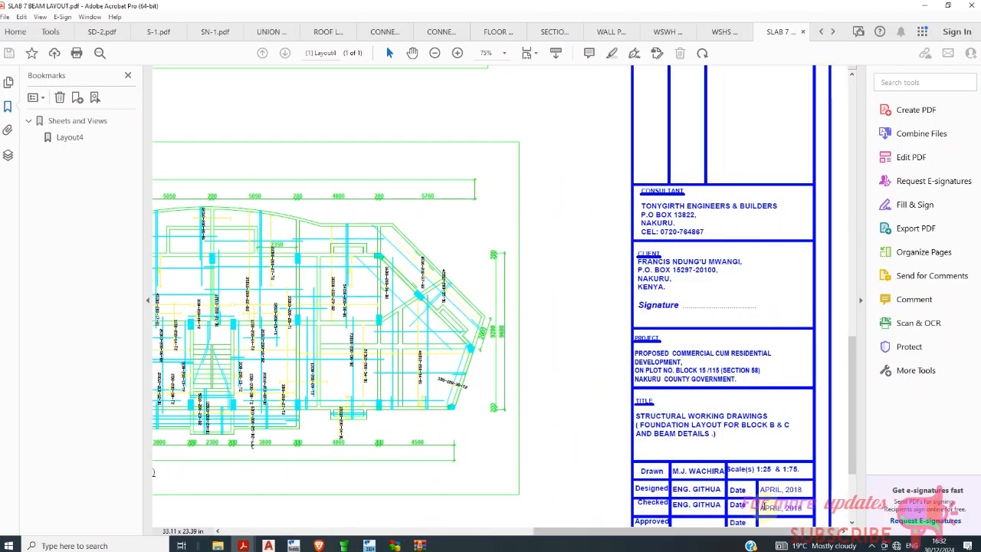
pyautogui.click(858, 442)
pyautogui.moveTo(854, 436); pyautogui.dragTo(649, 377)
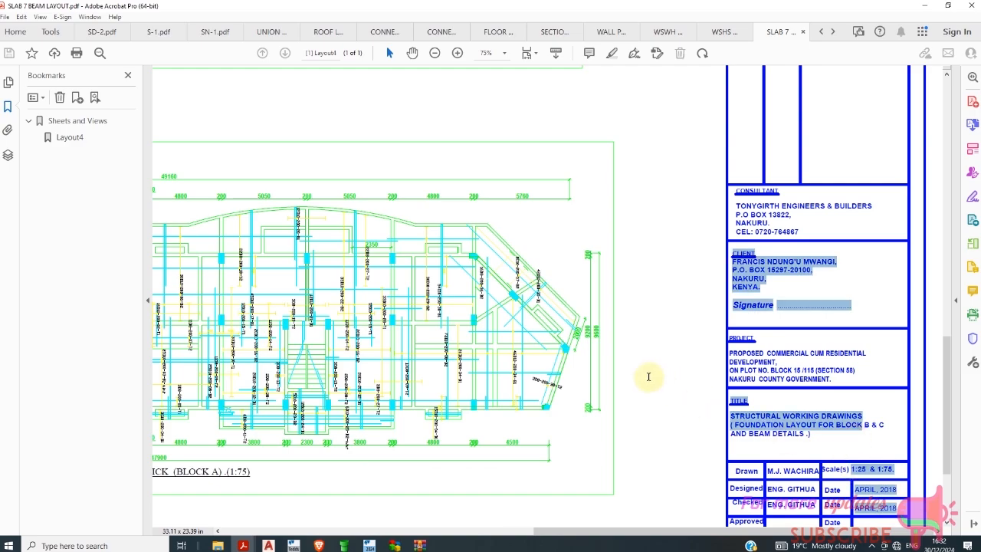
# Step: Examine both slab layout plans in the plotted PDF and the title block down to its sheet number
pyautogui.scroll(1, 484, 406)
pyautogui.scroll(1, 485, 406)
pyautogui.moveTo(616, 532)
pyautogui.mouseDown()
pyautogui.moveTo(296, 519)
pyautogui.moveTo(508, 537)
pyautogui.moveTo(696, 536)
pyautogui.mouseUp()
pyautogui.scroll(5, 683, 248)
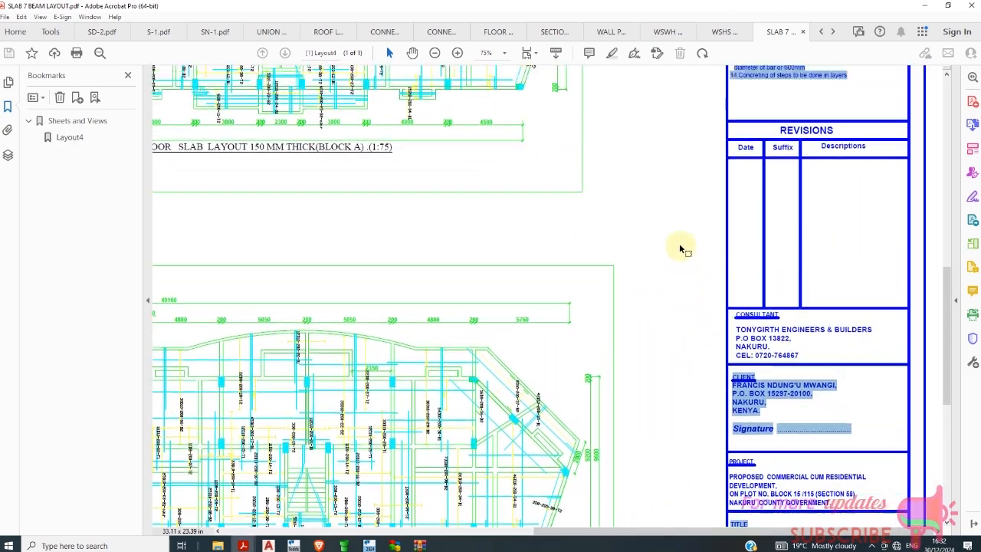
pyautogui.scroll(6, 648, 204)
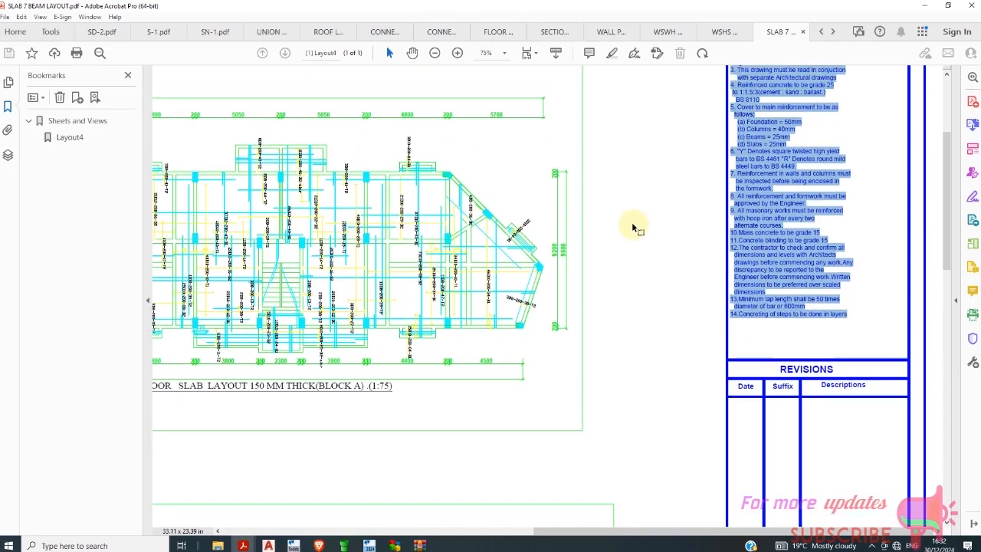
pyautogui.moveTo(565, 531); pyautogui.dragTo(205, 513)
pyautogui.scroll(-3, 399, 363)
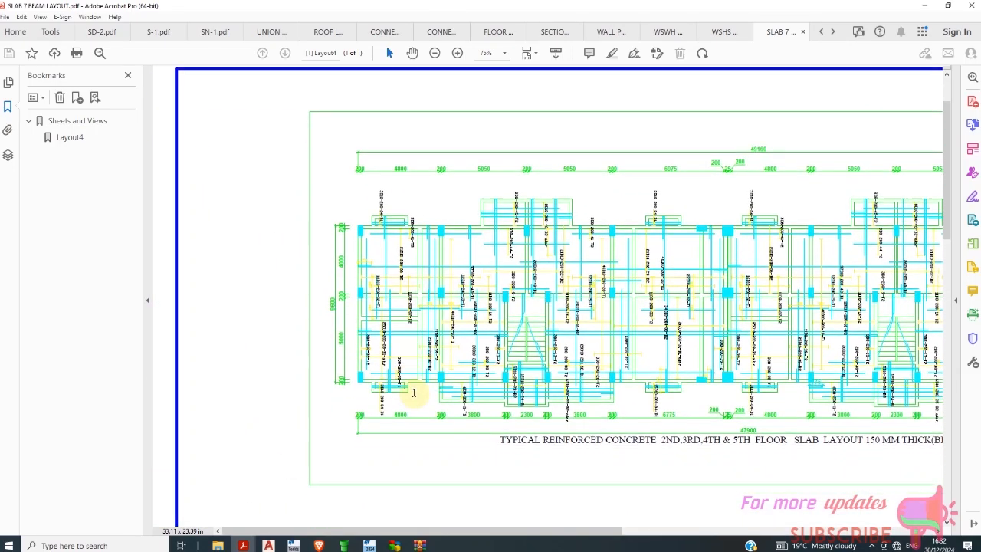
pyautogui.moveTo(390, 531); pyautogui.dragTo(735, 536)
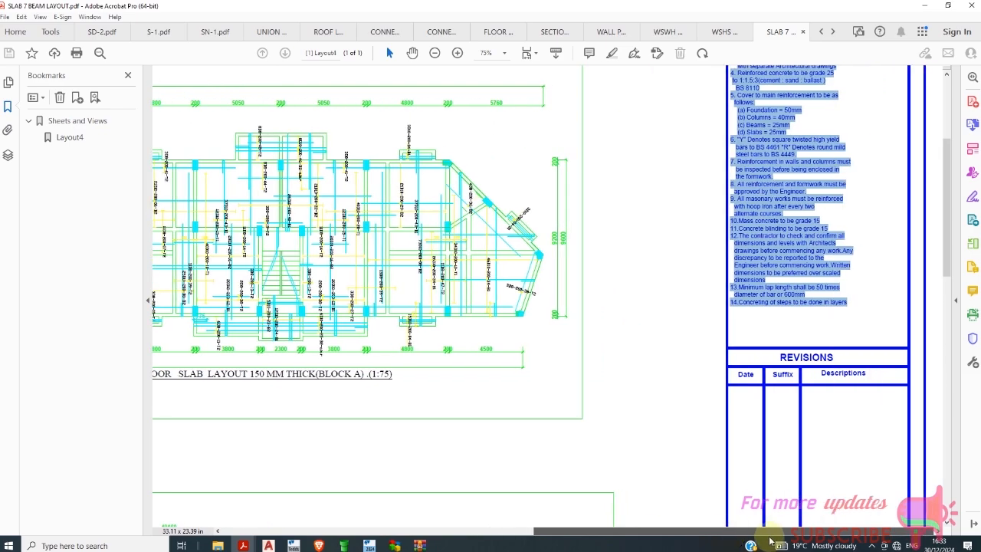
pyautogui.moveTo(944, 266); pyautogui.dragTo(937, 501)
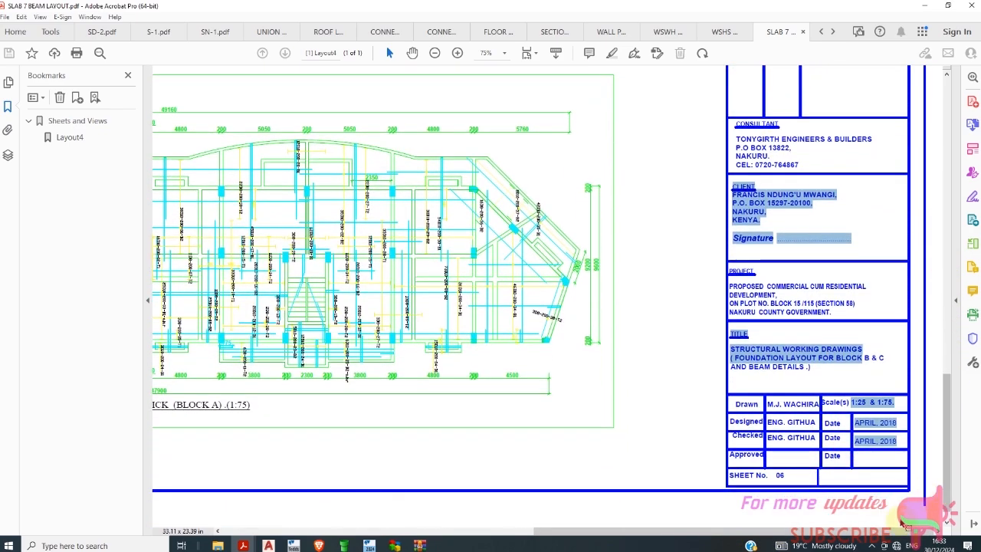
# Step: Review the plotted PDF's sheet number and notes, switch to AutoCAD, and examine the title block sheet in the TITILE BLOCK drawing's Layout1
pyautogui.moveTo(862, 534)
pyautogui.mouseDown()
pyautogui.moveTo(775, 535)
pyautogui.moveTo(866, 536)
pyautogui.mouseUp()
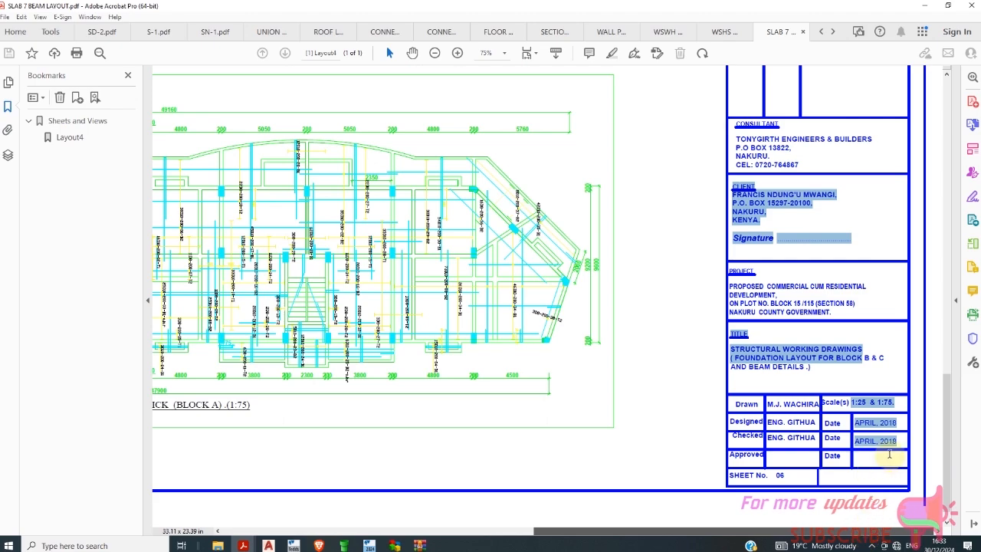
pyautogui.scroll(10, 893, 149)
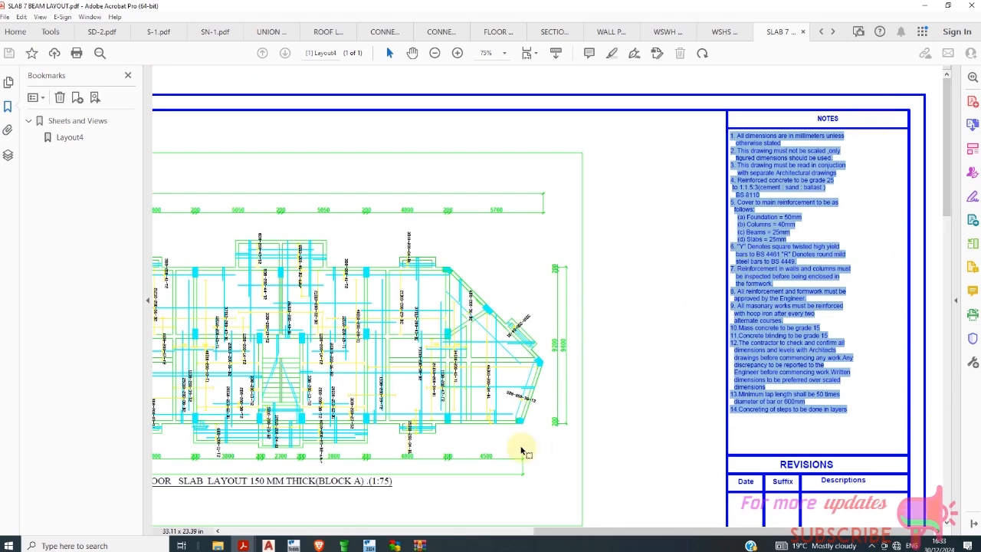
pyautogui.click(268, 544)
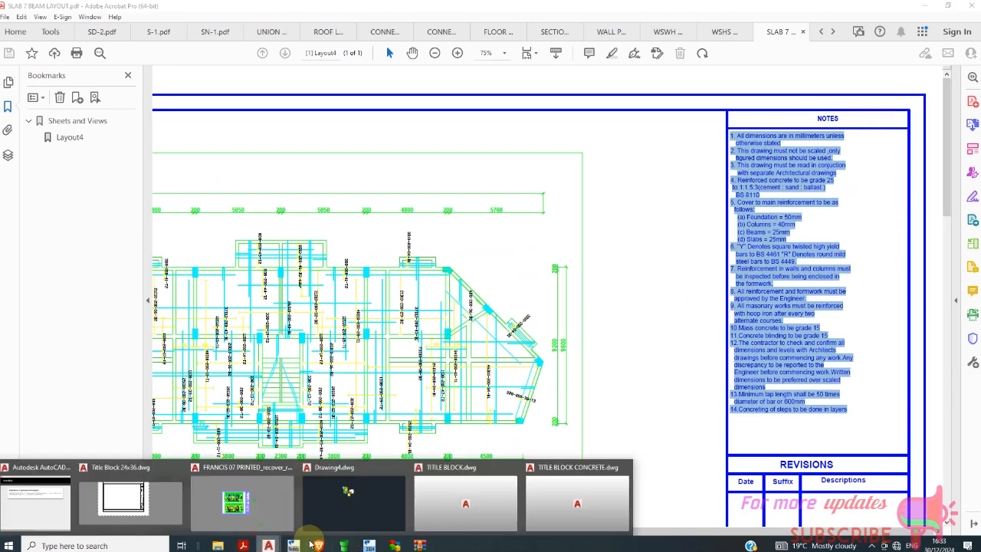
pyautogui.click(353, 511)
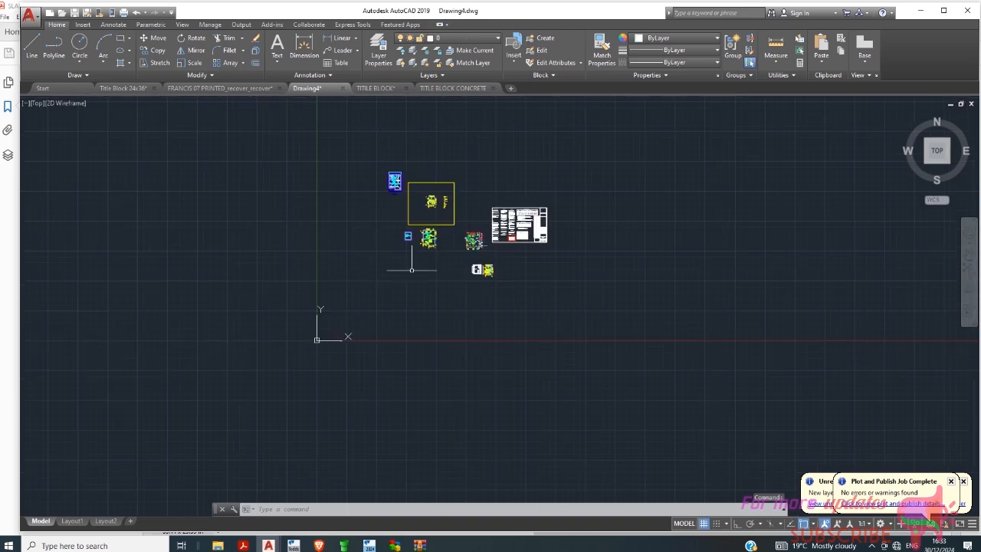
pyautogui.click(374, 88)
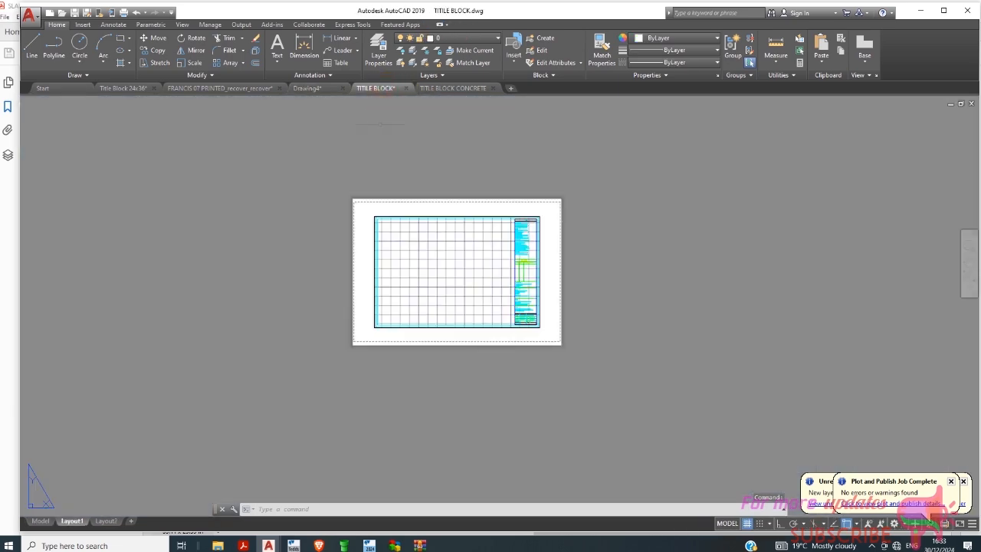
pyautogui.scroll(5, 547, 278)
pyautogui.scroll(-8, 406, 252)
pyautogui.scroll(5, 407, 252)
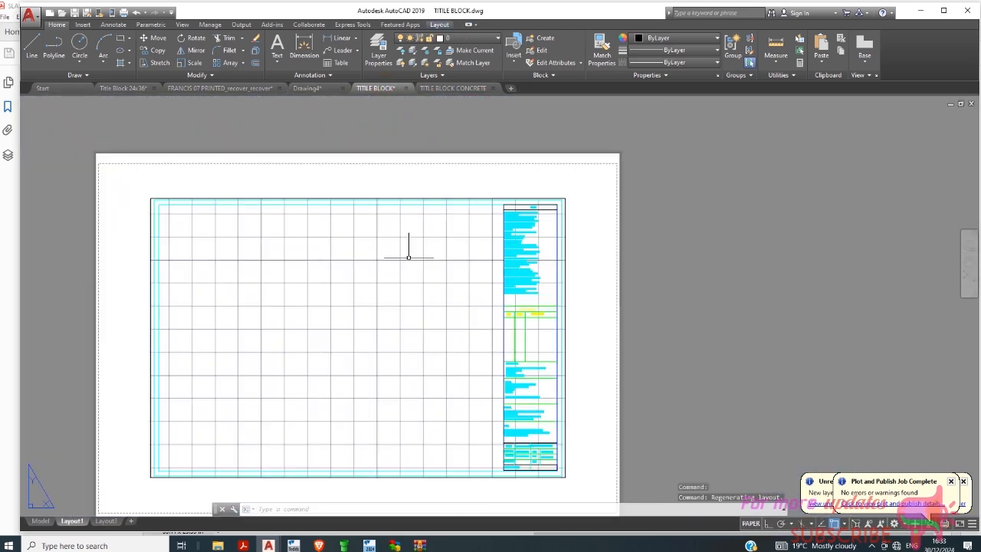
pyautogui.scroll(-5, 435, 226)
pyautogui.scroll(4, 360, 210)
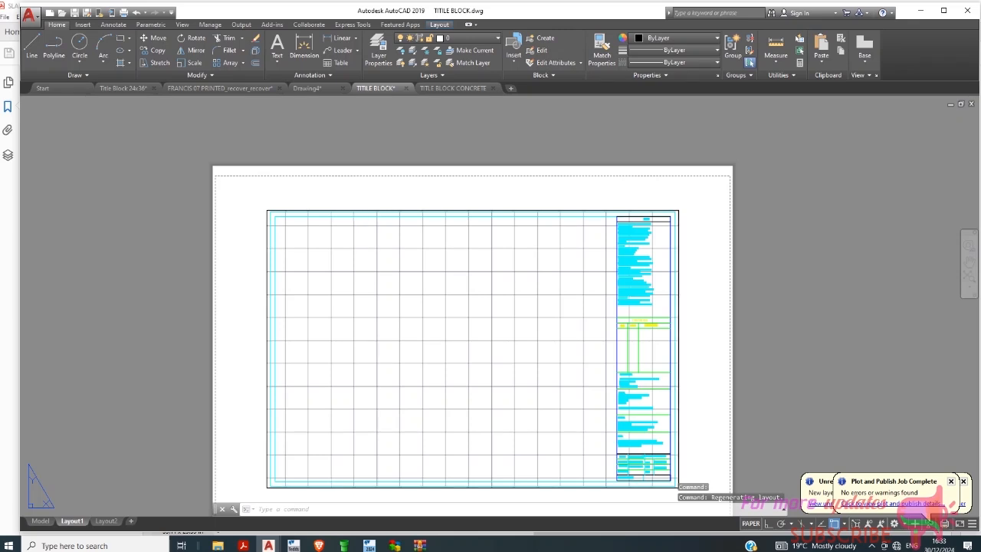
pyautogui.scroll(-2, 565, 197)
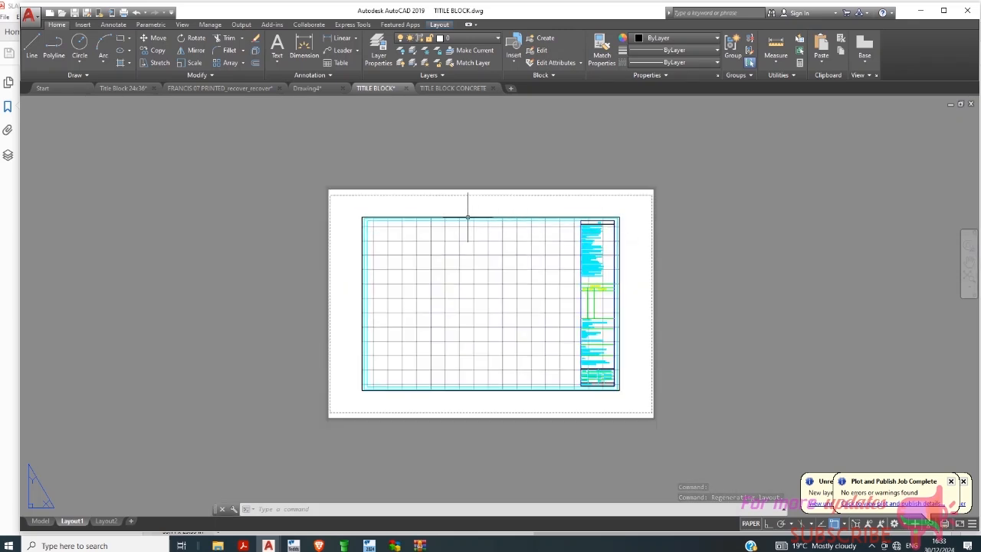
pyautogui.scroll(-2, 445, 220)
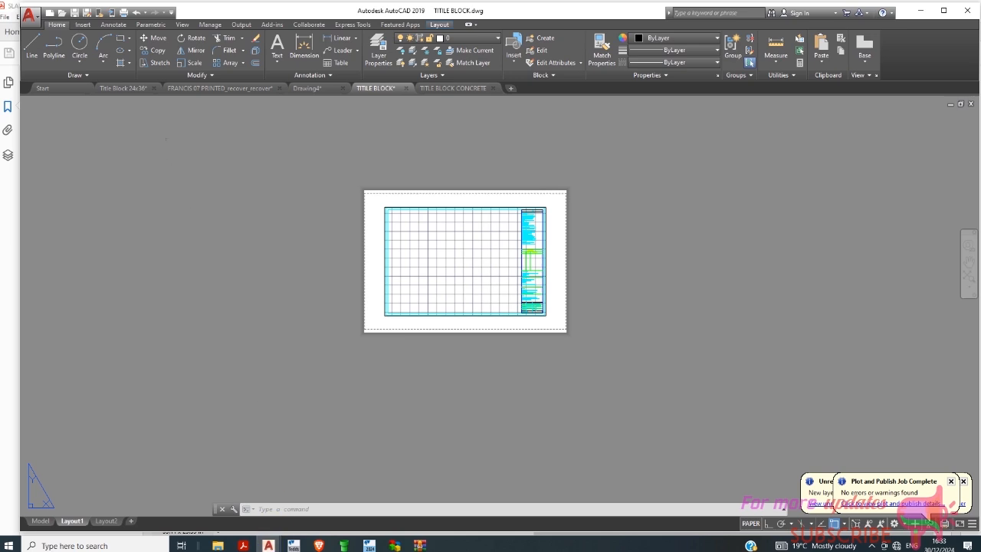
# Step: Delete the attached concrete title block from Layout4 of the slab layout drawing
pyautogui.click(182, 89)
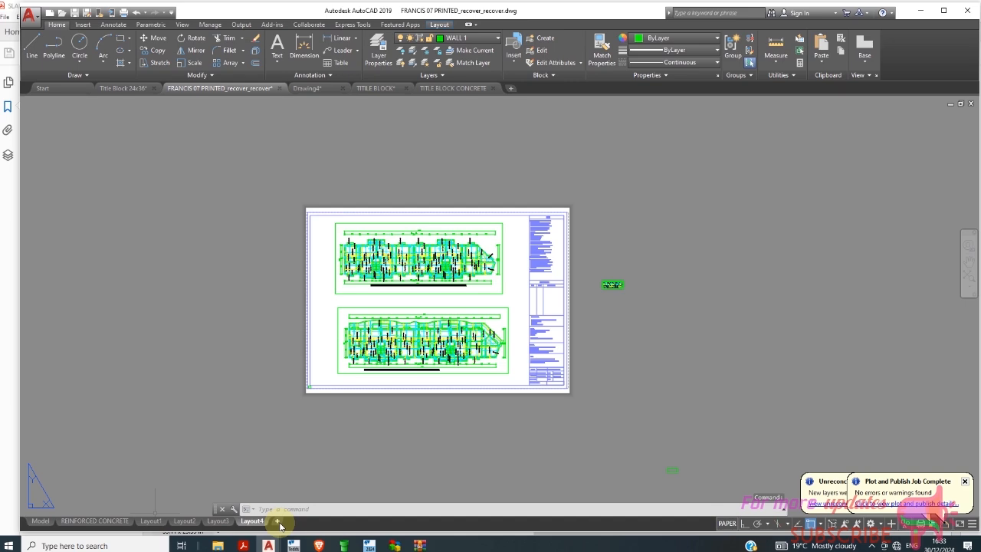
pyautogui.scroll(3, 588, 367)
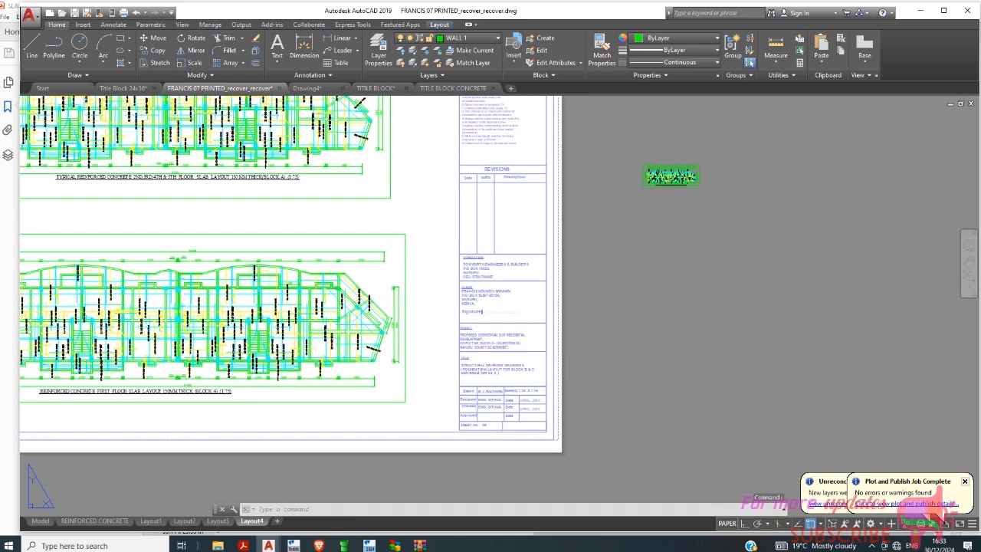
pyautogui.click(544, 357)
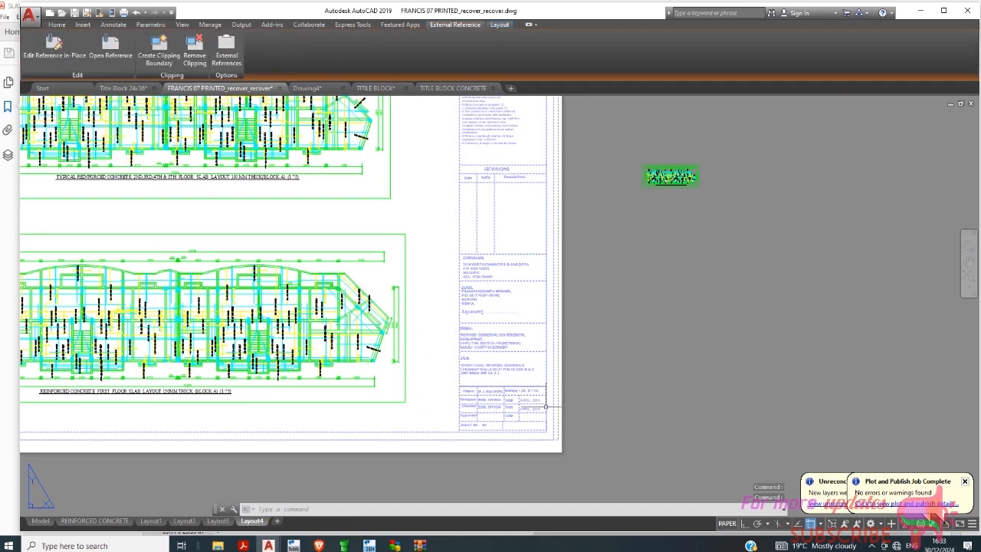
pyautogui.press('Delete')
pyautogui.scroll(-3, 445, 367)
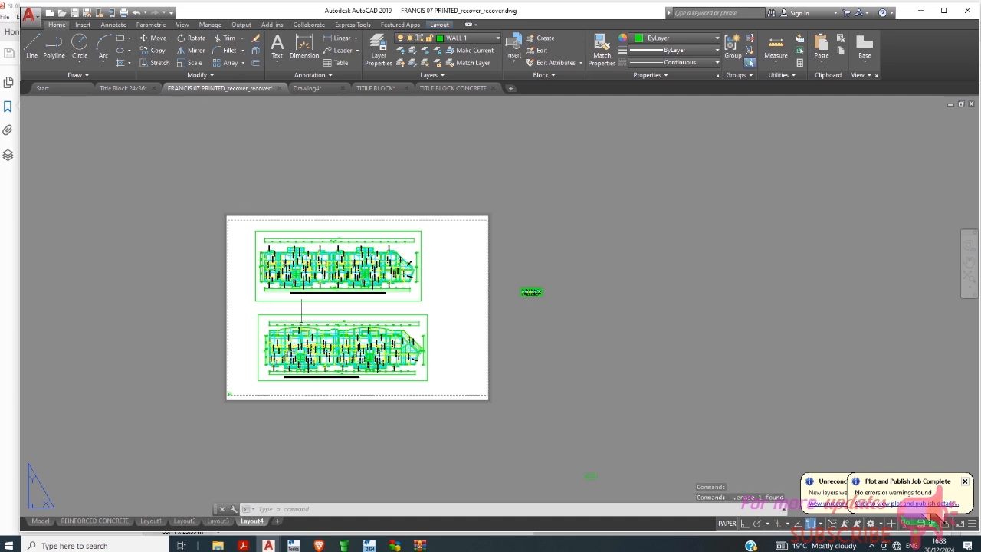
# Step: Attach the TITILE BLOCK drawing from the engineer's reference folder on the Desktop as an external reference in Layout4
pyautogui.click(213, 229)
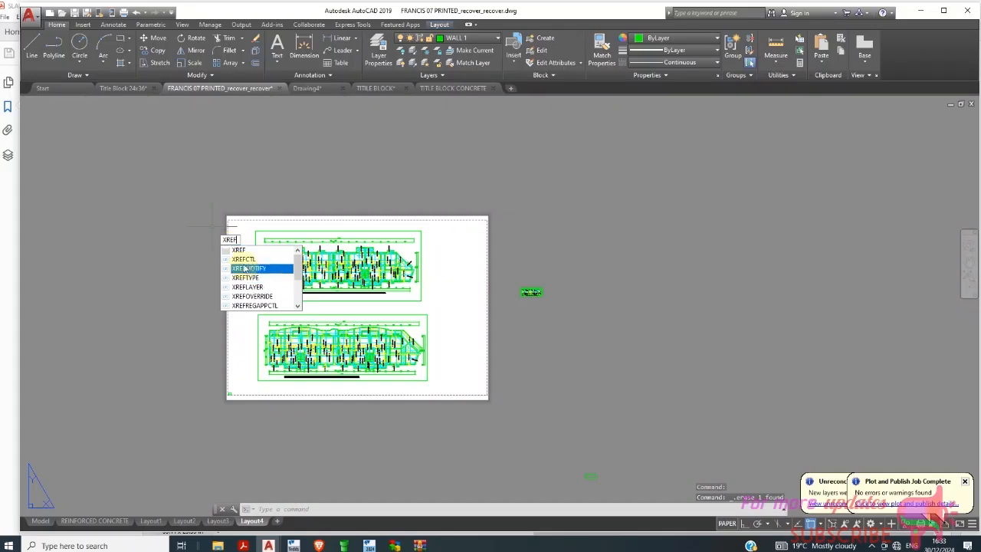
pyautogui.press('Return')
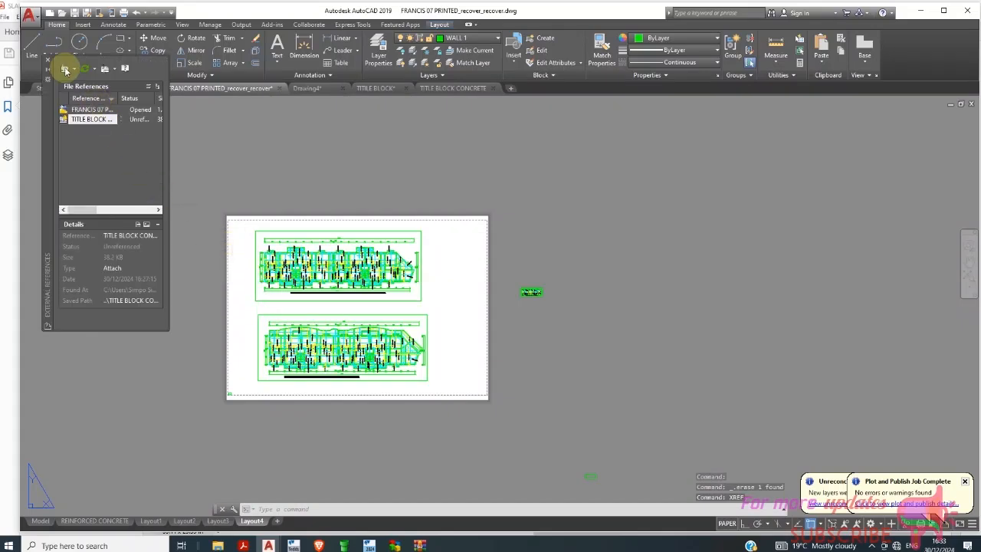
pyautogui.click(66, 71)
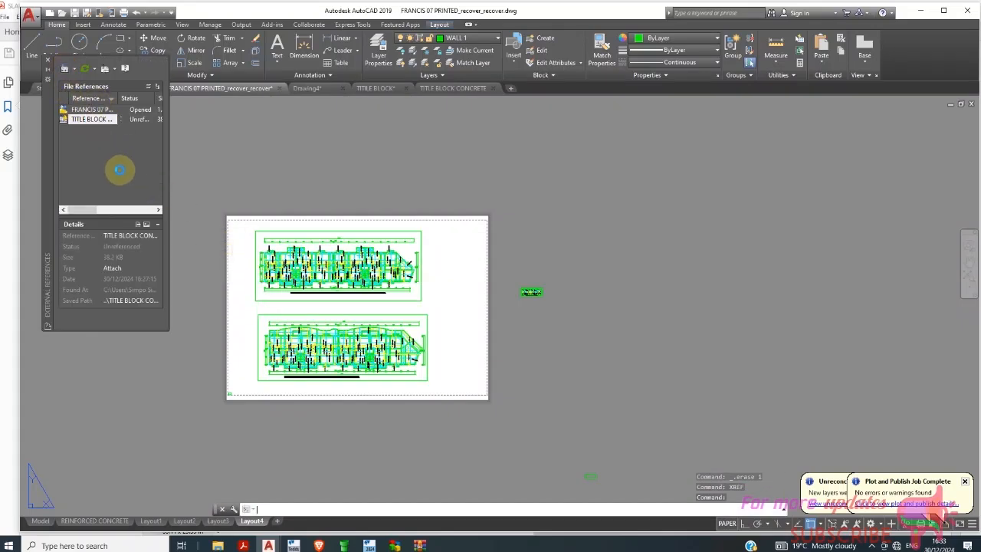
pyautogui.scroll(-12, 450, 283)
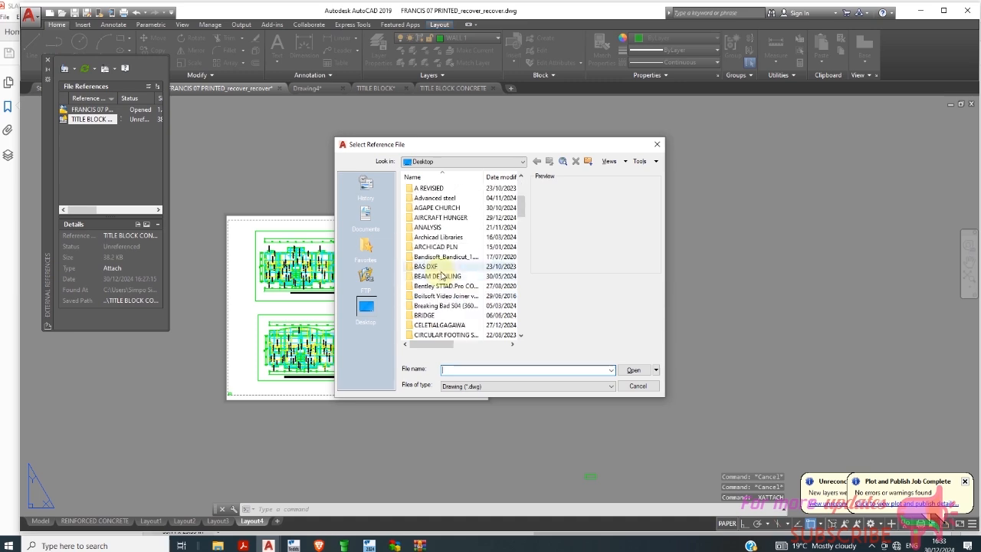
pyautogui.scroll(-12, 450, 295)
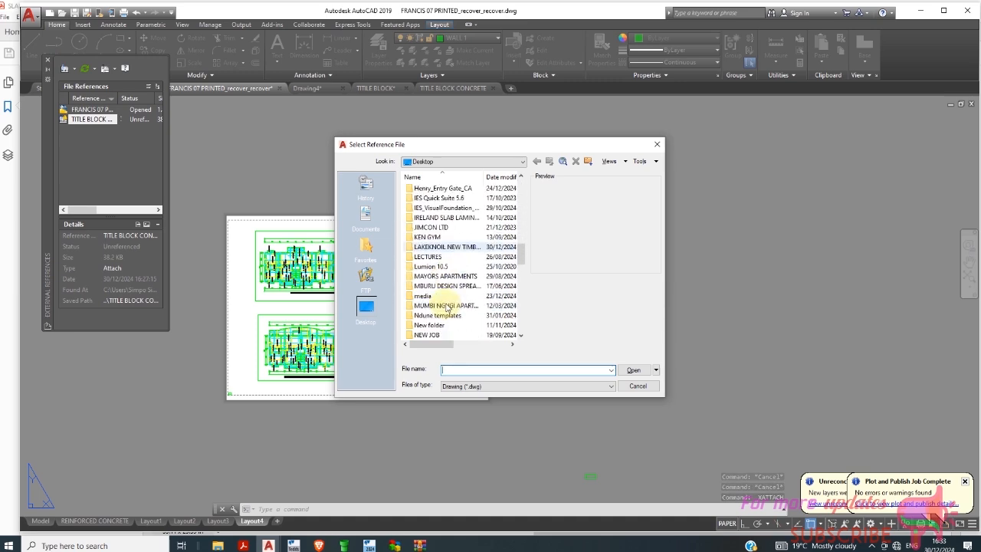
pyautogui.scroll(-12, 454, 309)
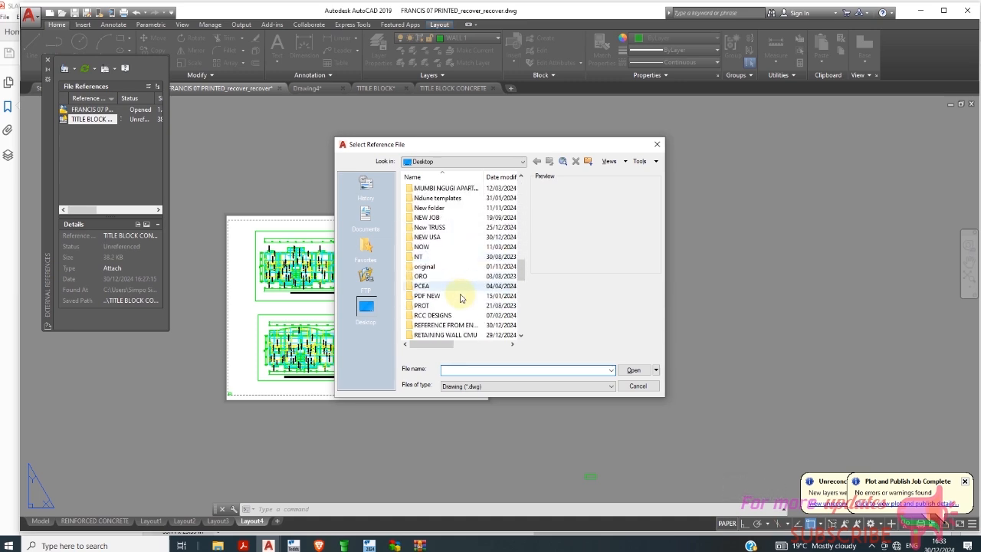
pyautogui.scroll(-4, 462, 310)
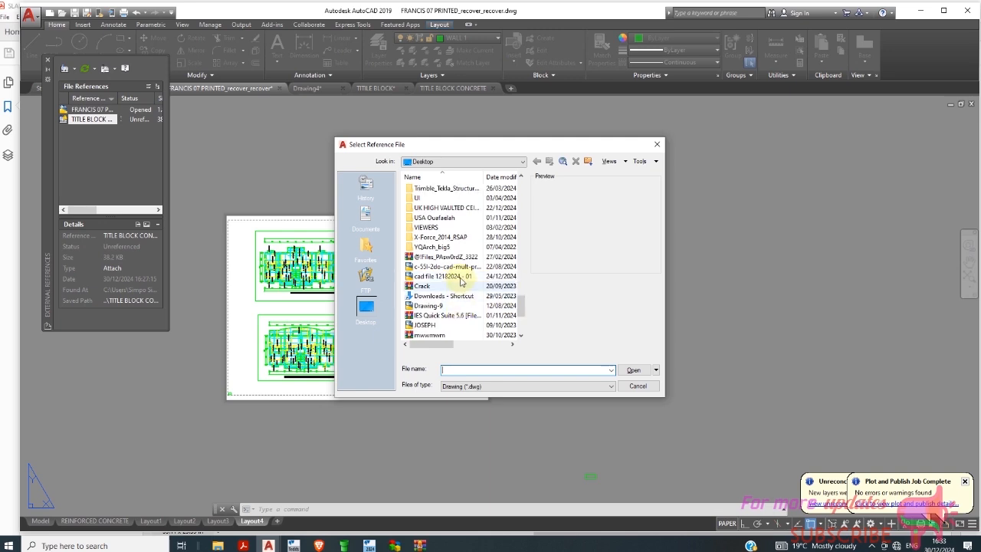
pyautogui.scroll(3, 463, 257)
pyautogui.scroll(-10, 460, 239)
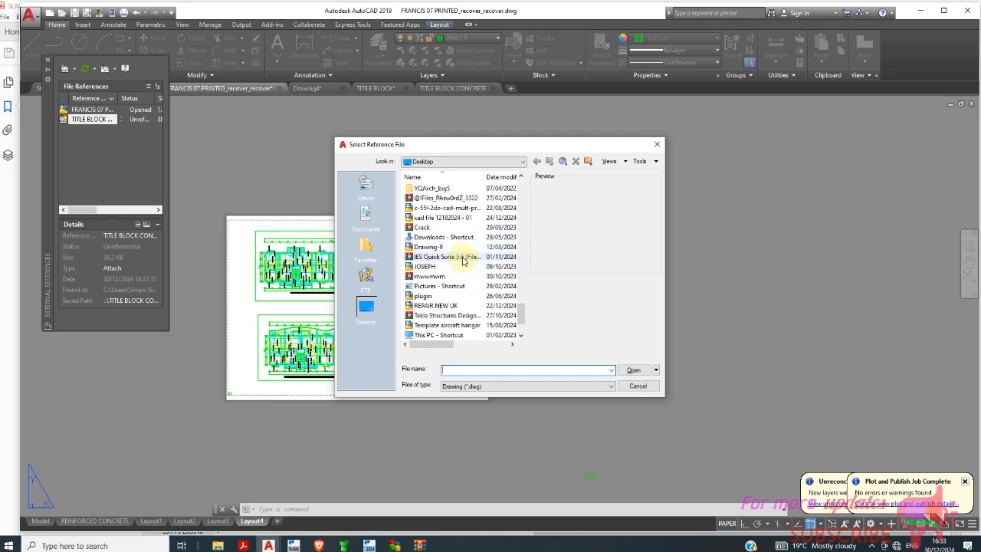
pyautogui.scroll(6, 456, 236)
pyautogui.scroll(5, 456, 236)
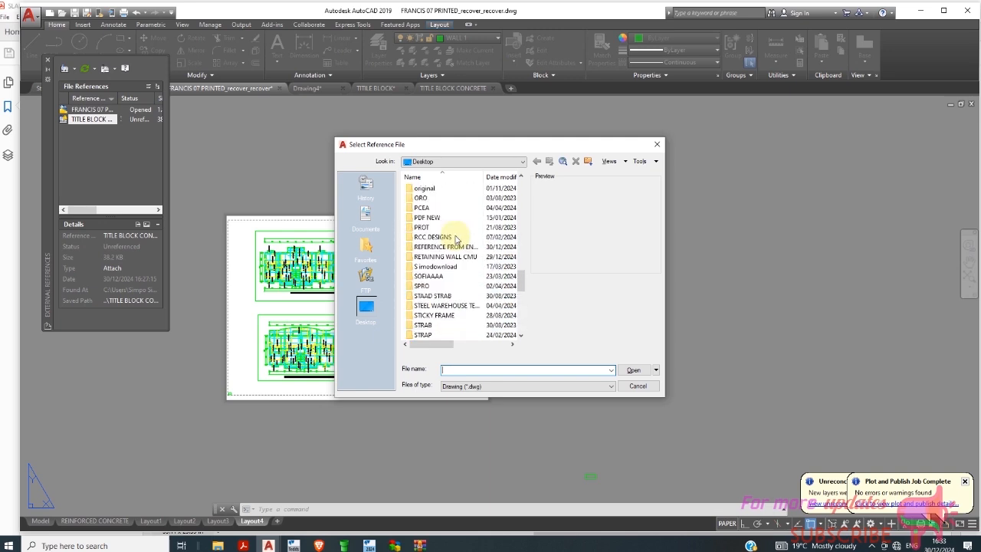
pyautogui.doubleClick(454, 246)
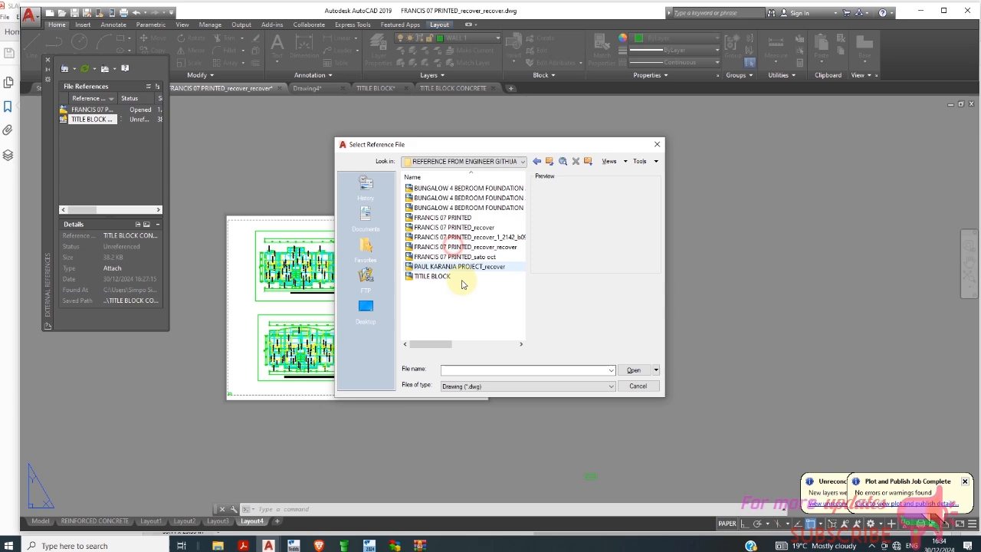
pyautogui.click(443, 277)
pyautogui.click(627, 369)
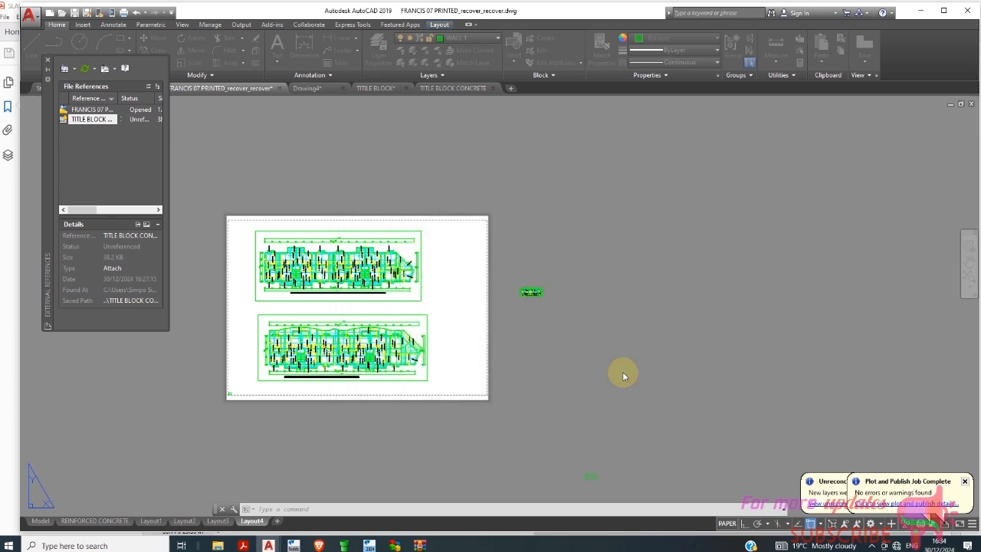
pyautogui.click(546, 374)
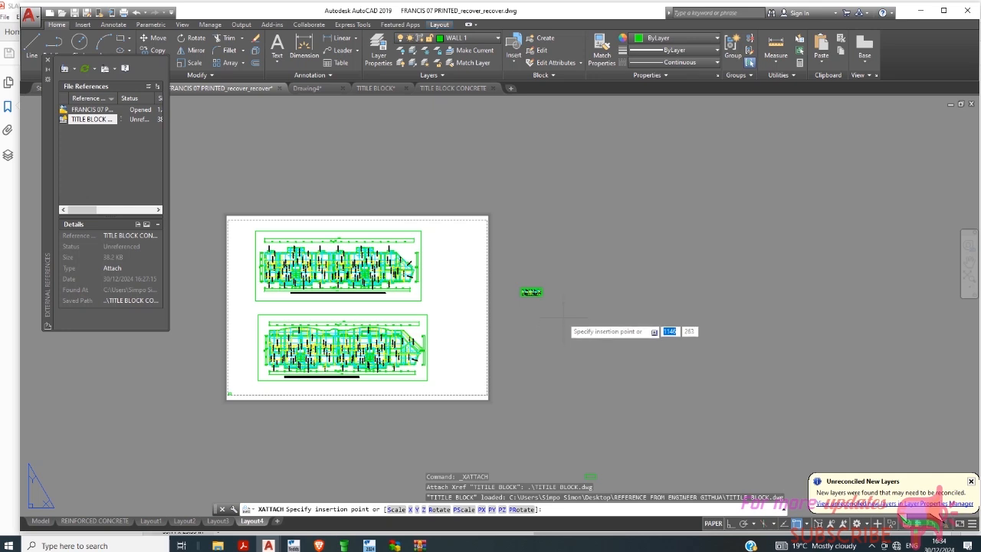
# Step: Place the TITILE BLOCK reference near the Layout4 sheet and close the external references manager
pyautogui.scroll(-4, 563, 331)
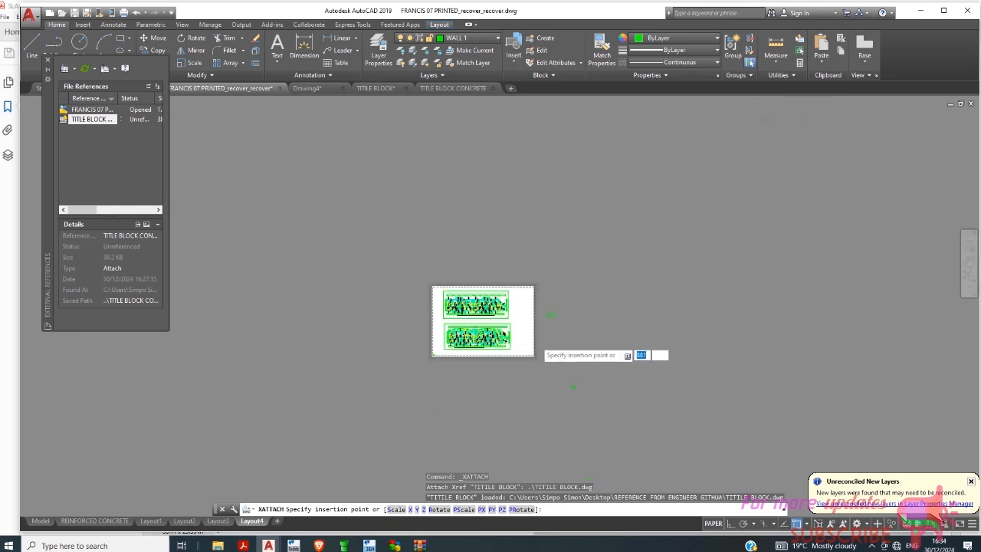
pyautogui.scroll(2, 482, 354)
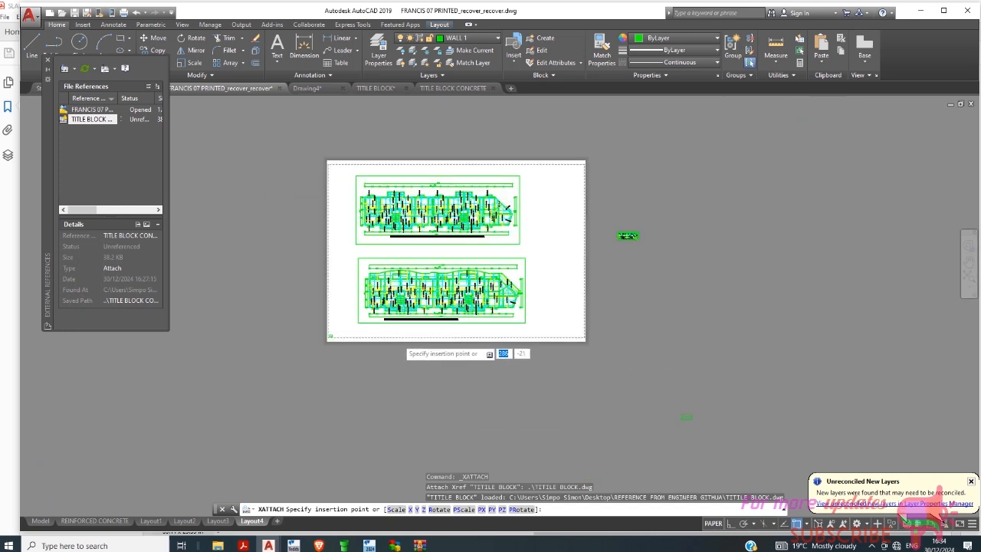
pyautogui.scroll(-2, 497, 345)
pyautogui.rightClick(497, 345)
pyautogui.click(471, 336)
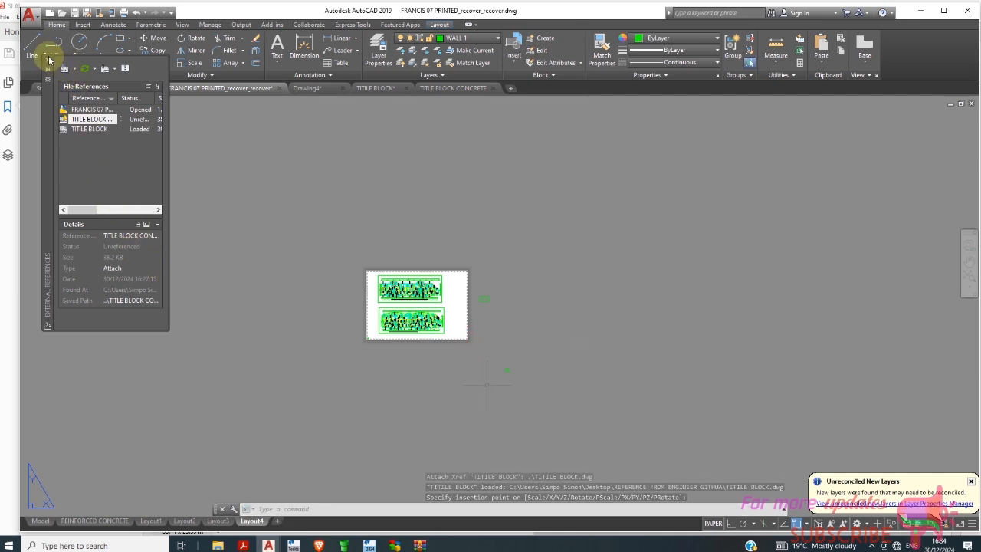
pyautogui.click(48, 58)
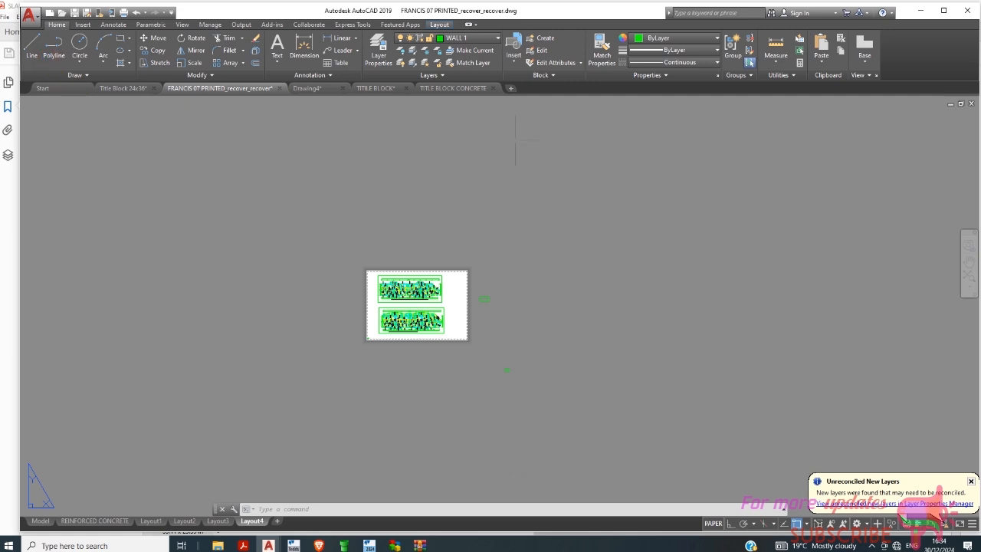
# Step: Return to the TITILE BLOCK drawing and show its model space
pyautogui.moveTo(387, 91)
pyautogui.click(438, 259)
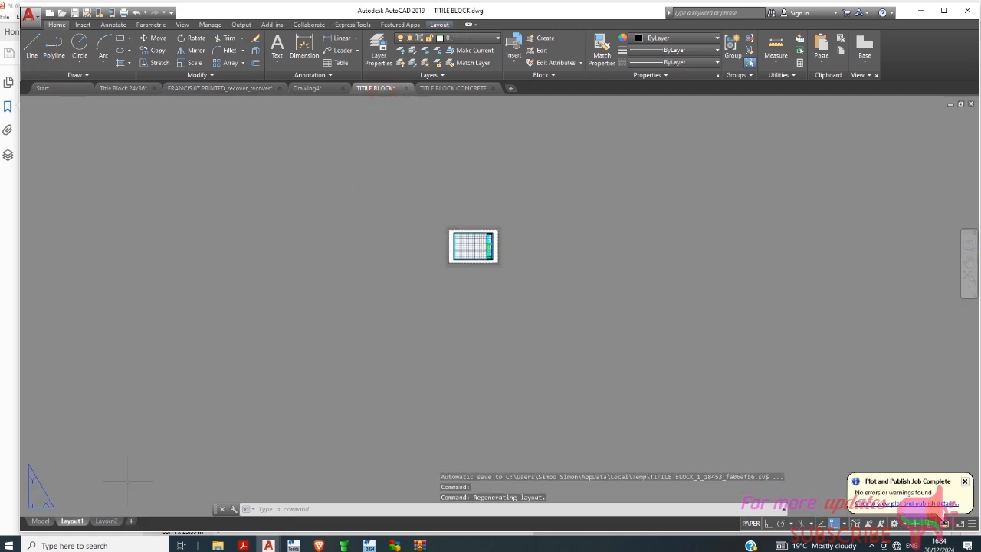
pyautogui.click(39, 521)
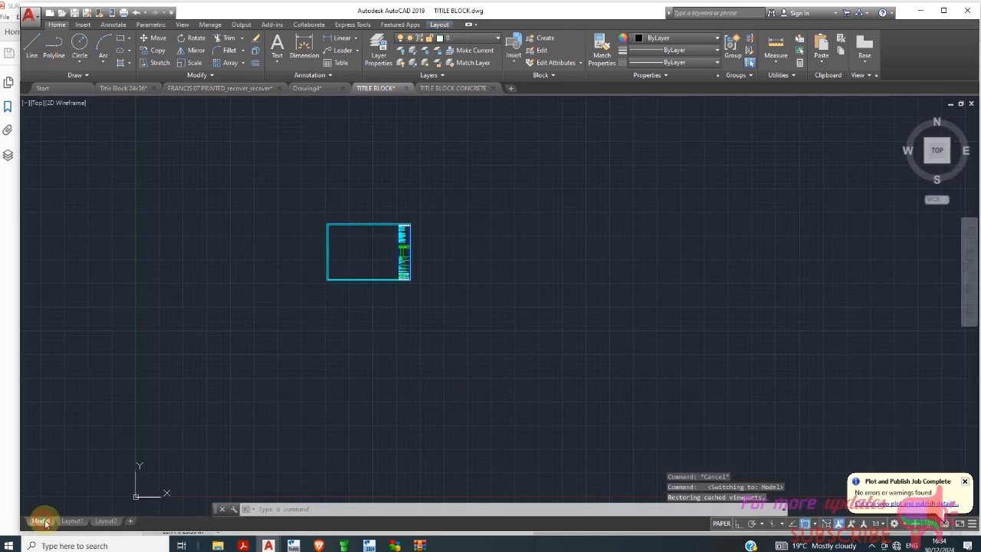
pyautogui.click(437, 197)
pyautogui.click(276, 337)
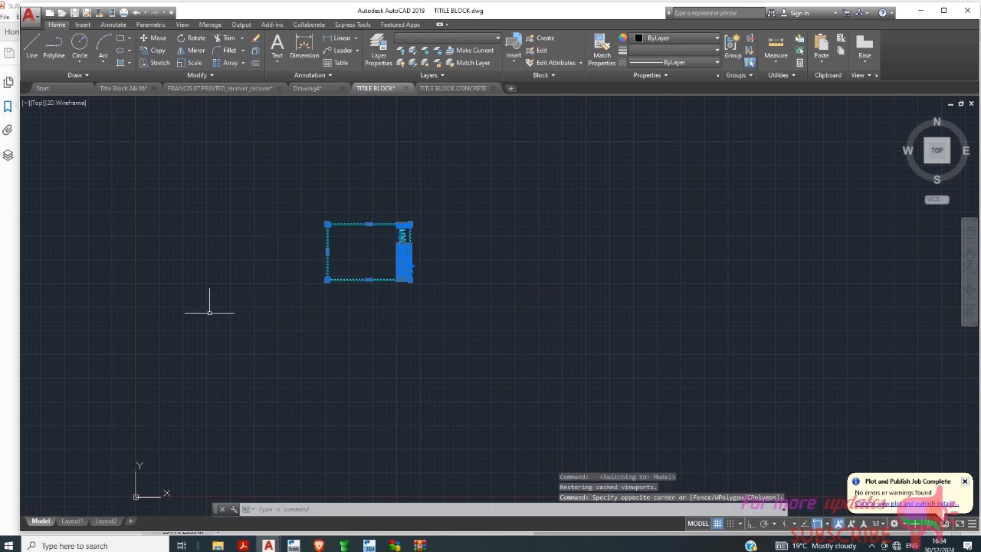
pyautogui.click(192, 63)
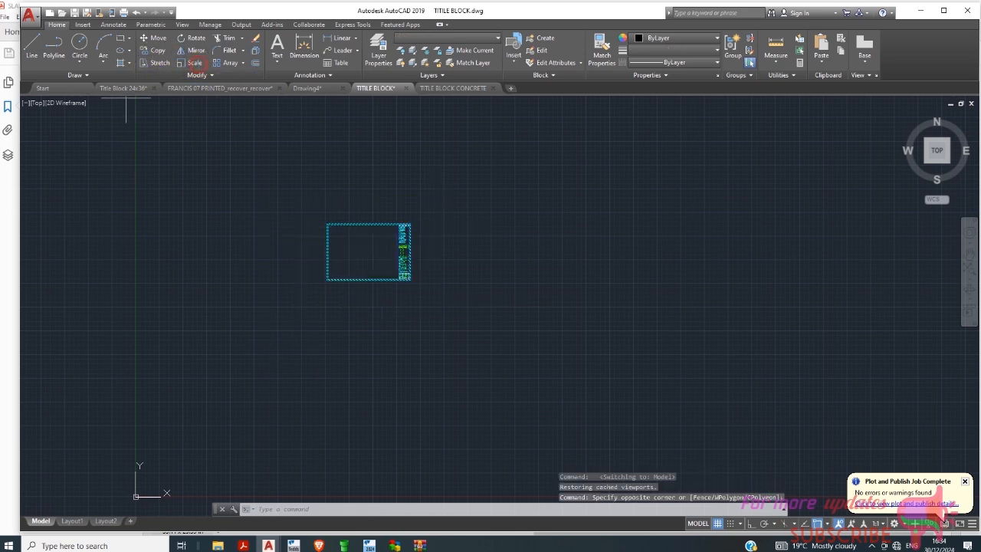
pyautogui.click(327, 280)
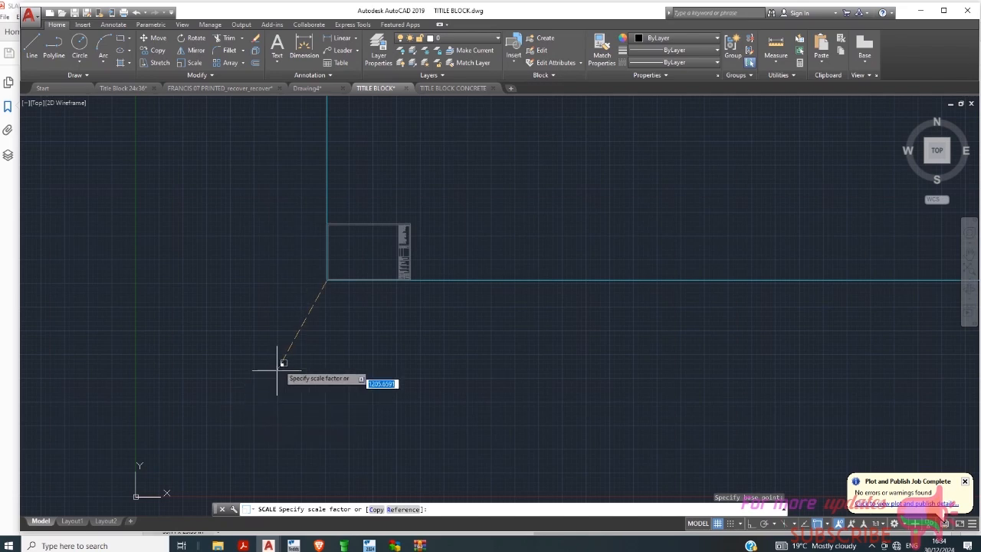
pyautogui.press('Escape')
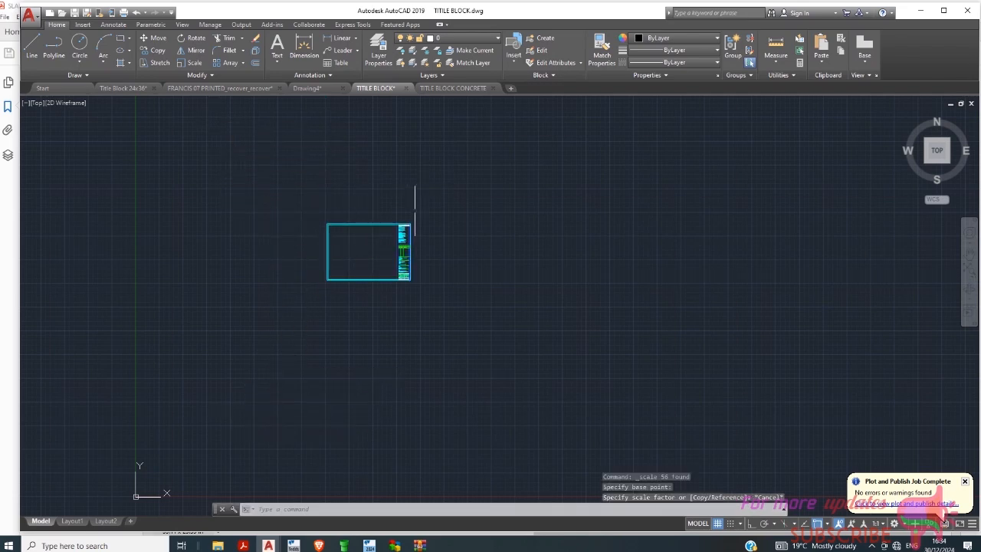
# Step: Move the entire title block so the lower-left corner of its outer border sits on the origin of model space
pyautogui.click(412, 204)
pyautogui.click(291, 328)
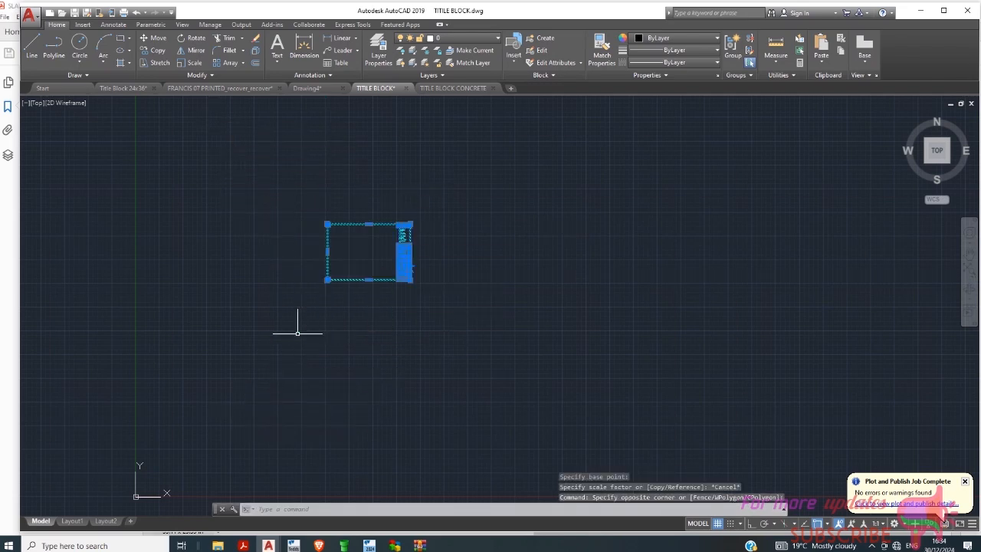
pyautogui.click(157, 40)
pyautogui.click(327, 280)
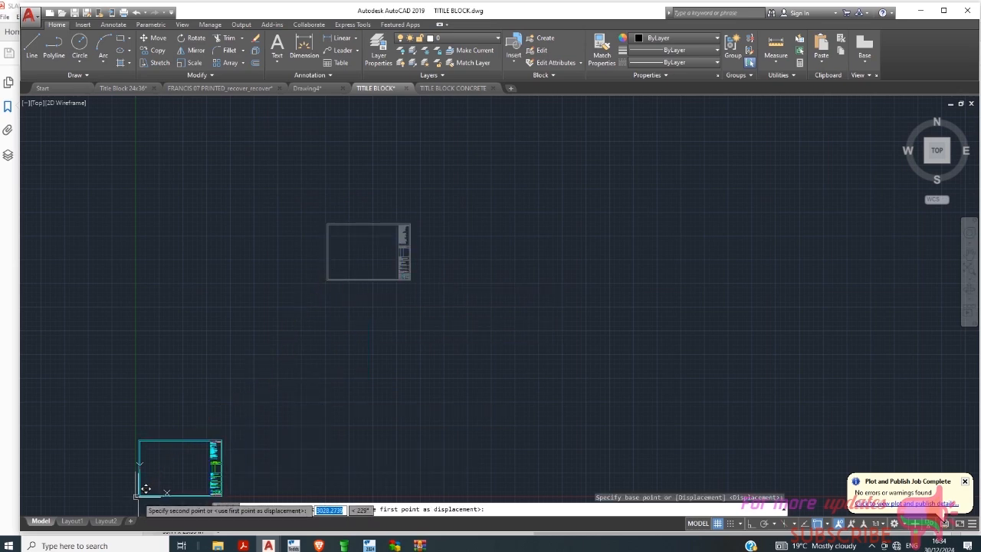
pyautogui.scroll(4, 184, 435)
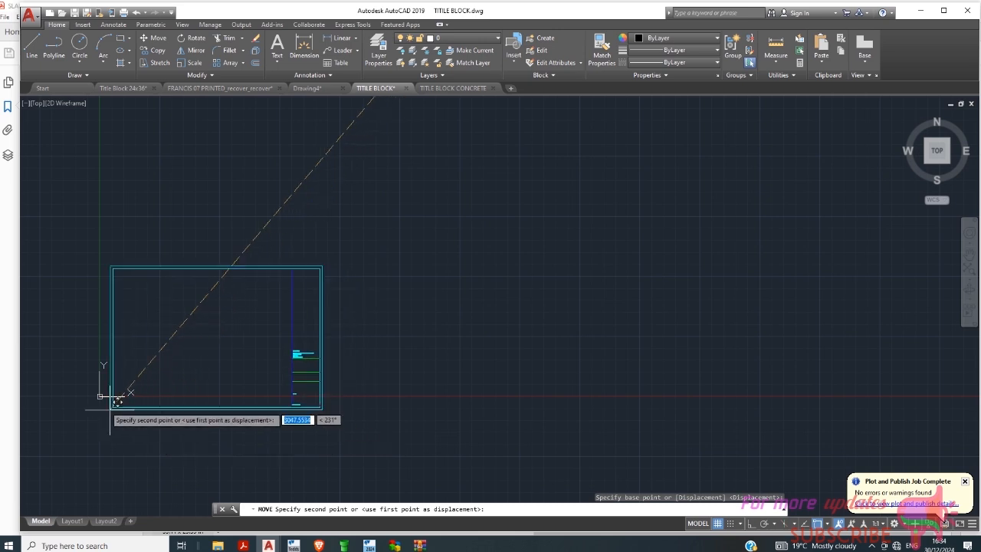
pyautogui.scroll(5, 106, 388)
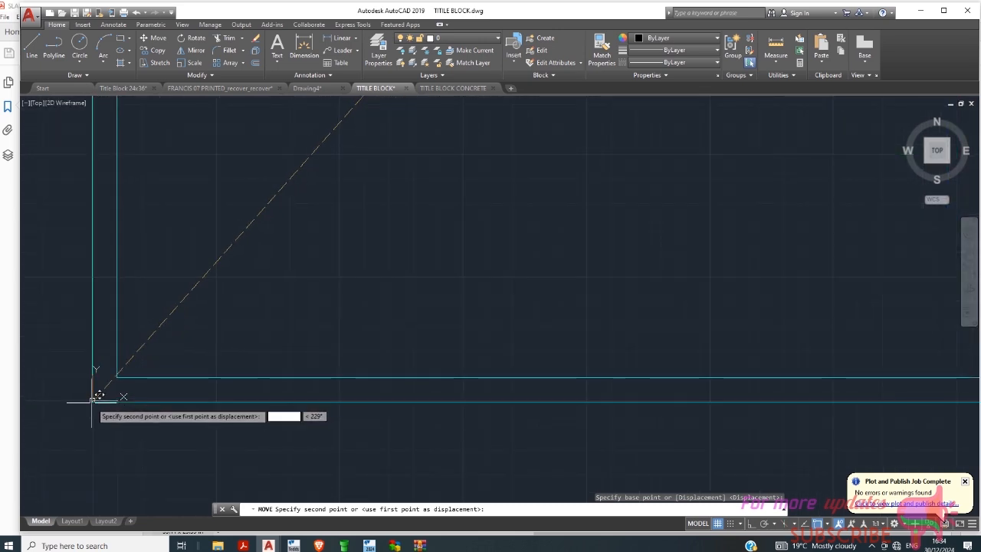
pyautogui.click(92, 400)
pyautogui.scroll(-5, 322, 313)
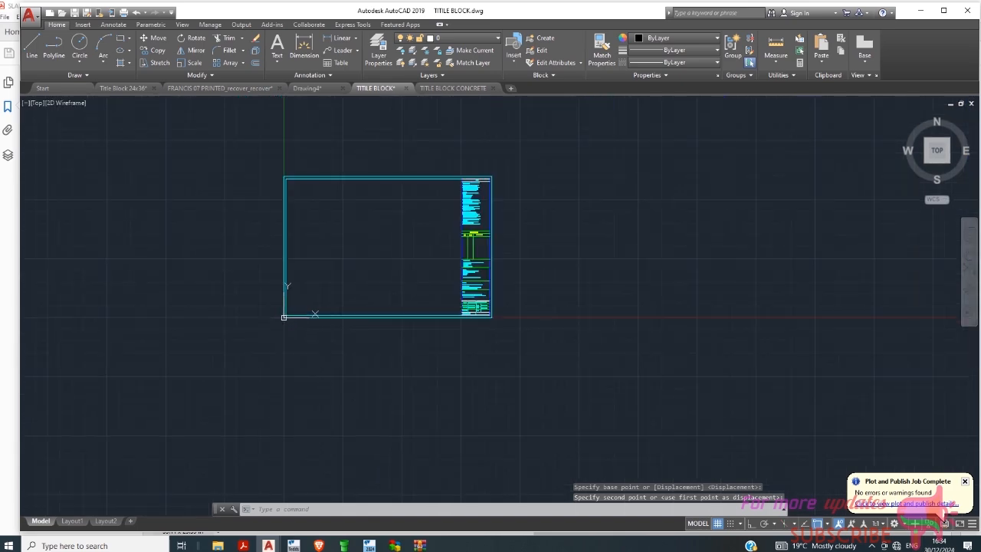
# Step: Save the repositioned TITILE BLOCK drawing
pyautogui.click(28, 15)
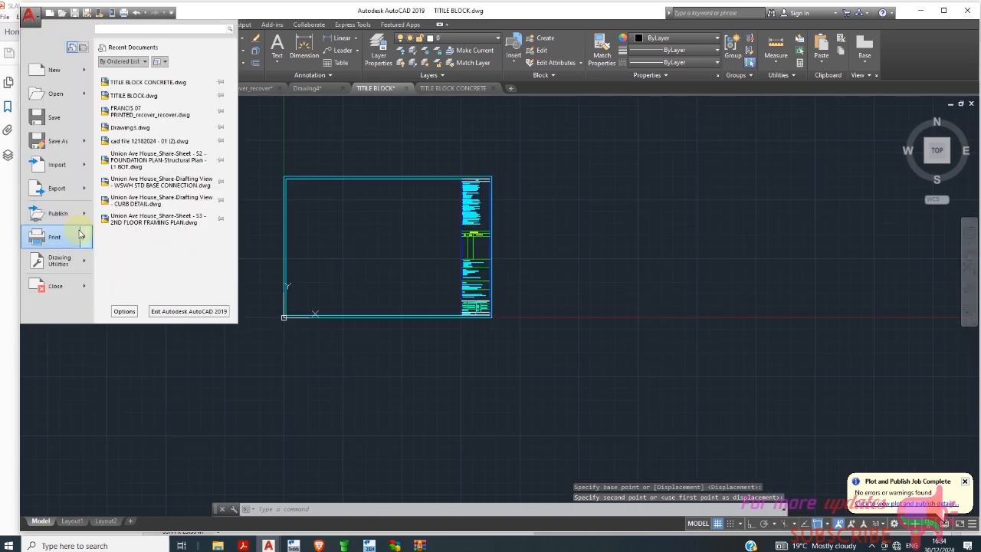
pyautogui.press('Escape')
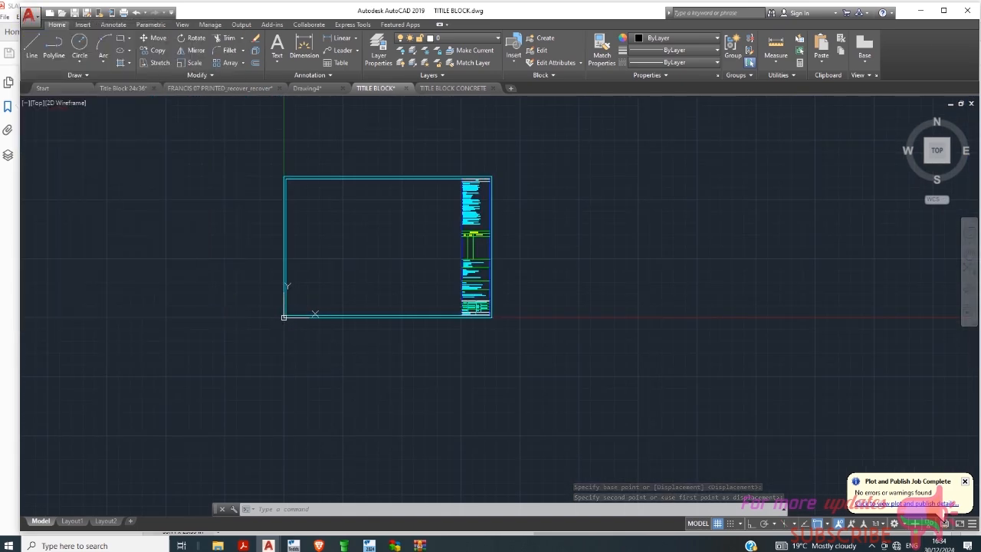
pyautogui.hotkey('ctrl', 's')
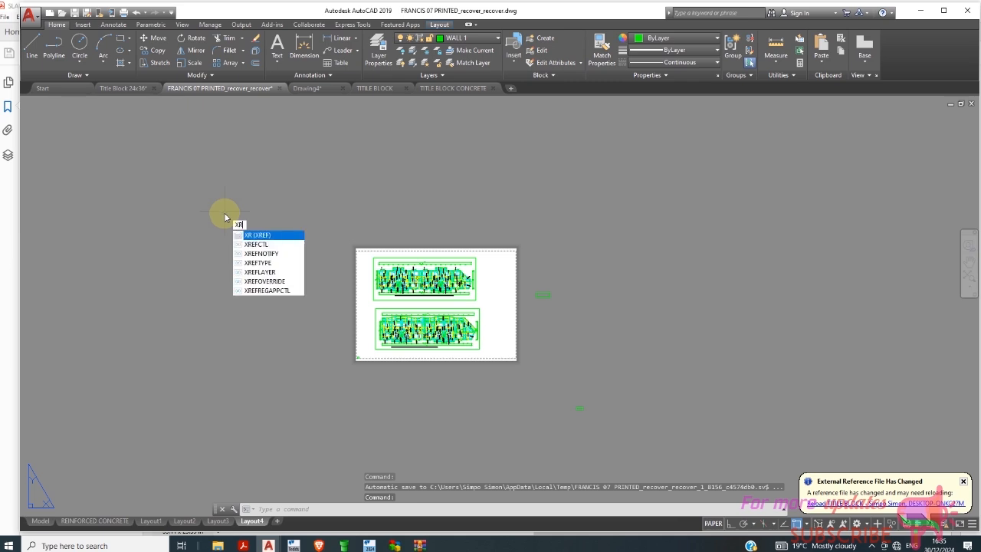
# Step: Detach the outdated TITILE BLOCK external reference from the slab layout drawing in Layout4
pyautogui.write('R')
pyautogui.press('Return')
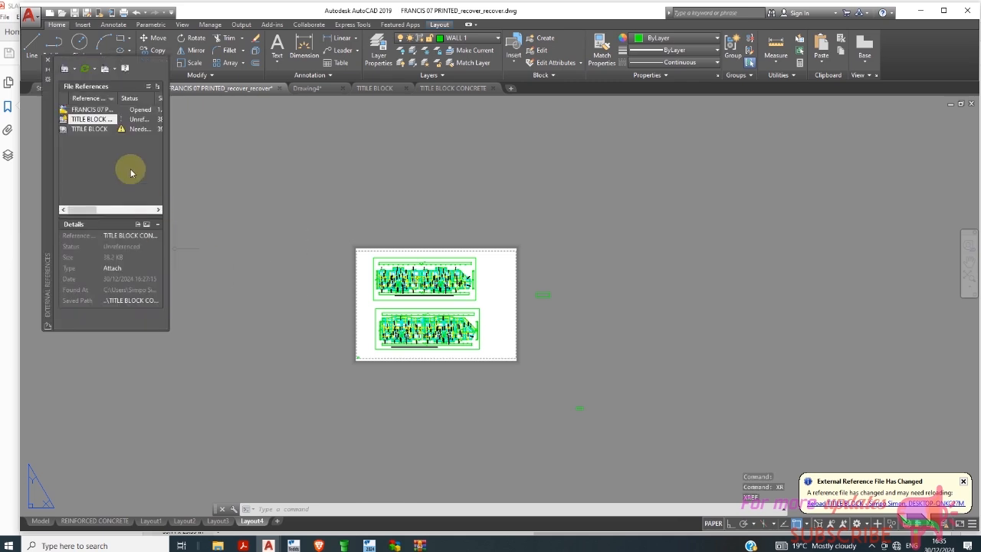
pyautogui.click(106, 130)
pyautogui.rightClick(106, 130)
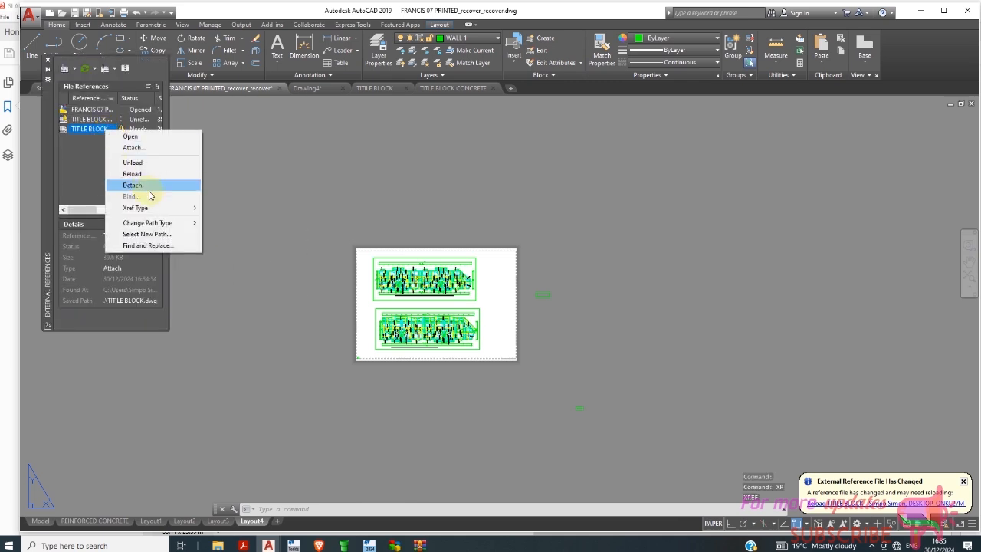
pyautogui.click(148, 191)
# Step: Attach the saved TITILE BLOCK drawing to Layout4 as an external reference at scale 1.00, with its insertion point specified on-screen
pyautogui.click(67, 71)
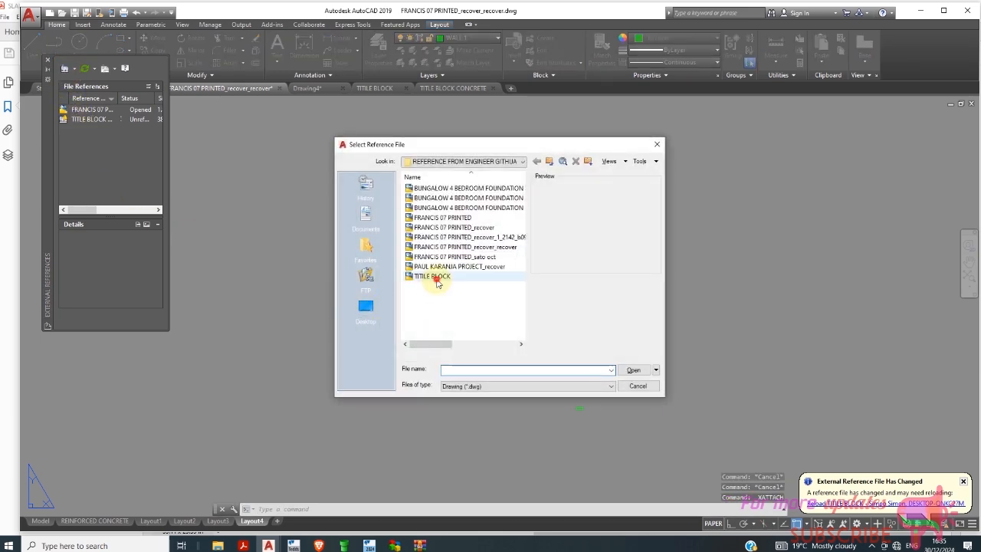
pyautogui.click(433, 277)
pyautogui.click(634, 371)
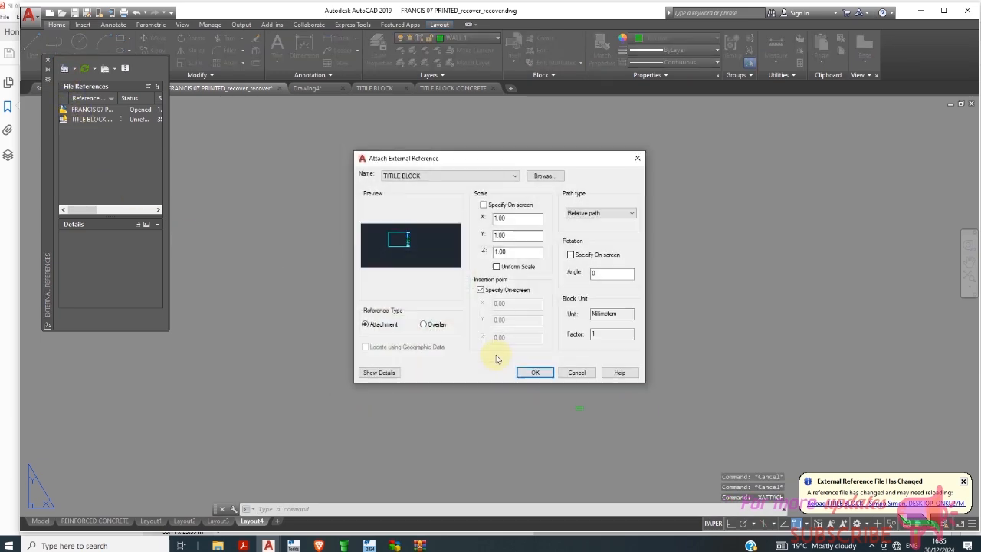
pyautogui.click(535, 372)
# Step: Place the TITILE BLOCK reference at the lower-left corner of the Layout4 printable area and close the external references manager
pyautogui.scroll(2, 333, 361)
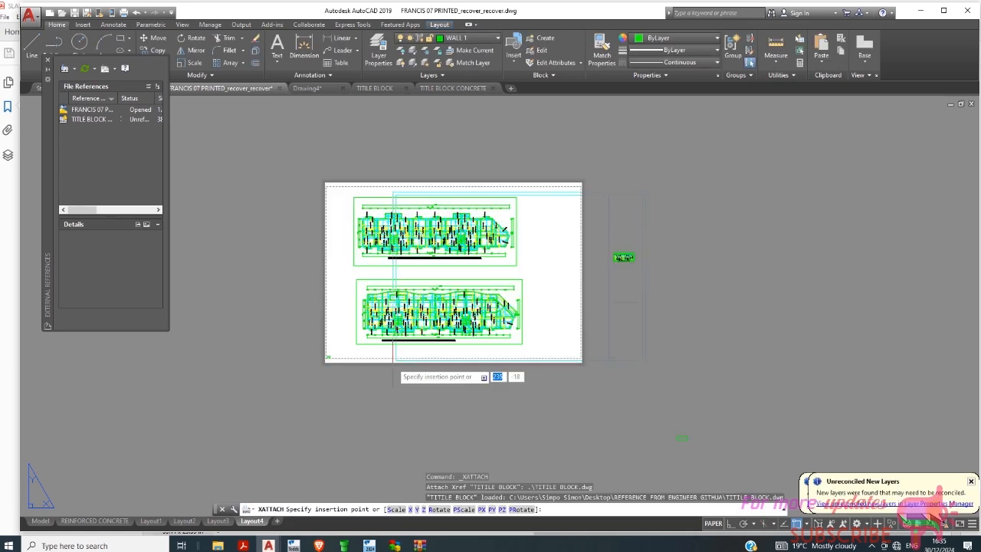
pyautogui.scroll(5, 326, 356)
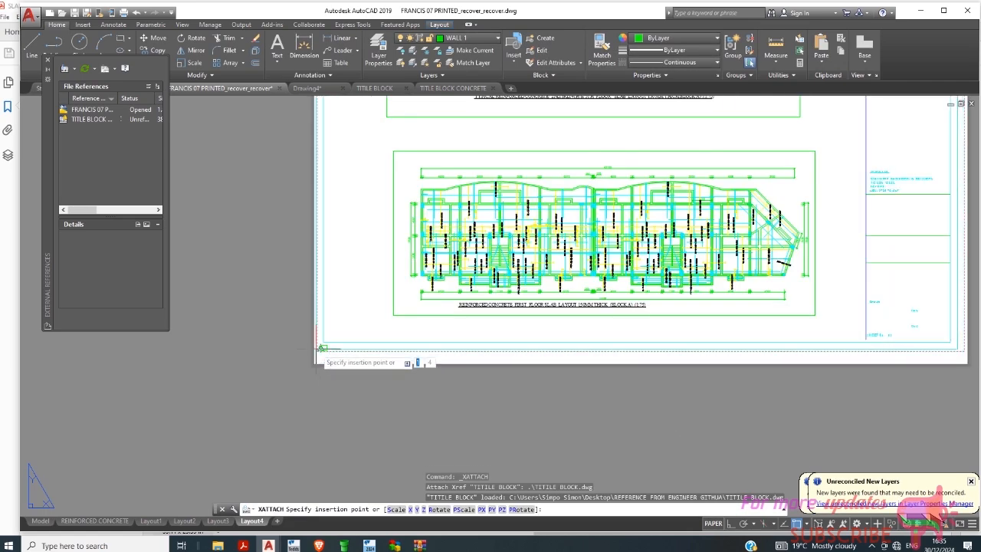
pyautogui.scroll(4, 323, 347)
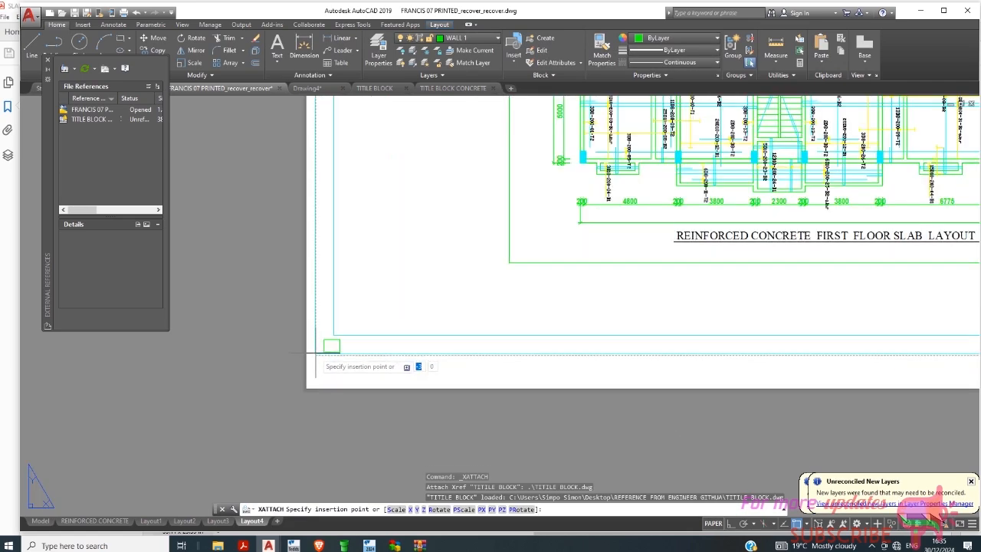
pyautogui.click(316, 354)
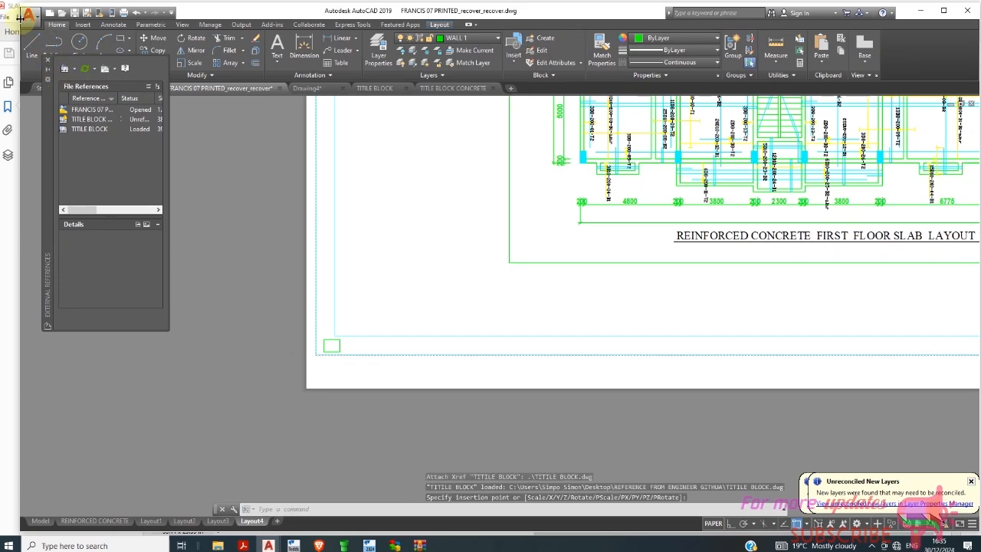
pyautogui.click(48, 63)
# Step: Reconcile every unreconciled new layer brought in by the TITILE BLOCK reference and close the layer manager
pyautogui.scroll(-6, 330, 252)
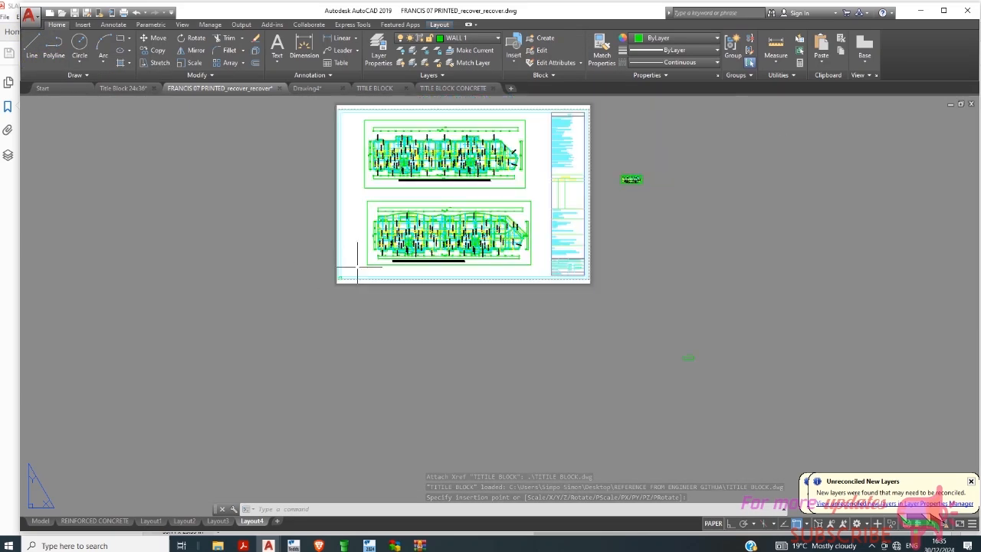
pyautogui.moveTo(480, 199); pyautogui.dragTo(434, 245, button='middle')
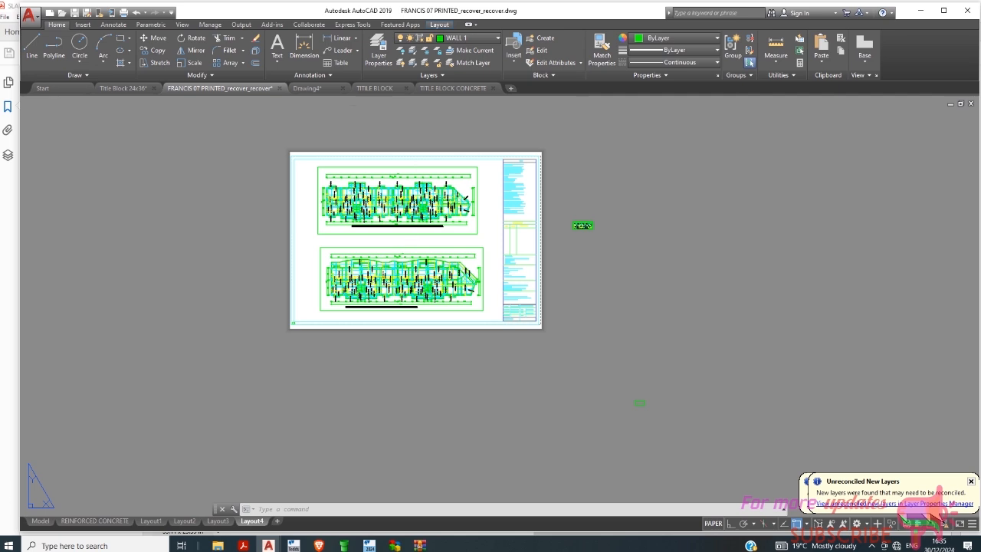
pyautogui.click(379, 52)
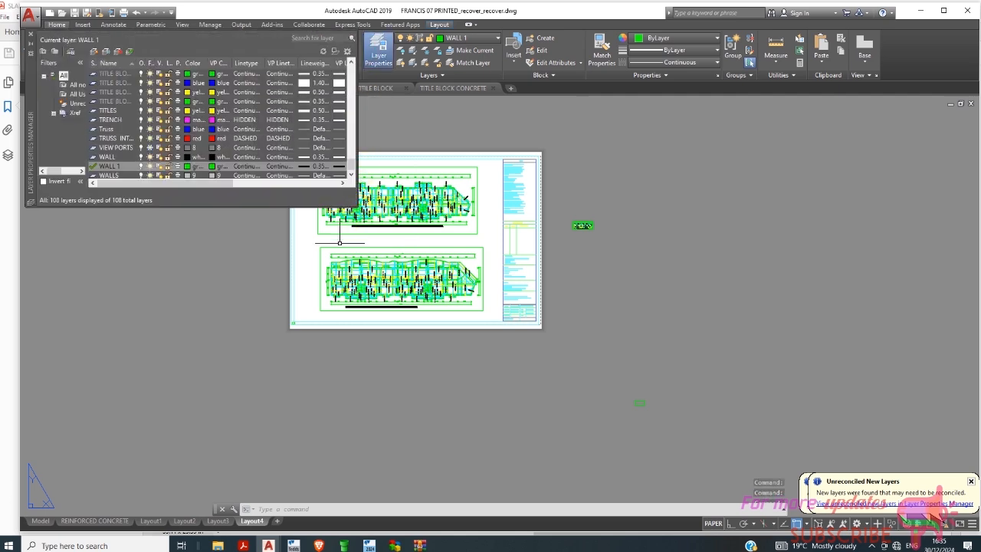
pyautogui.click(70, 107)
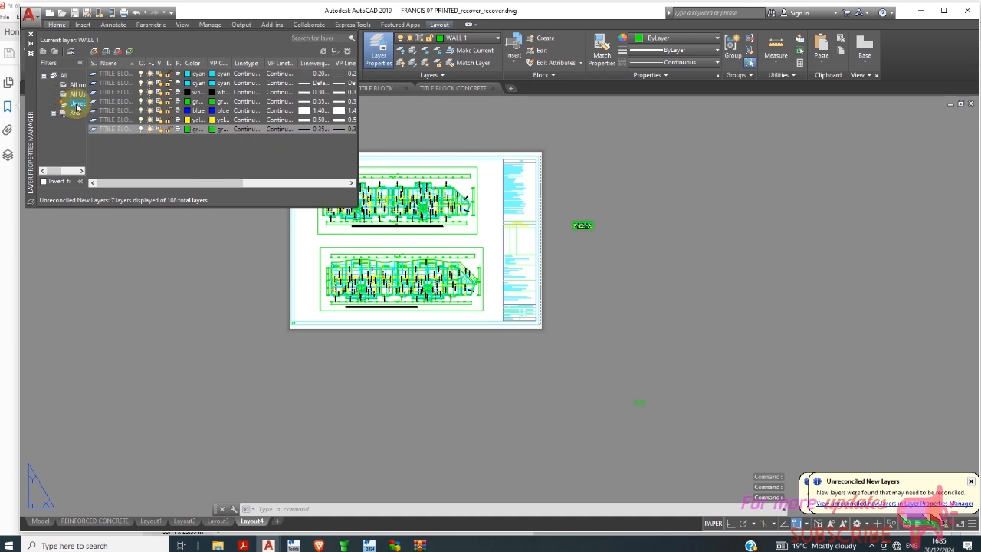
pyautogui.rightClick(121, 77)
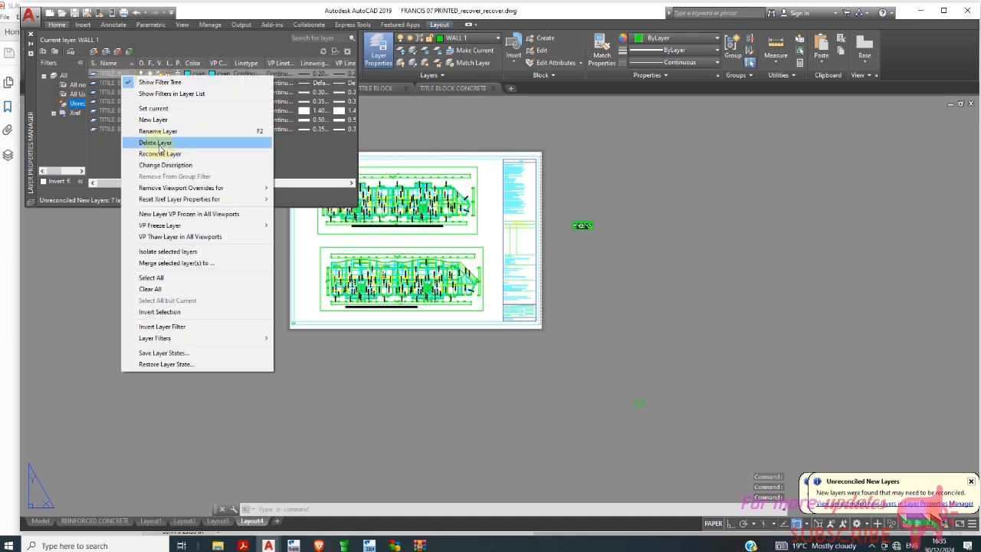
pyautogui.click(168, 154)
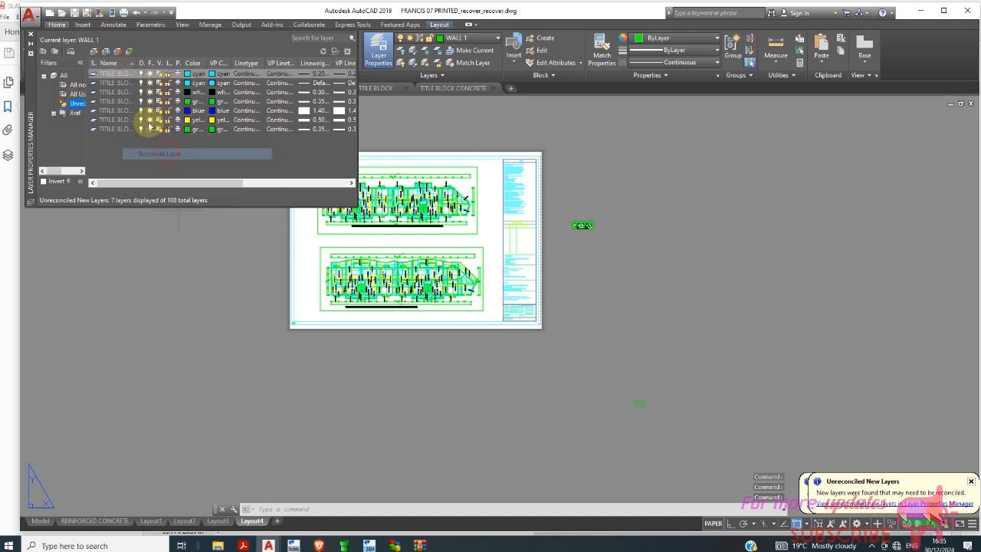
pyautogui.rightClick(121, 78)
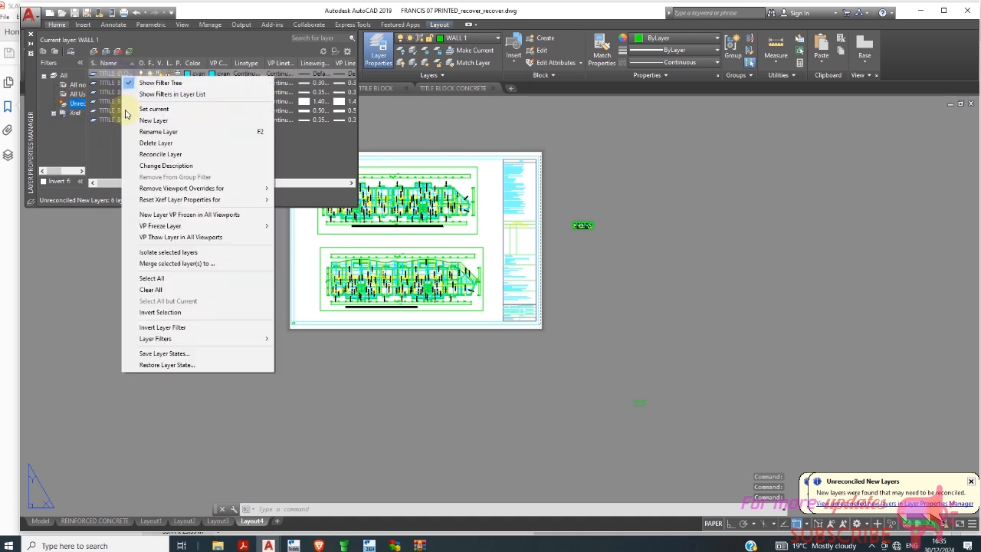
pyautogui.click(163, 154)
pyautogui.rightClick(125, 77)
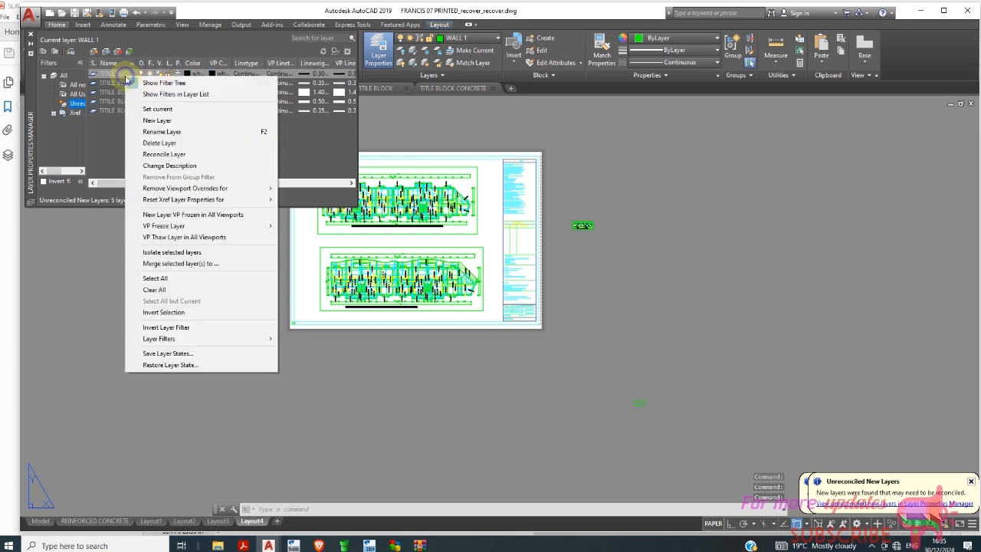
pyautogui.click(139, 154)
pyautogui.rightClick(127, 75)
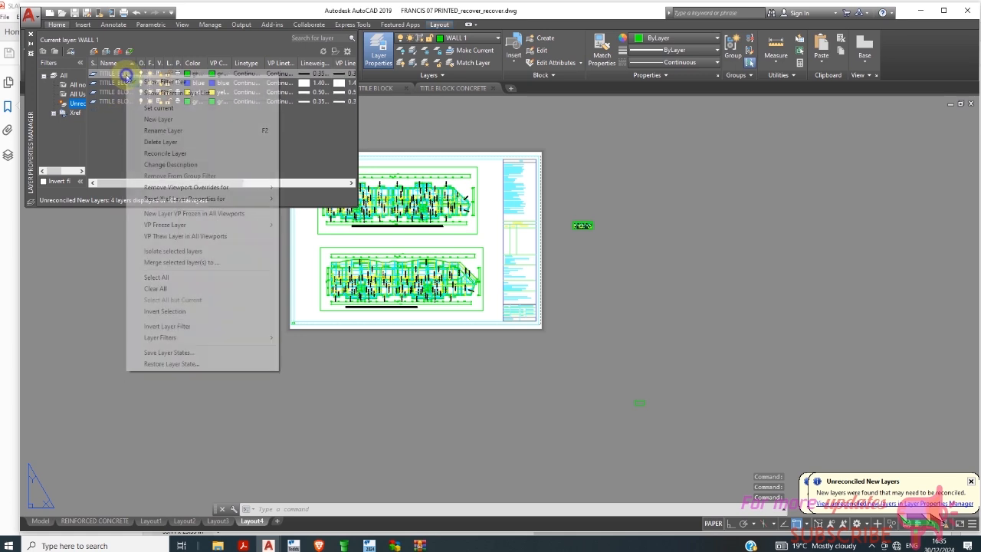
pyautogui.click(168, 154)
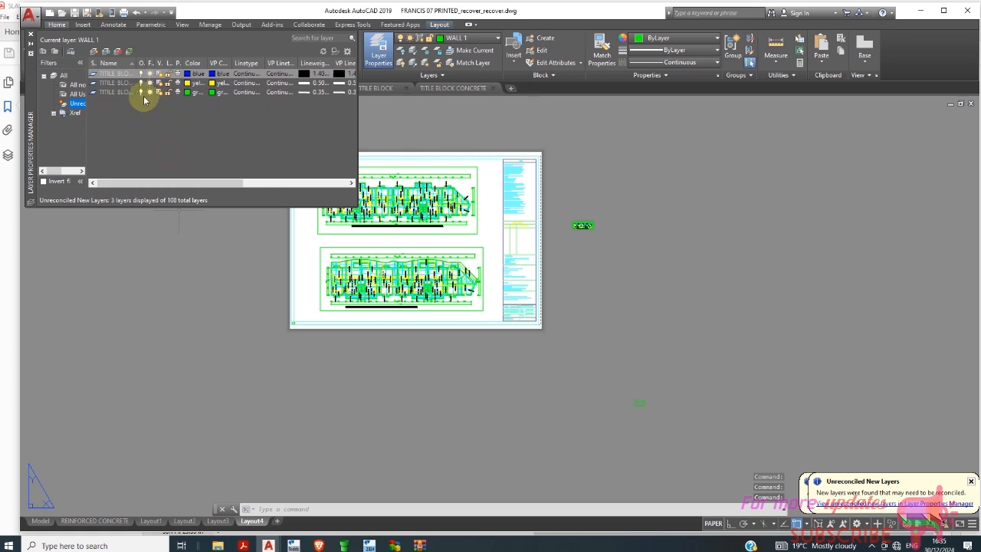
pyautogui.rightClick(124, 75)
pyautogui.click(142, 153)
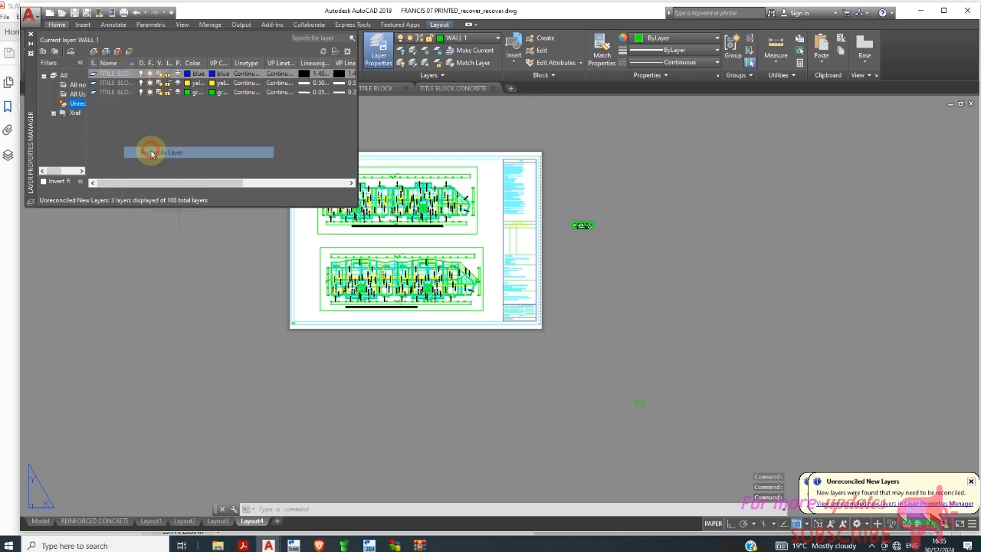
pyautogui.rightClick(128, 74)
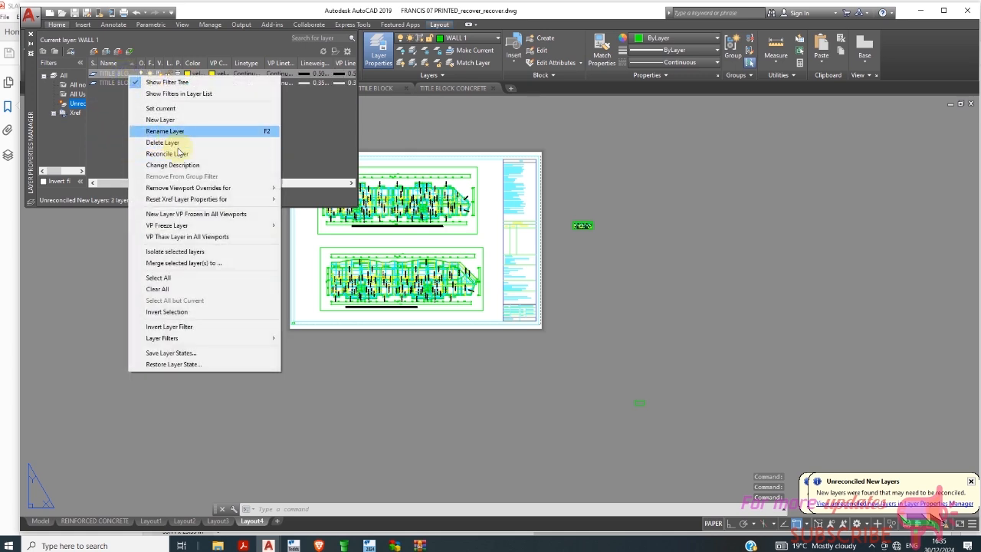
pyautogui.click(183, 154)
pyautogui.rightClick(127, 75)
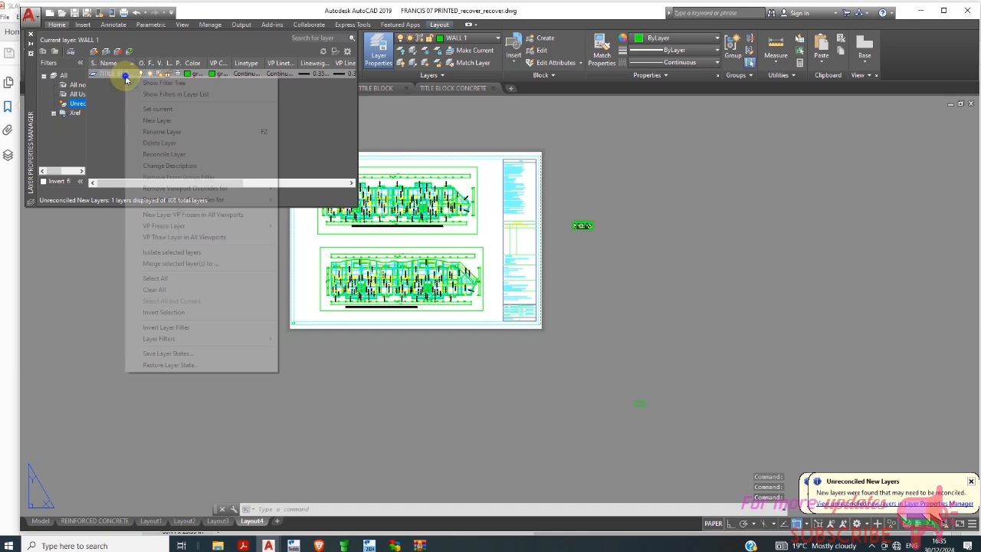
pyautogui.click(160, 154)
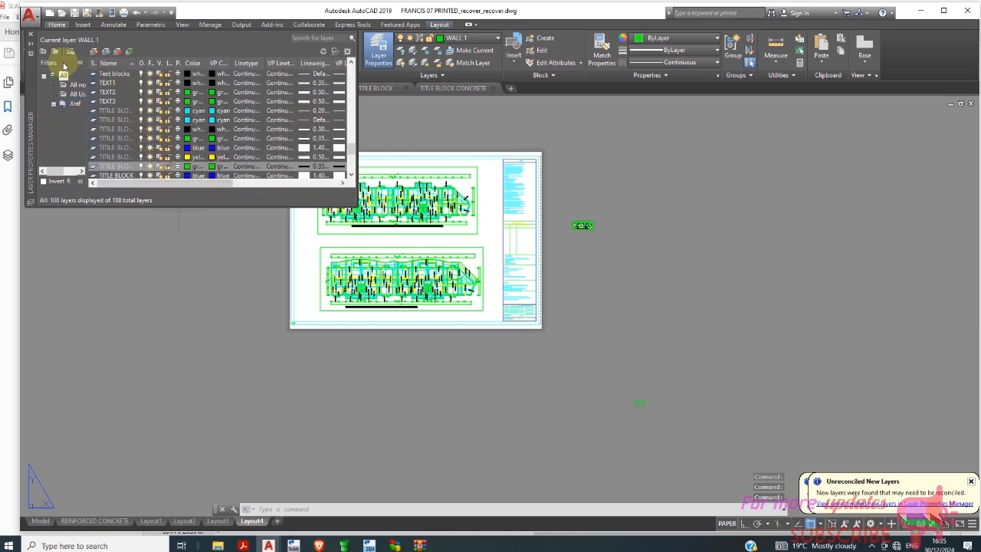
pyautogui.click(31, 33)
# Step: Plot Layout4 as a single ISO A1 sheet with the AutoCAD PDF (High Quality Print) plotter and save the PDF to the Desktop
pyautogui.scroll(-2, 379, 257)
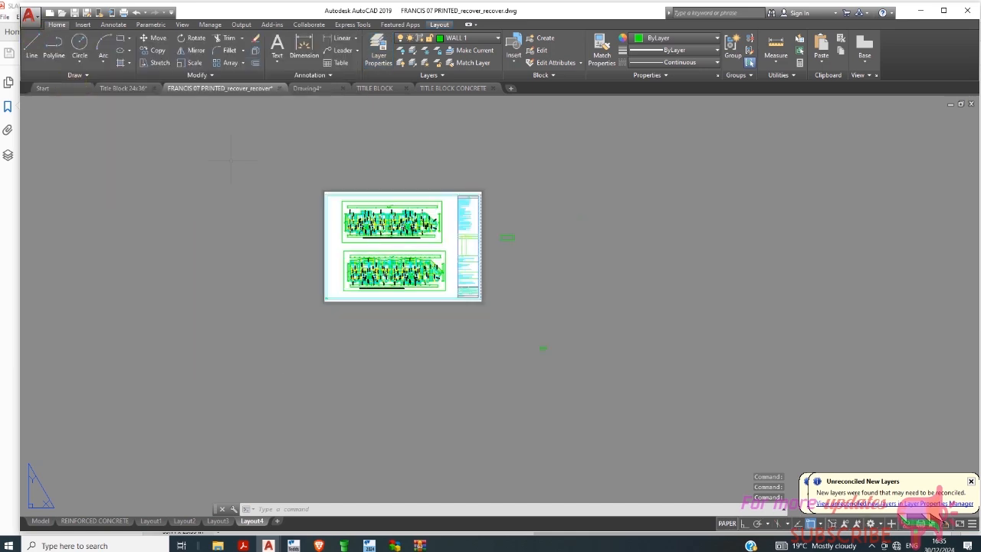
pyautogui.click(32, 19)
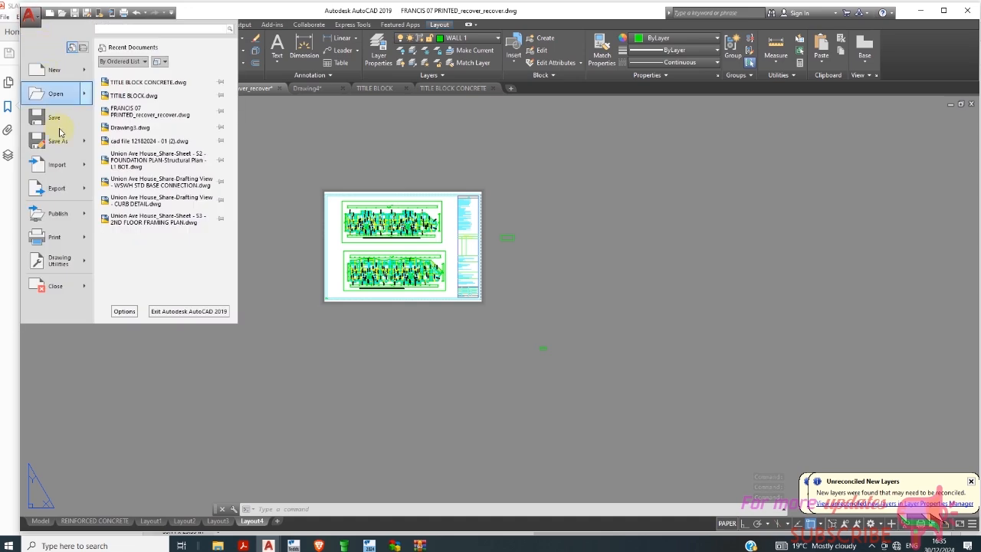
pyautogui.click(44, 234)
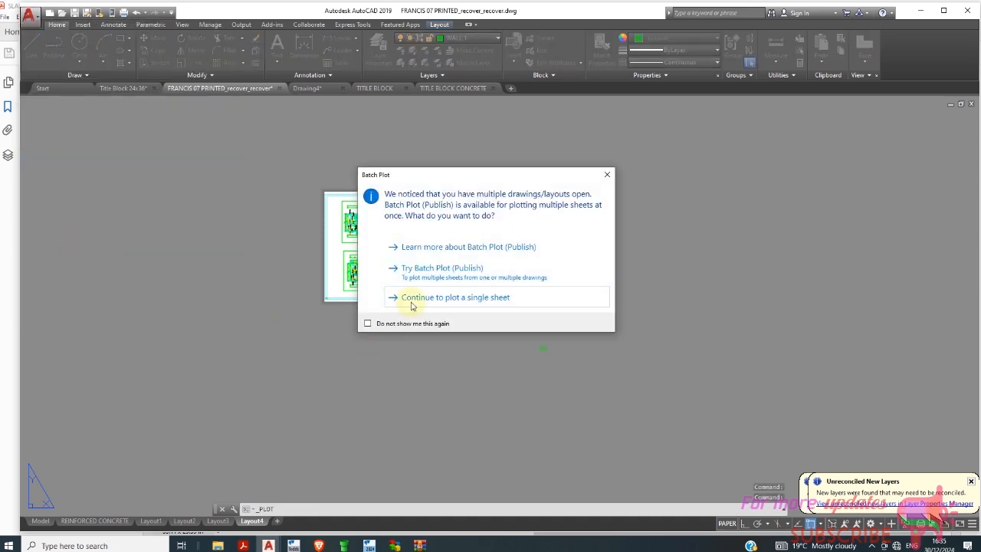
pyautogui.click(412, 299)
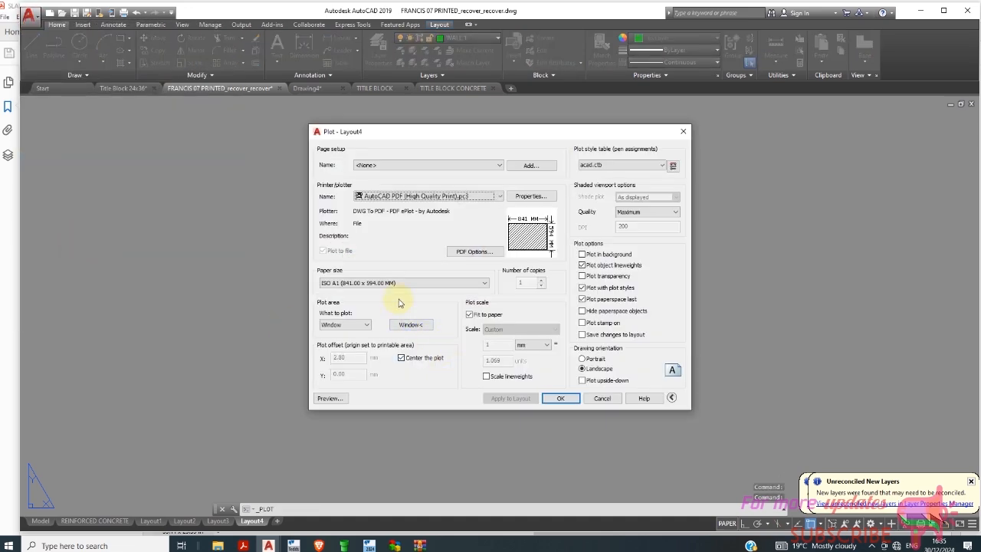
pyautogui.click(560, 399)
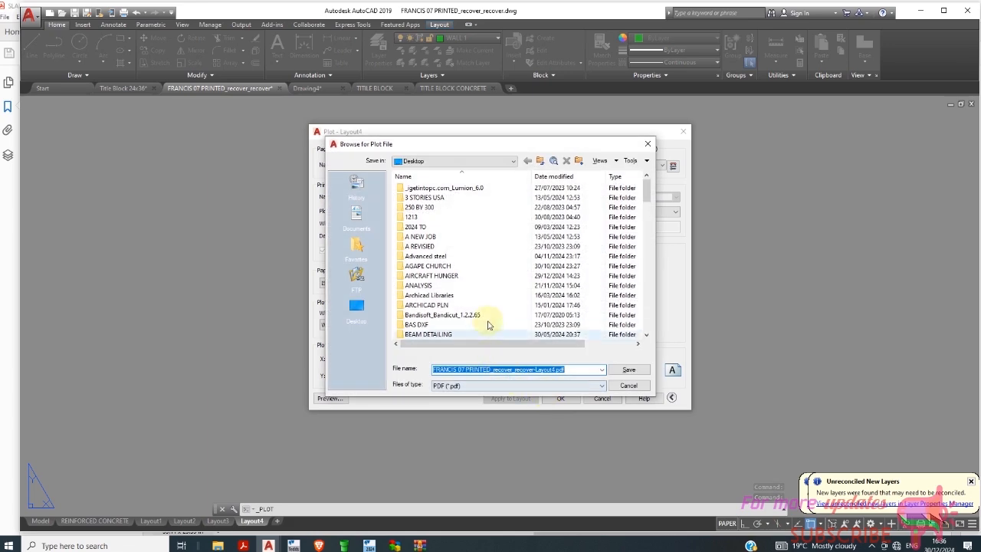
pyautogui.scroll(-10, 447, 236)
pyautogui.scroll(-15, 446, 236)
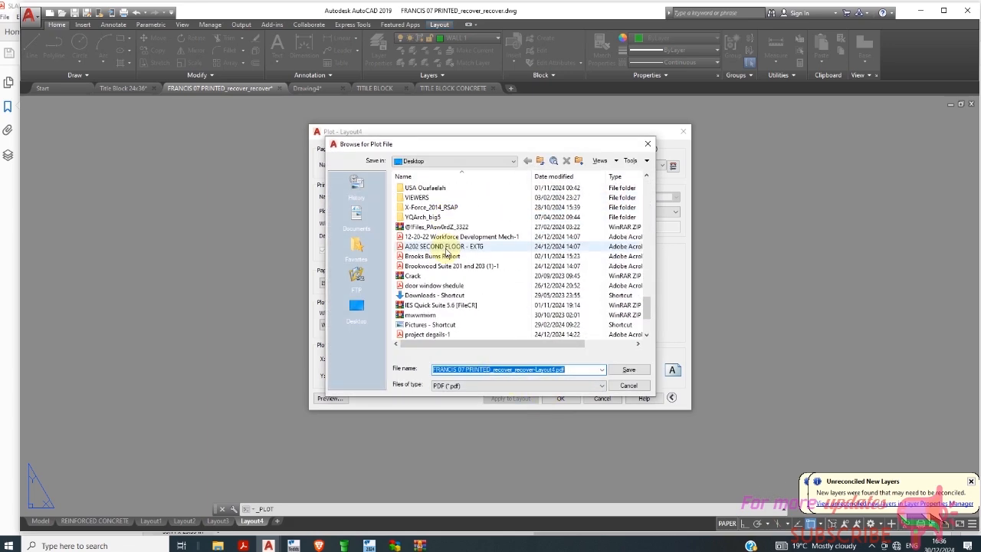
pyautogui.click(628, 370)
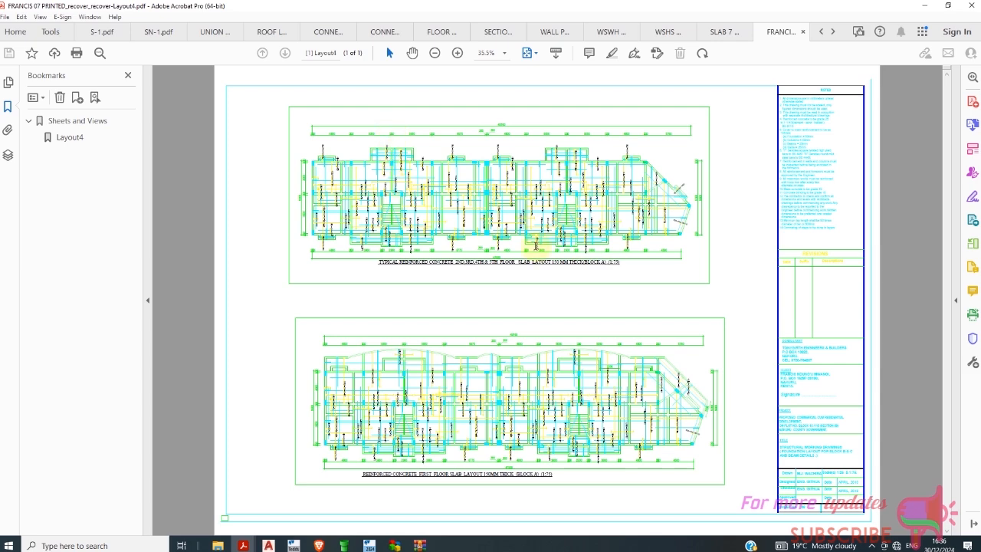
# Step: Examine the plotted Layout4 PDF at 50% zoom, including the notes and title block along its side
pyautogui.click(457, 53)
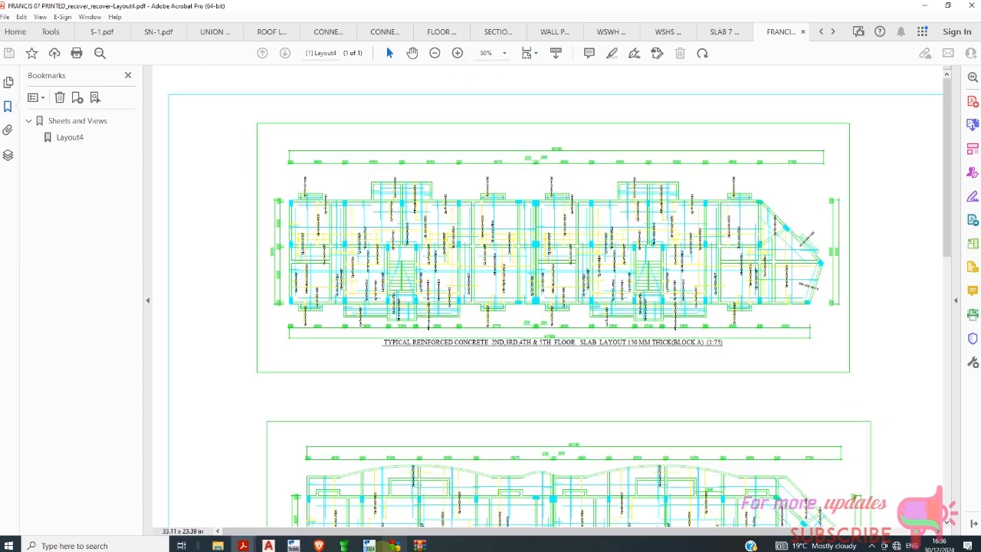
pyautogui.moveTo(410, 531); pyautogui.dragTo(522, 531)
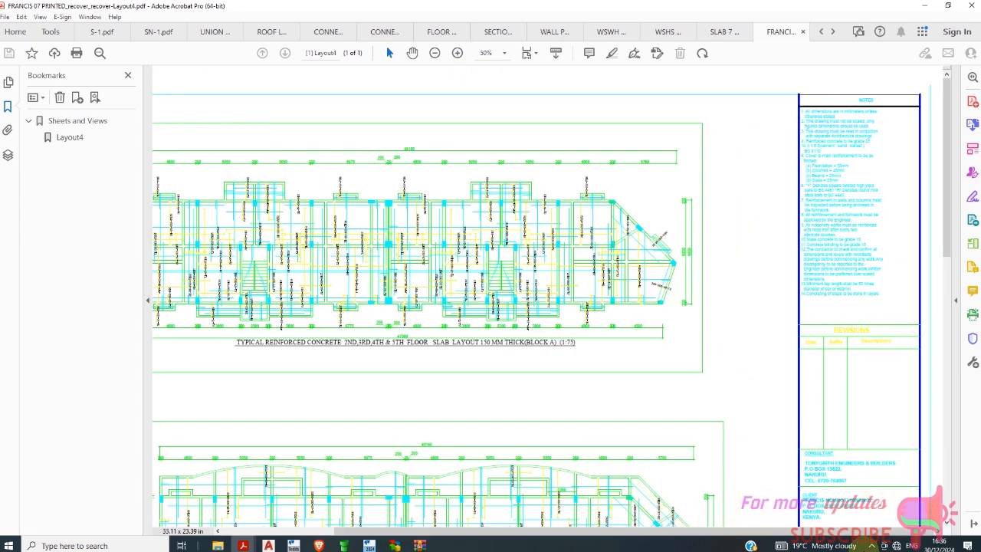
pyautogui.click(872, 546)
pyautogui.click(851, 526)
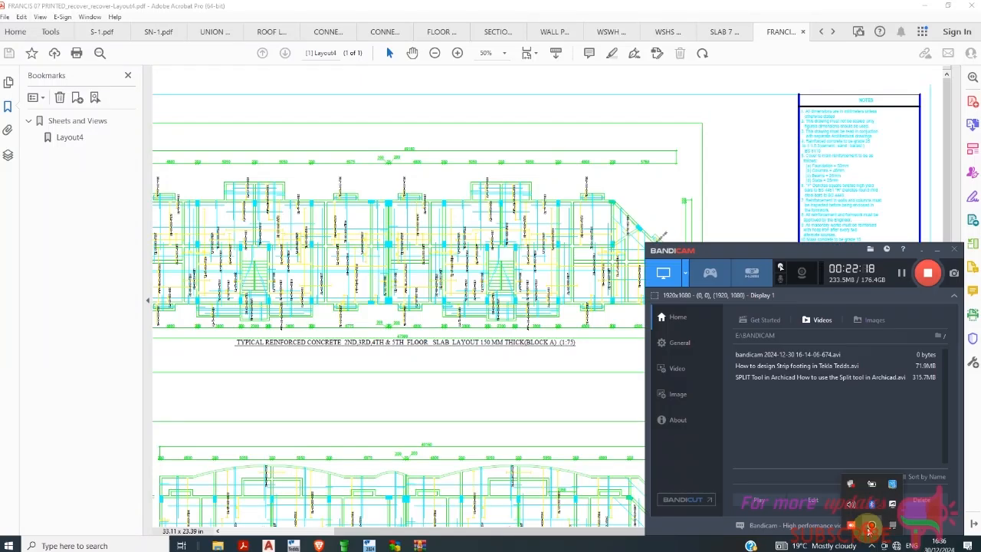